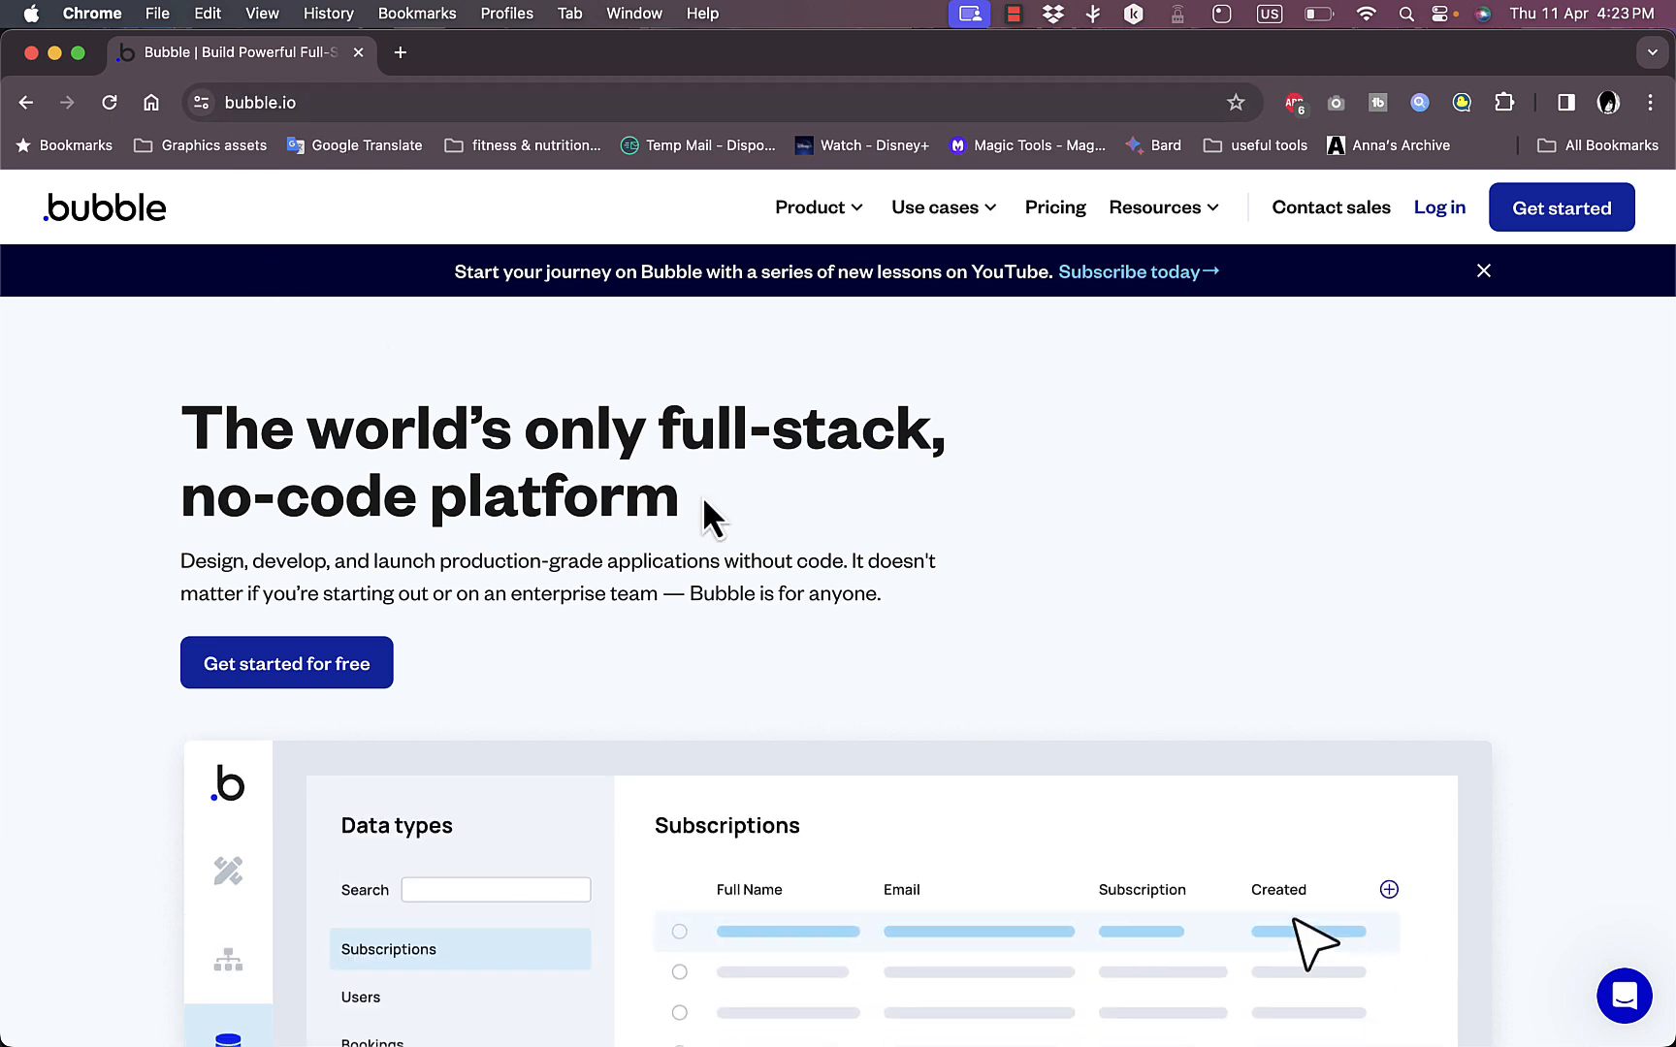
# Step: Look through the Bubble homepage, from the headline down to the feature sections and back up
pyautogui.scroll(-10, 701, 506)
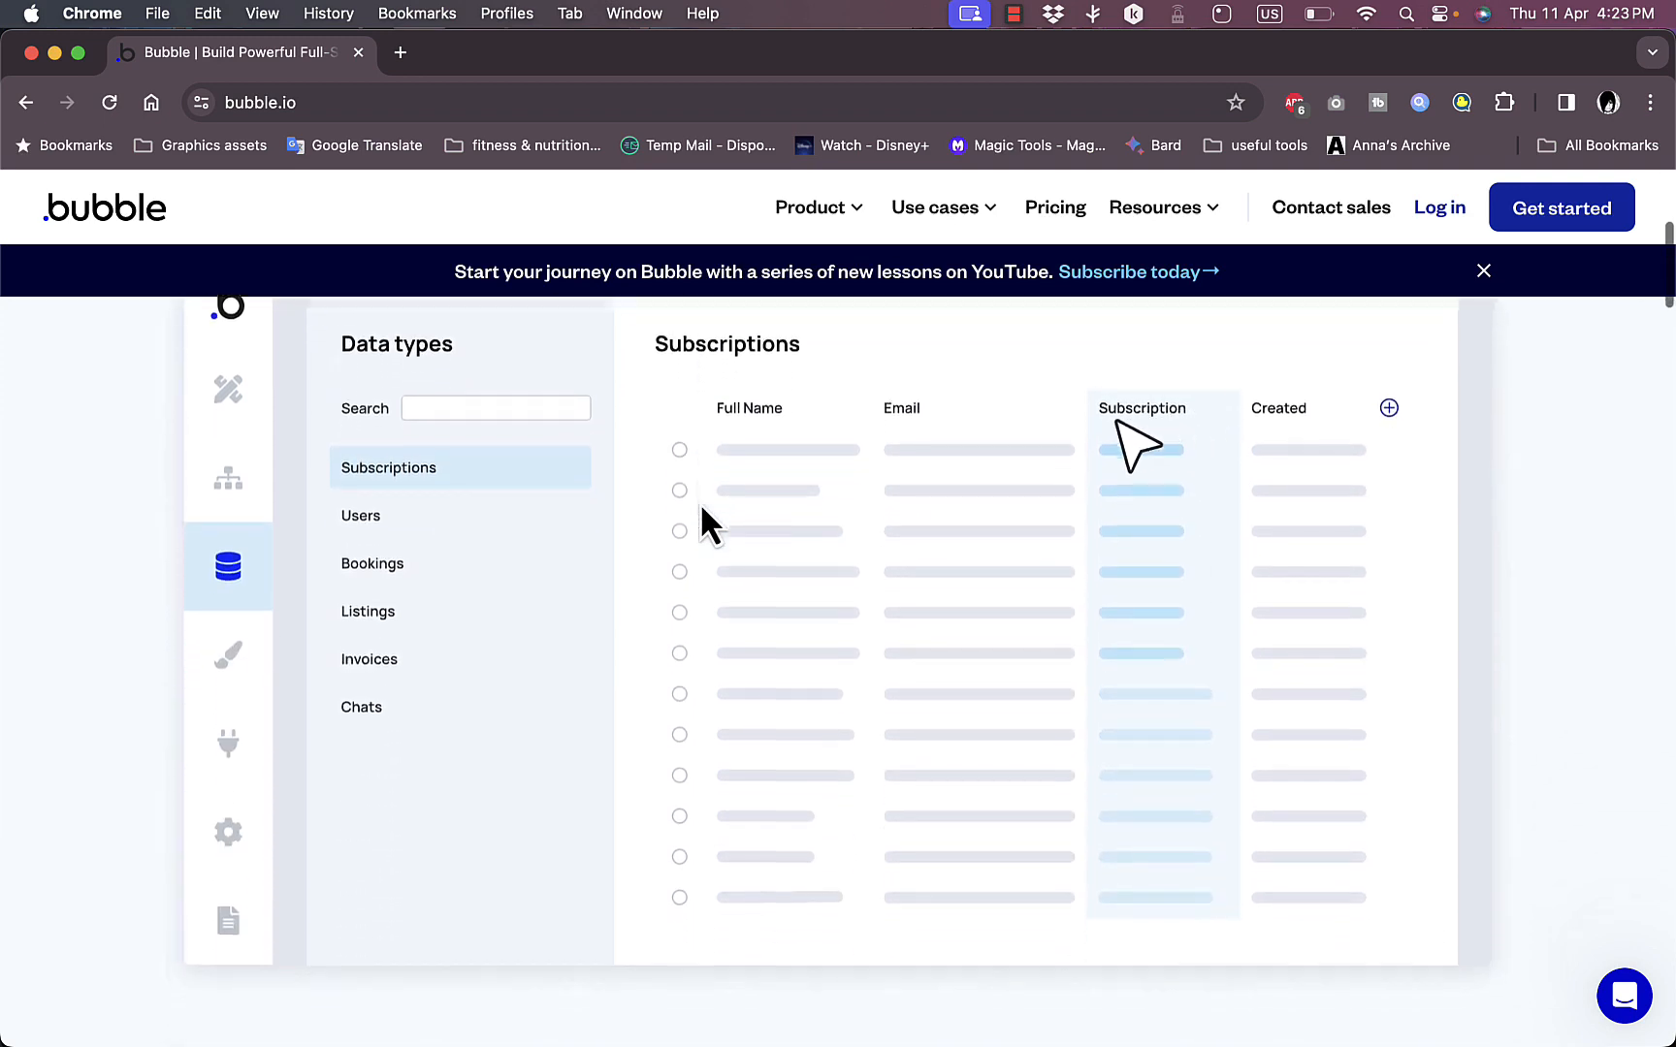
pyautogui.scroll(6, 700, 506)
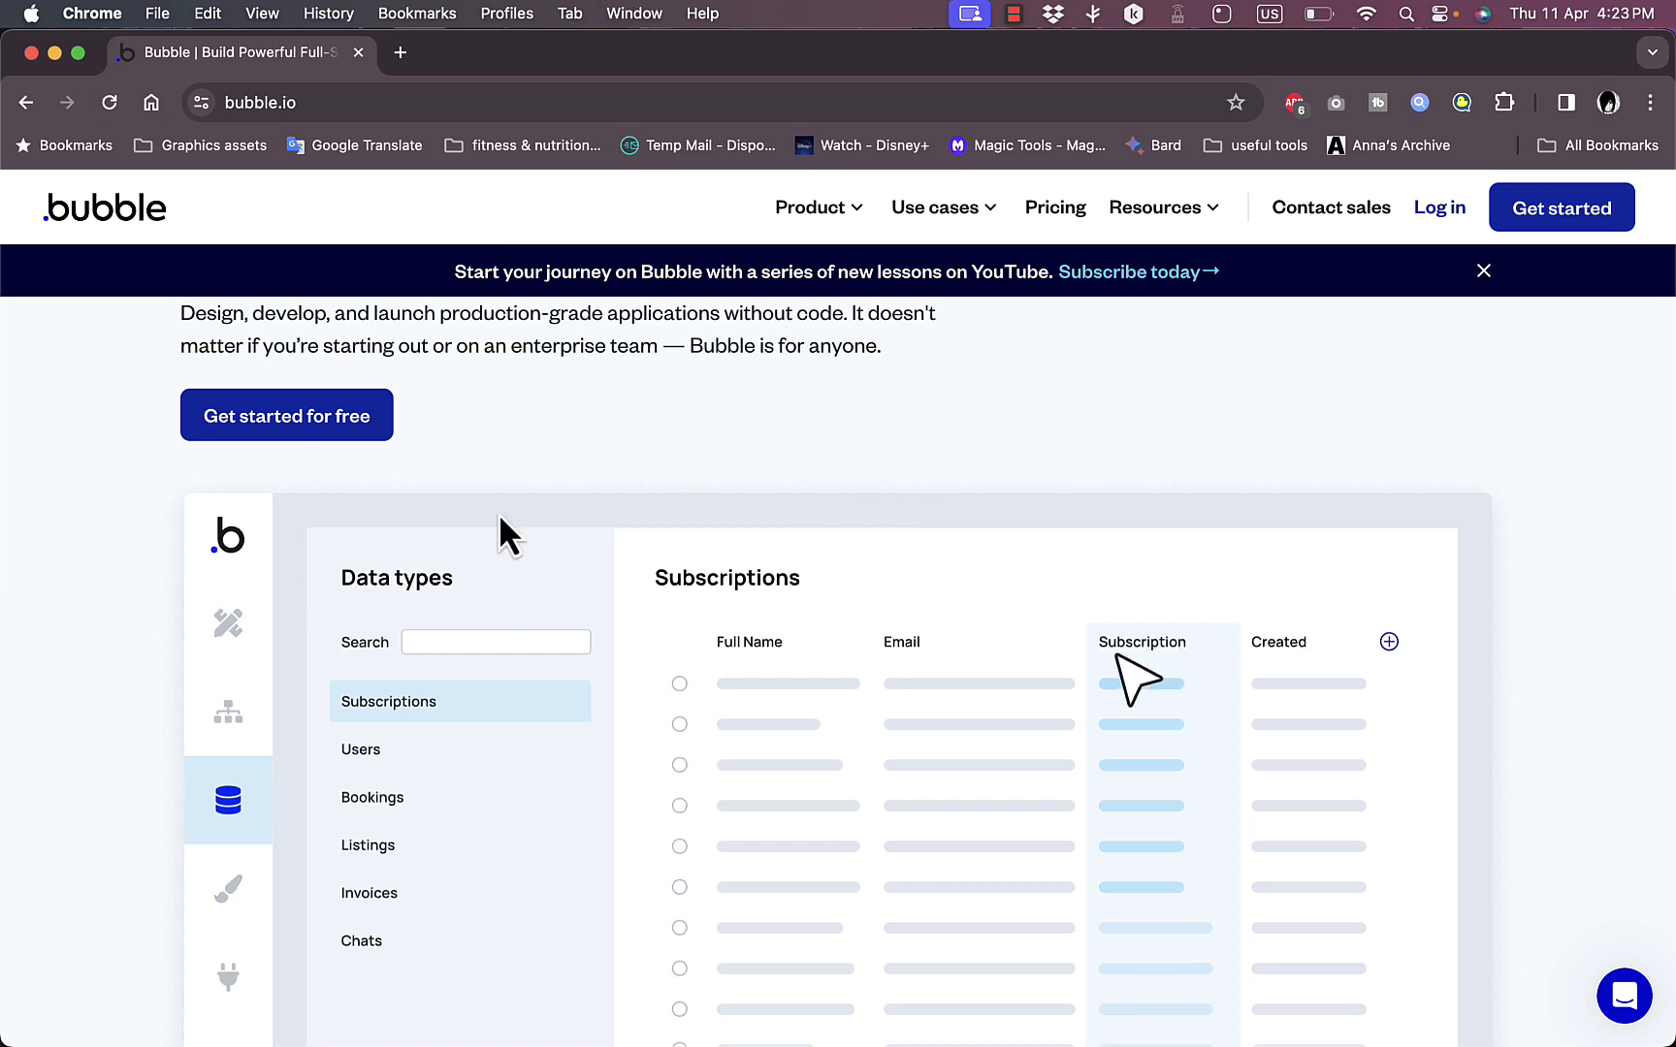
pyautogui.scroll(-5, 826, 404)
pyautogui.scroll(-20, 820, 386)
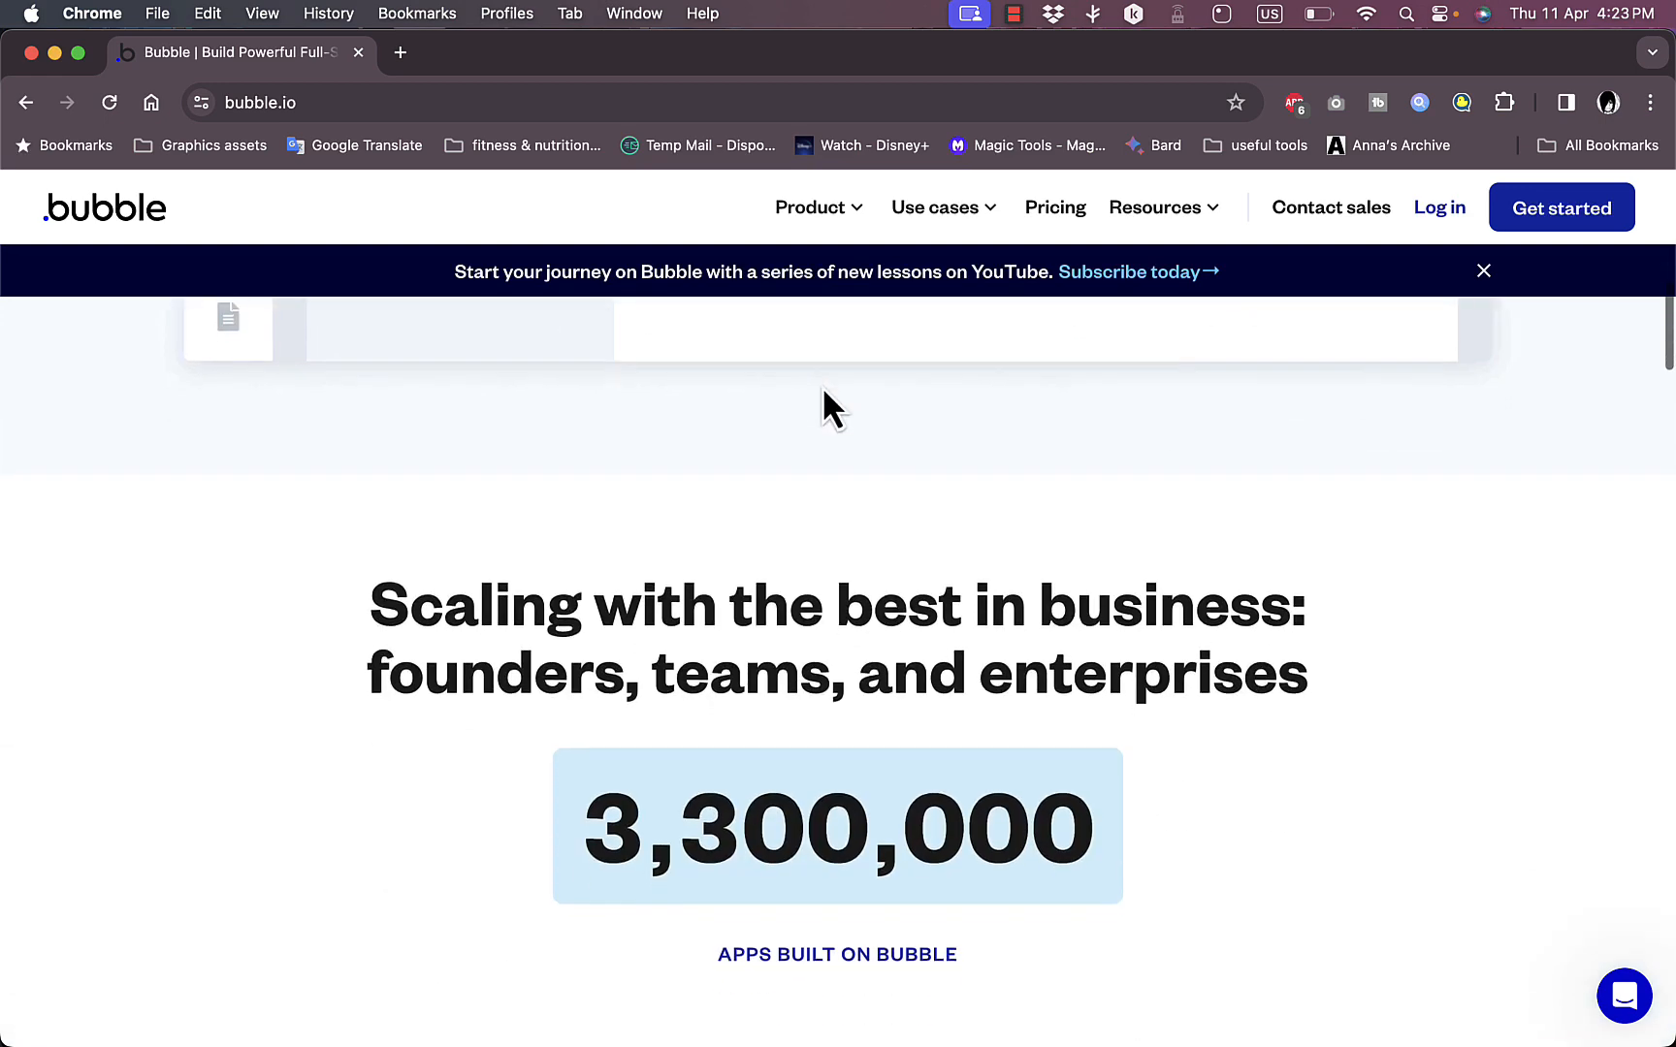
pyautogui.scroll(-20, 823, 390)
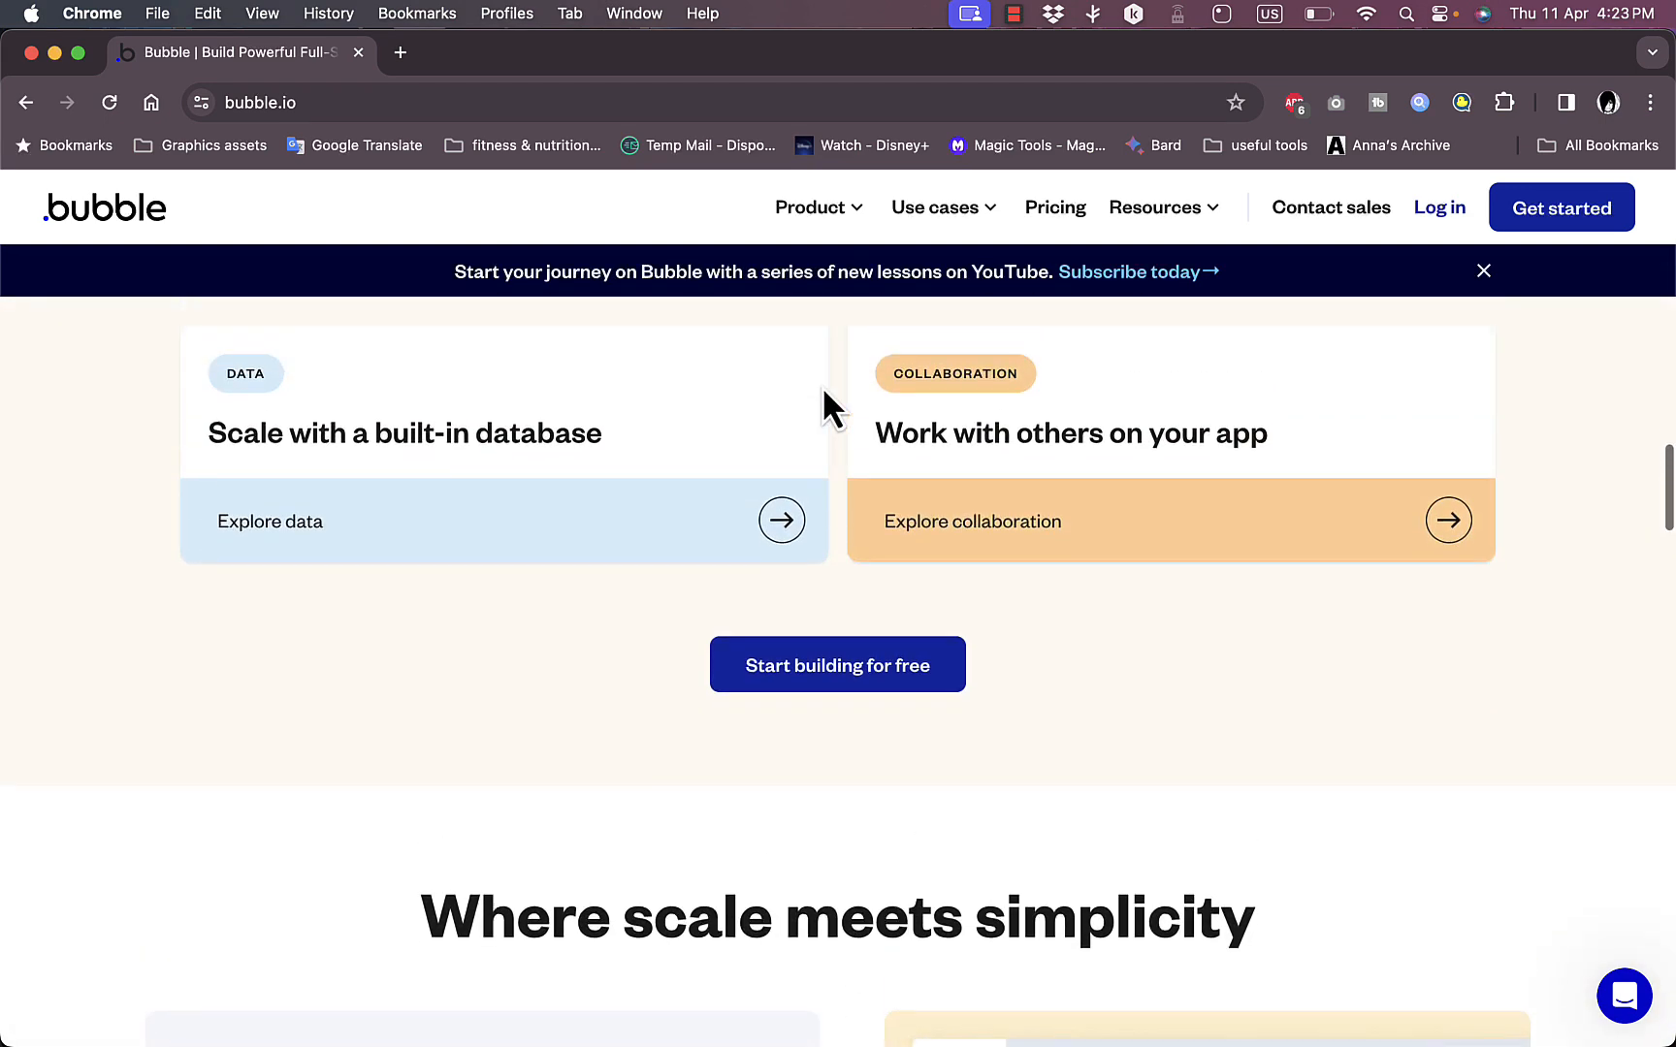
pyautogui.scroll(20, 821, 386)
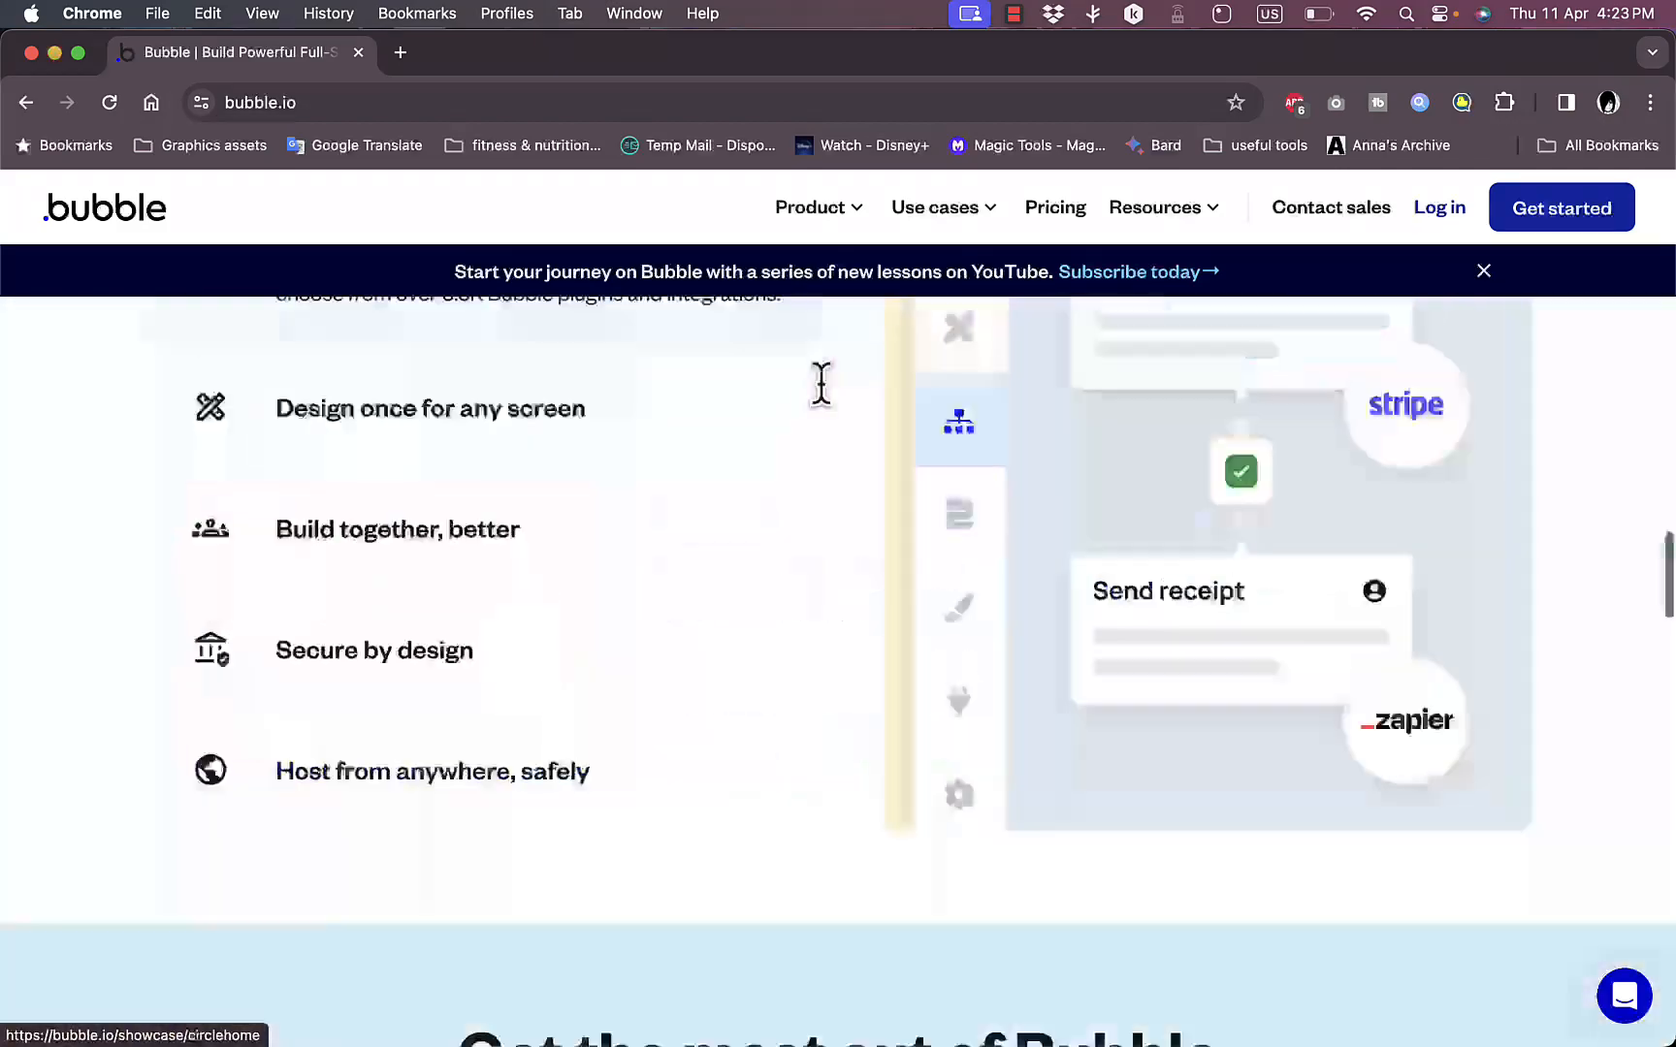
pyautogui.moveTo(817, 220)
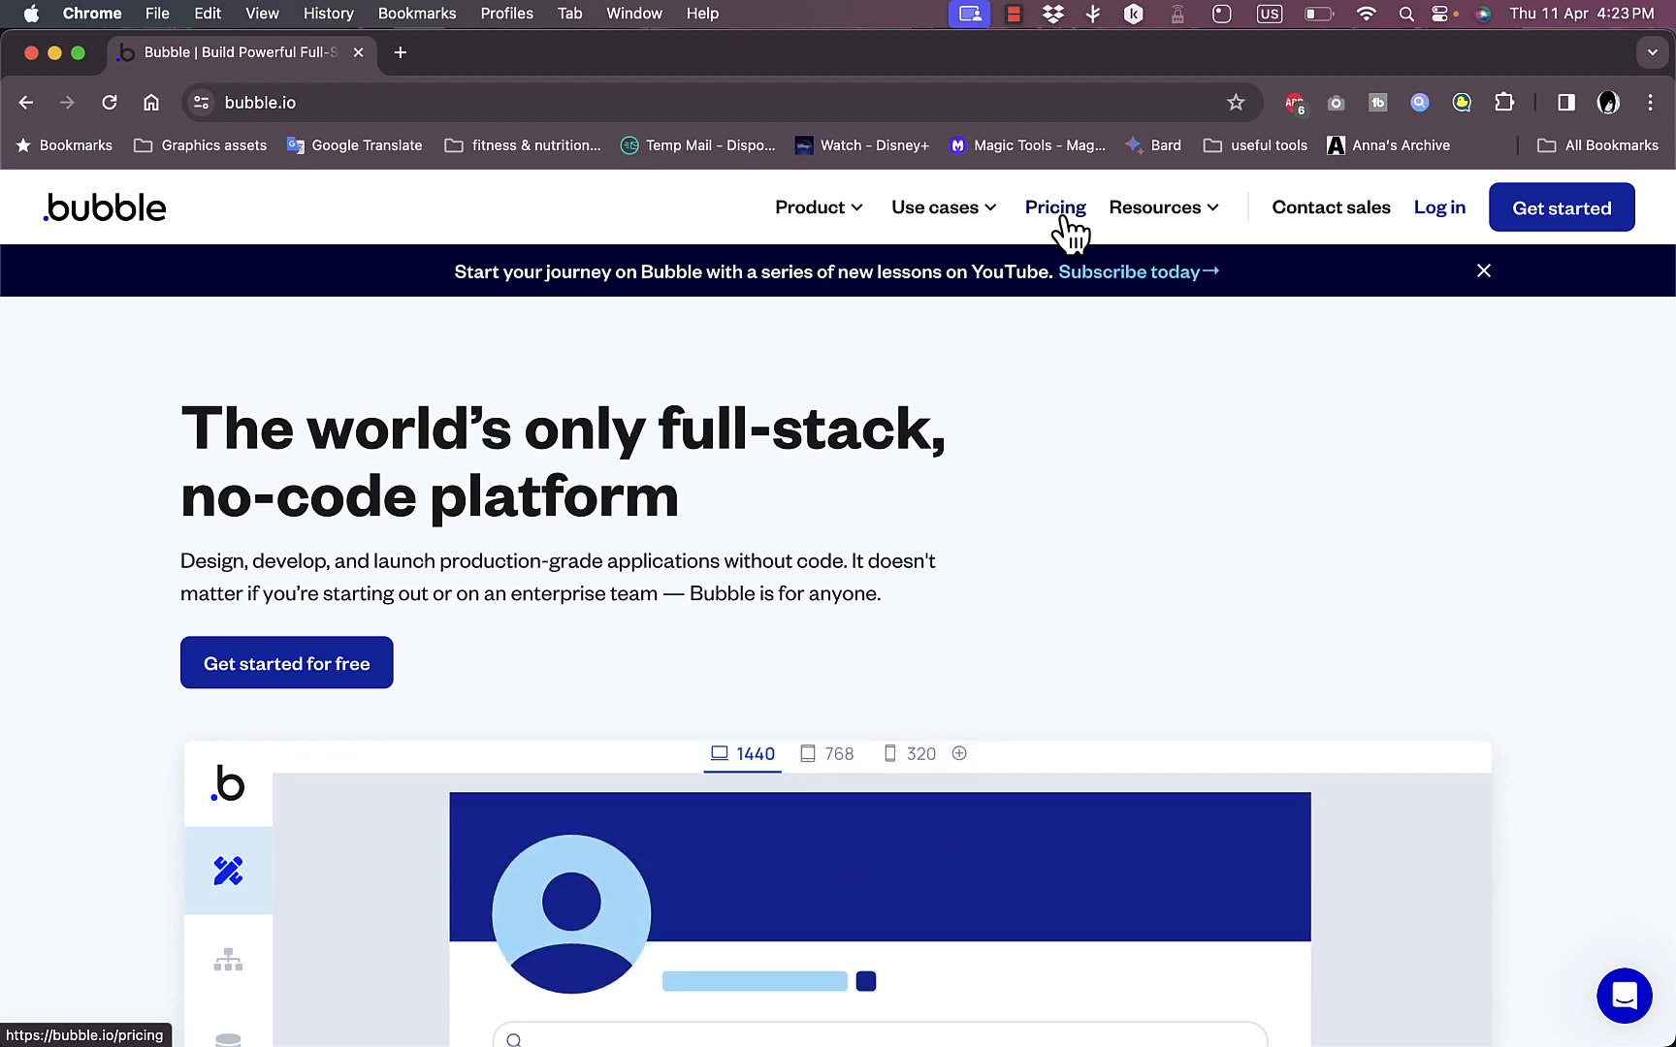
# Step: Open the Bubble pricing page and compare the plans' prices under annual and monthly billing
pyautogui.click(1071, 233)
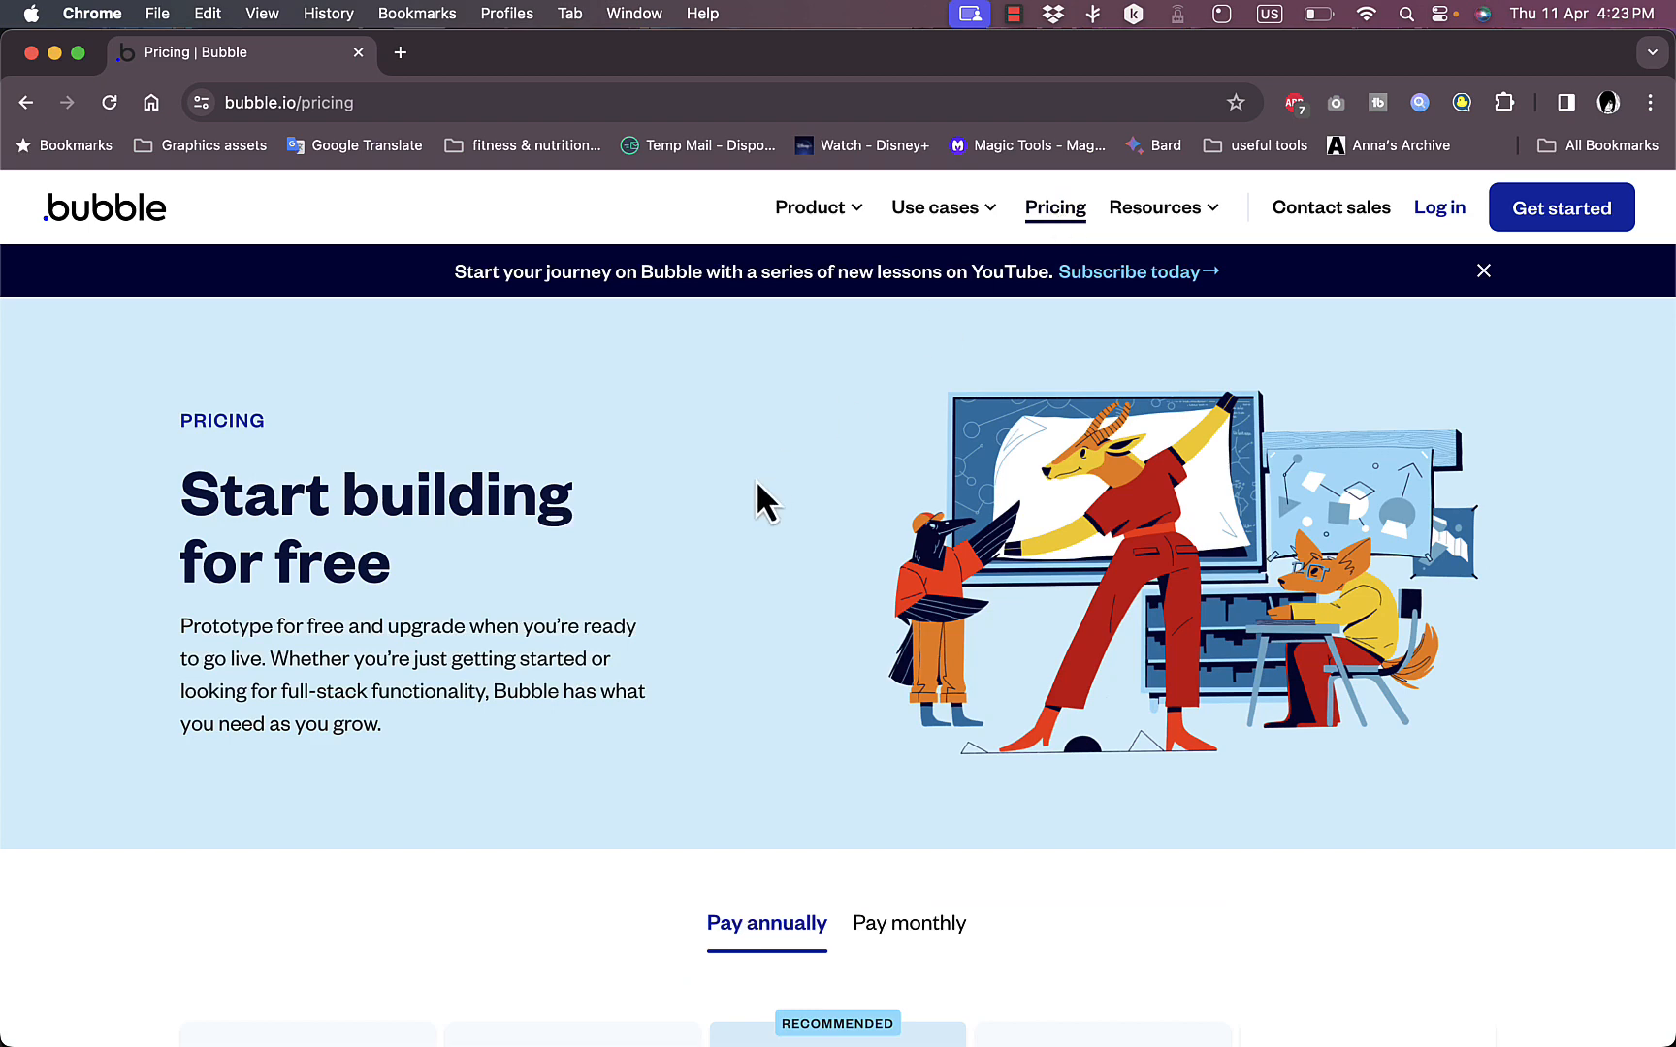
pyautogui.scroll(-2, 737, 524)
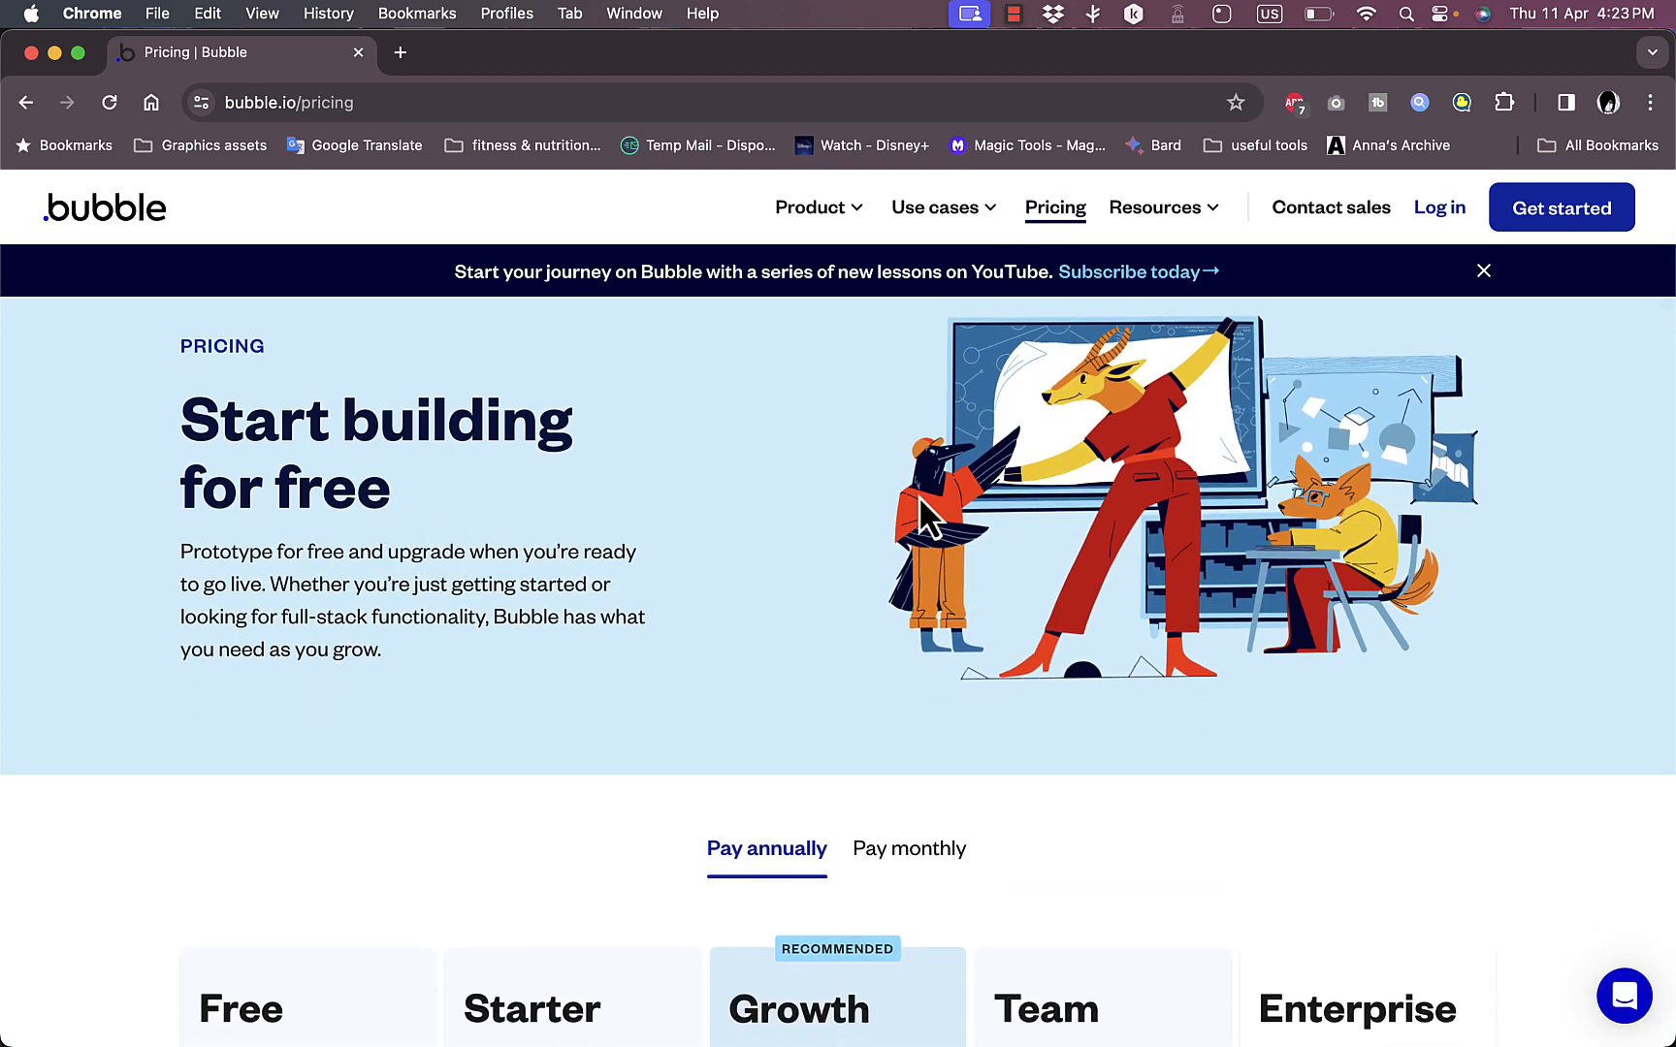
pyautogui.scroll(-5, 920, 516)
pyautogui.scroll(-1, 920, 501)
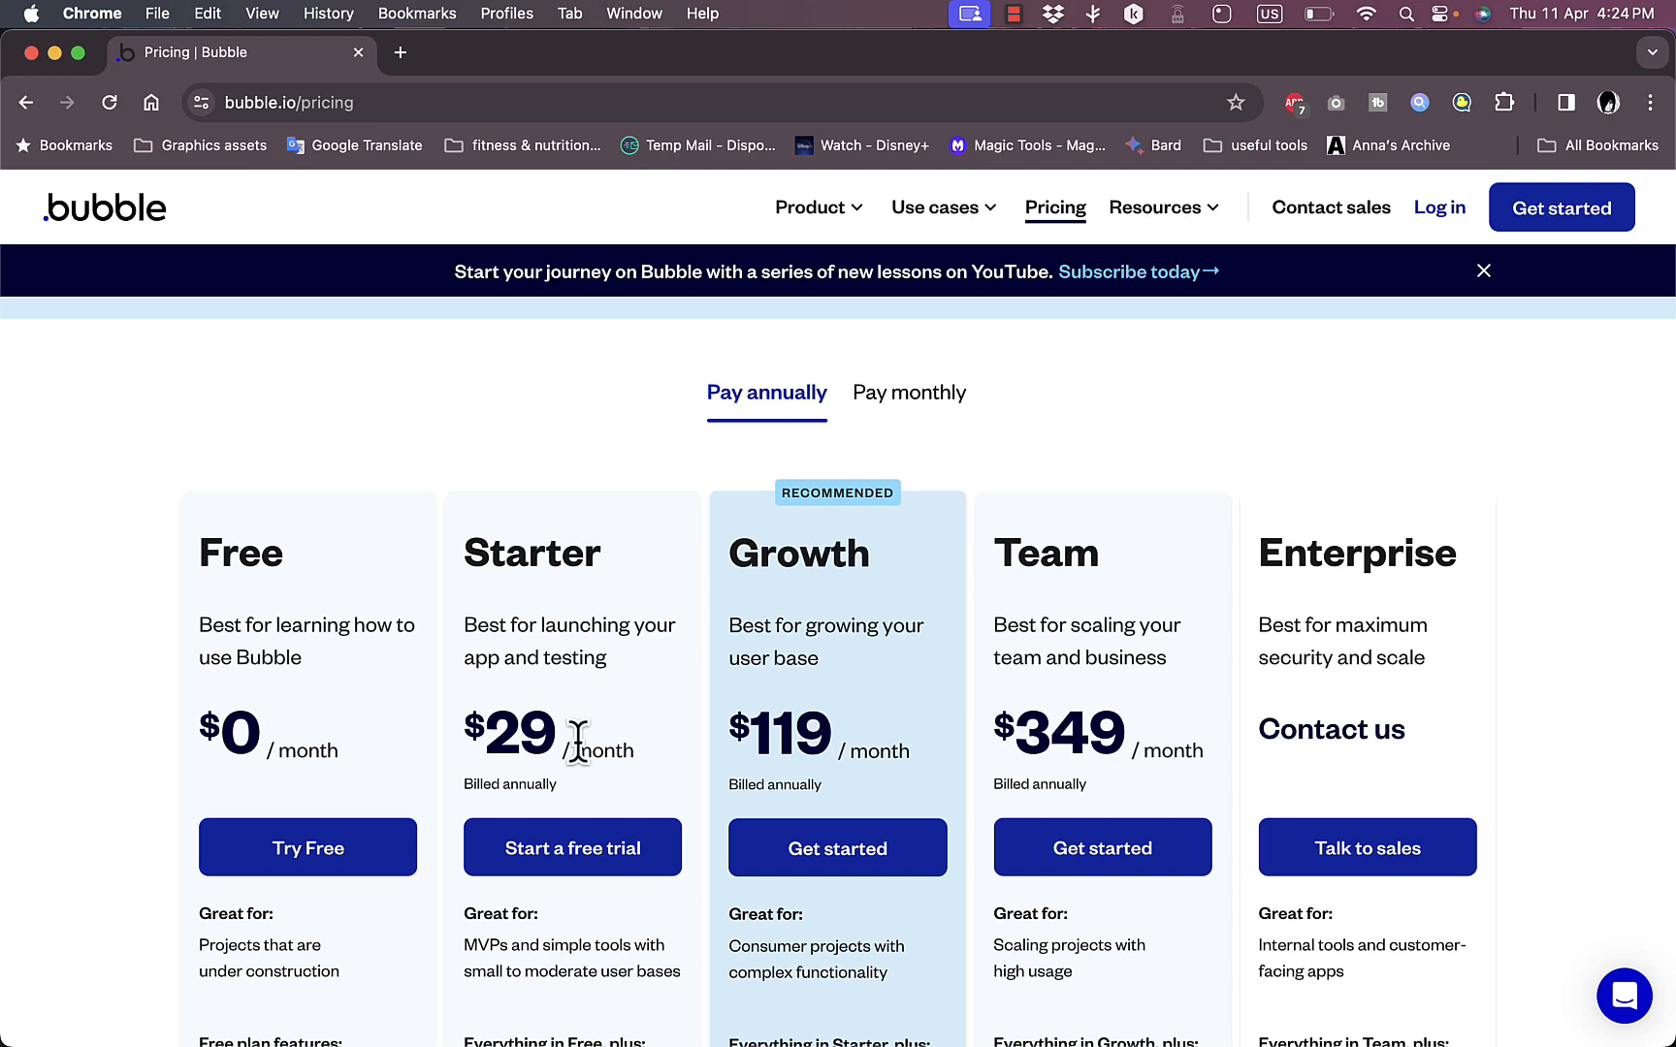
pyautogui.click(902, 398)
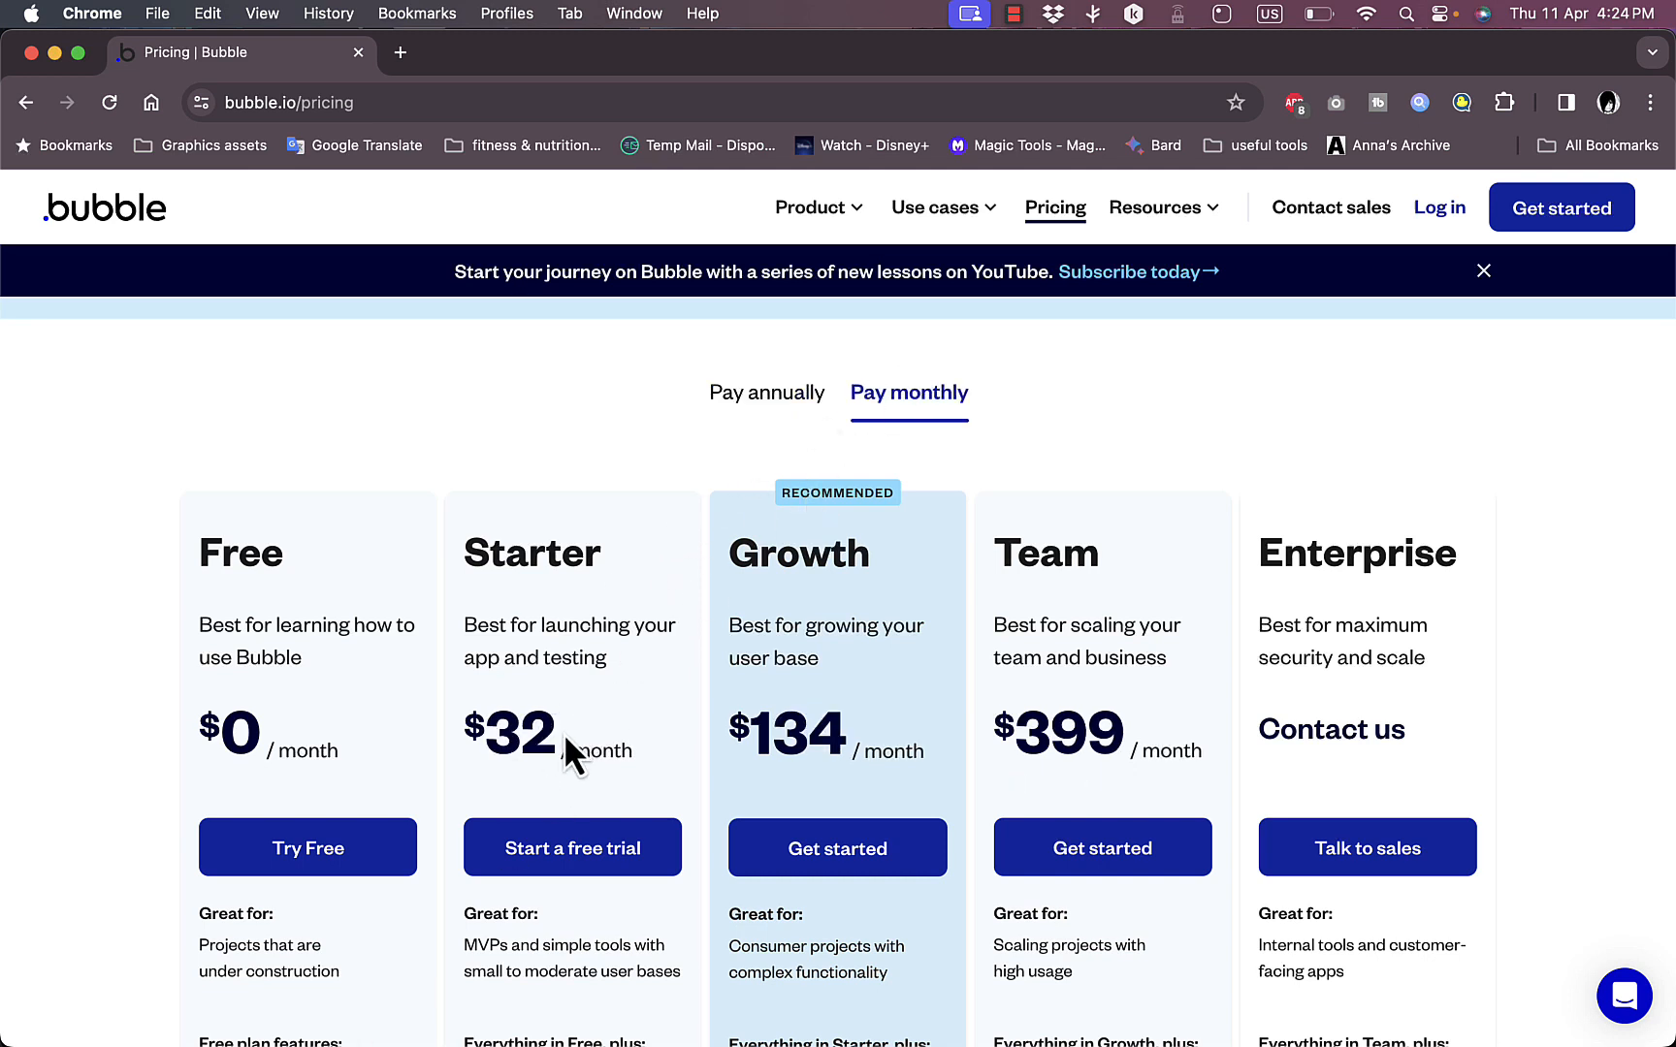
pyautogui.click(773, 396)
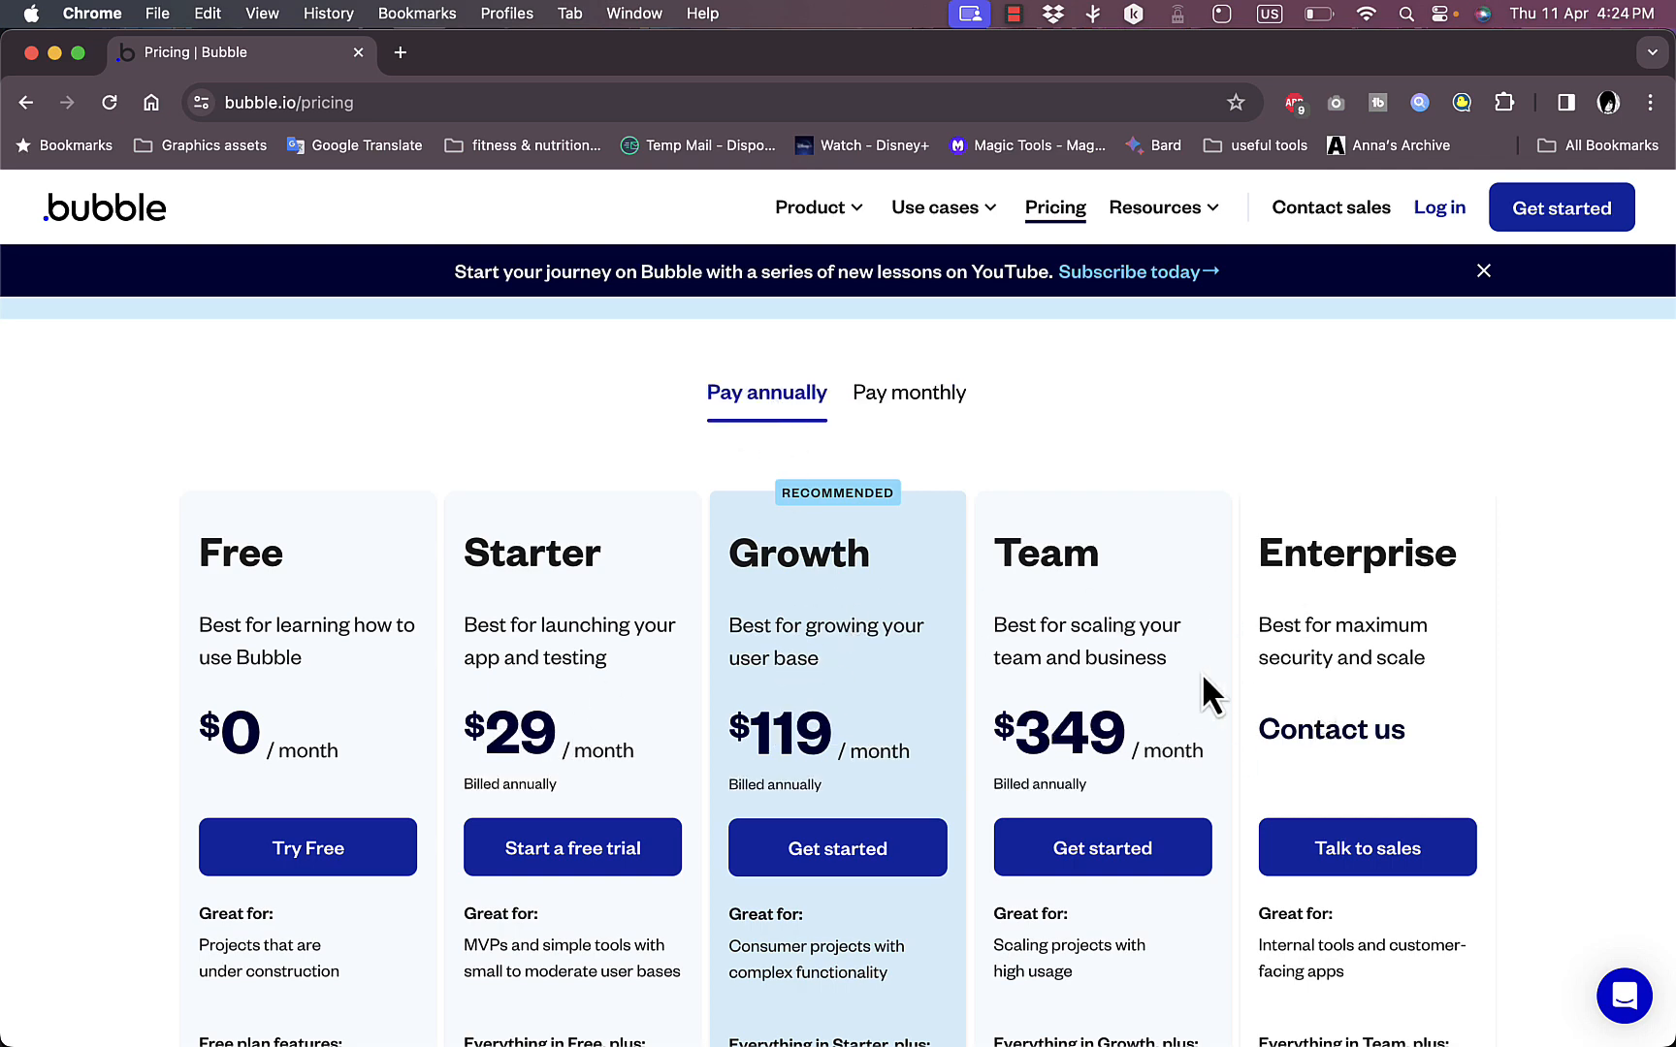
# Step: Examine the feature lists of the Free, Starter, Growth, Team and Enterprise plans
pyautogui.scroll(-5, 637, 592)
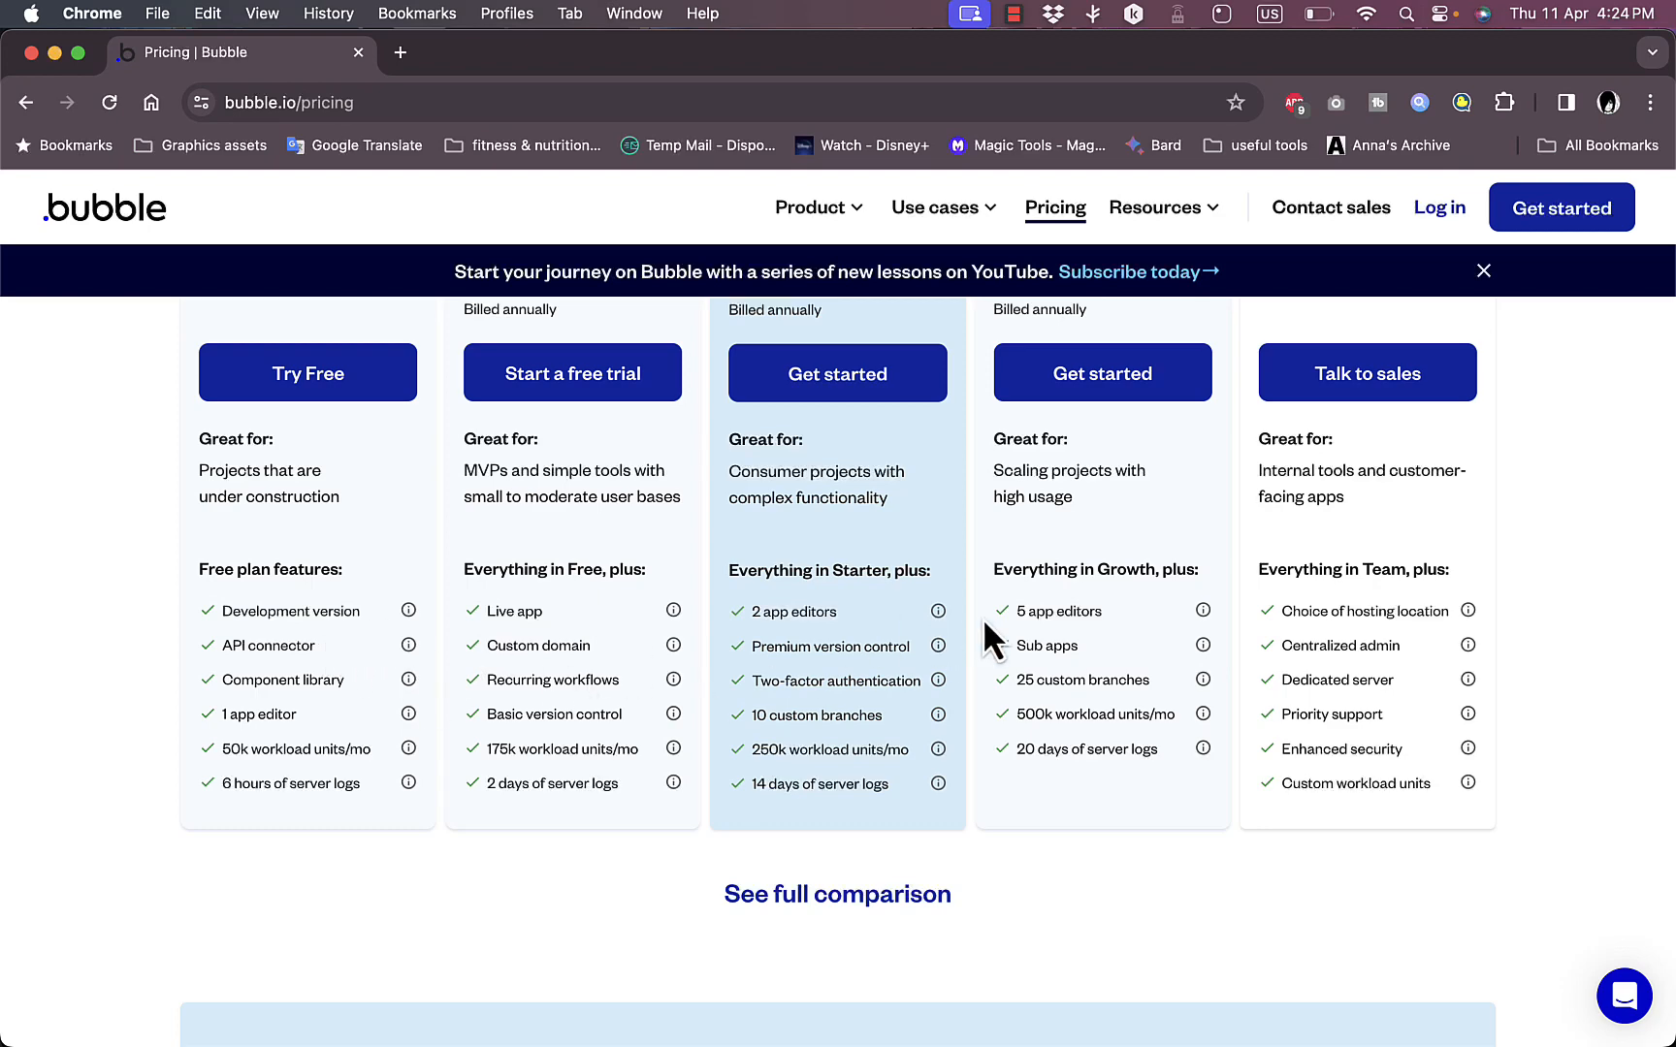
pyautogui.scroll(2, 519, 493)
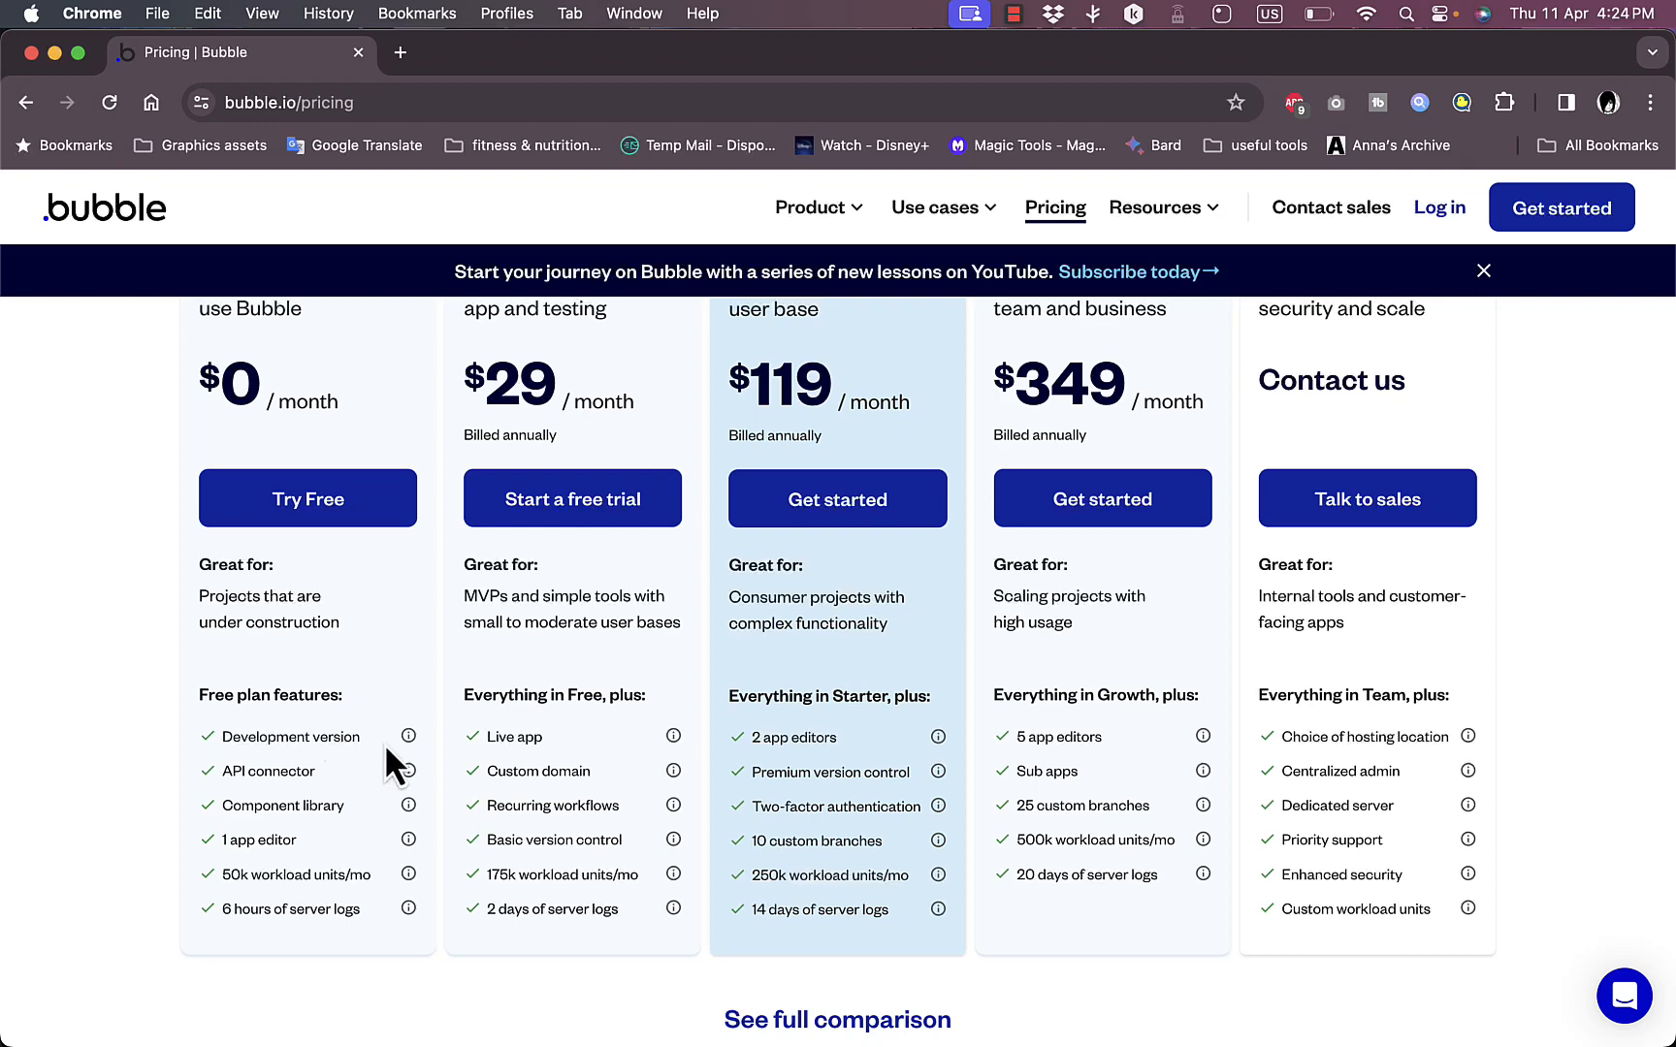
pyautogui.scroll(3, 541, 723)
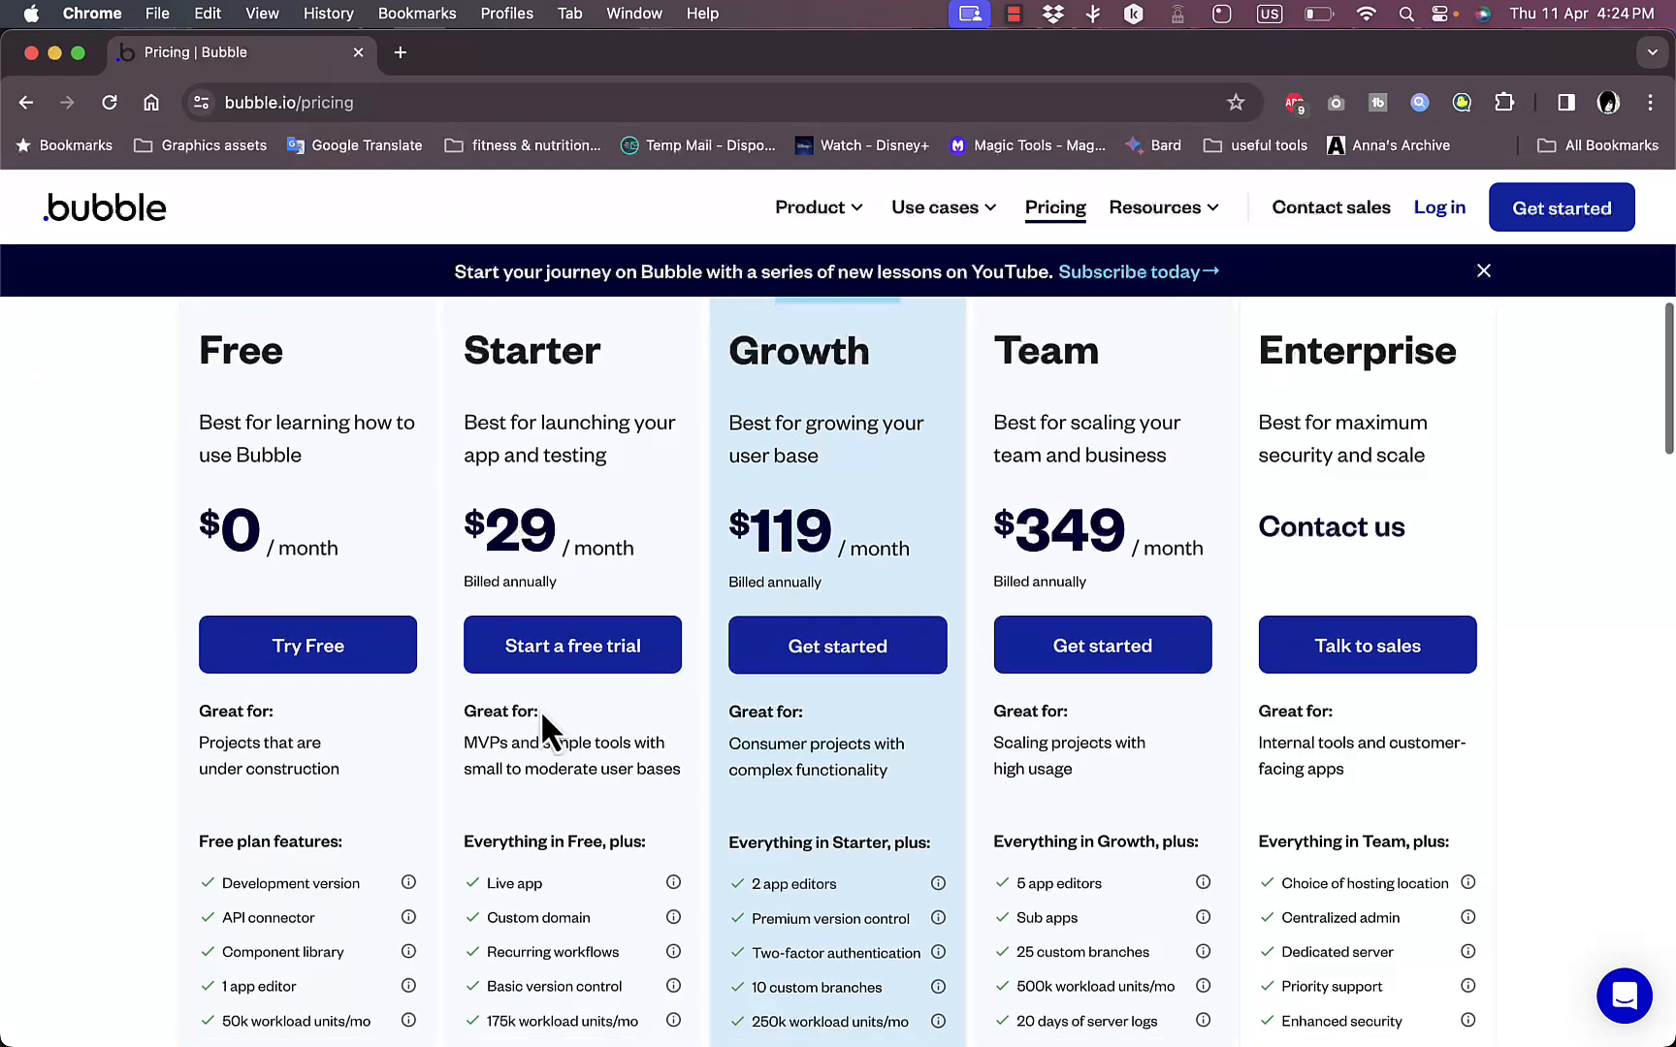
pyautogui.scroll(-3, 541, 723)
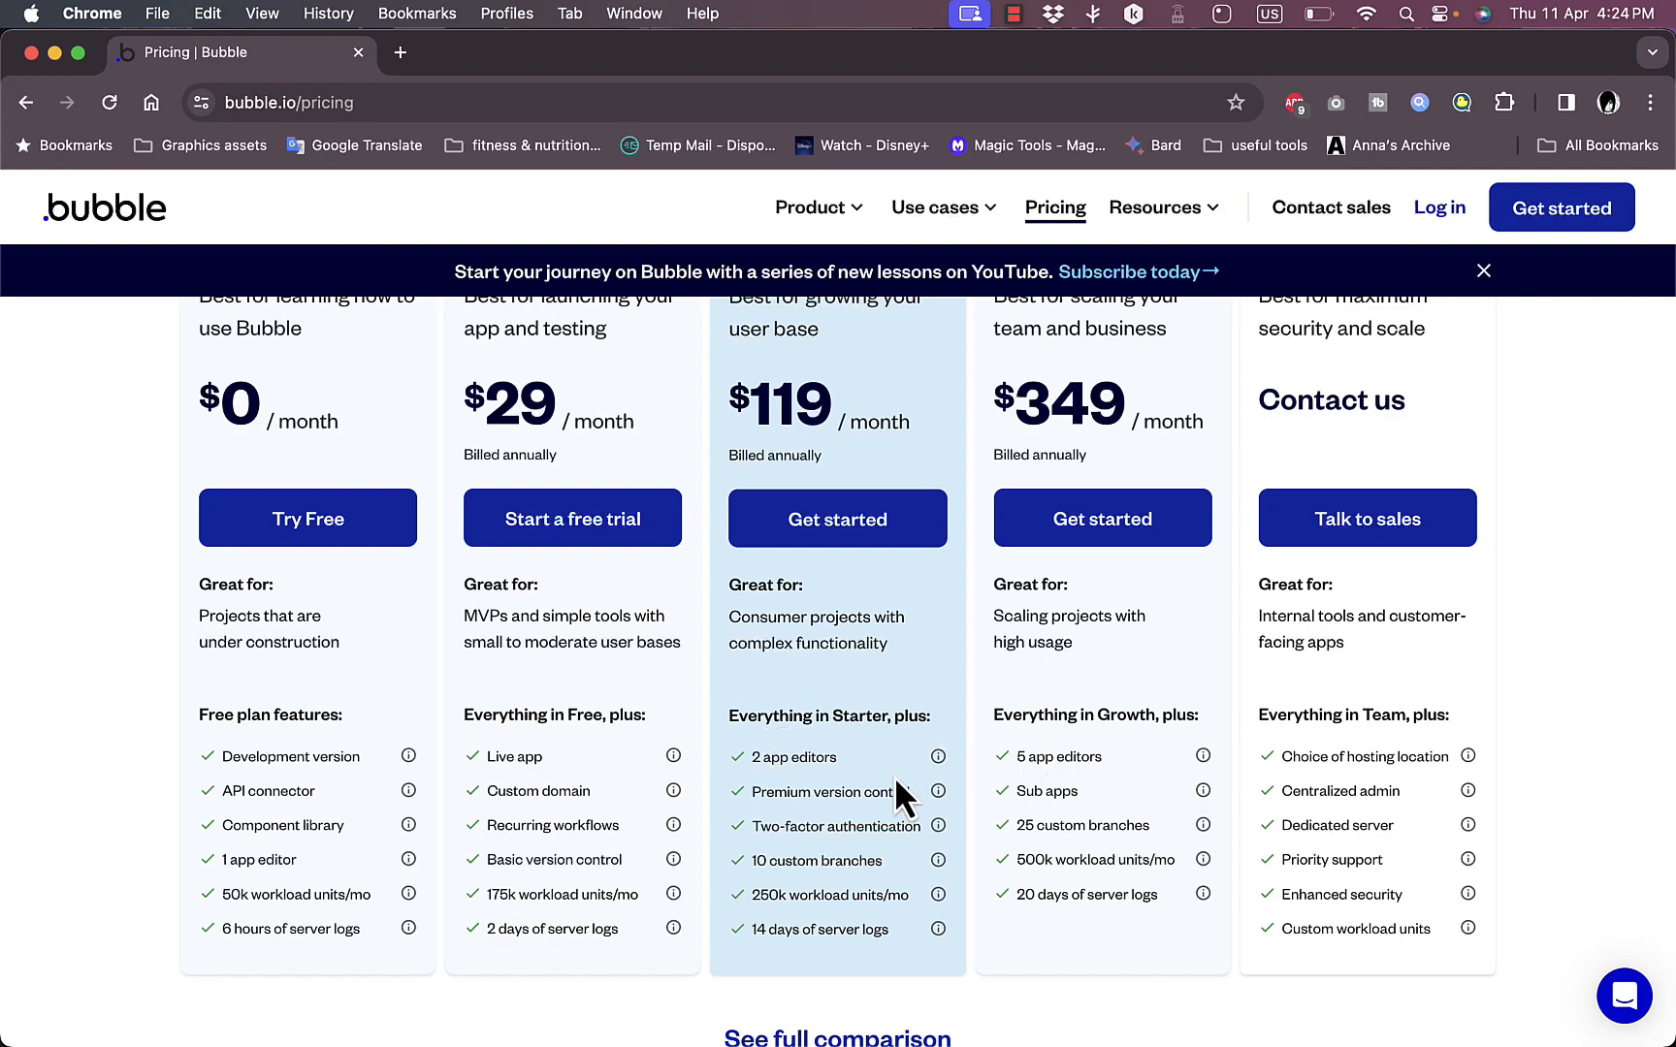
pyautogui.scroll(1, 1176, 711)
pyautogui.scroll(-5, 1176, 711)
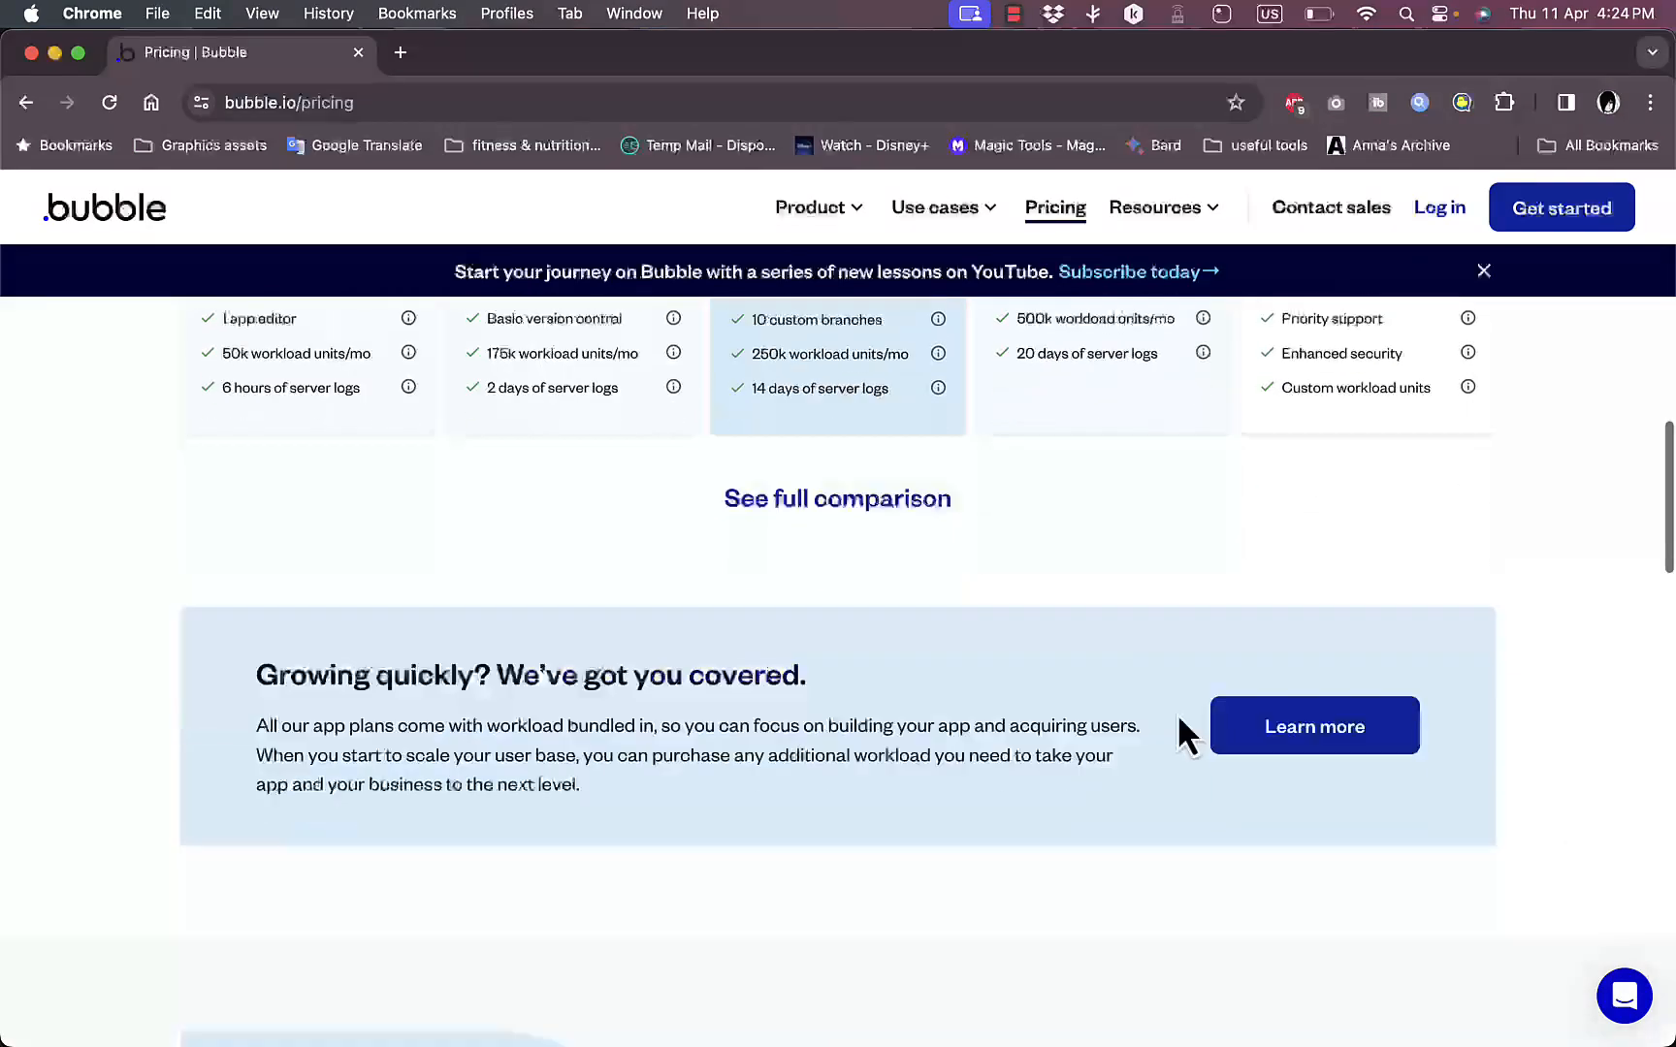
pyautogui.scroll(10, 1178, 713)
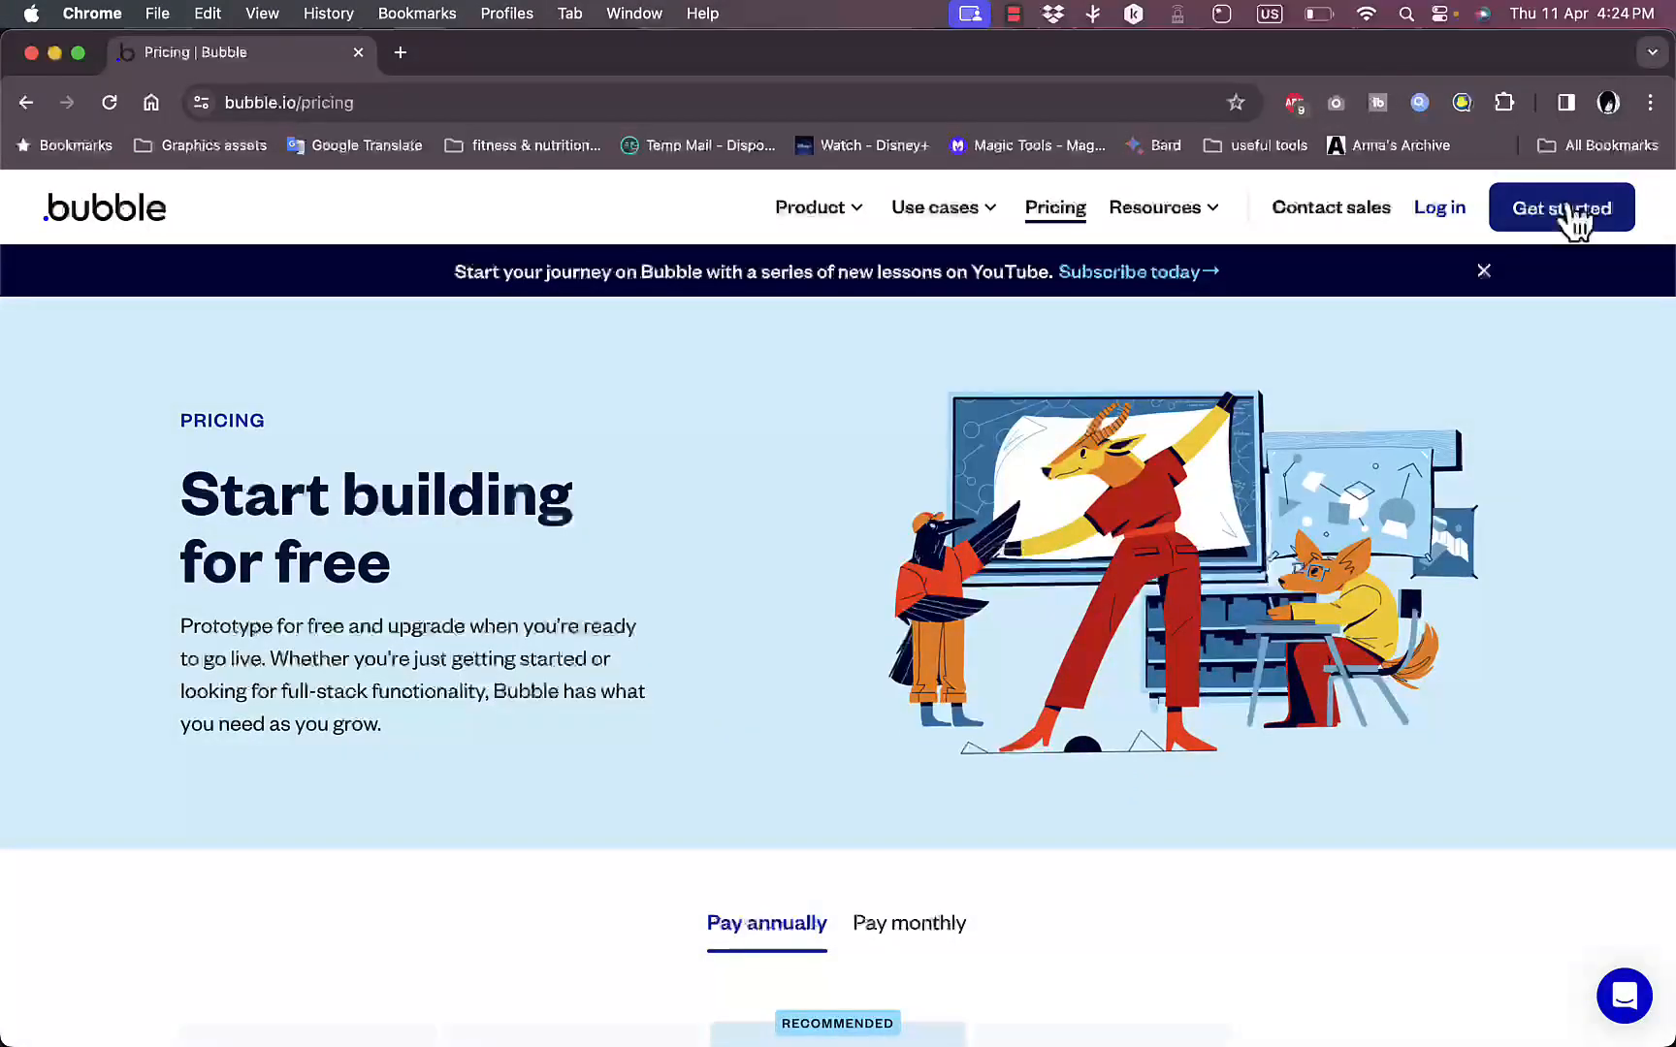
# Step: Open the sign-up form for a new Bubble account
pyautogui.click(1573, 215)
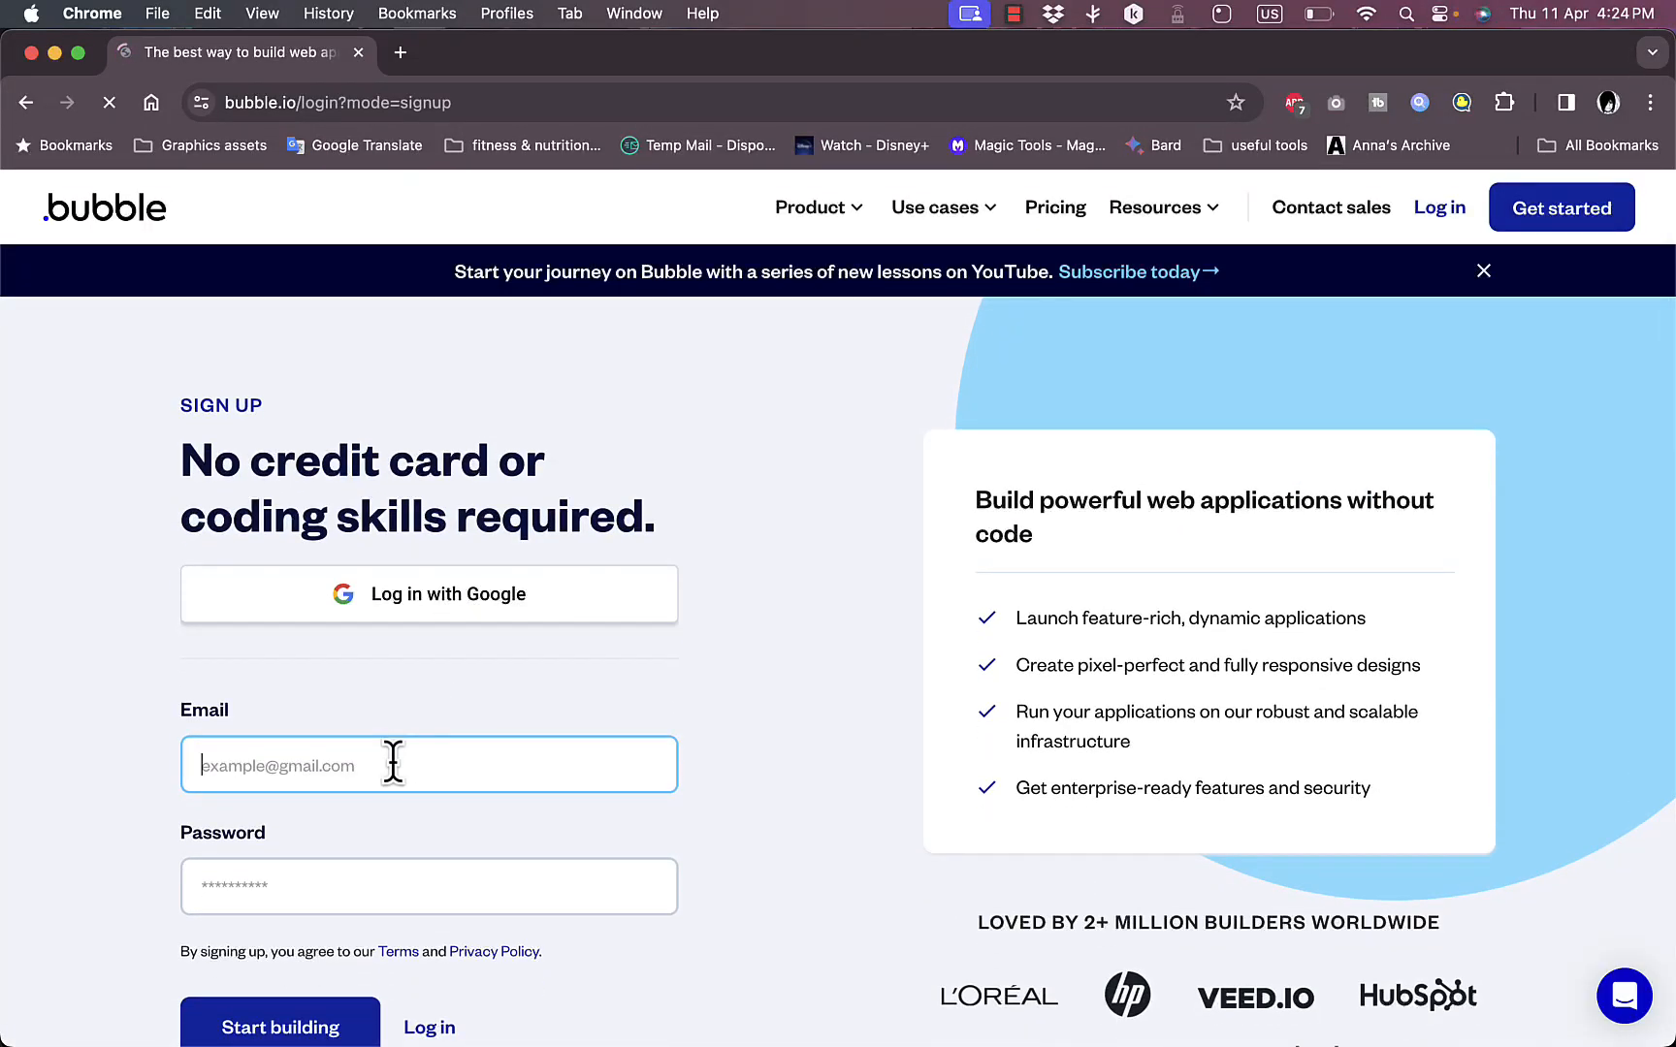
pyautogui.scroll(-3, 393, 764)
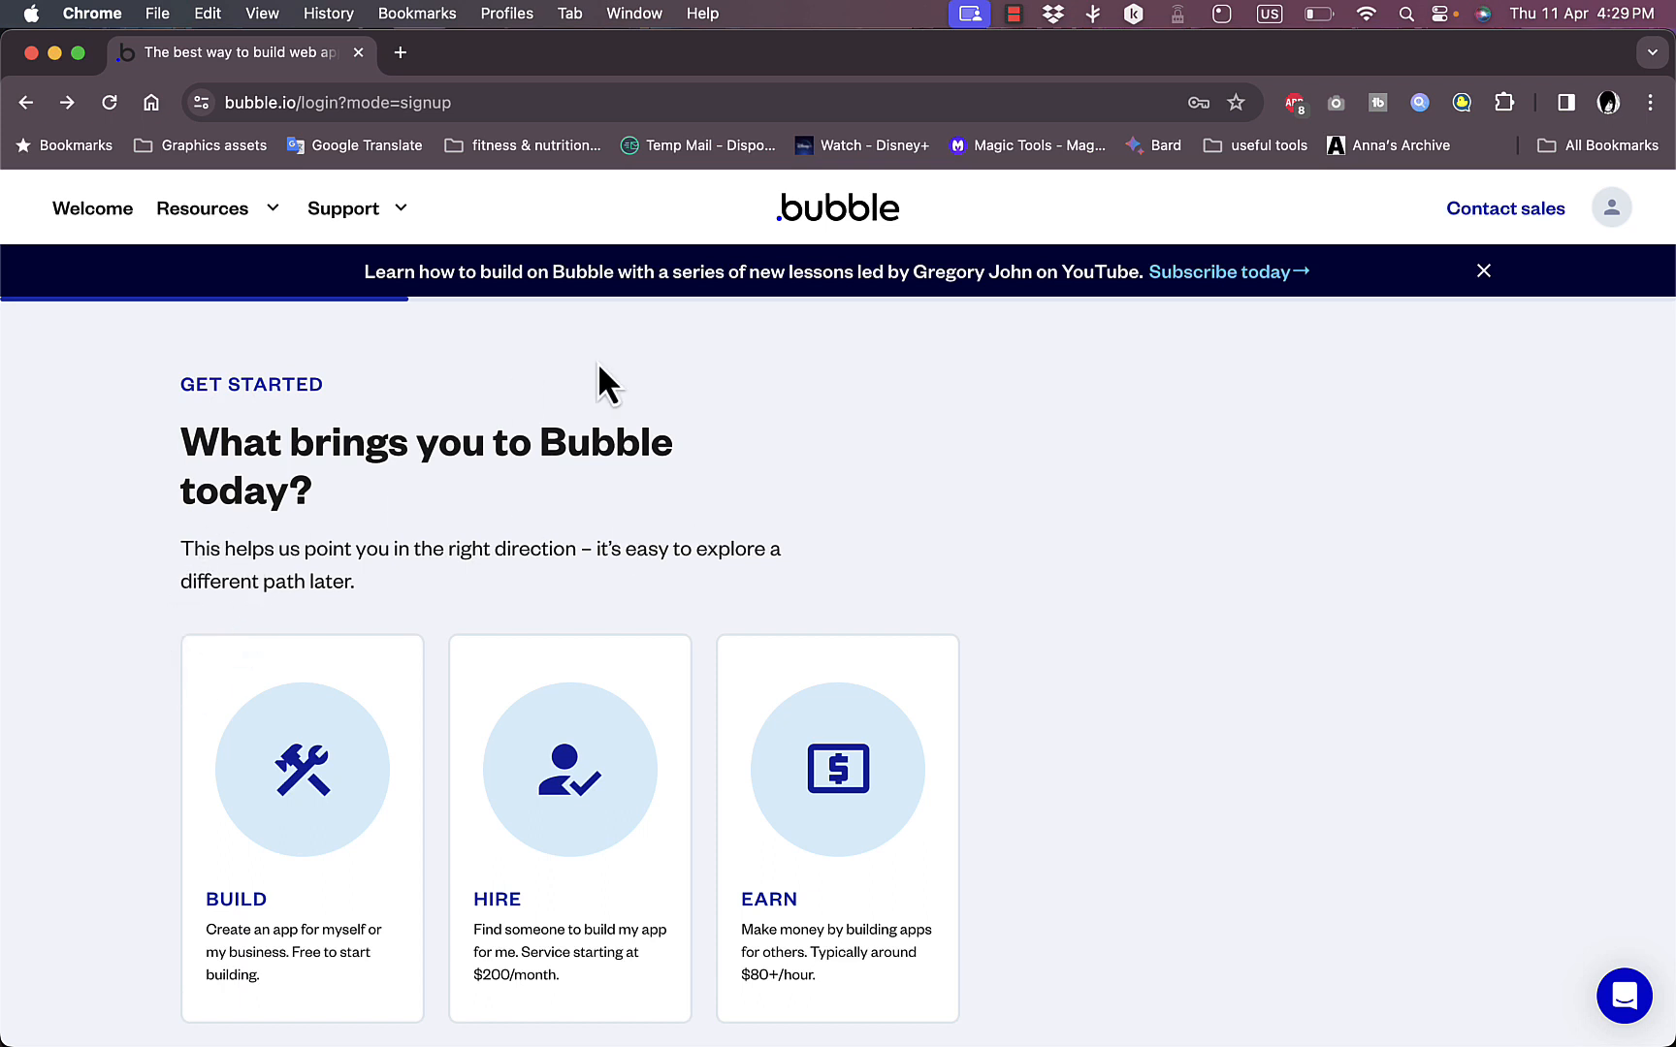
# Step: Answer the onboarding questions with Build, Pretty comfortable, Exploring, and Blog as the referral source
pyautogui.click(349, 786)
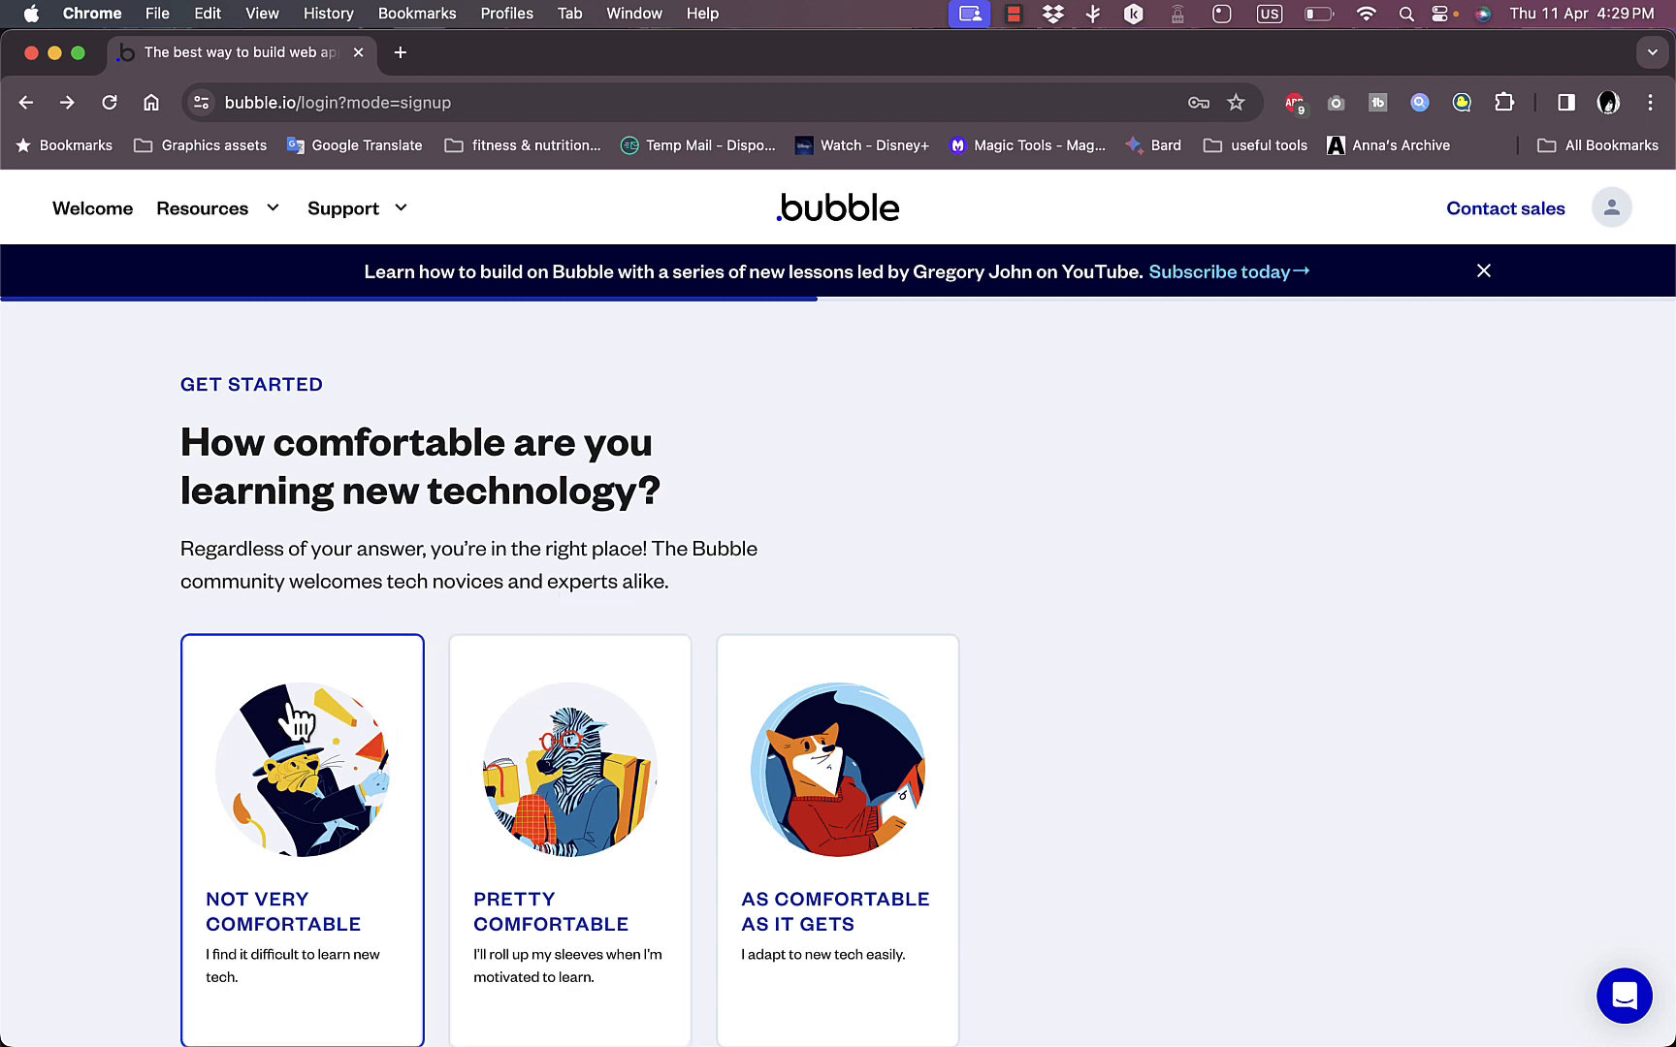
pyautogui.click(593, 788)
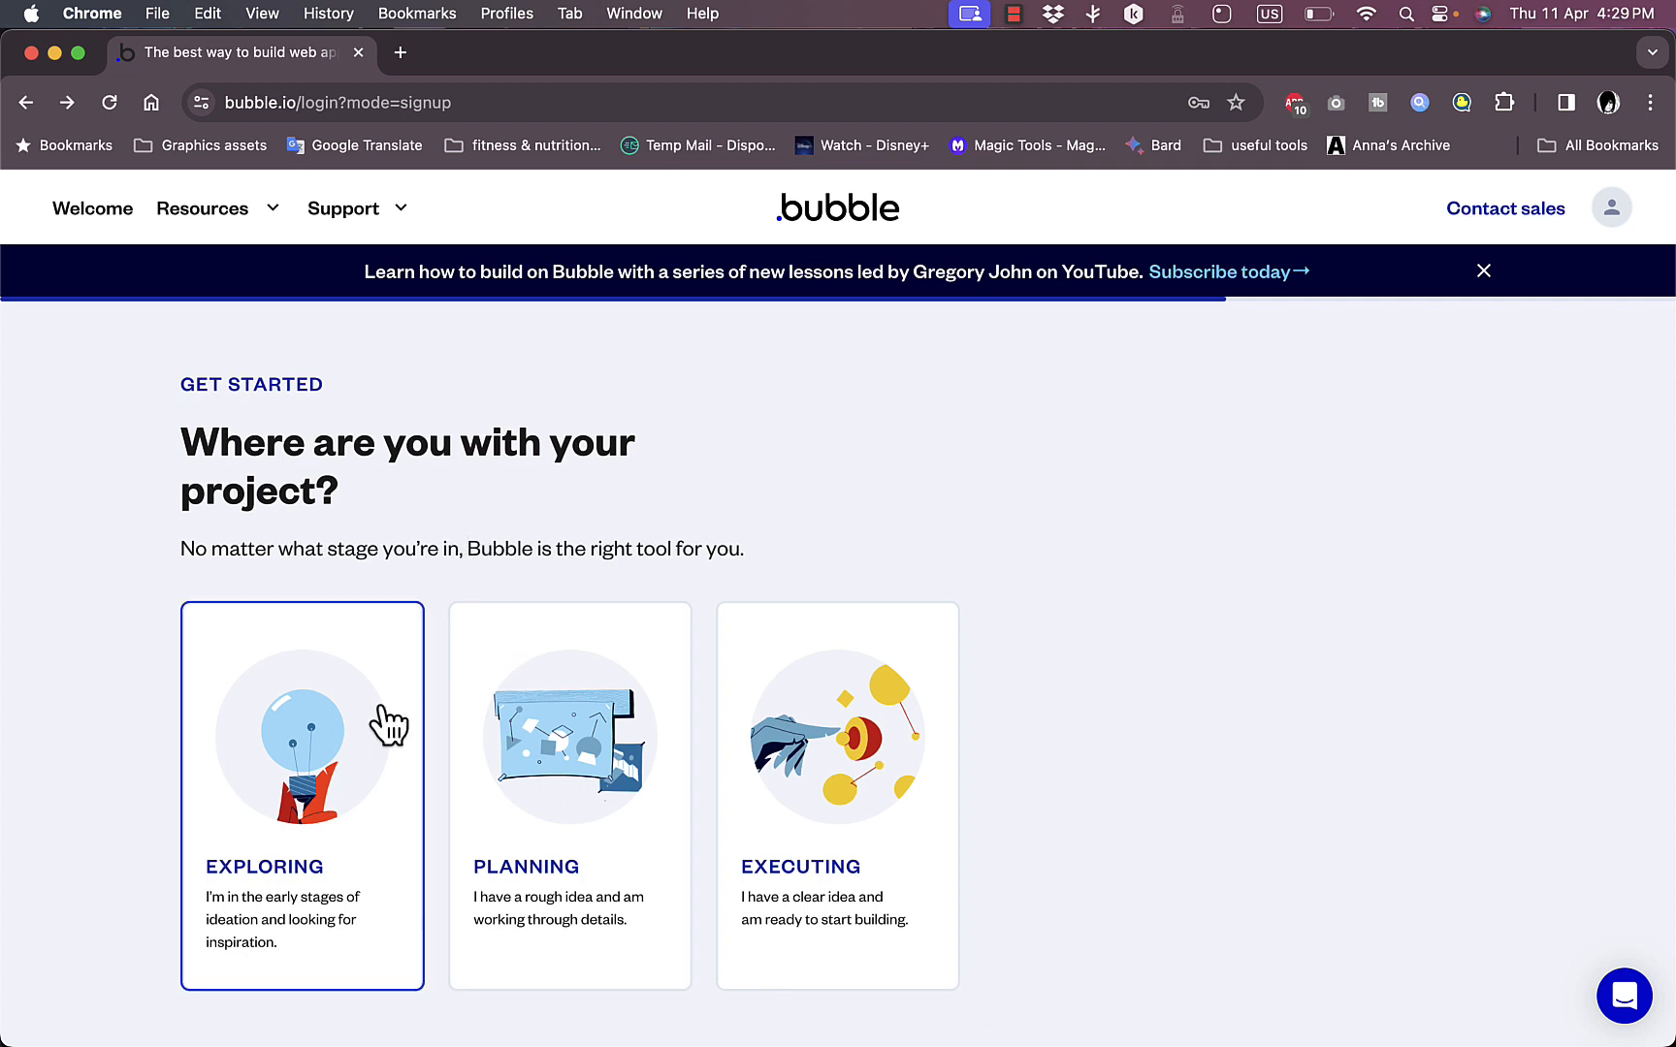
pyautogui.click(346, 834)
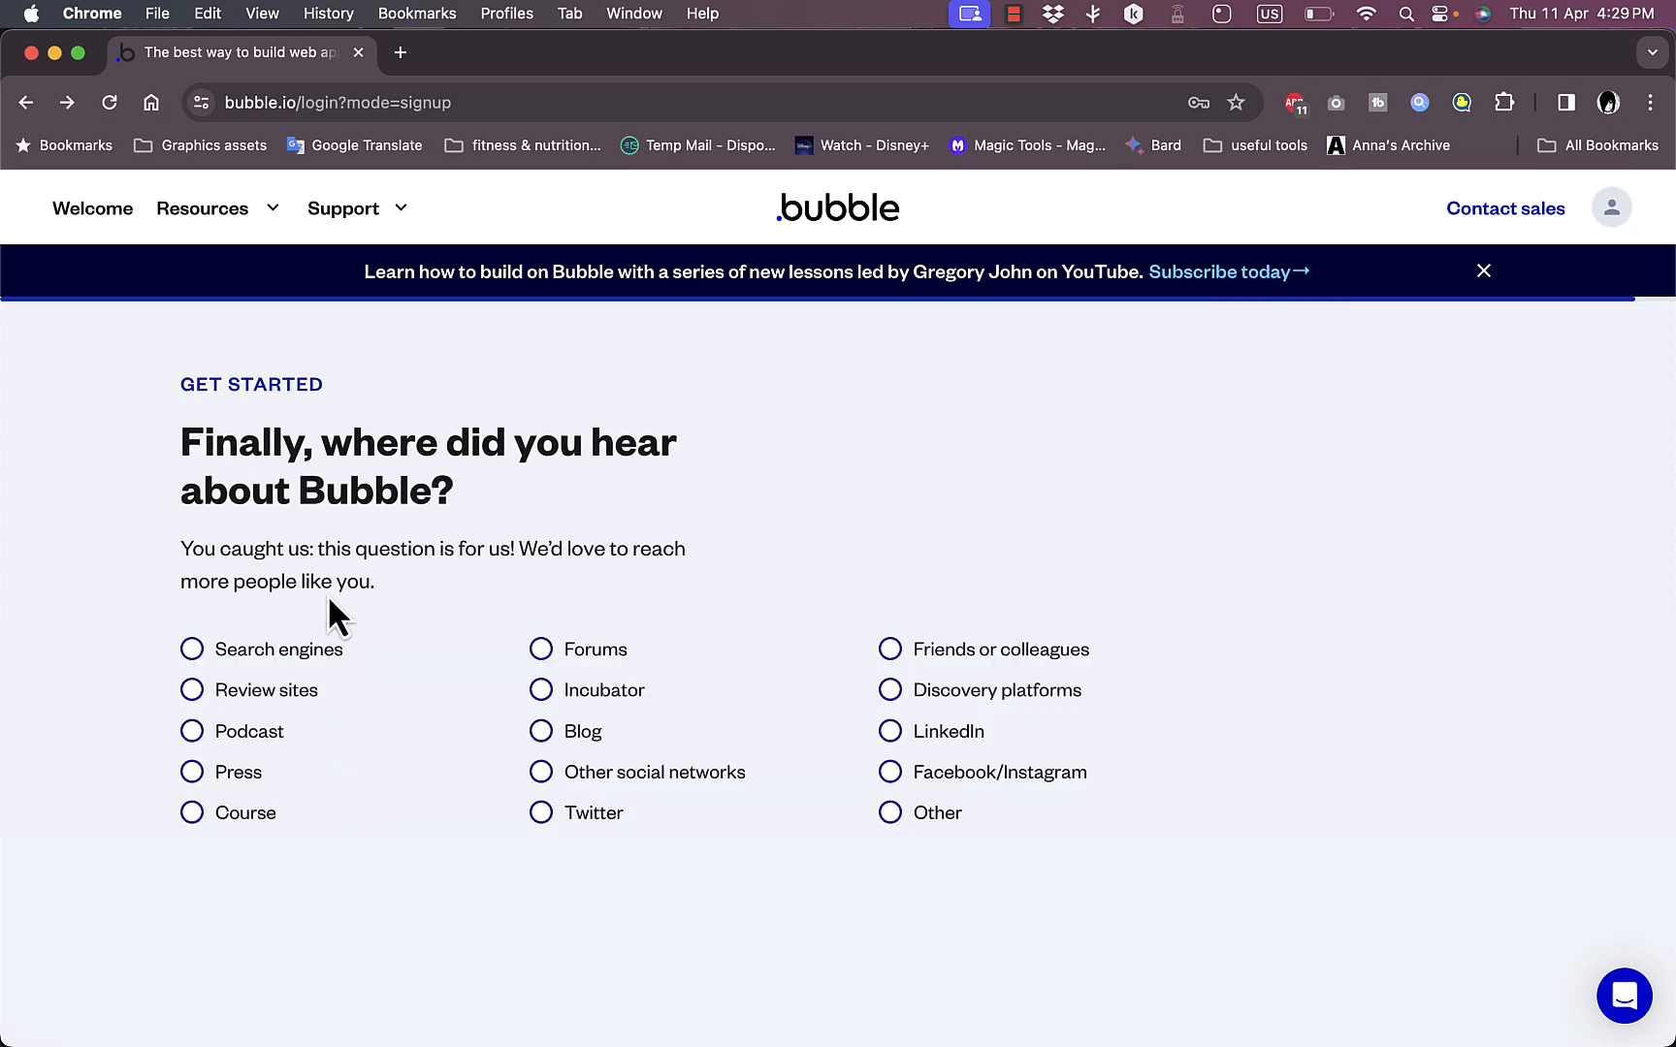
pyautogui.click(563, 735)
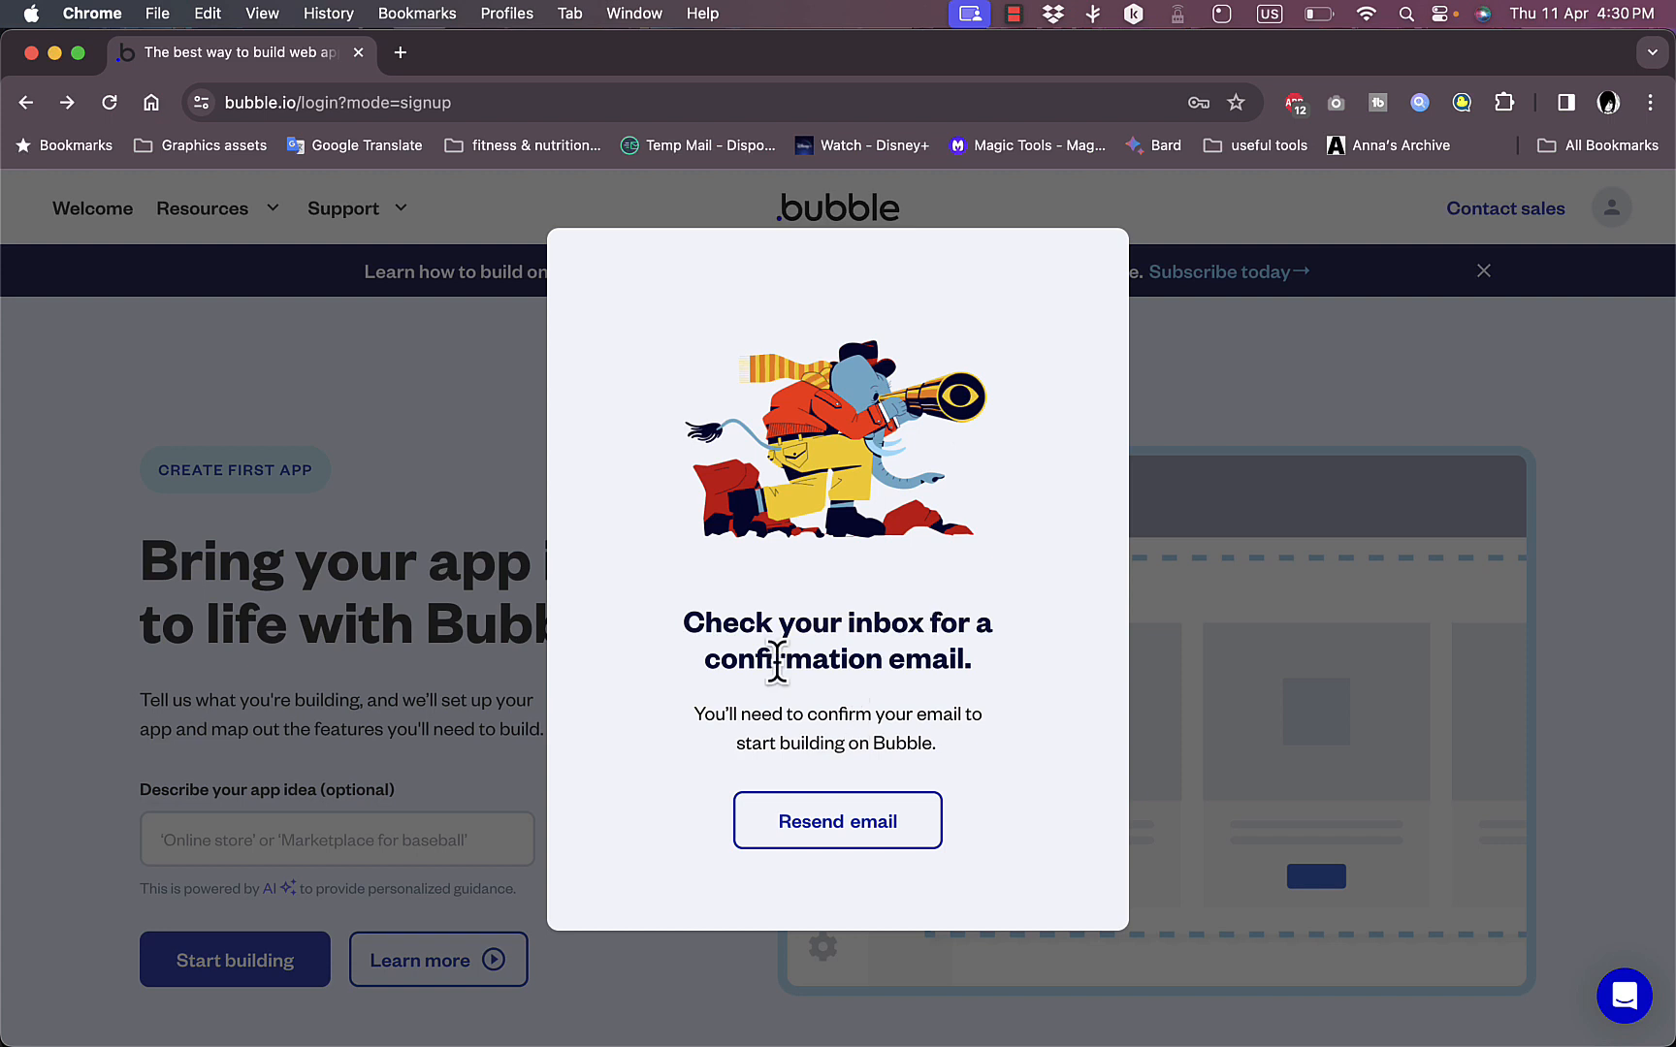
# Step: Start building the first app without describing an idea, choosing the basic features instead of the free trial
pyautogui.click(203, 466)
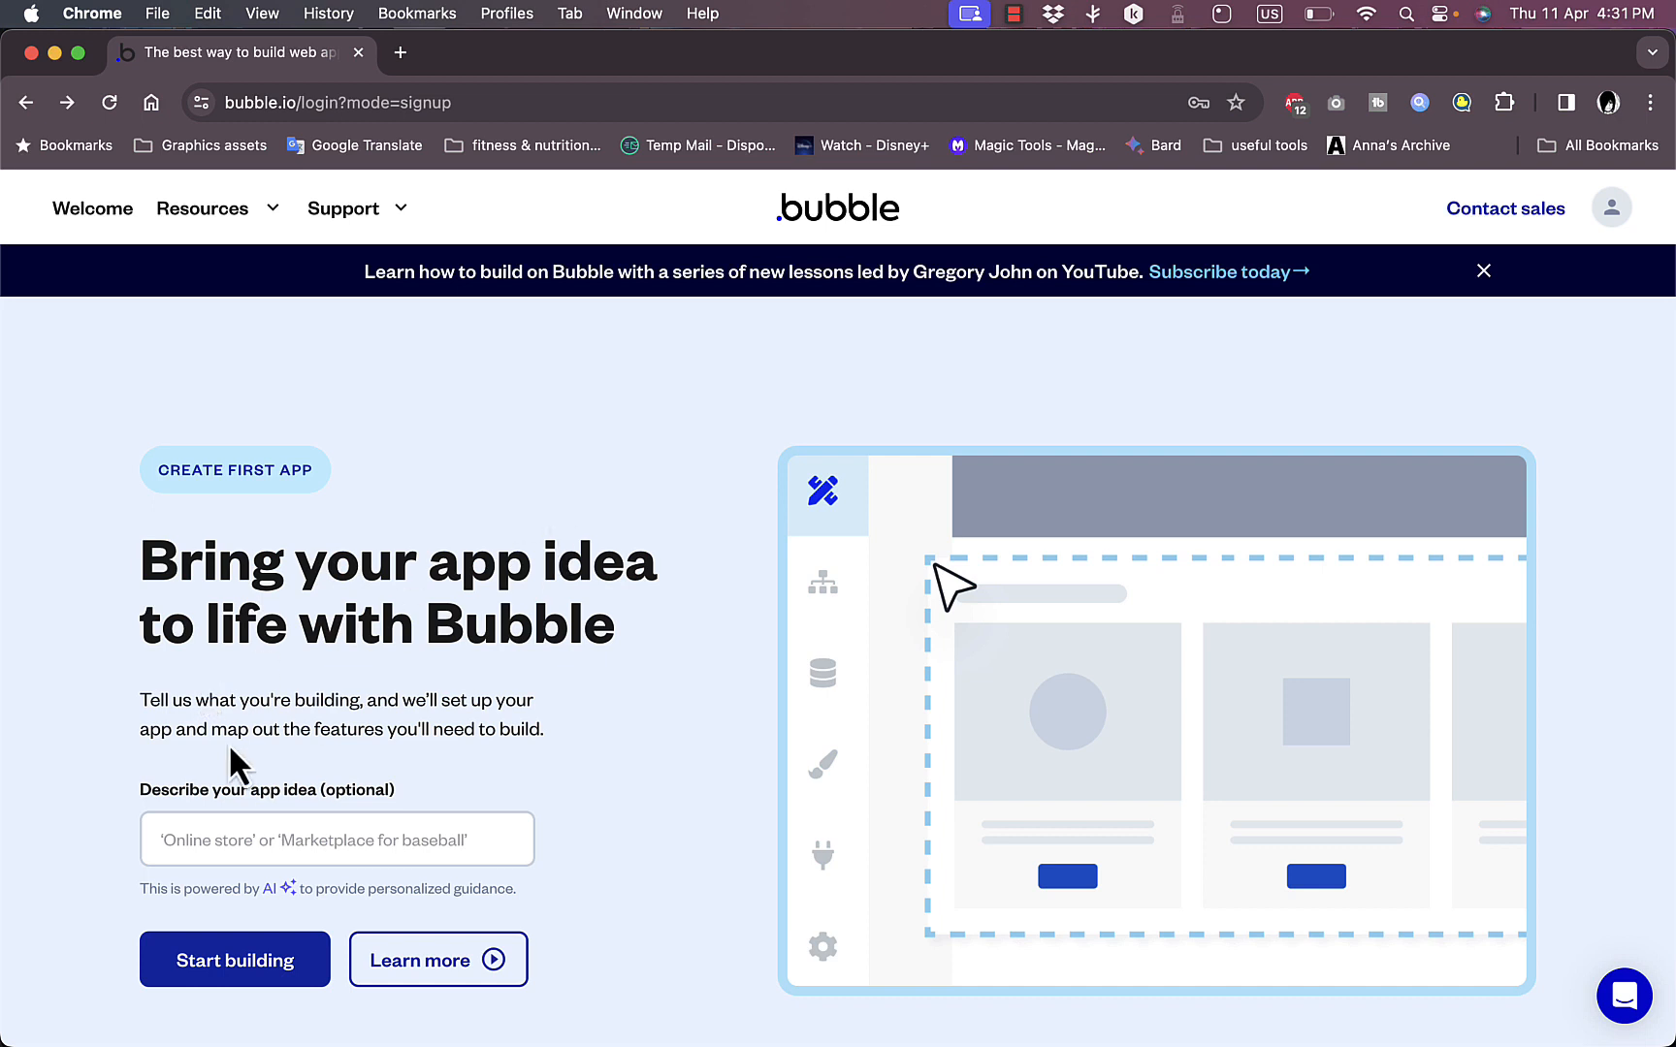
pyautogui.click(248, 840)
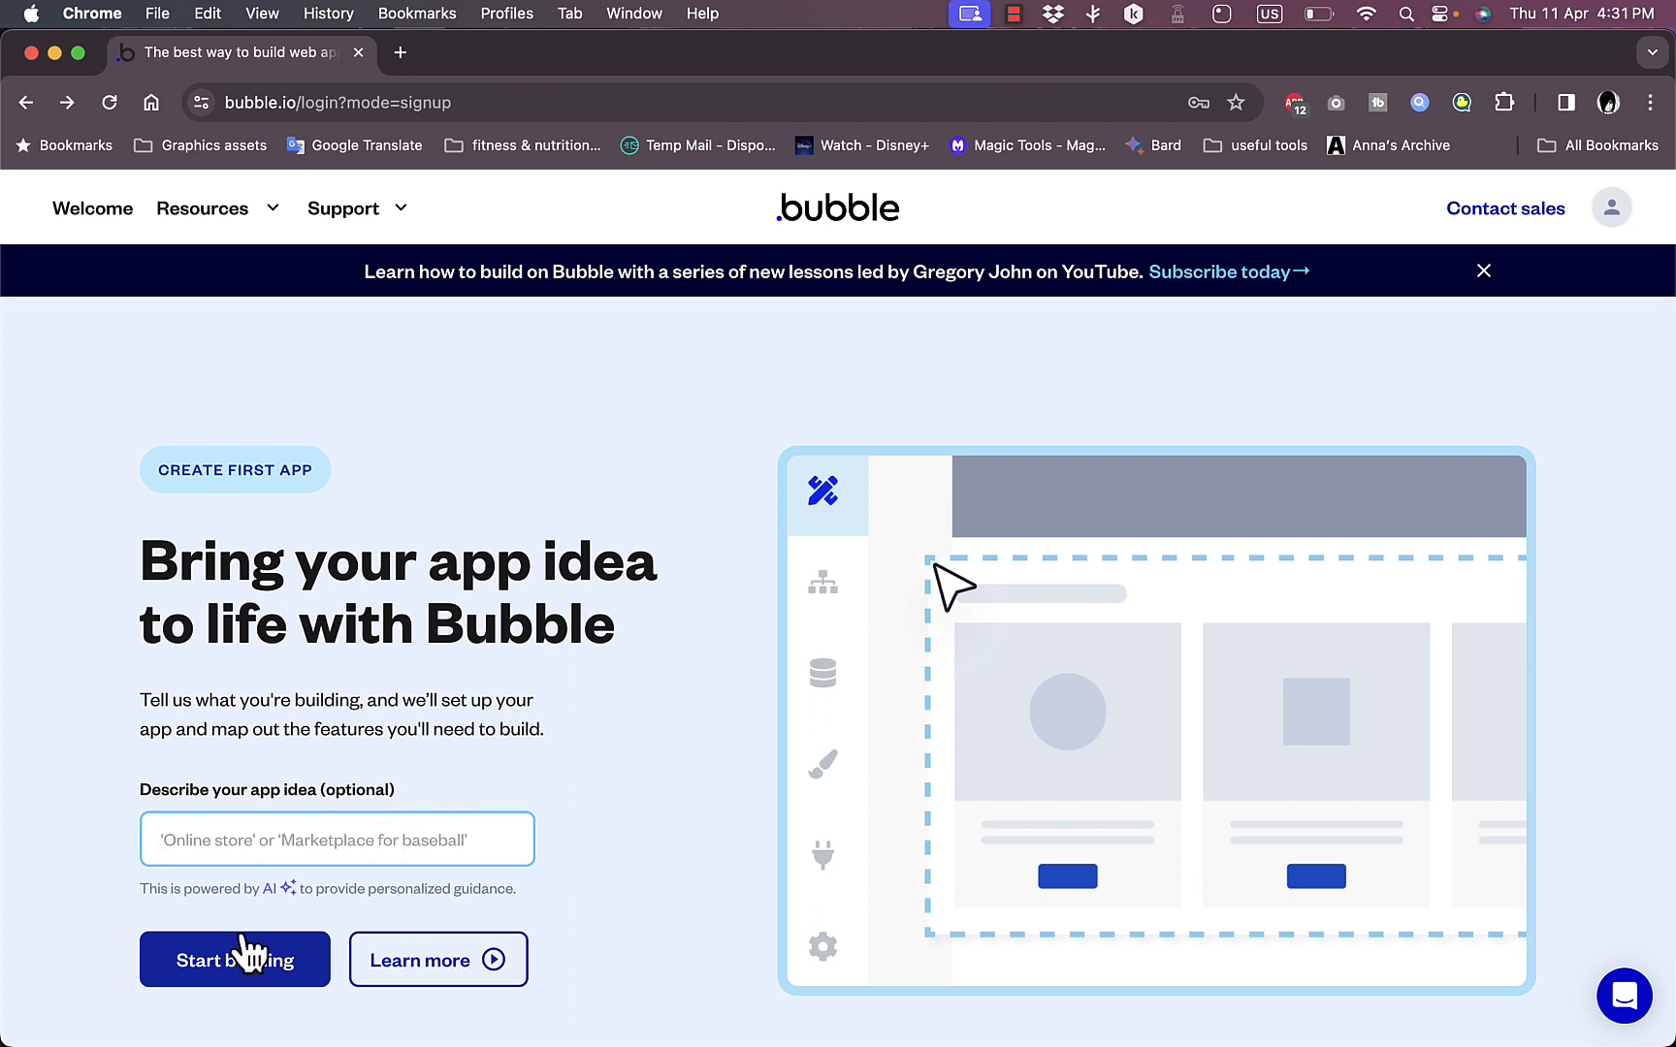
pyautogui.click(237, 973)
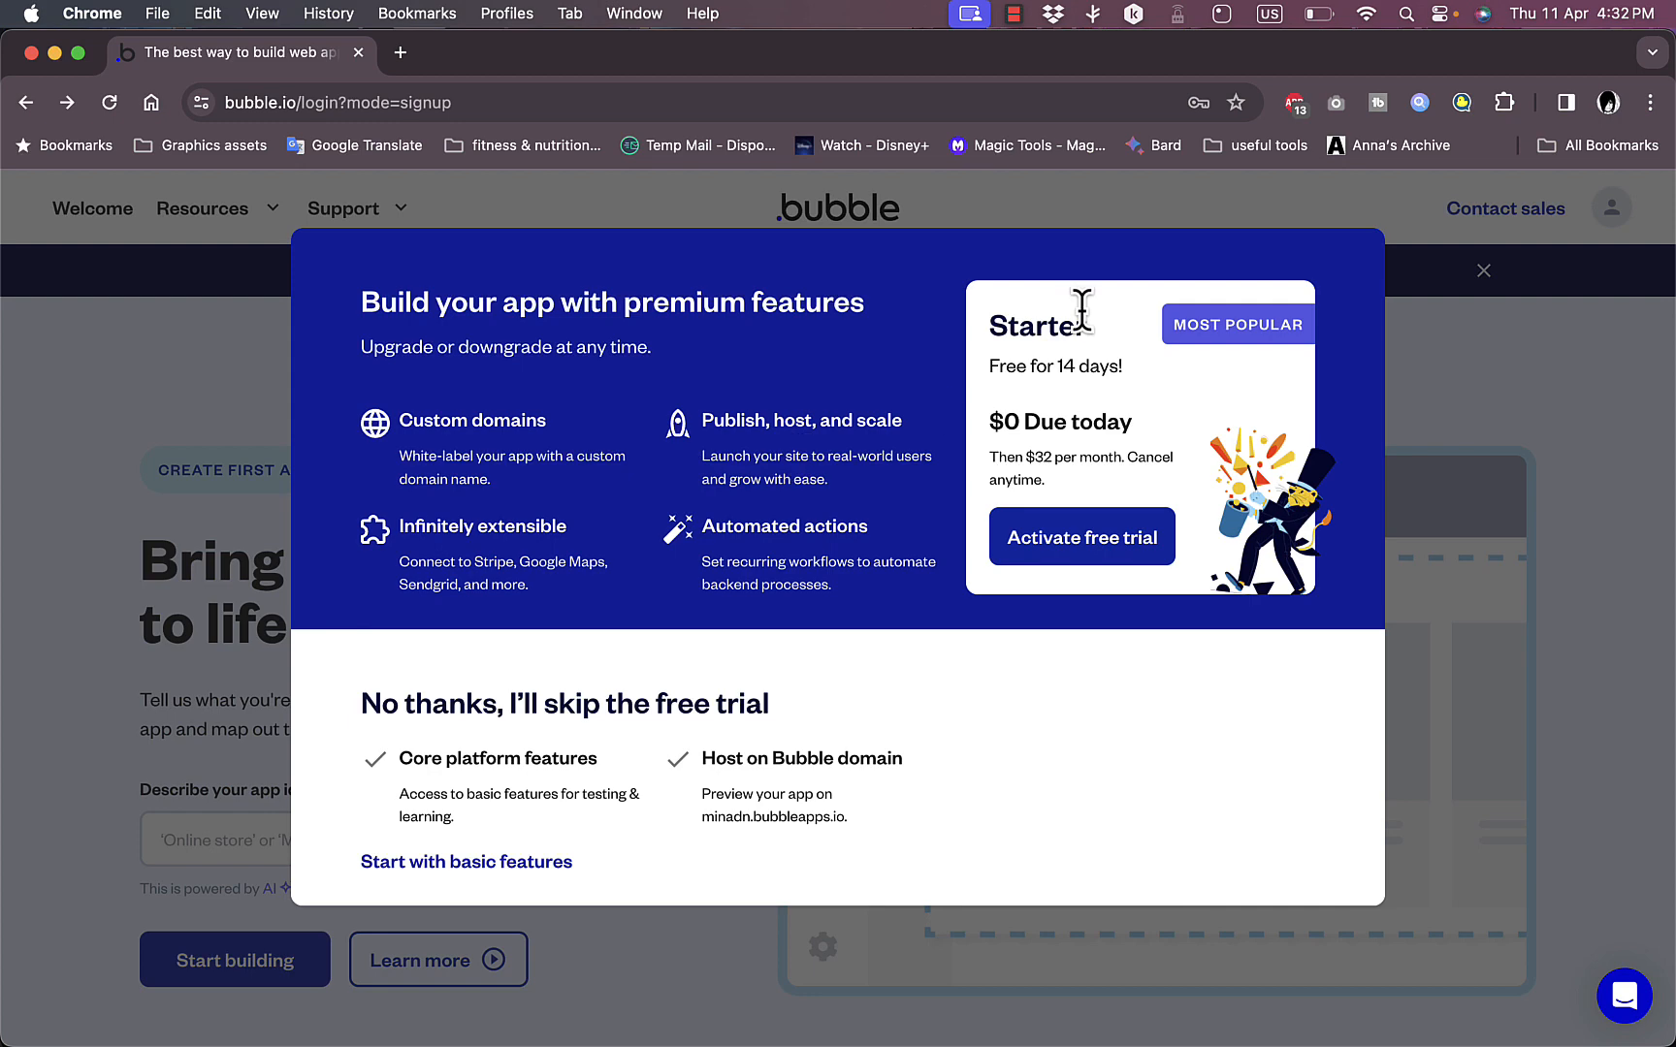
pyautogui.click(483, 863)
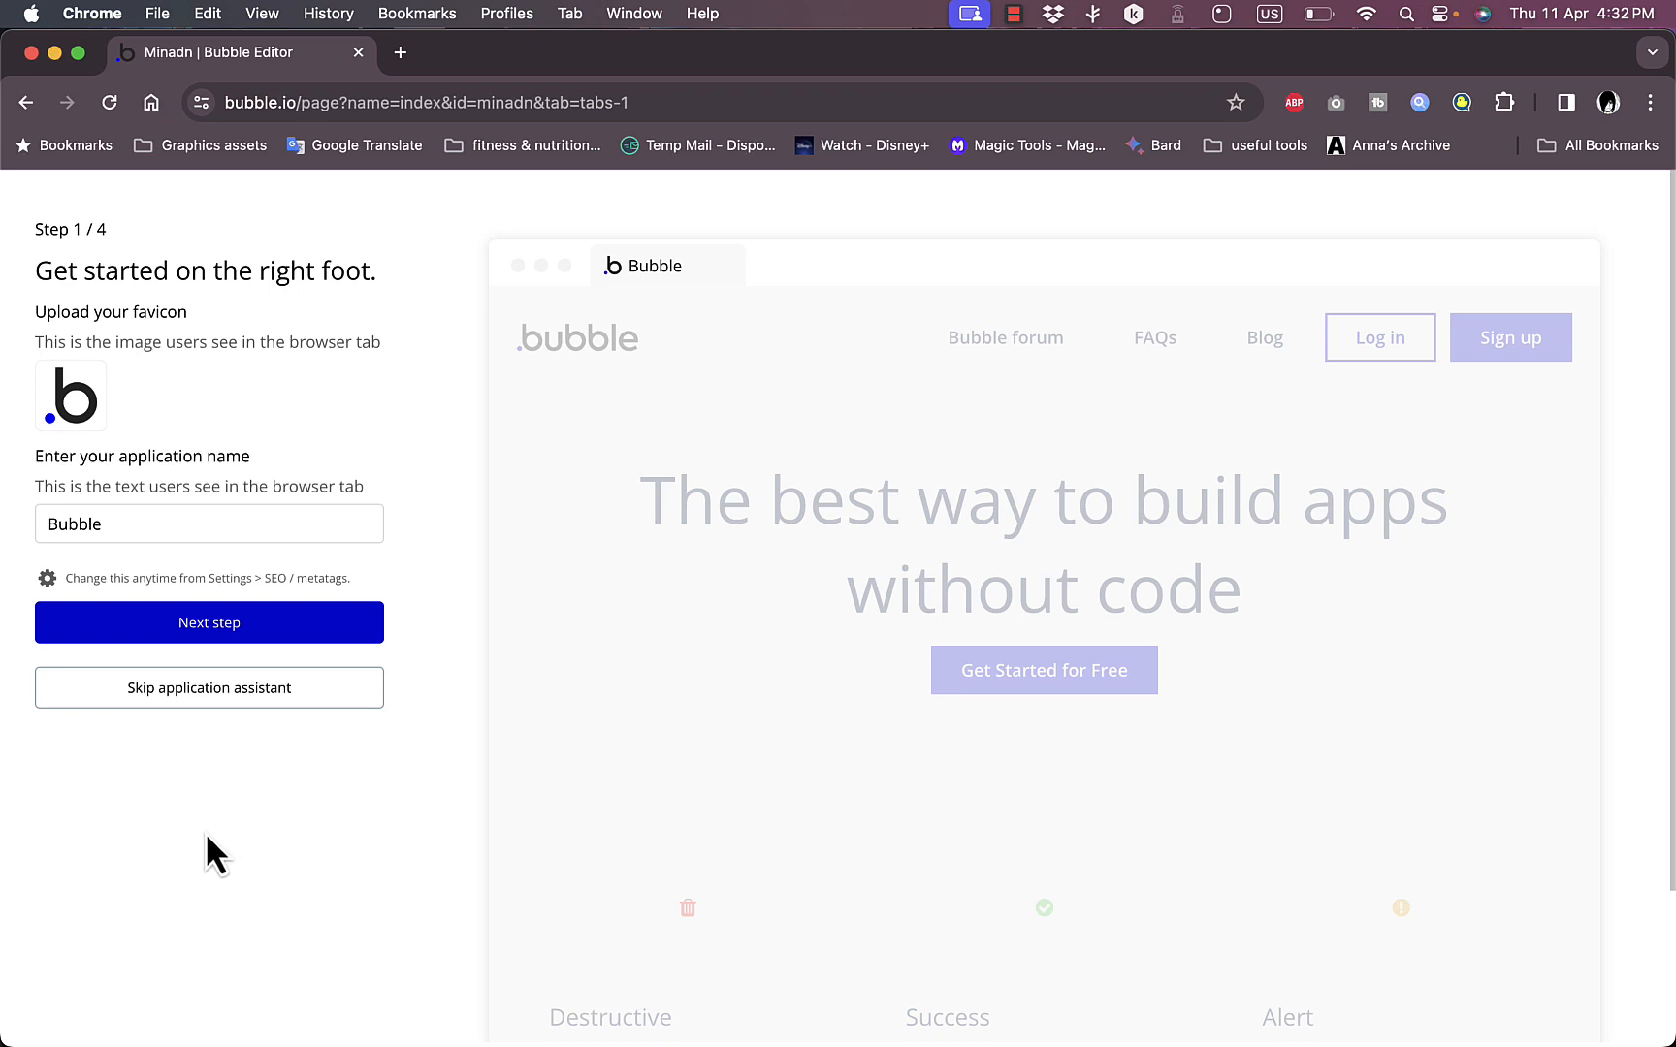
# Step: Name the application "howtosimple" in the application assistant and continue to the default font step
pyautogui.click(175, 522)
pyautogui.press('super+a')
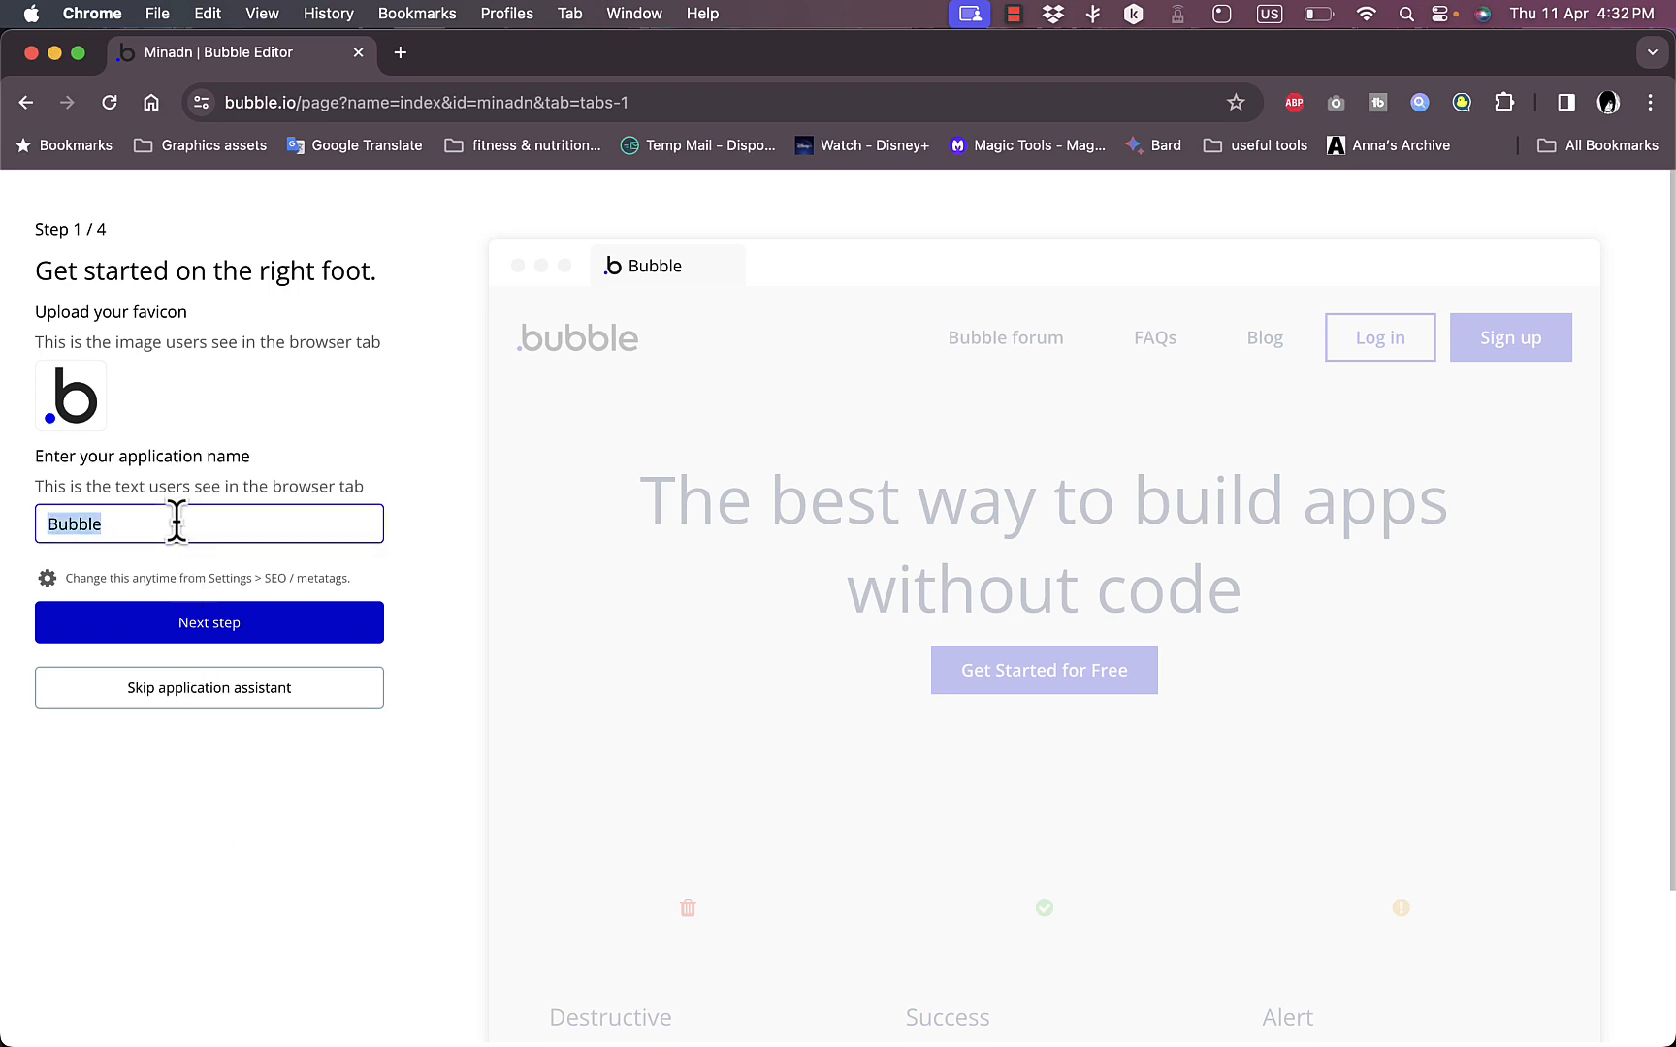
pyautogui.write('howtosimple')
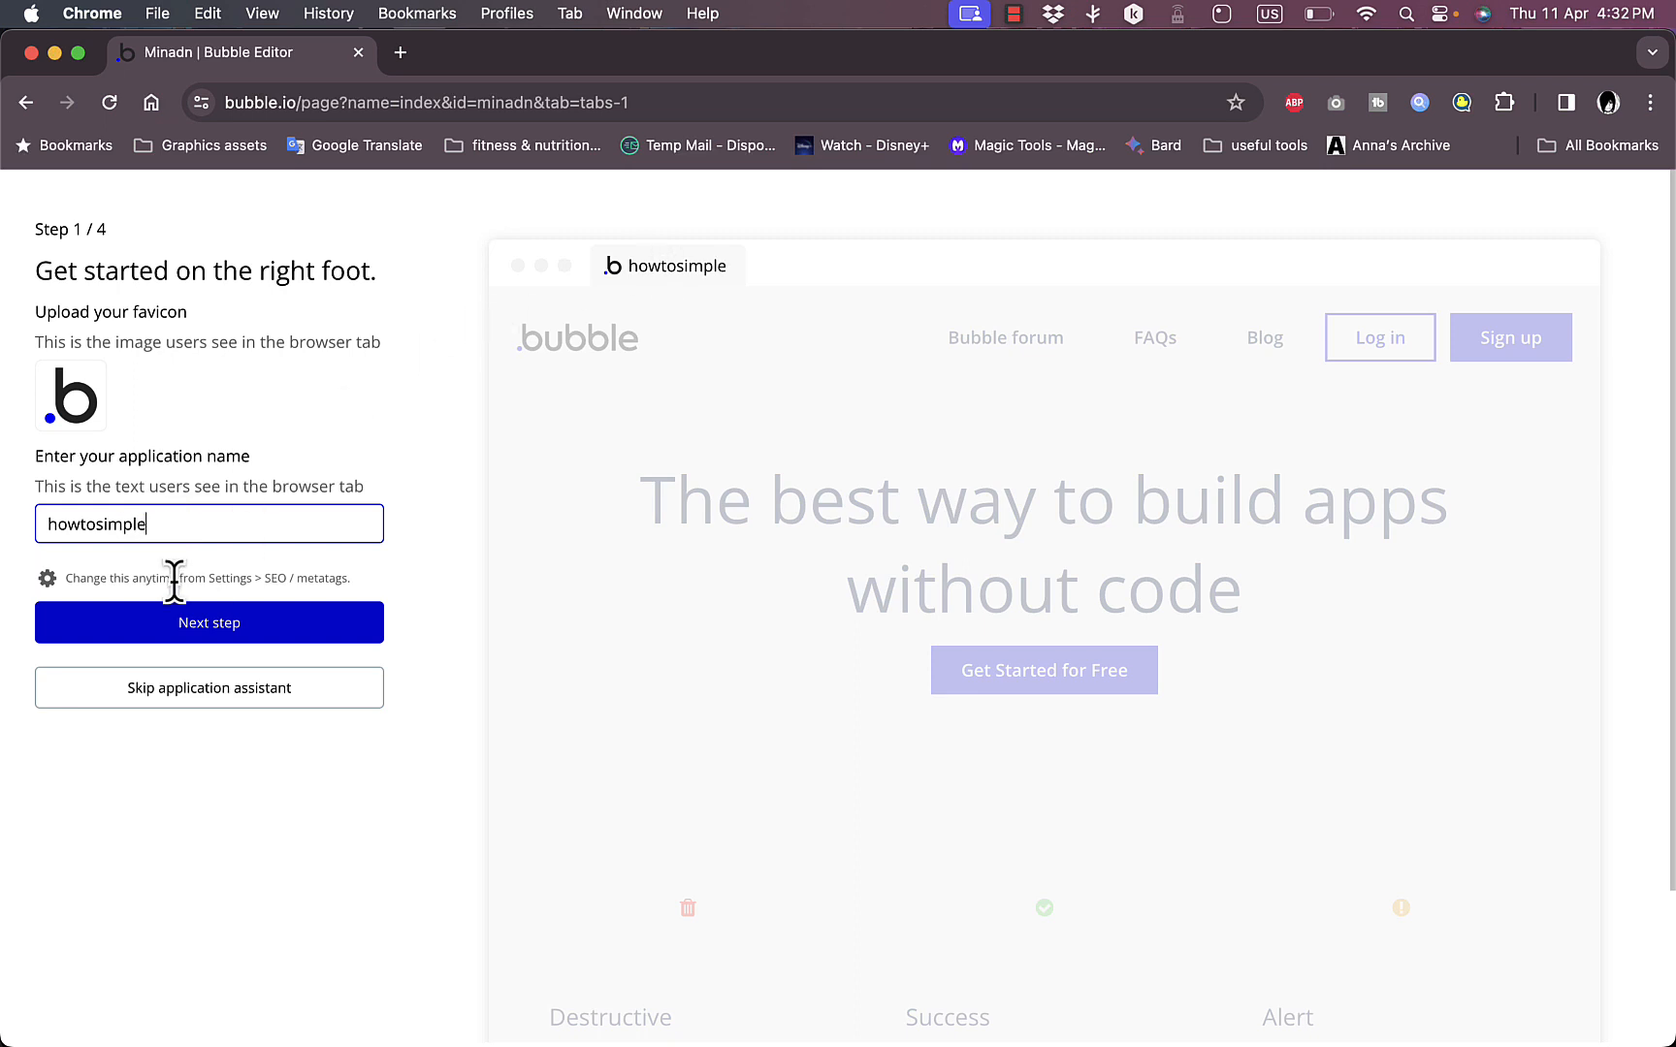
pyautogui.click(262, 574)
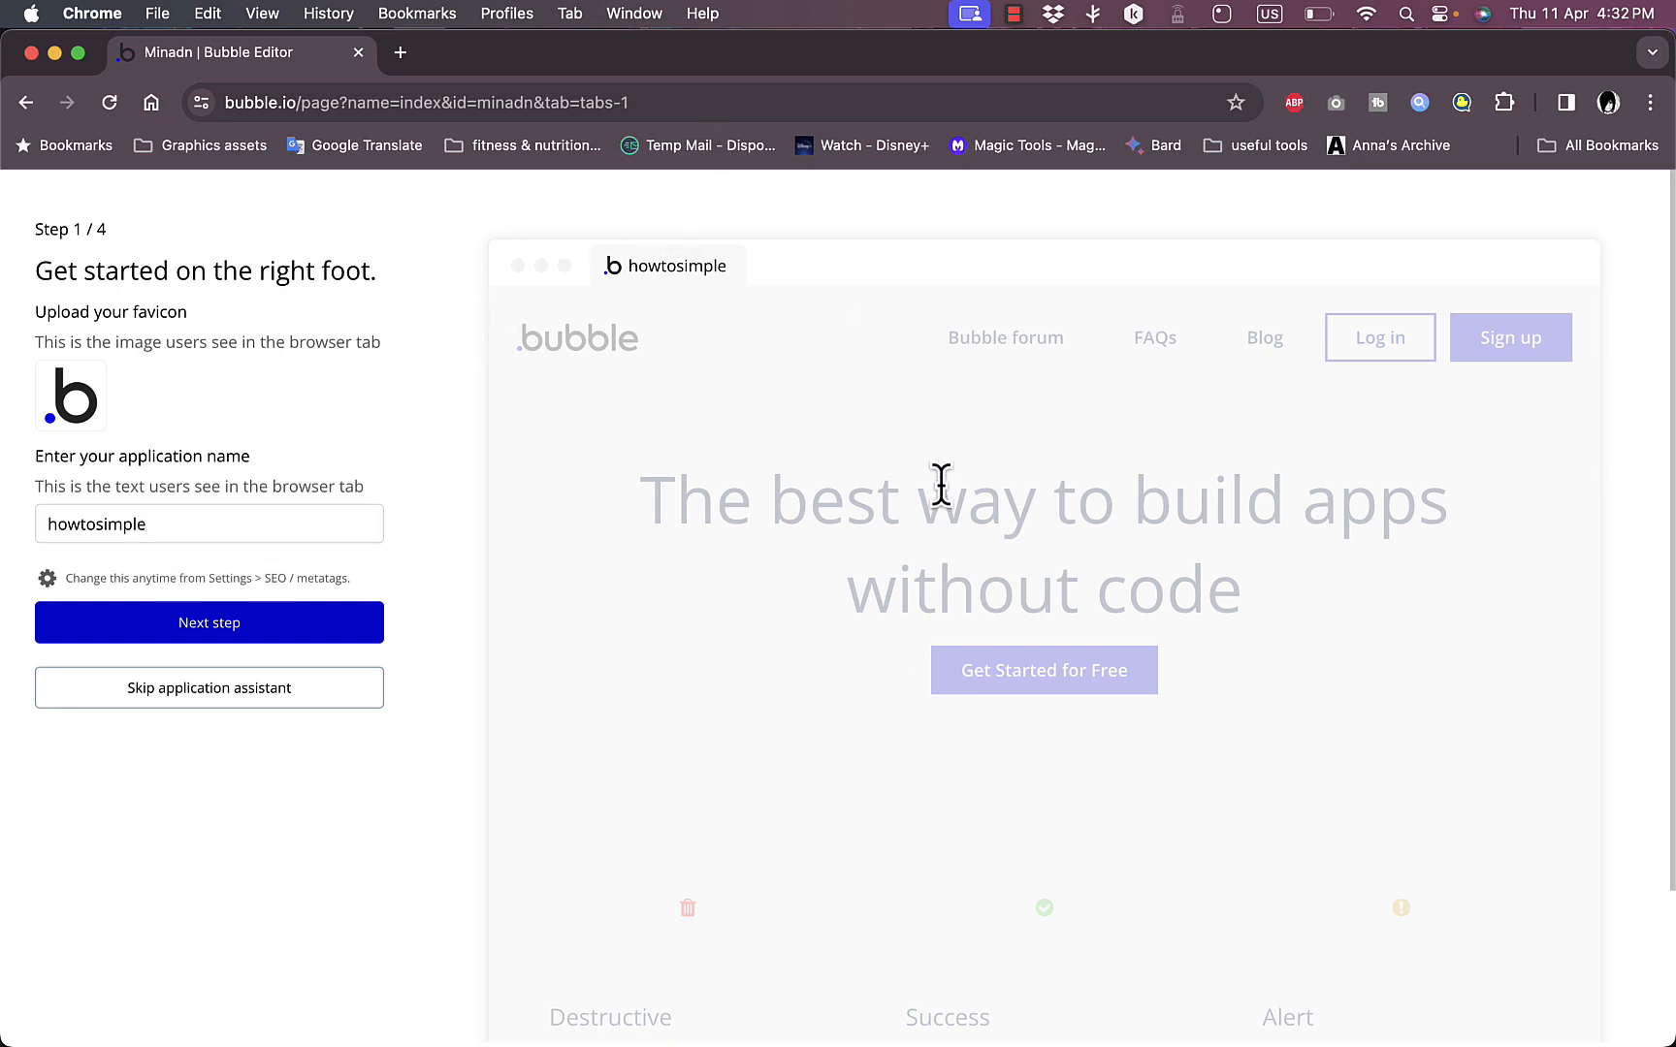
pyautogui.click(254, 632)
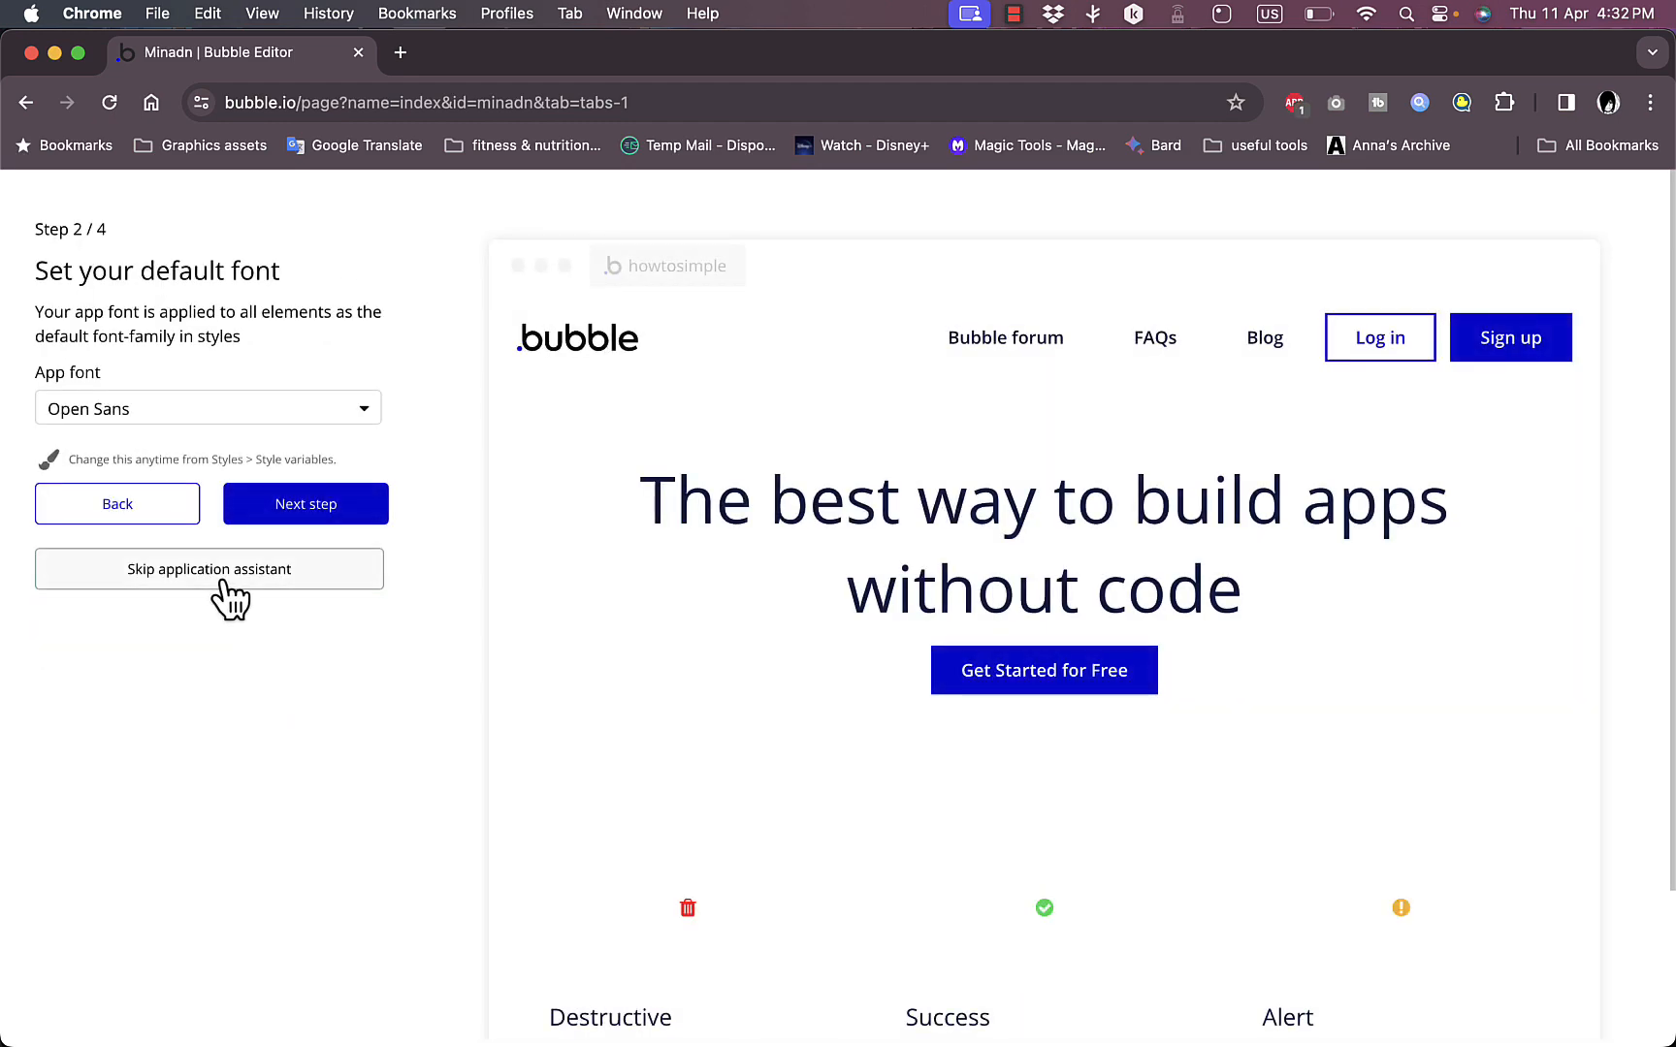
# Step: Set the app's default font to EB Garamond and continue to the default colors step
pyautogui.click(295, 411)
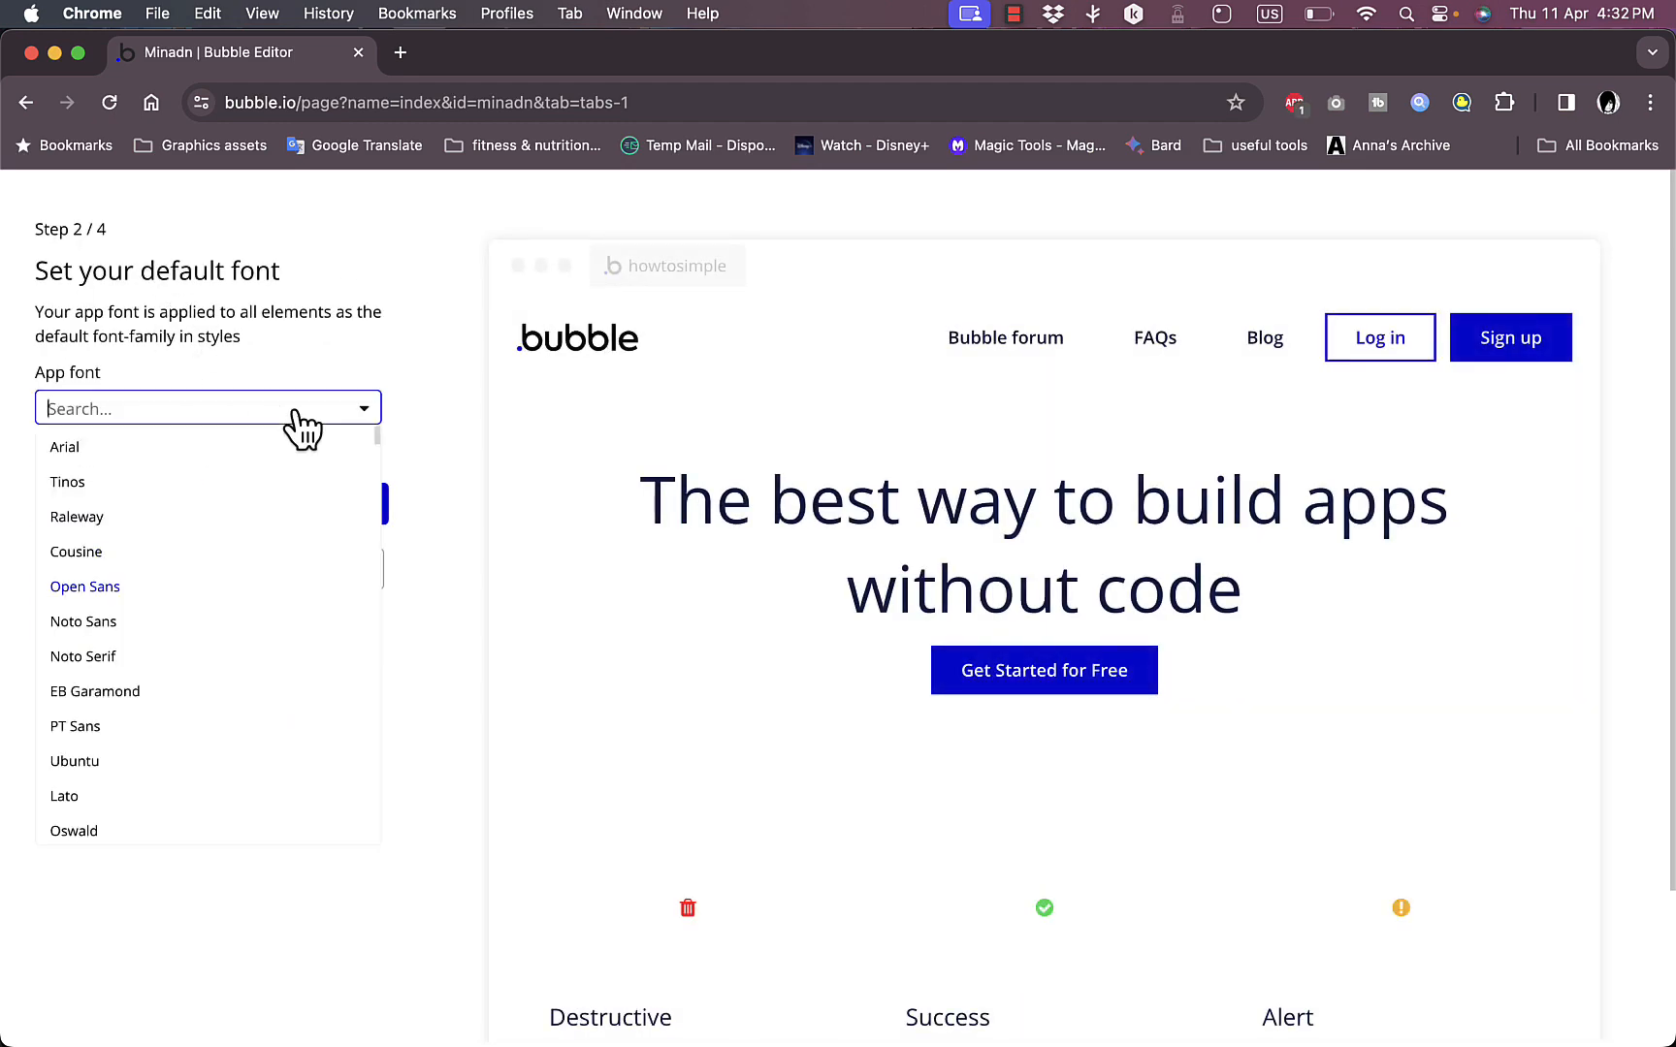
pyautogui.click(135, 696)
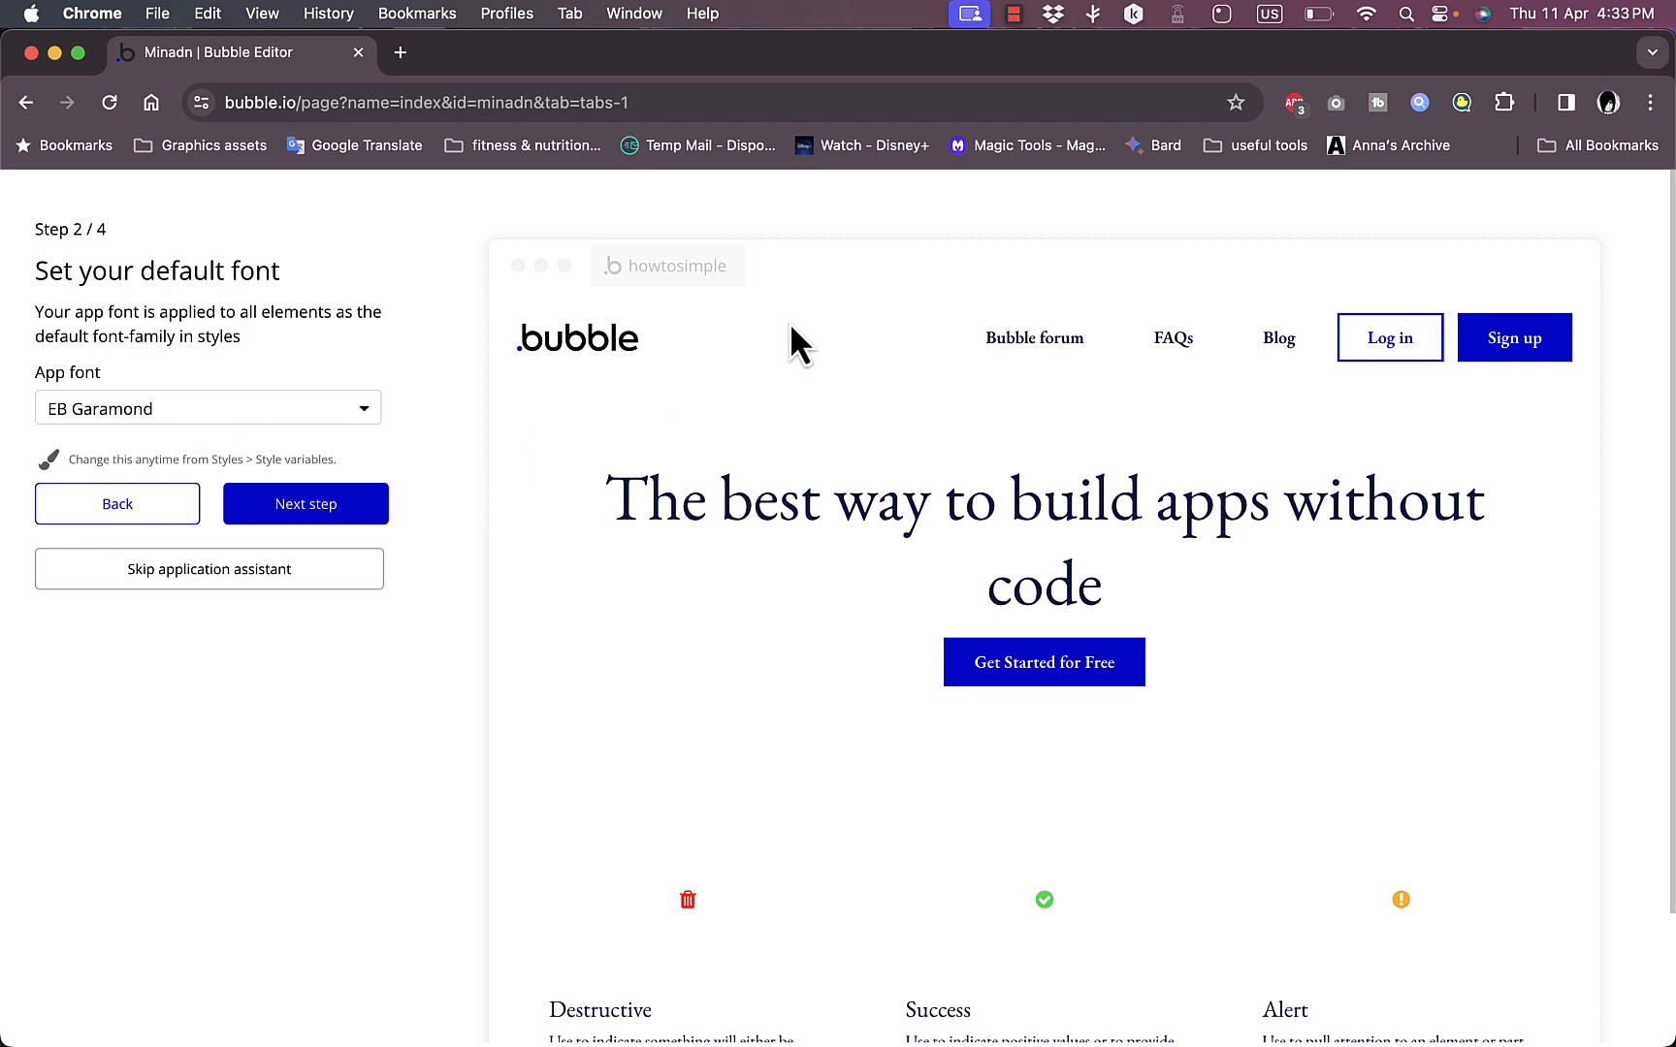
pyautogui.click(341, 506)
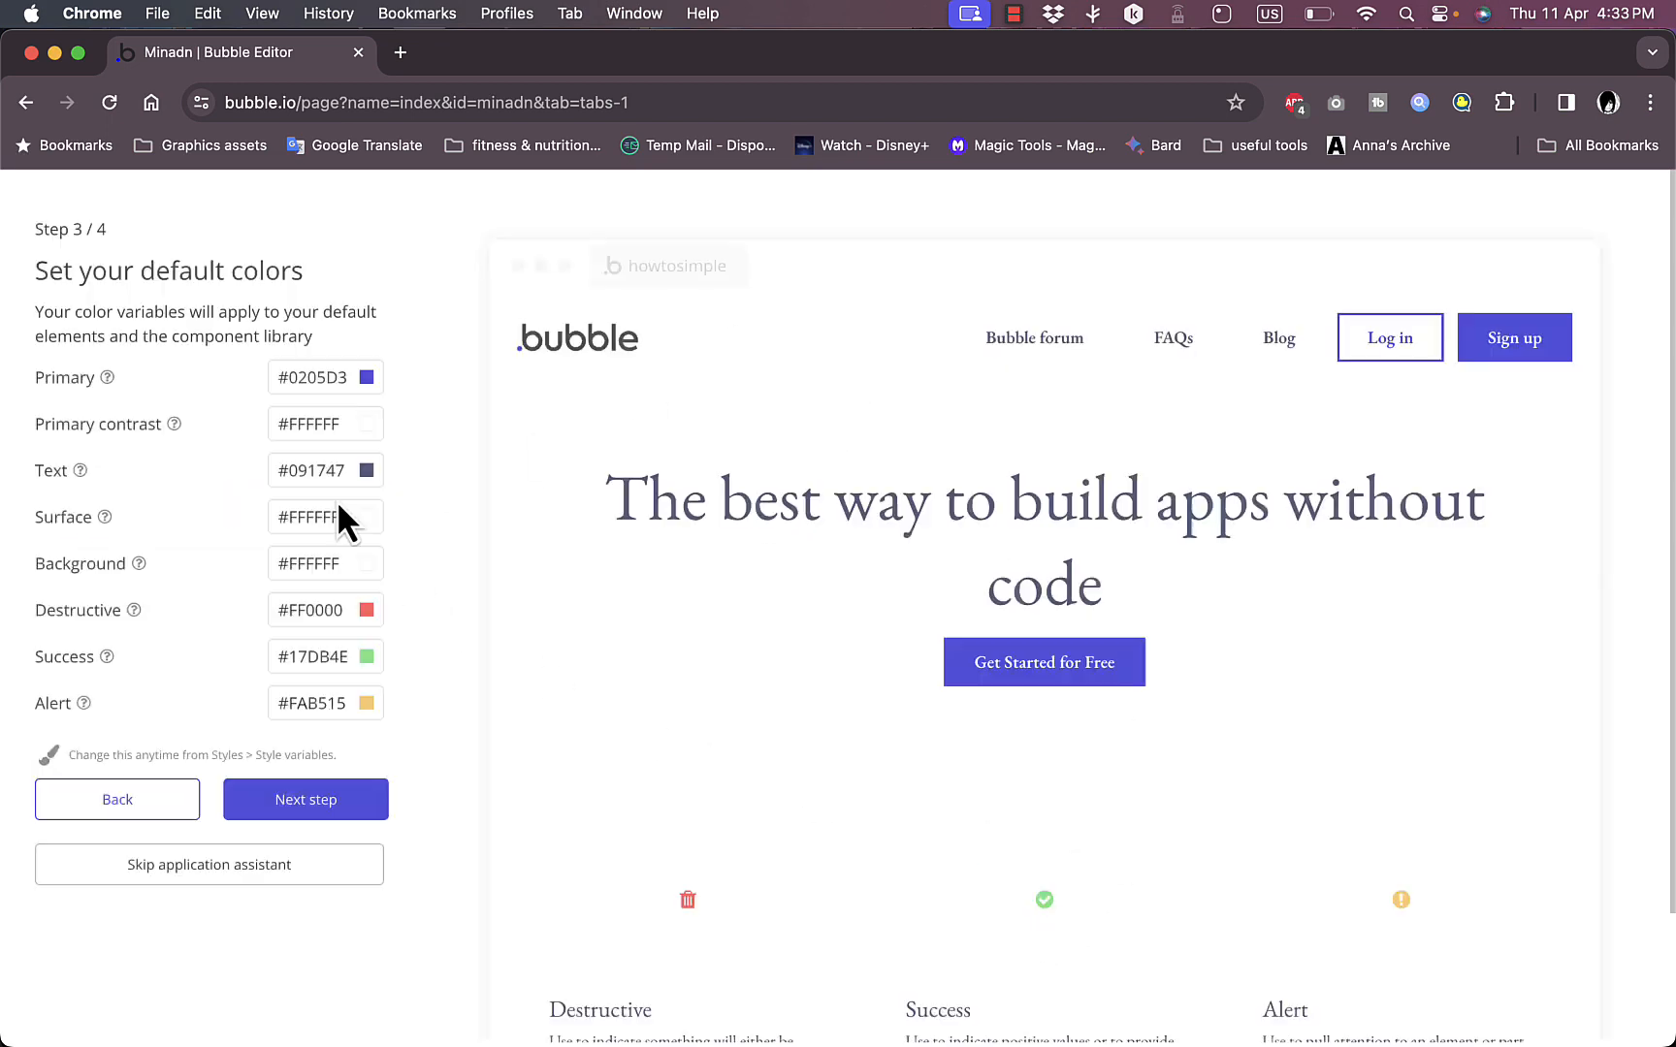
# Step: Set the app's default Primary color to the magenta #D4026B
pyautogui.click(367, 379)
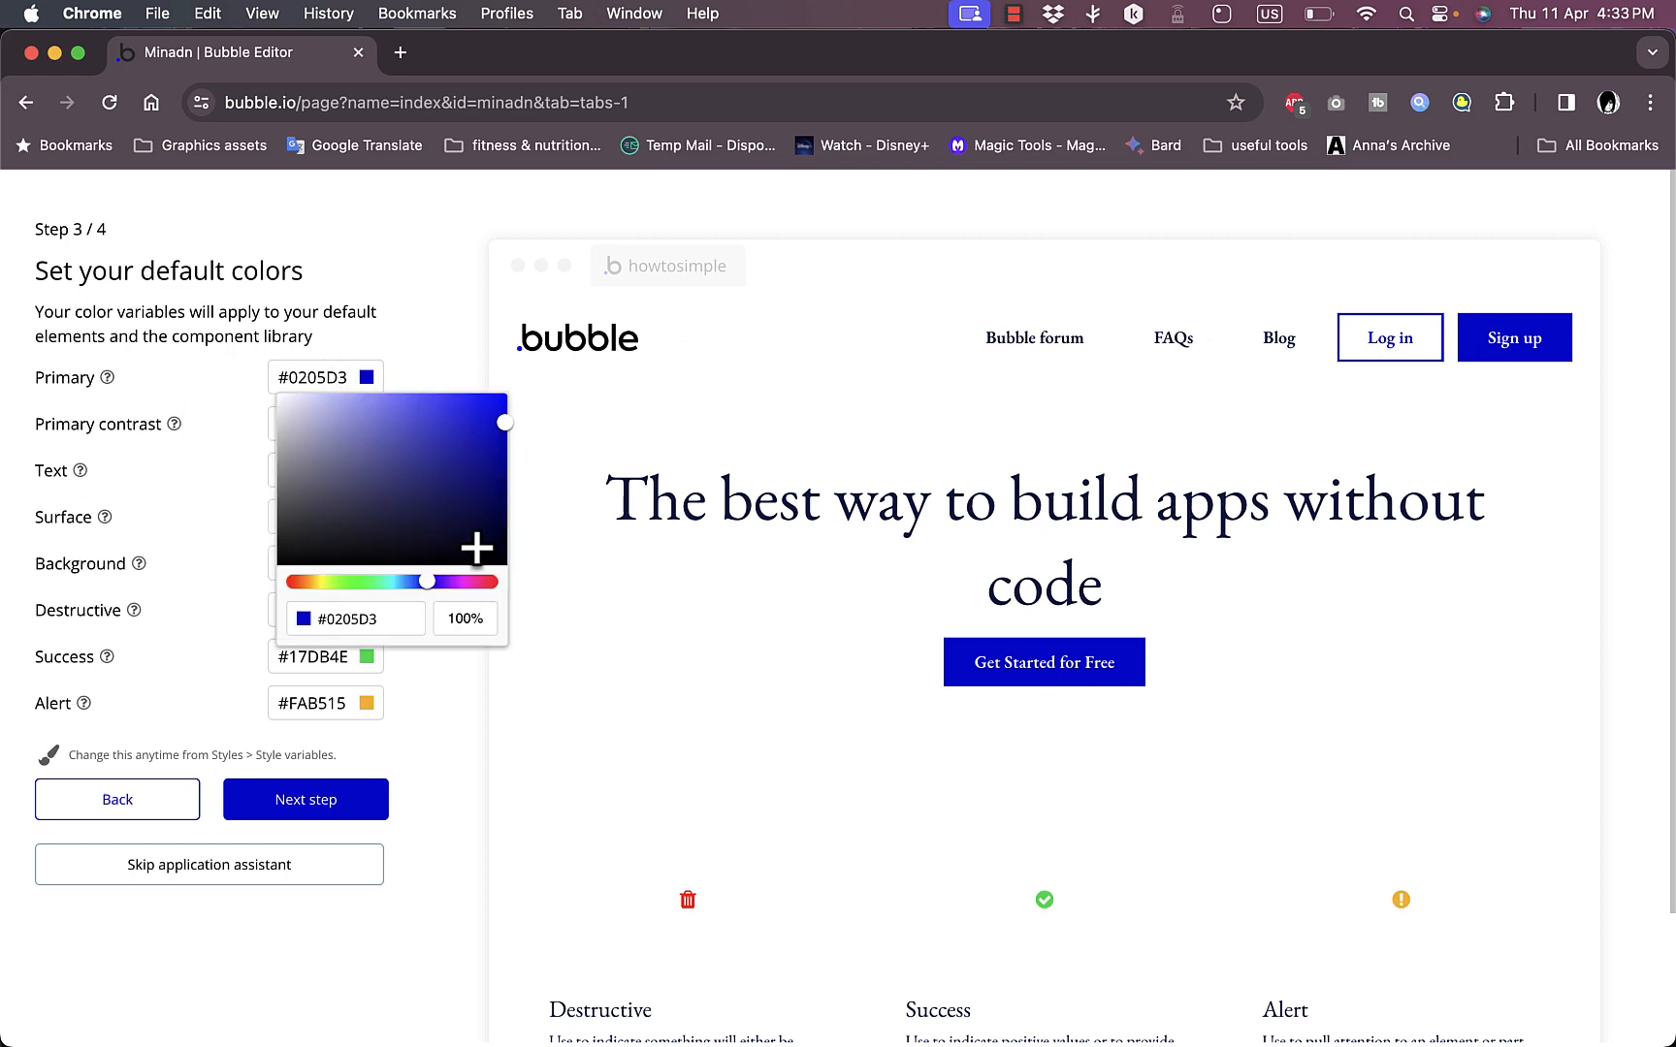
pyautogui.moveTo(481, 581); pyautogui.dragTo(480, 582)
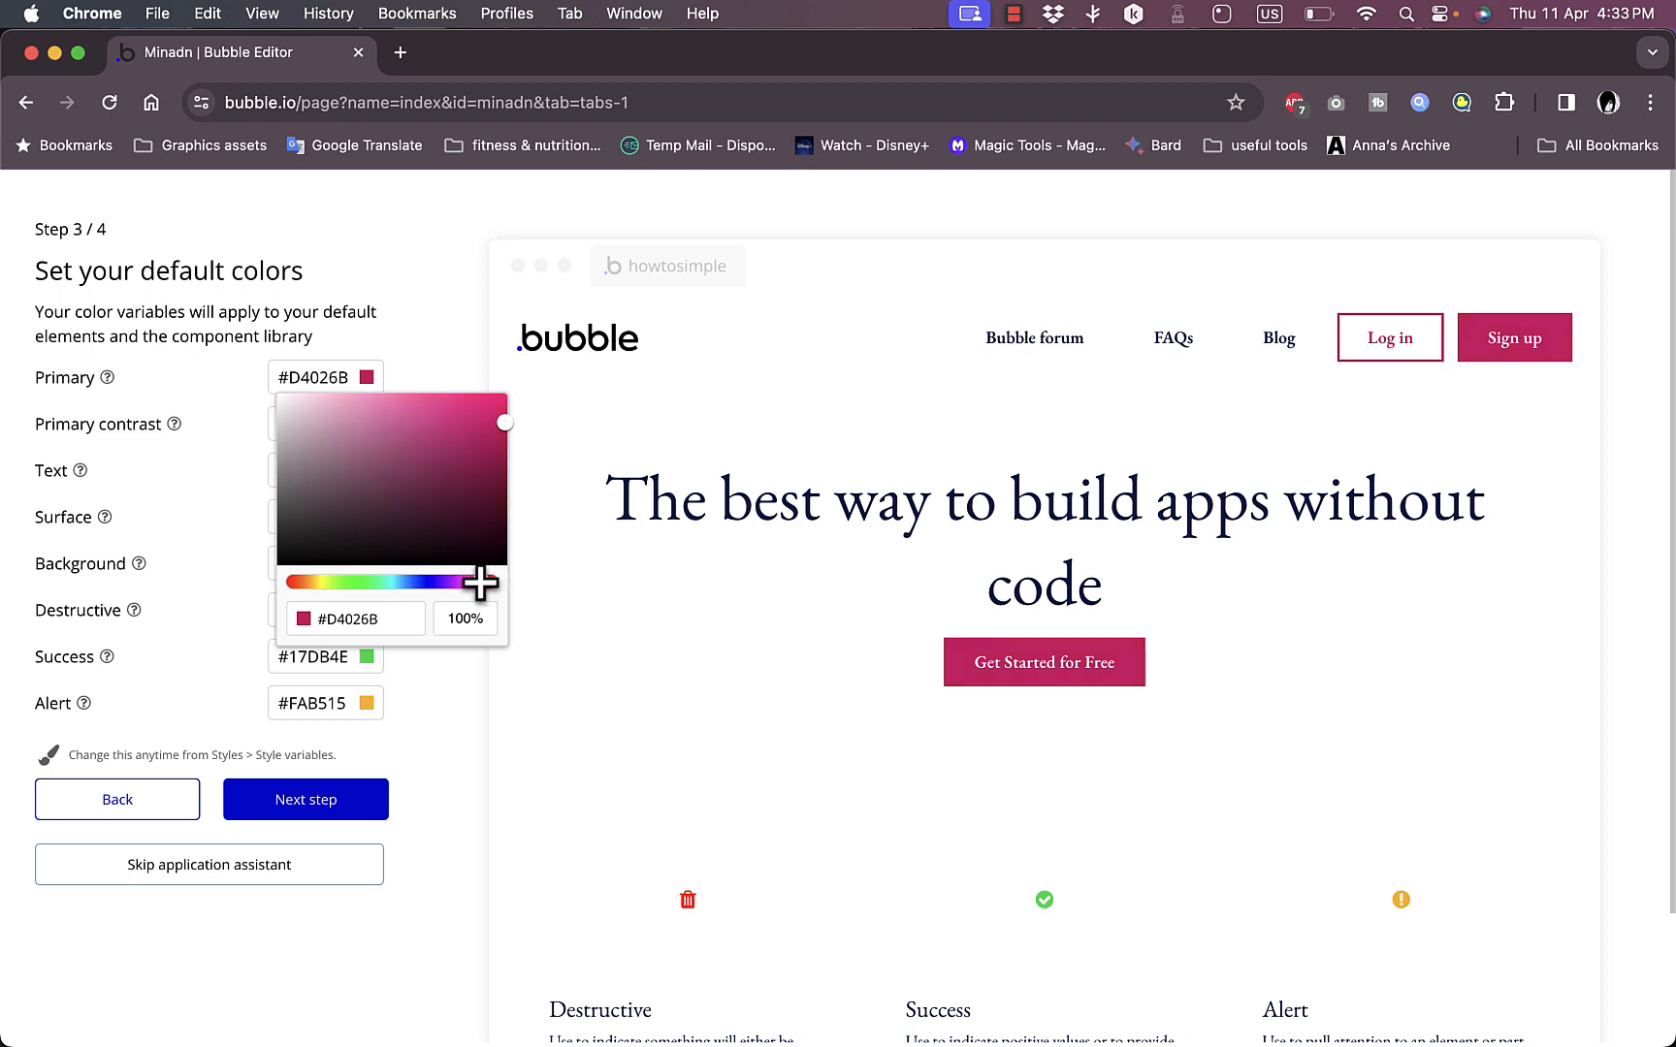
pyautogui.click(239, 456)
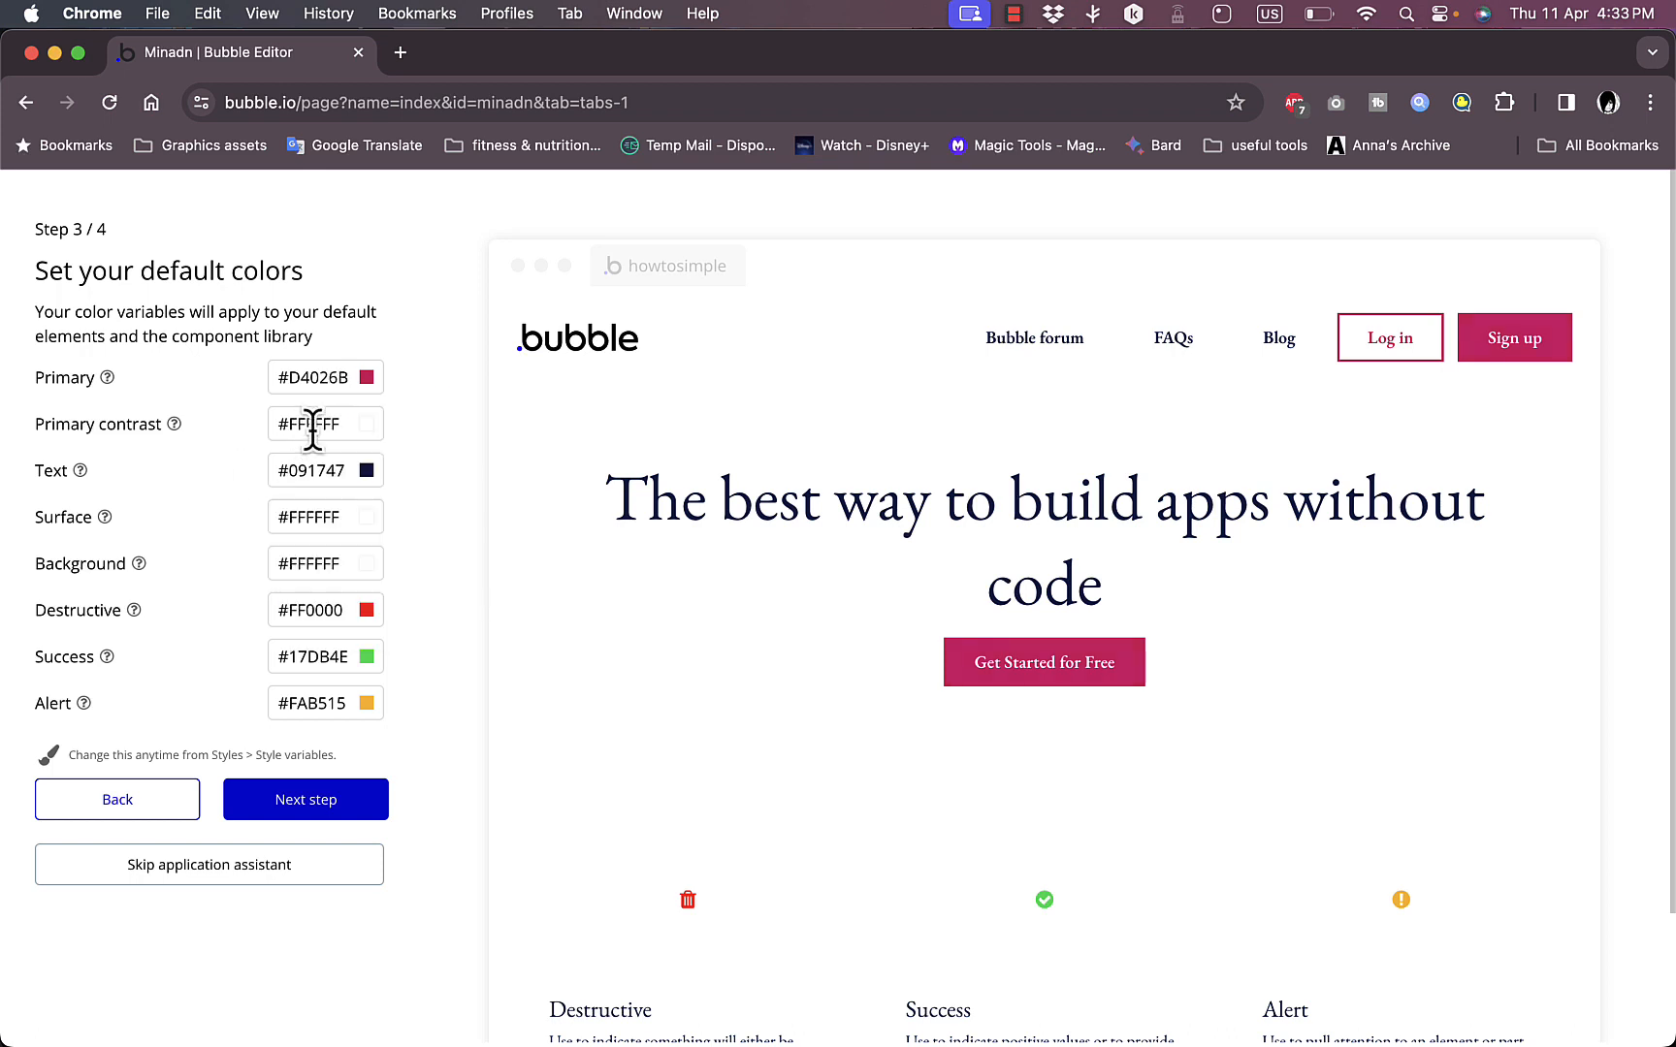
# Step: Set the default Text color to the blue #0231CB
pyautogui.click(368, 471)
pyautogui.moveTo(445, 547); pyautogui.dragTo(503, 521)
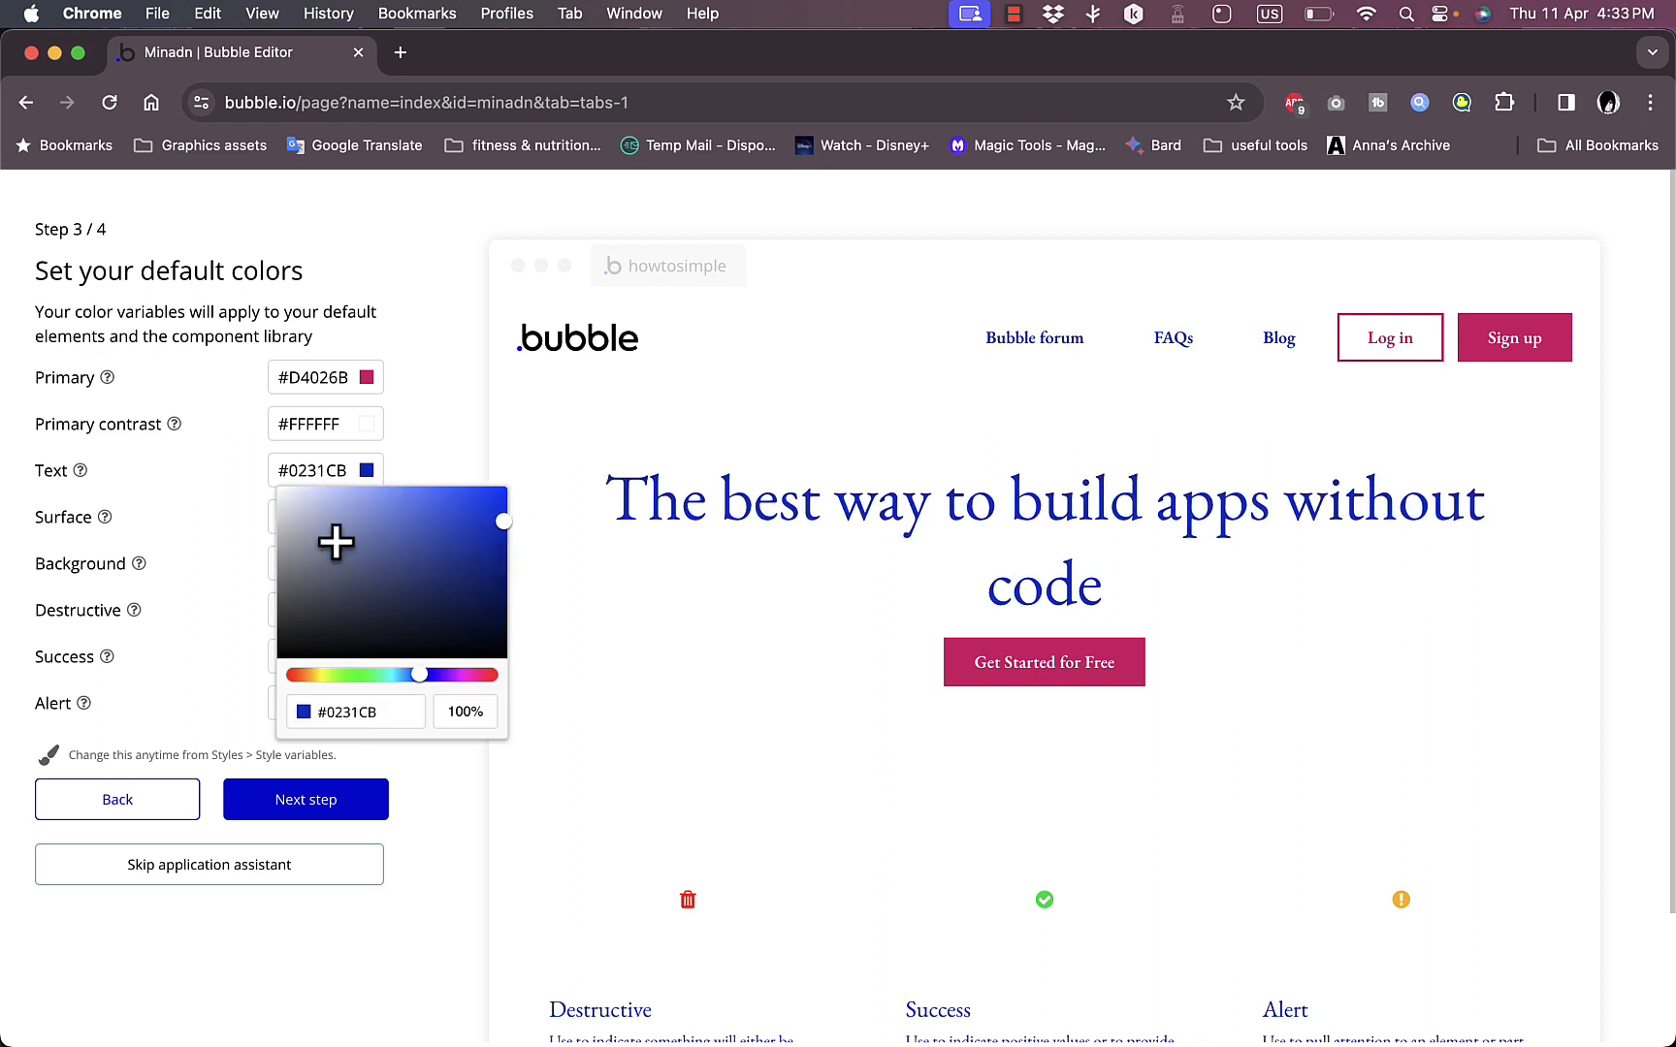
pyautogui.click(233, 537)
# Step: Set the default Surface color to the light pink #FBA9A9
pyautogui.click(373, 533)
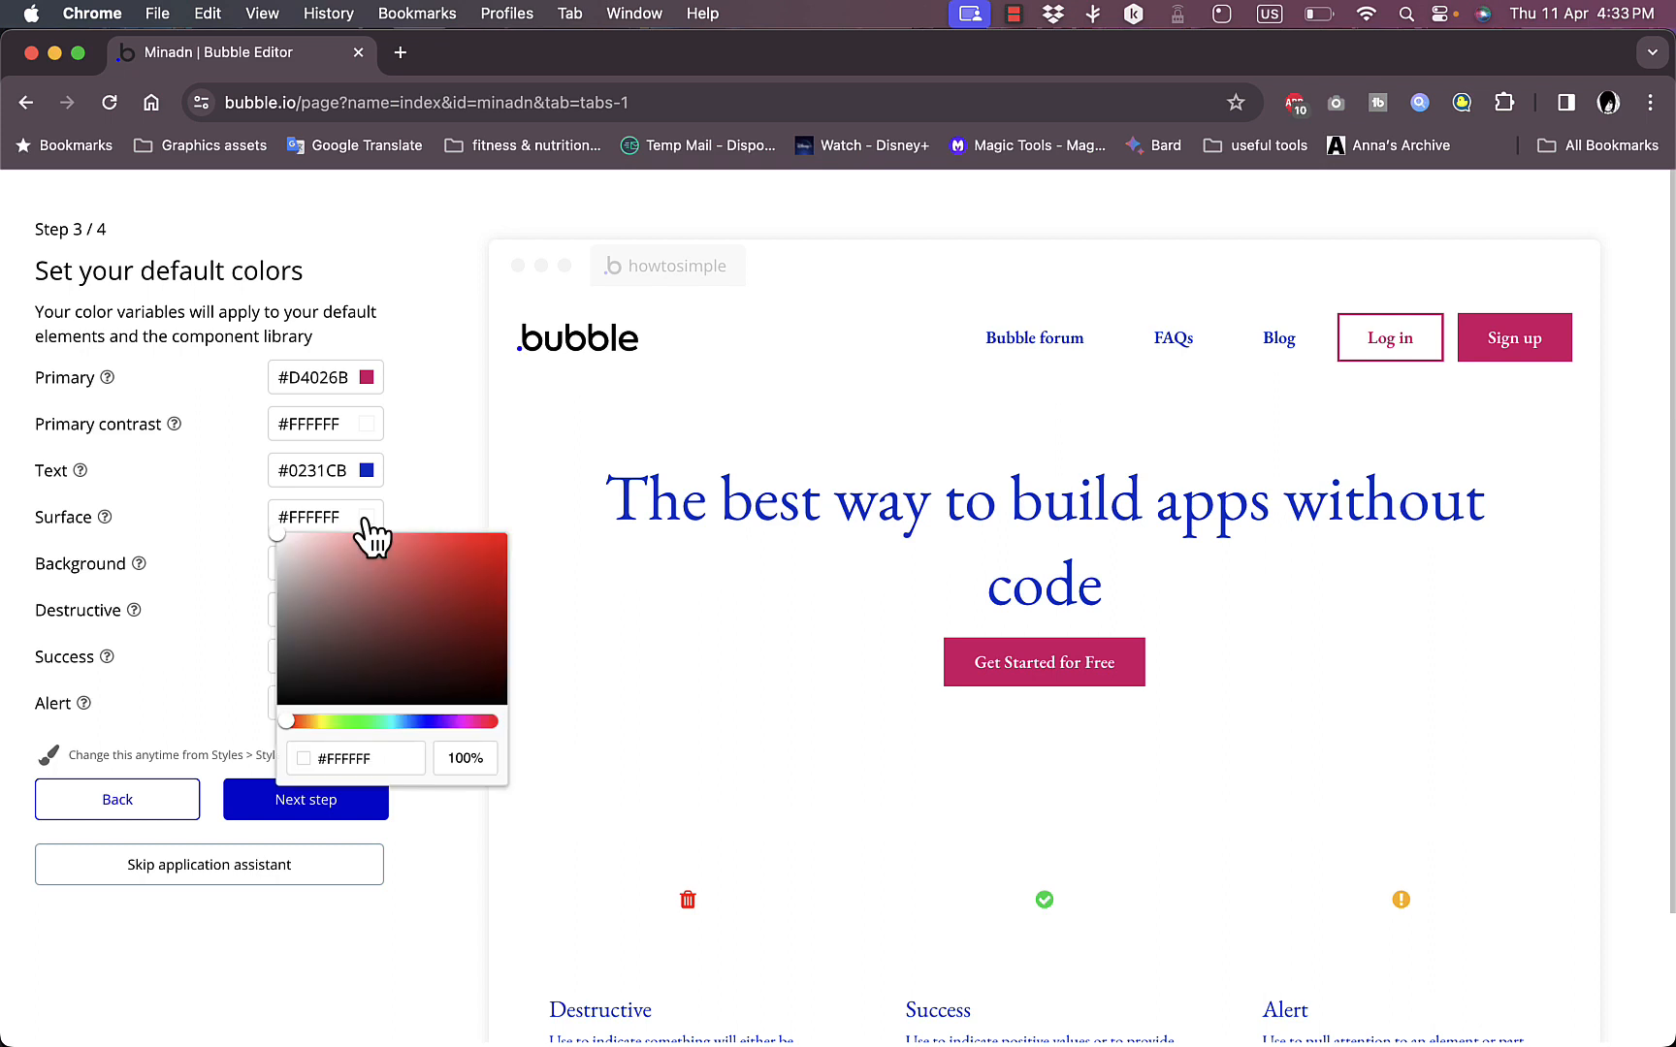
pyautogui.moveTo(346, 535); pyautogui.dragTo(352, 535)
pyautogui.click(250, 565)
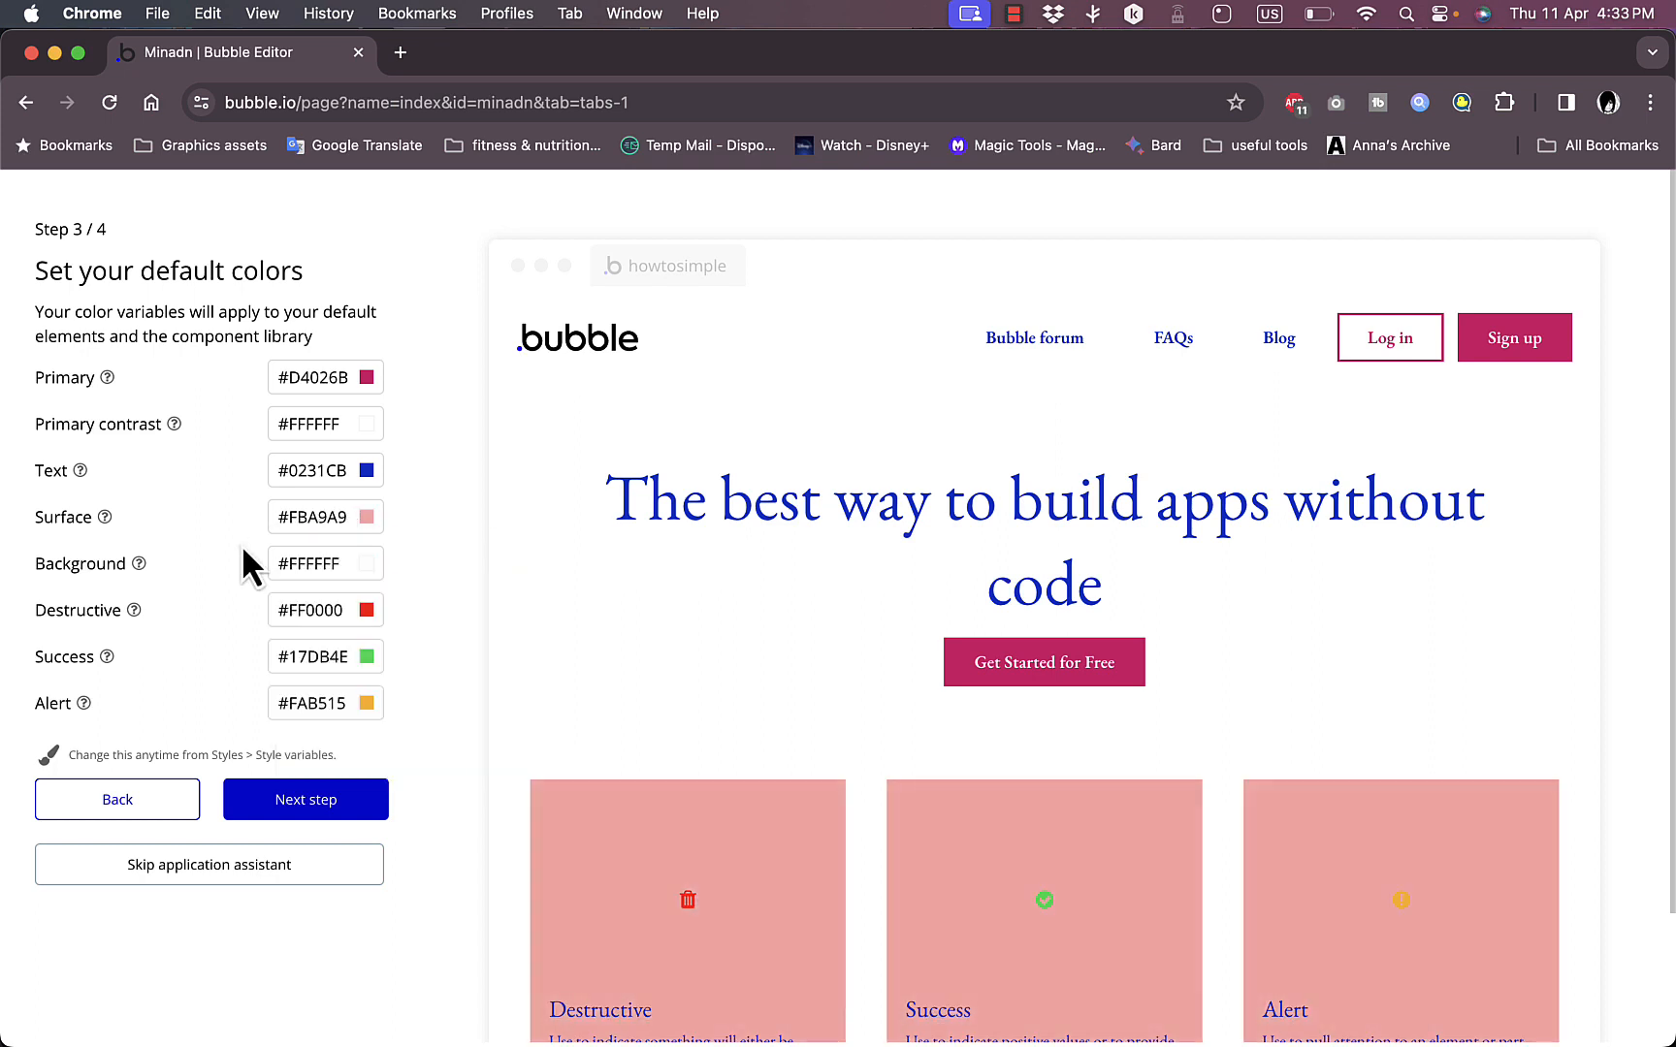
# Step: Set the default Background color to the light yellow #FFFAA1
pyautogui.click(366, 572)
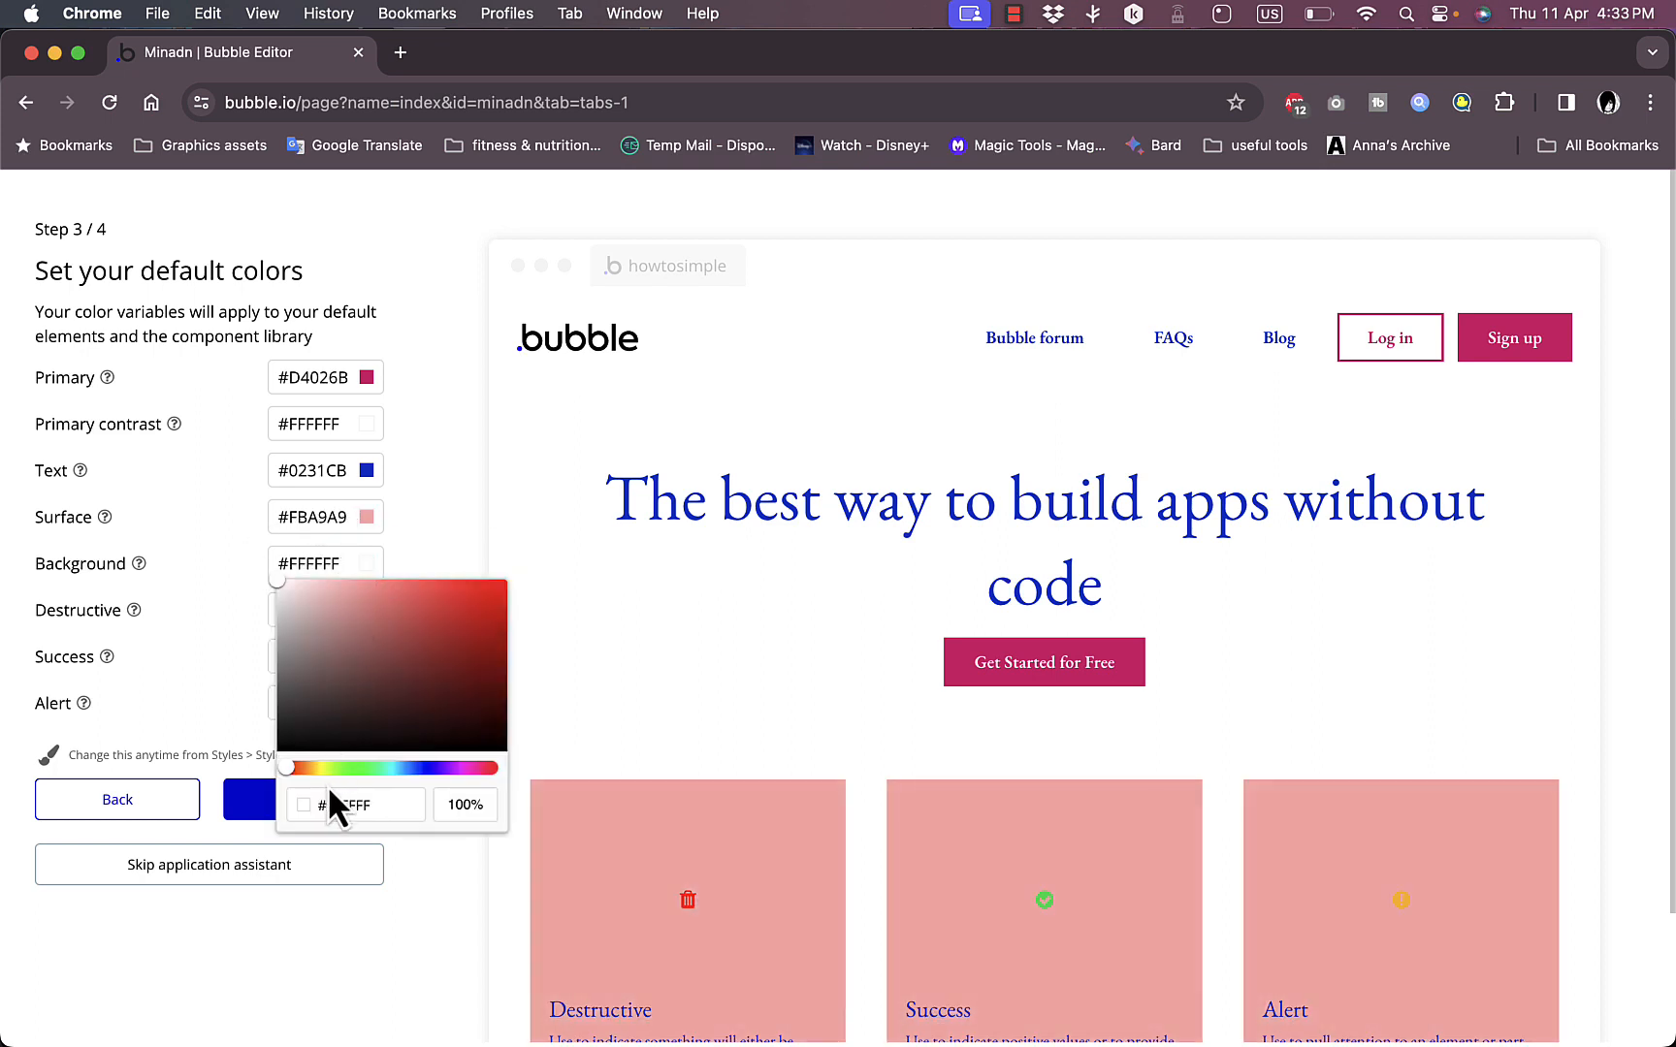
pyautogui.moveTo(291, 767); pyautogui.dragTo(319, 768)
pyautogui.moveTo(334, 601); pyautogui.dragTo(361, 579)
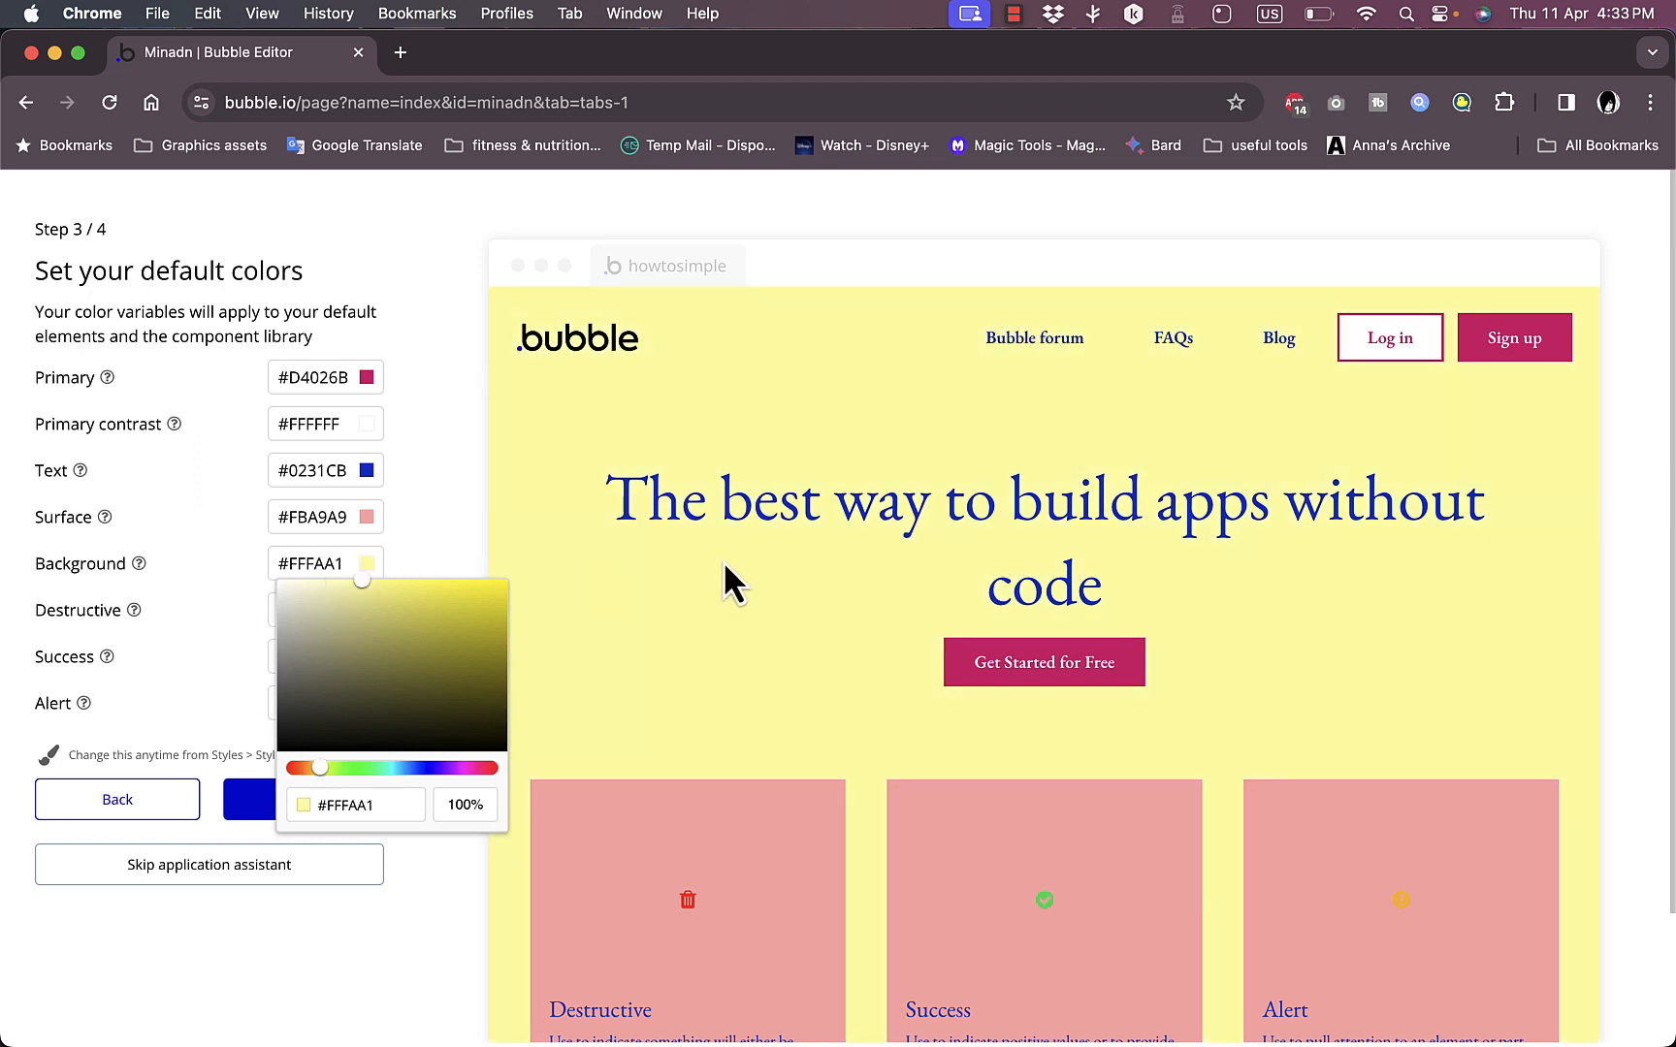
pyautogui.click(186, 677)
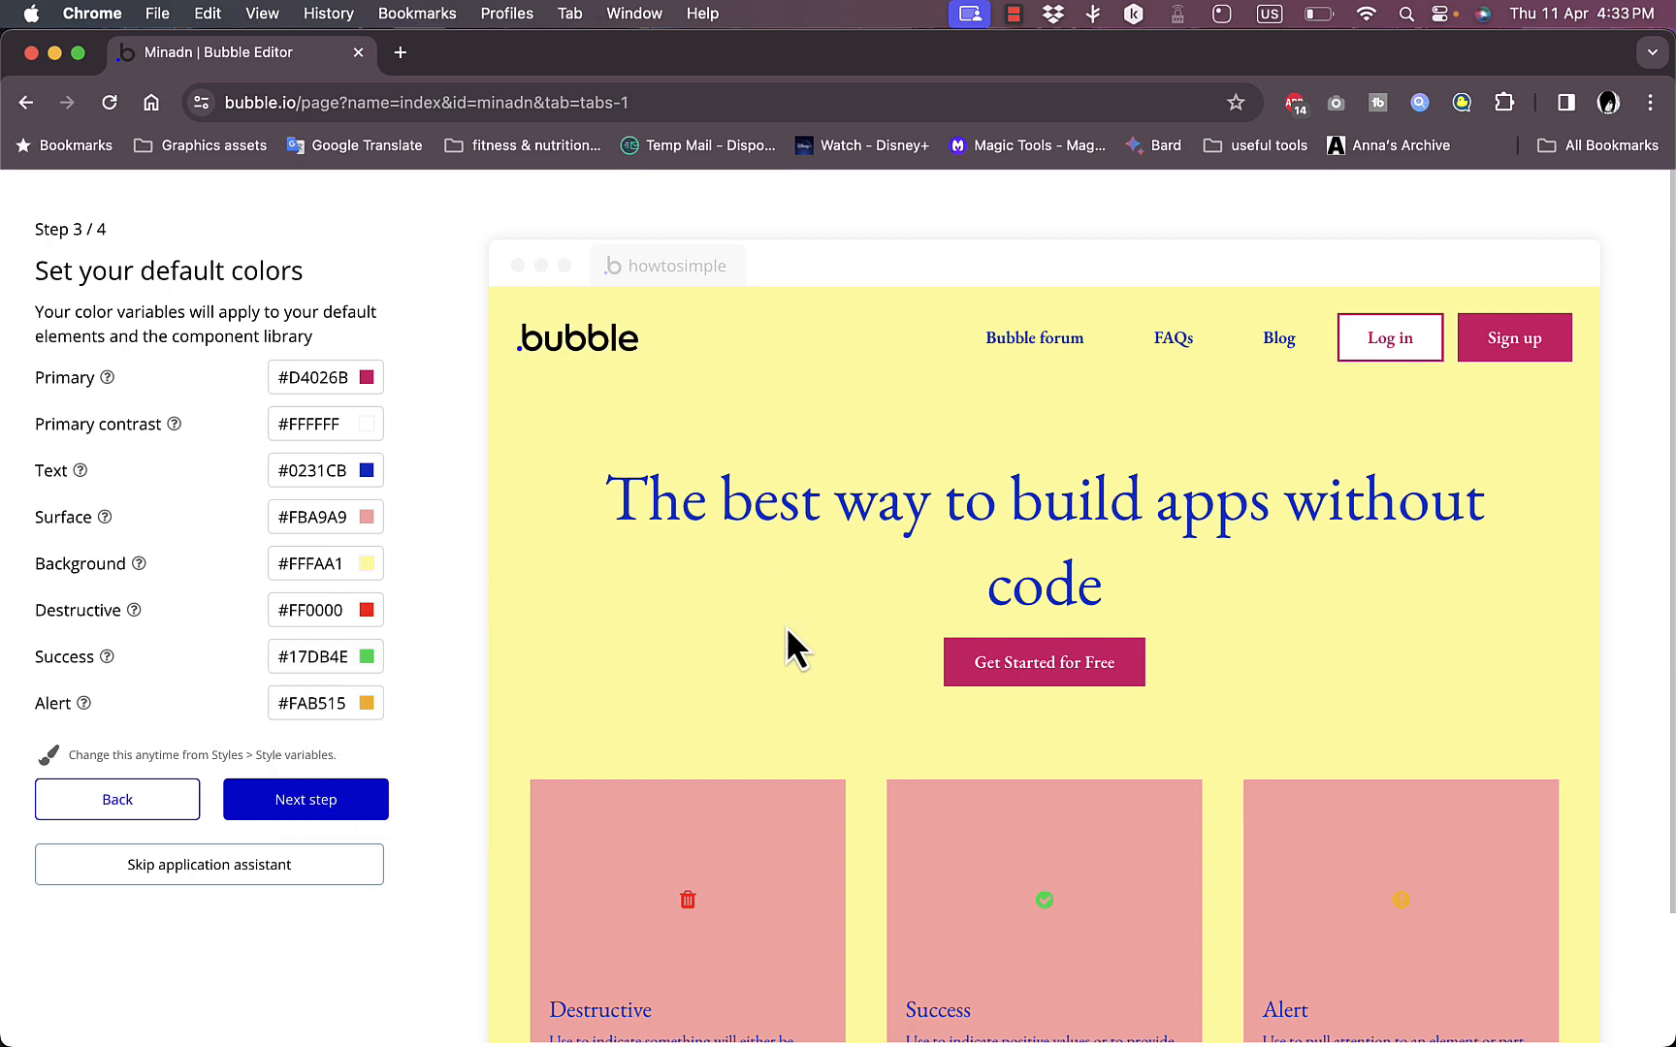
# Step: Accept the default colors and finish the application assistant without installing any plugins
pyautogui.scroll(-3, 773, 631)
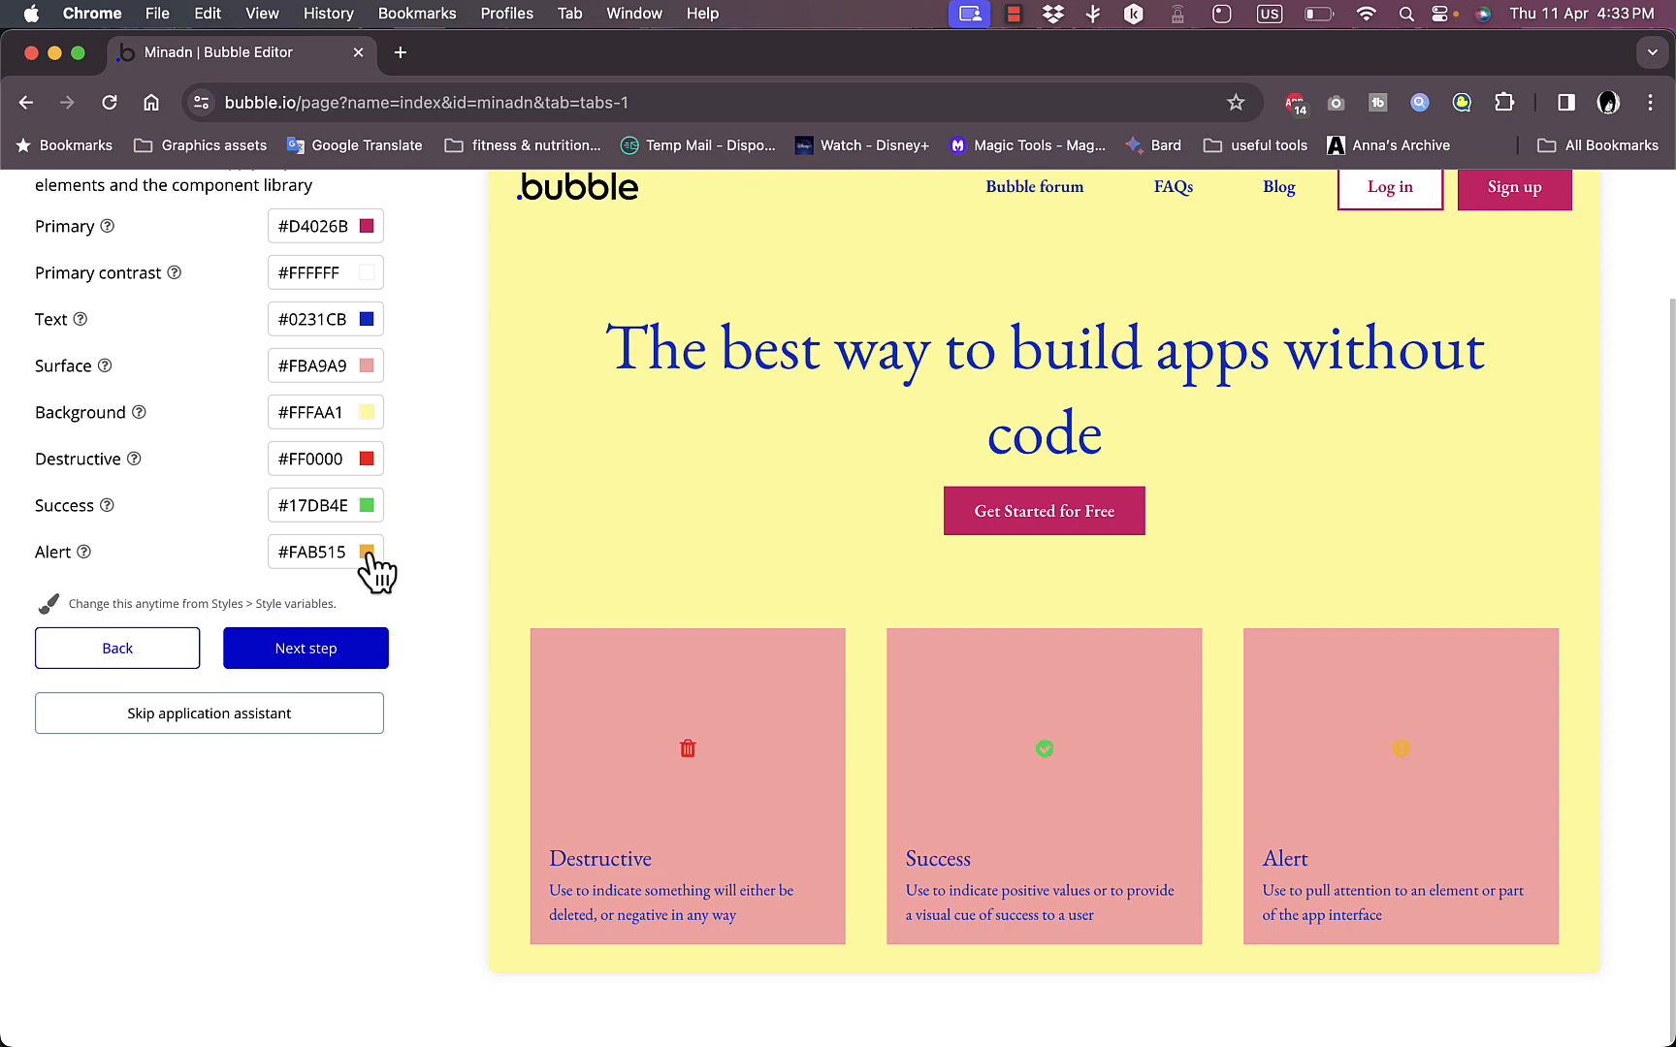
pyautogui.click(279, 669)
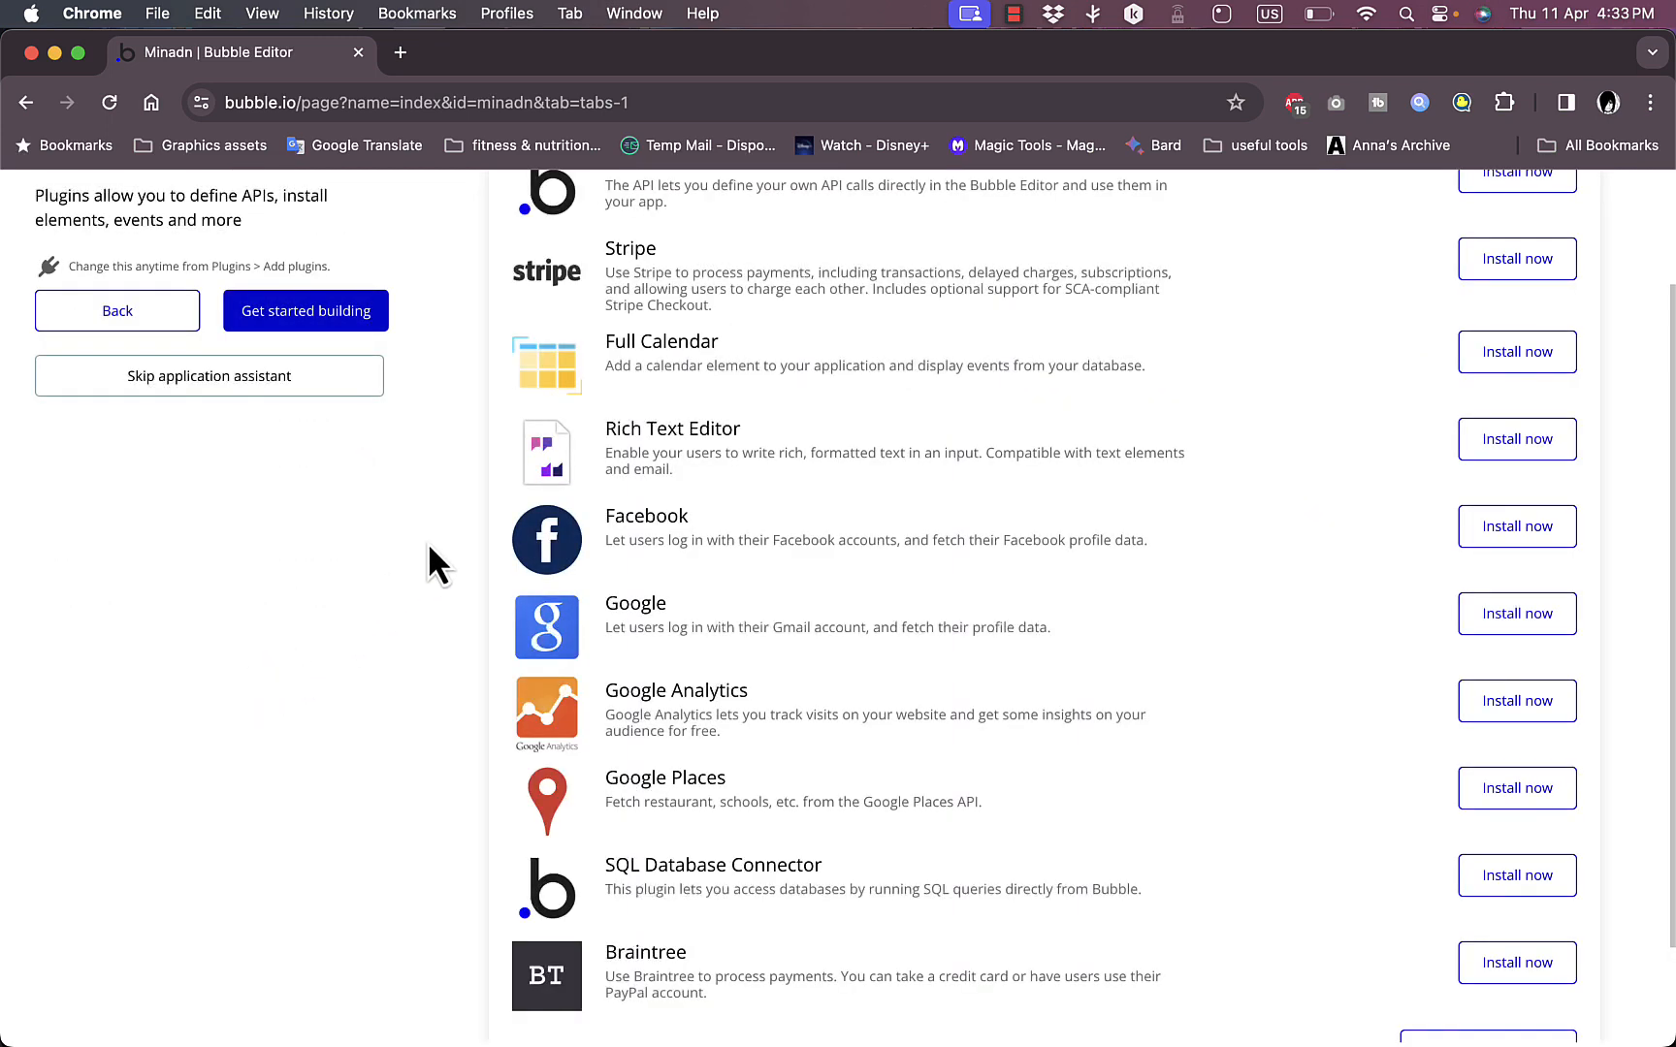
pyautogui.scroll(3, 437, 561)
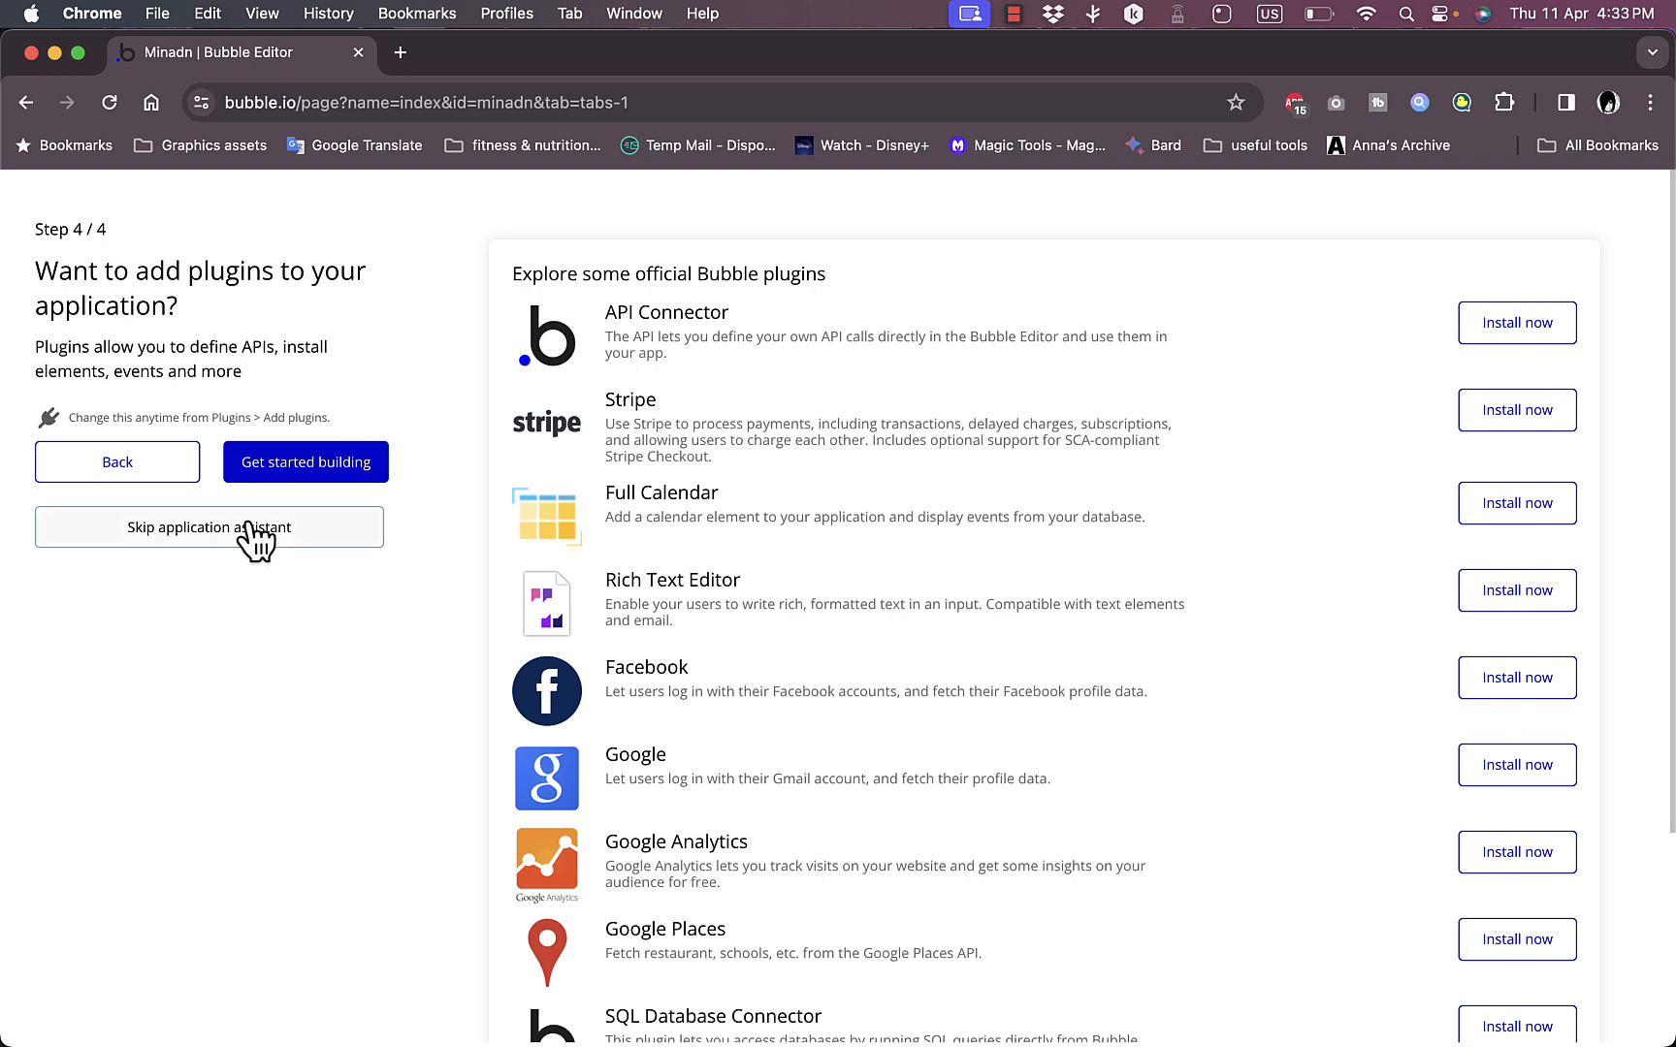
pyautogui.click(299, 469)
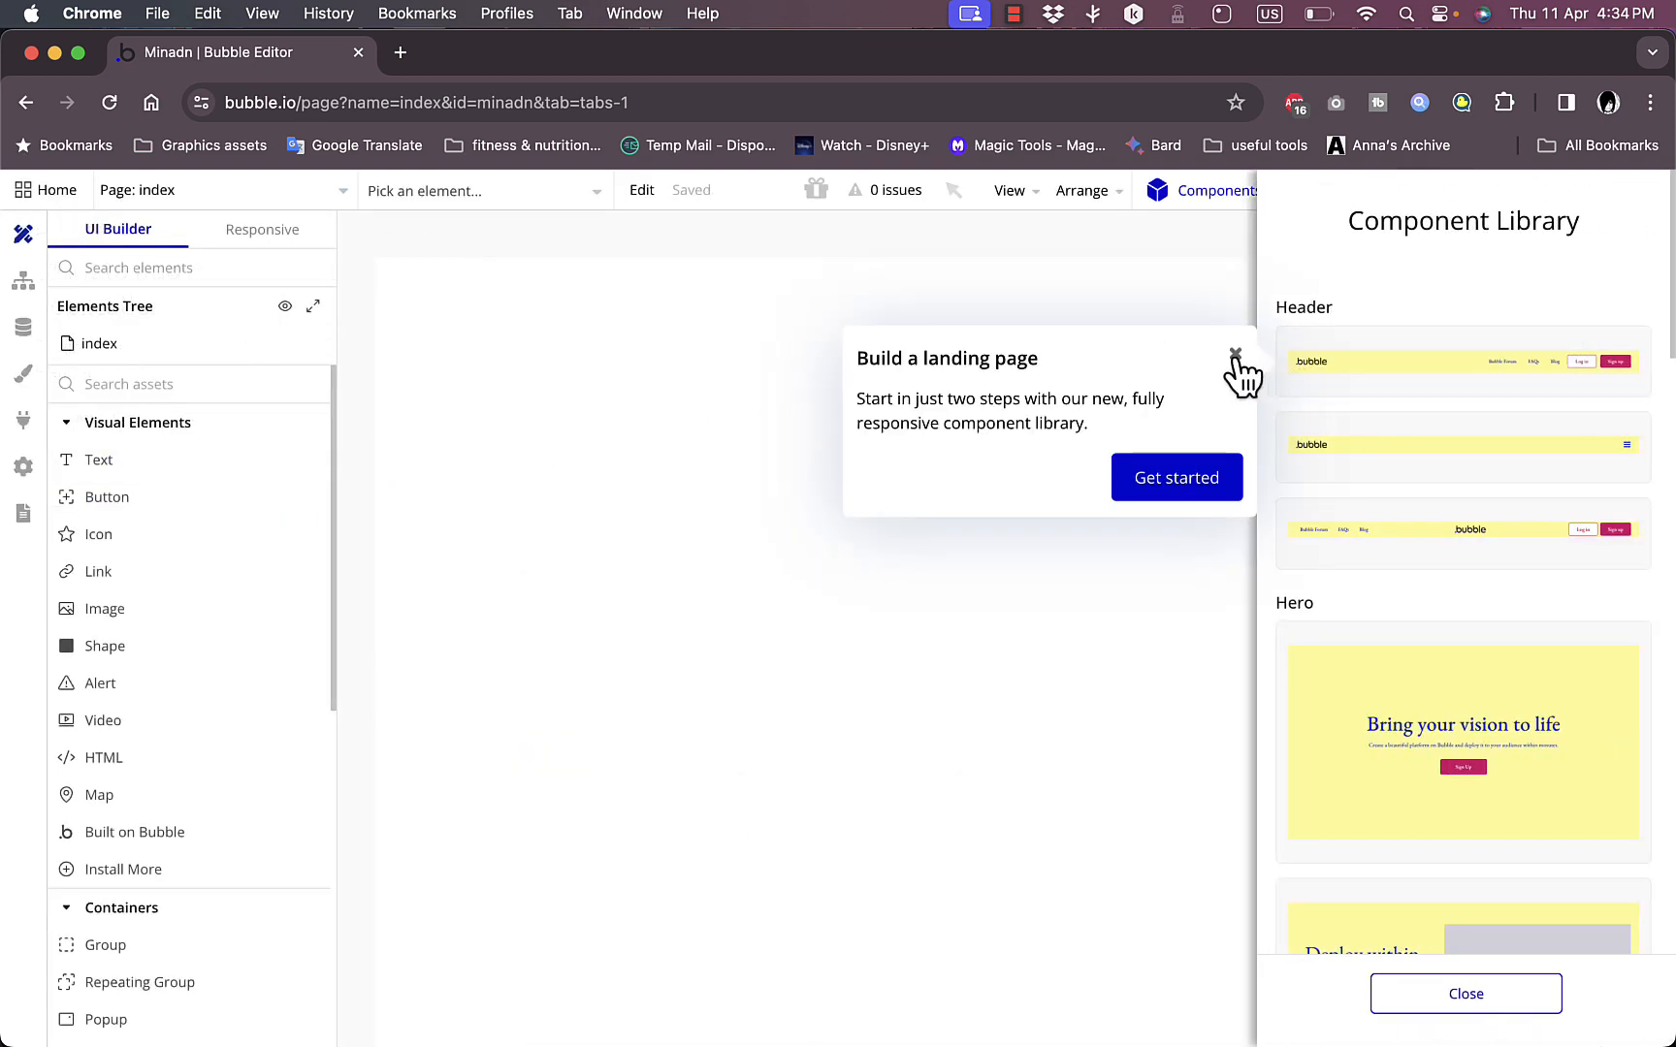
# Step: Place the first Header component from the component library at the top of the index page, and close the library and tips
pyautogui.click(1235, 355)
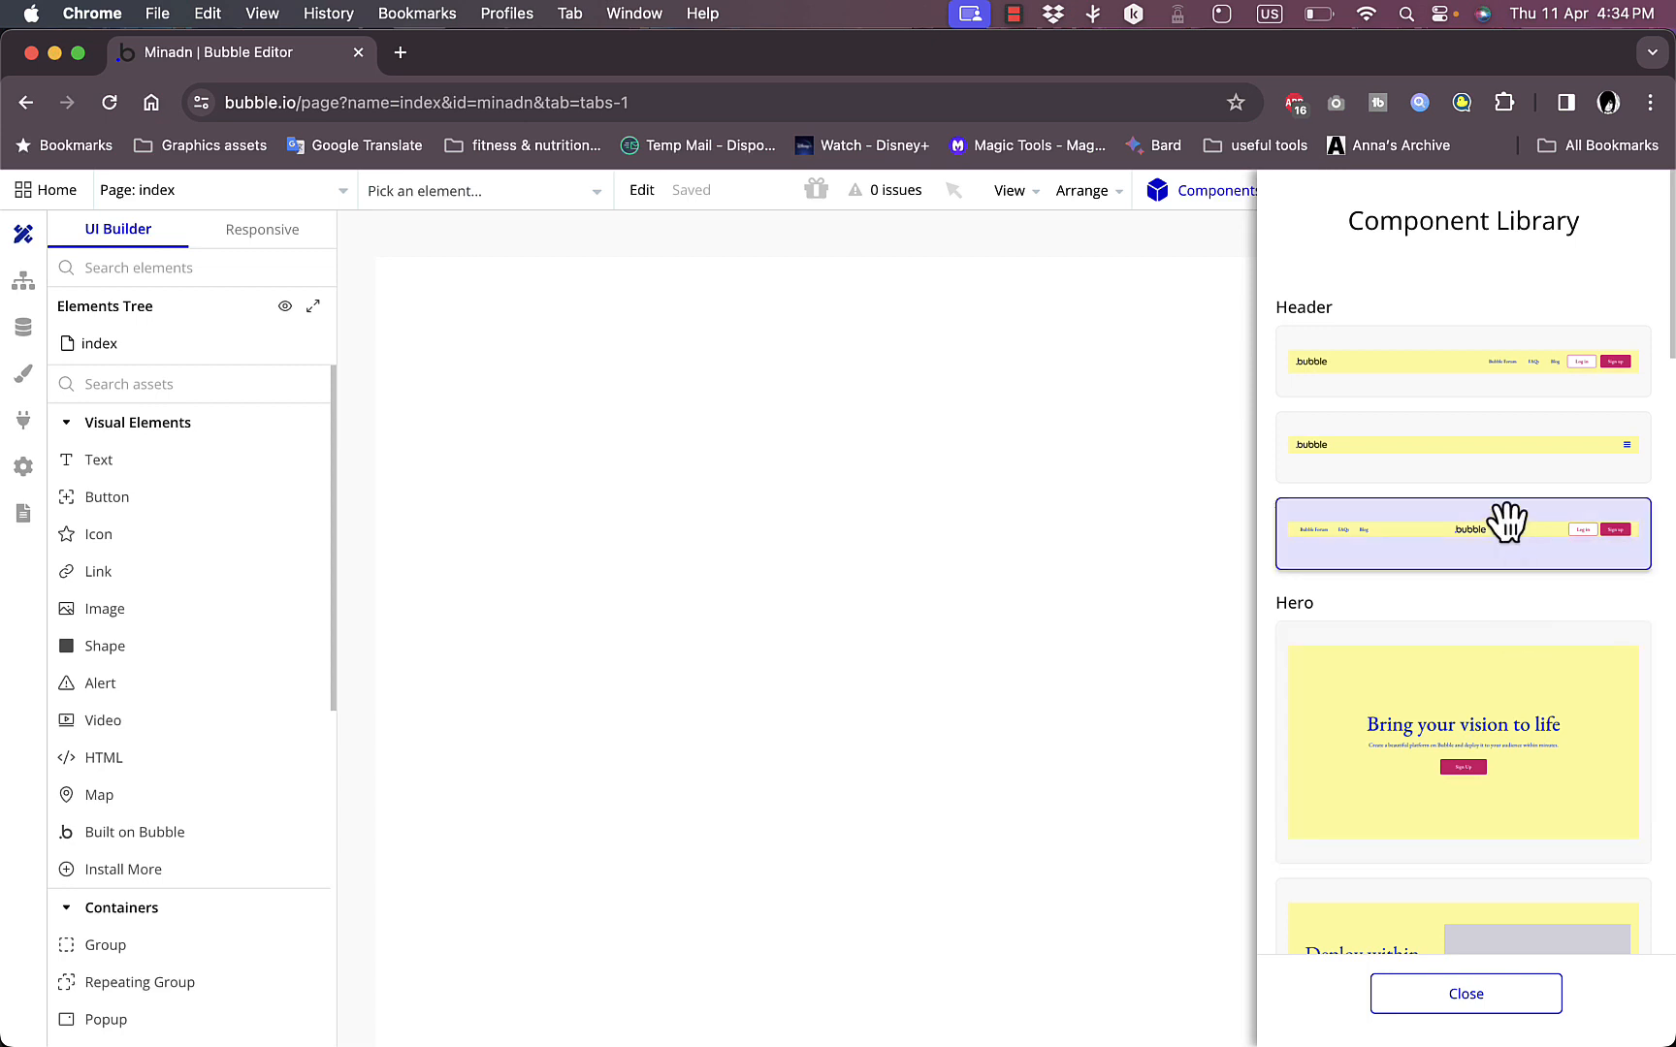
pyautogui.scroll(-3, 1508, 524)
pyautogui.scroll(-2, 1501, 523)
pyautogui.scroll(5, 1502, 523)
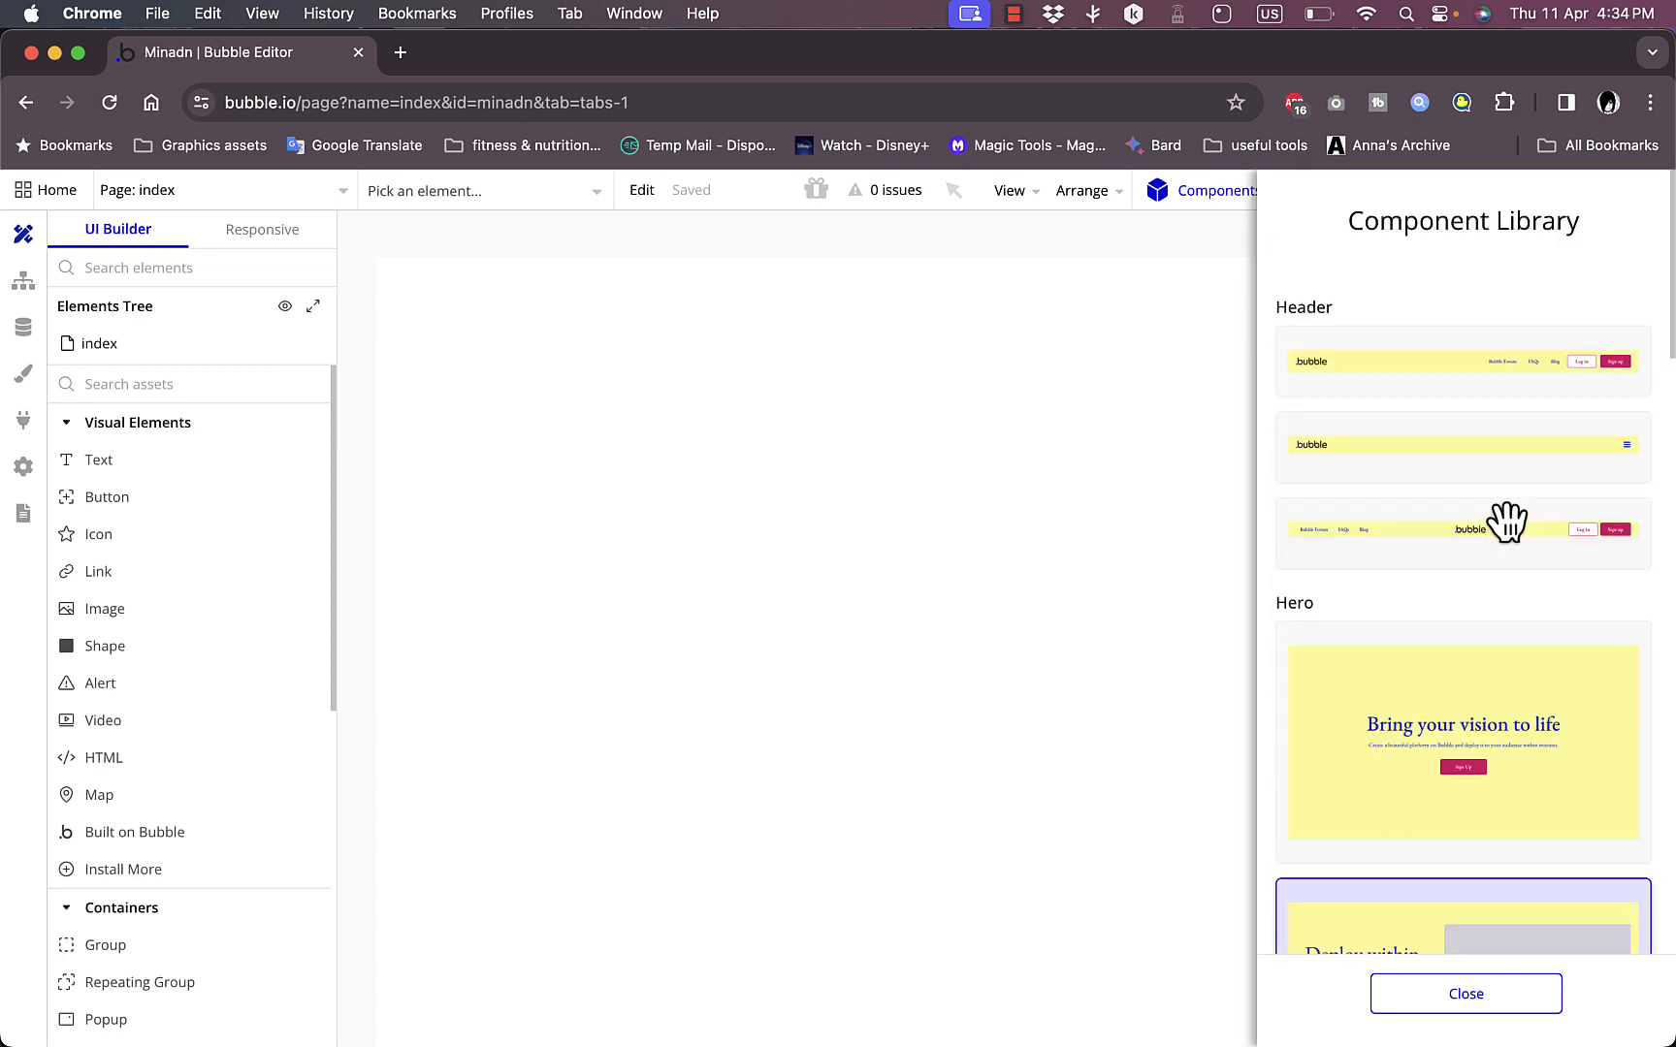
pyautogui.moveTo(1455, 396); pyautogui.dragTo(744, 345)
pyautogui.click(698, 298)
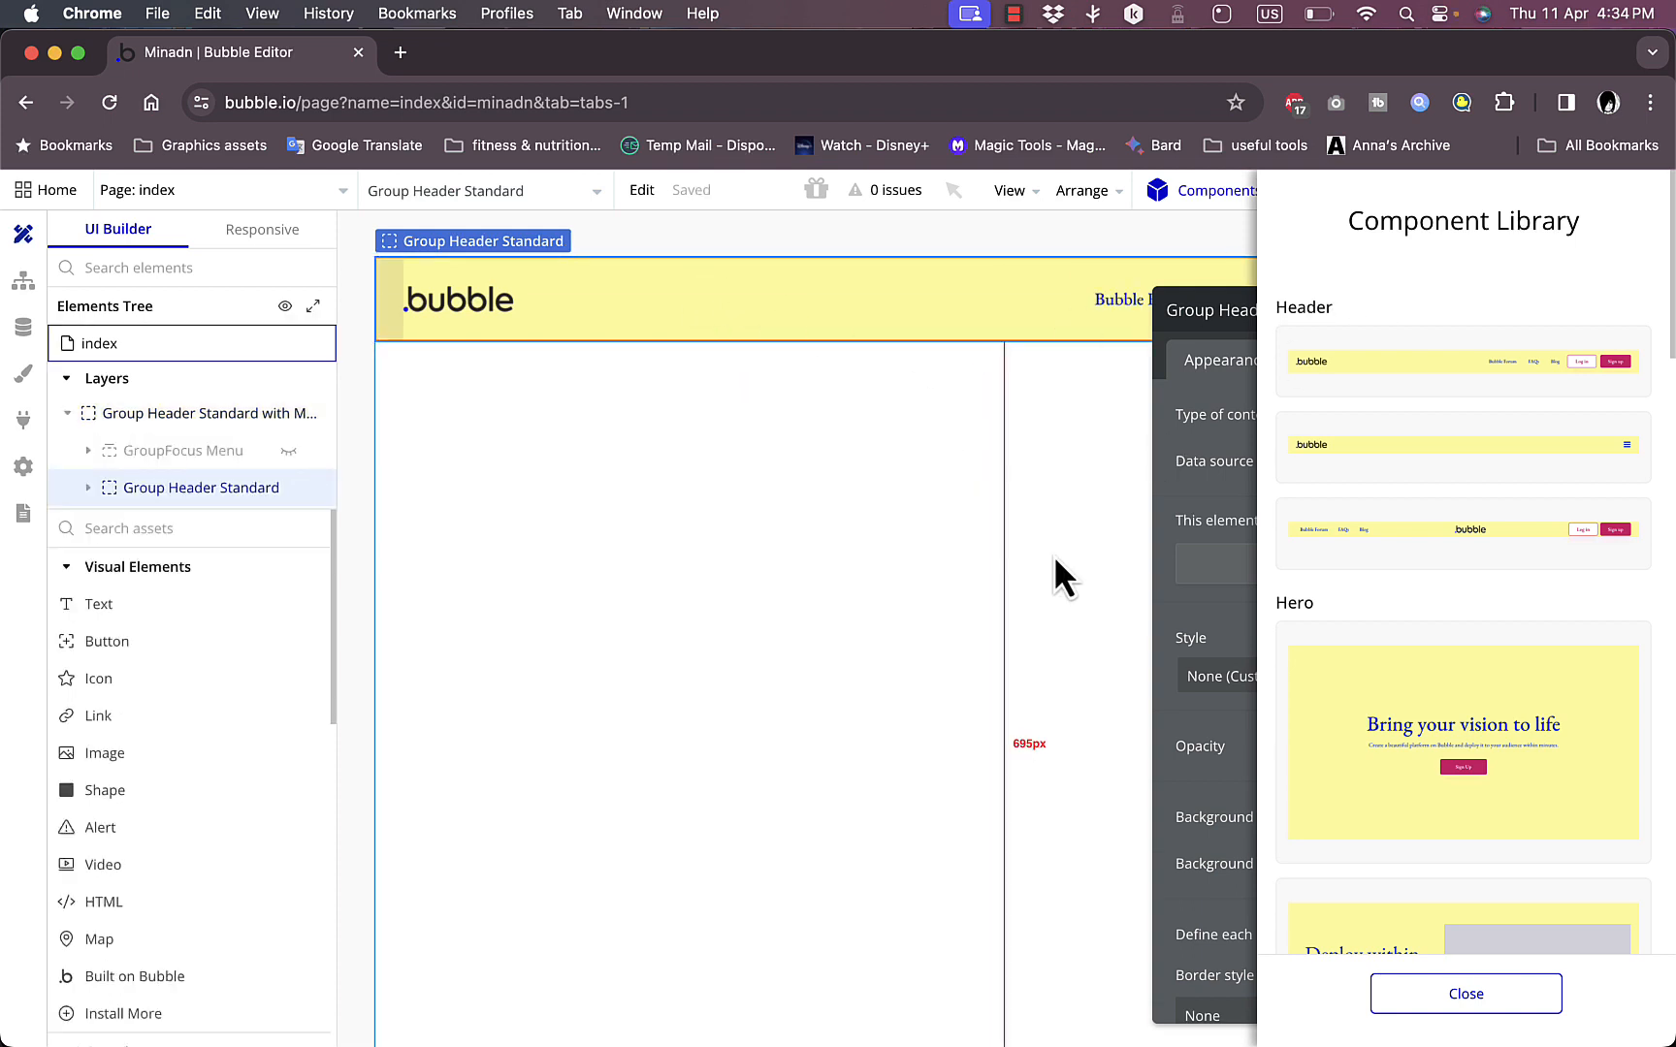
pyautogui.click(1449, 1009)
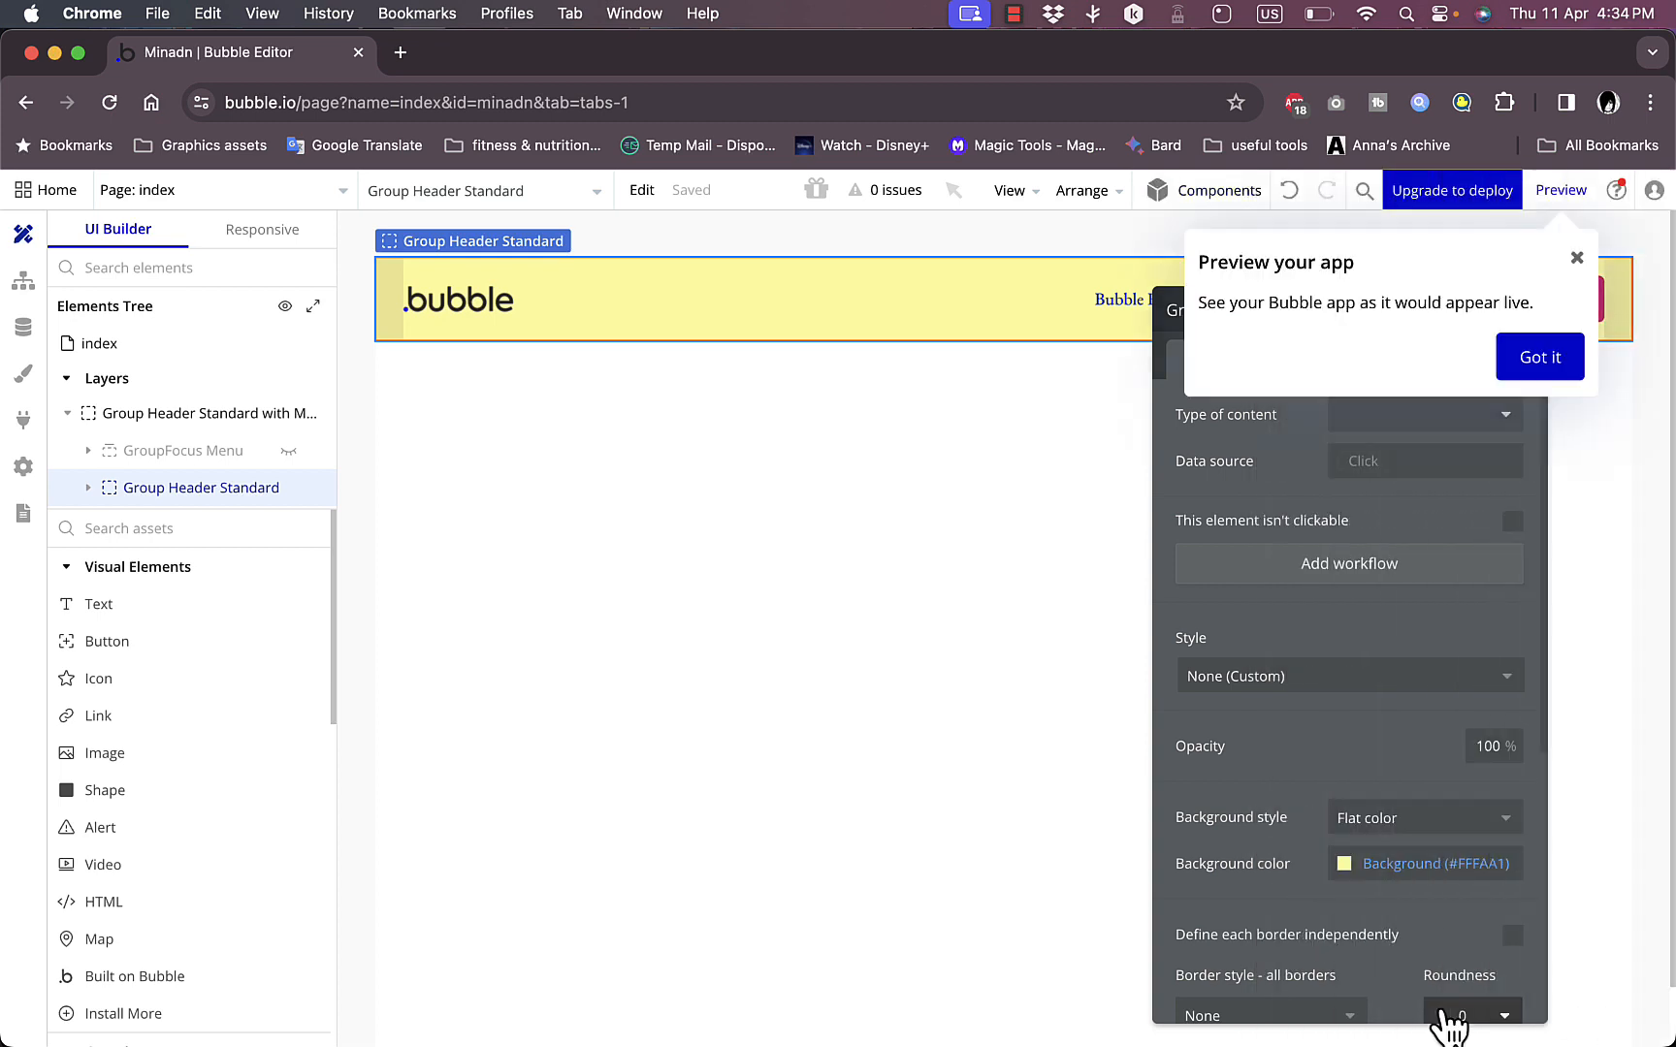
pyautogui.click(1575, 259)
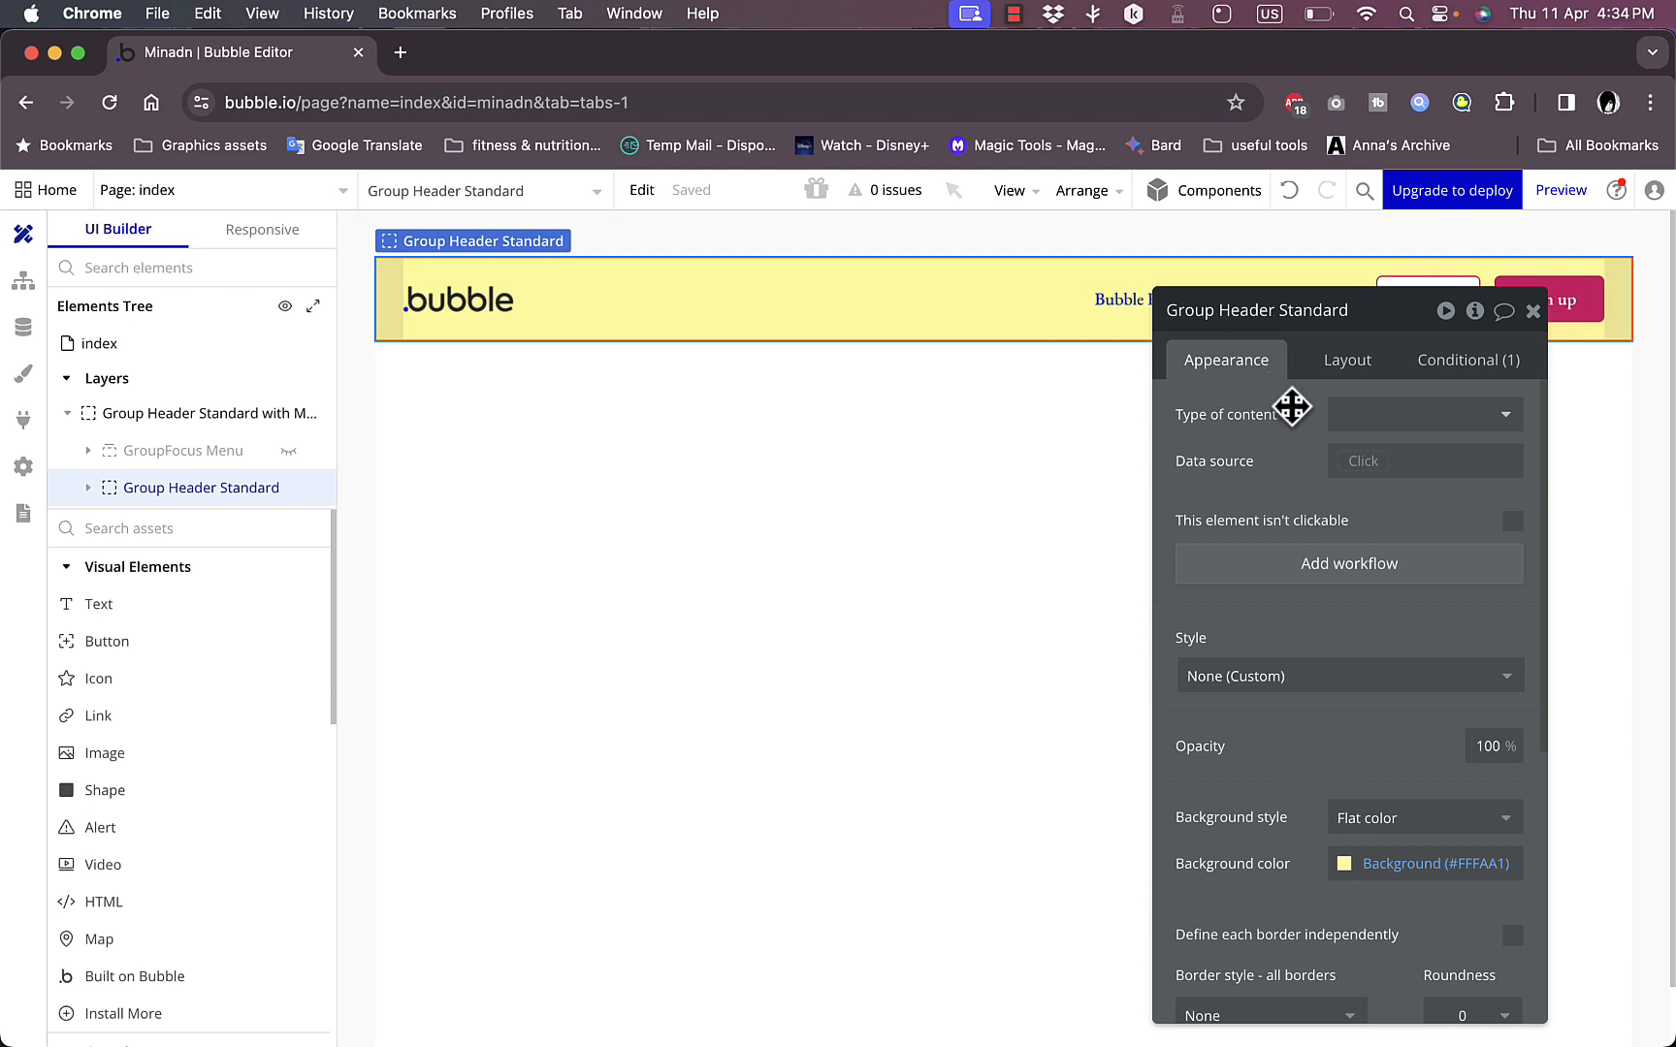
# Step: Center the container alignment of Group Header Standard and review its conditional and remaining layout settings
pyautogui.click(1346, 360)
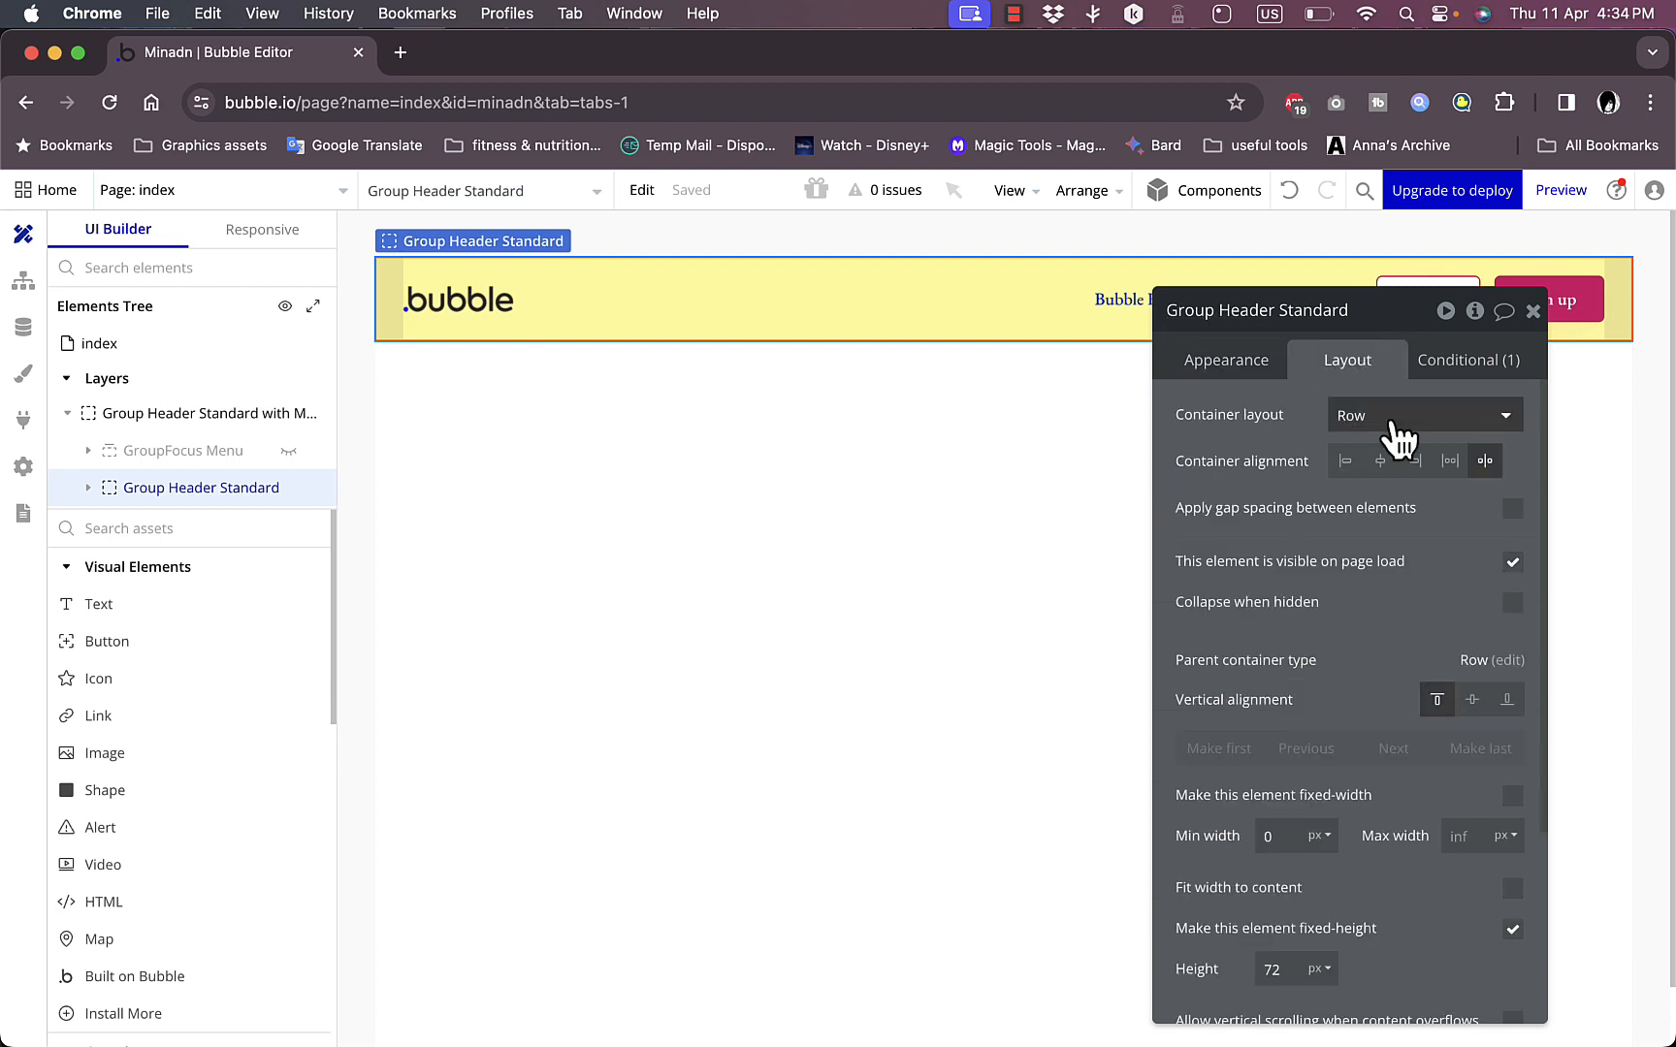
pyautogui.click(1381, 462)
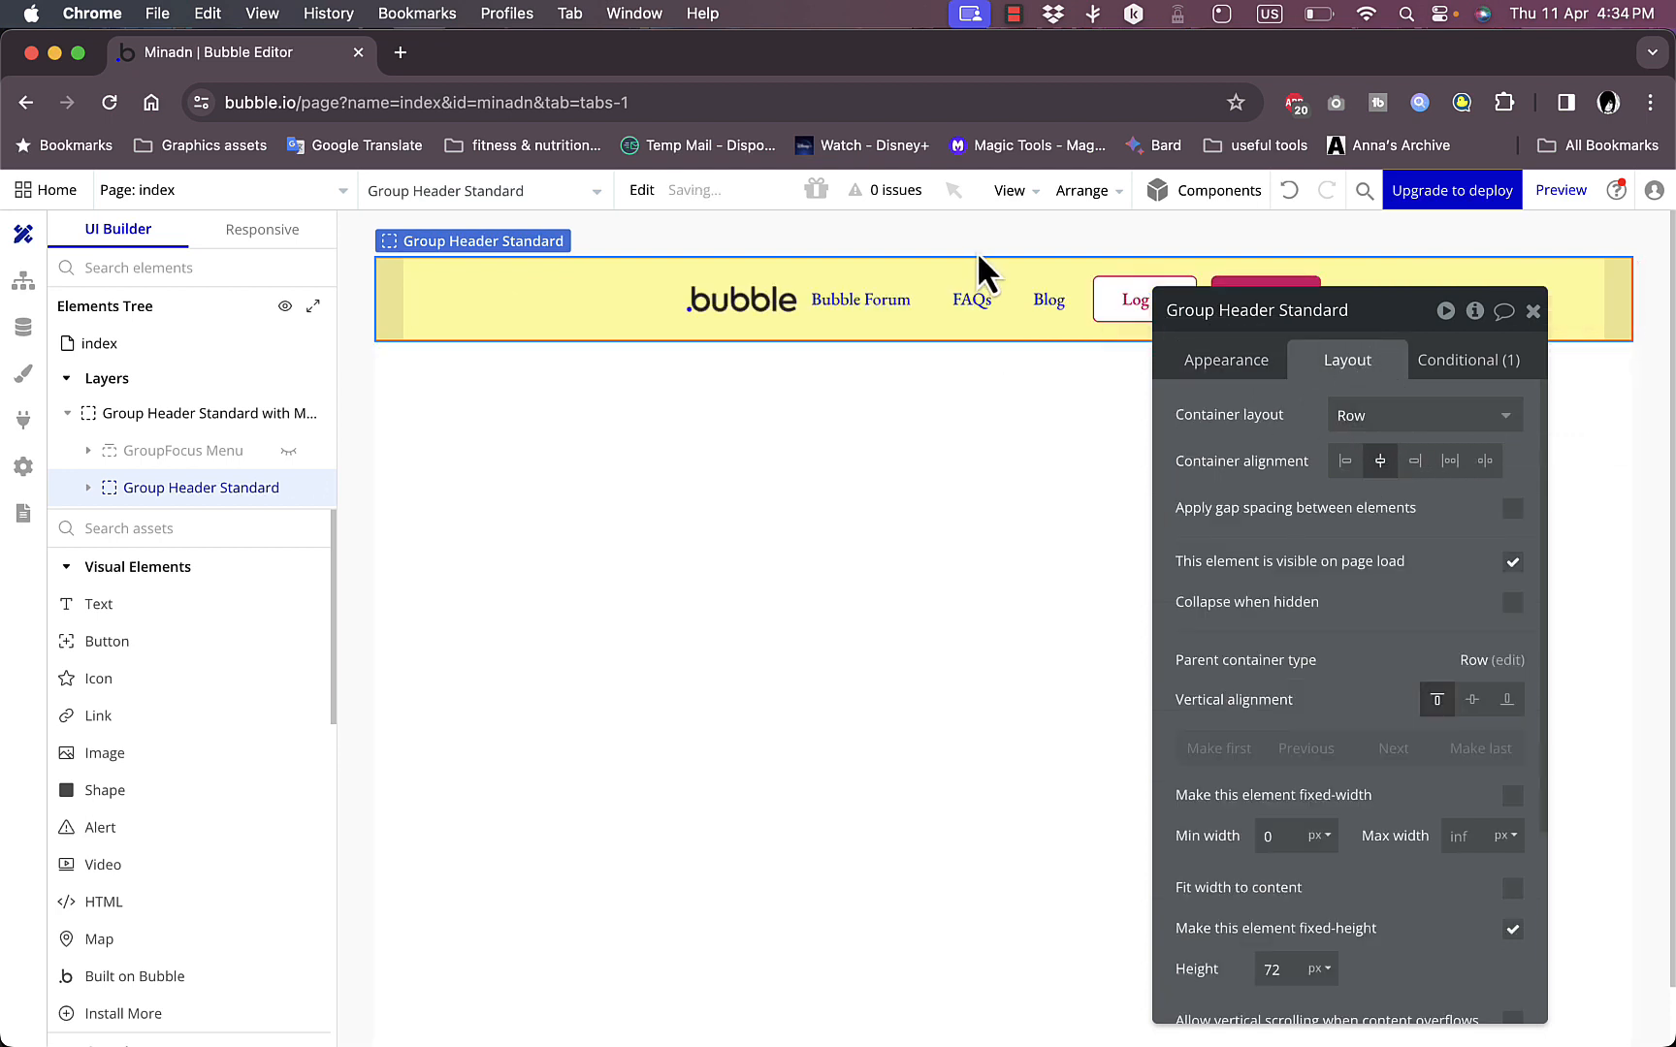
pyautogui.click(1445, 368)
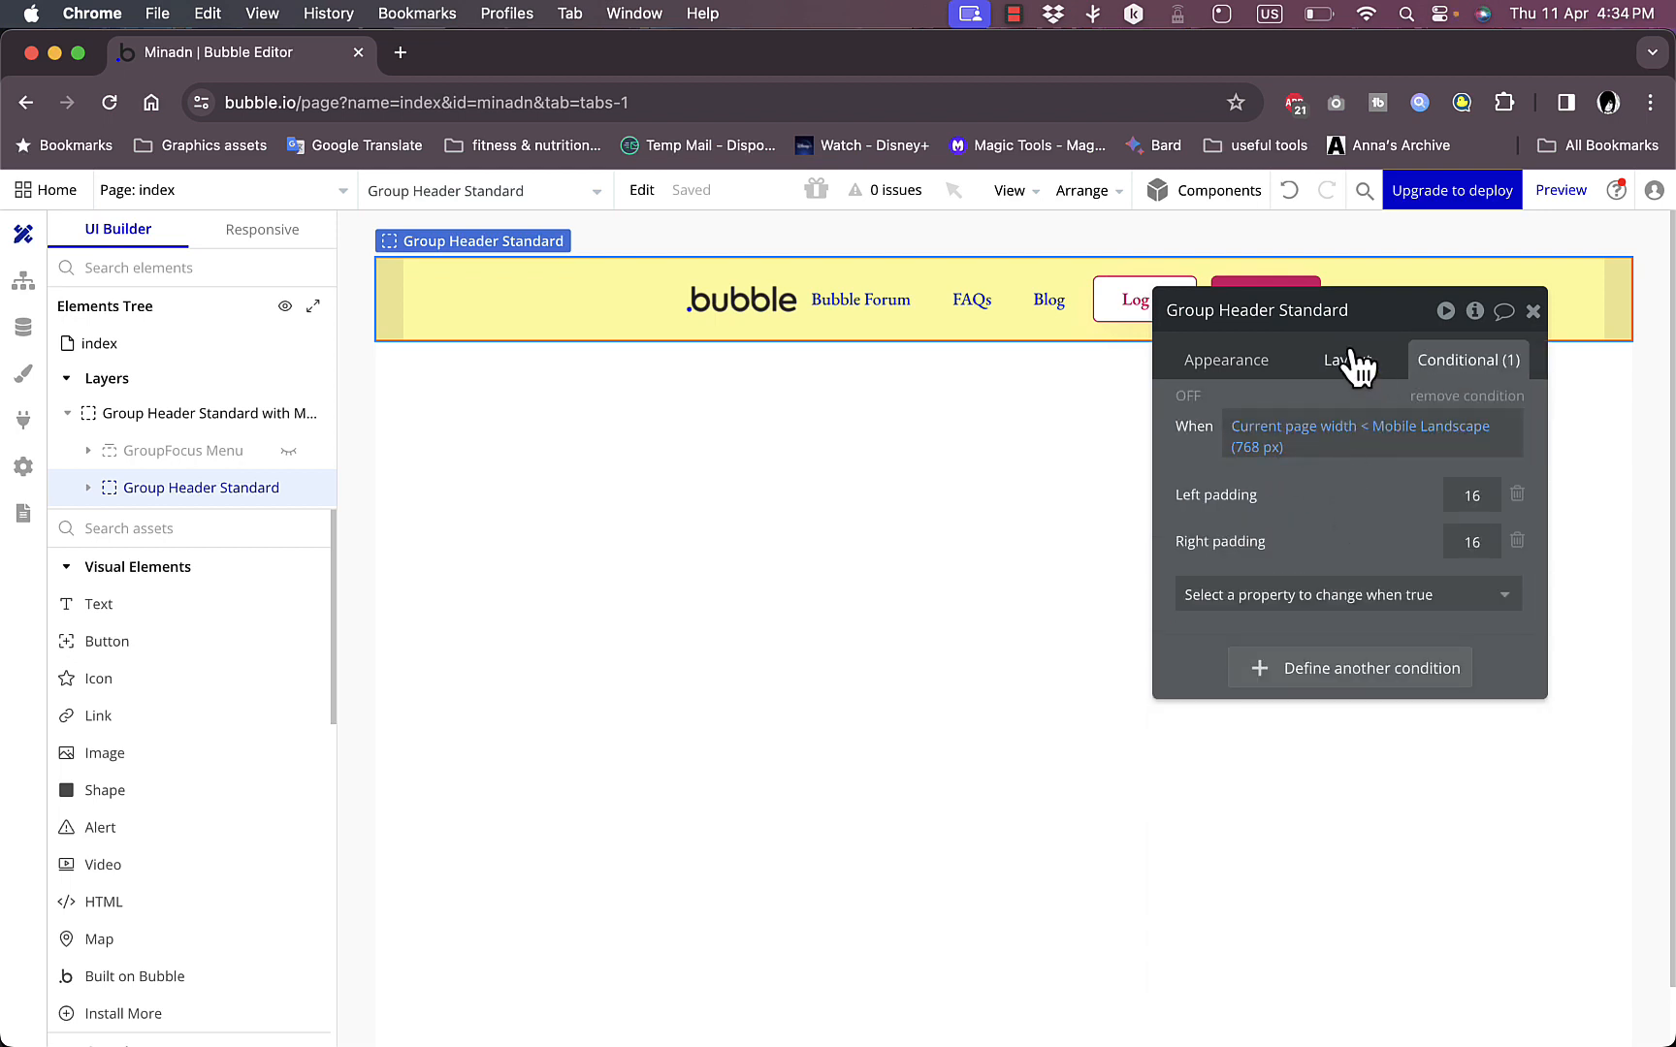
pyautogui.click(1346, 362)
pyautogui.scroll(-5, 1305, 535)
pyautogui.scroll(5, 1305, 535)
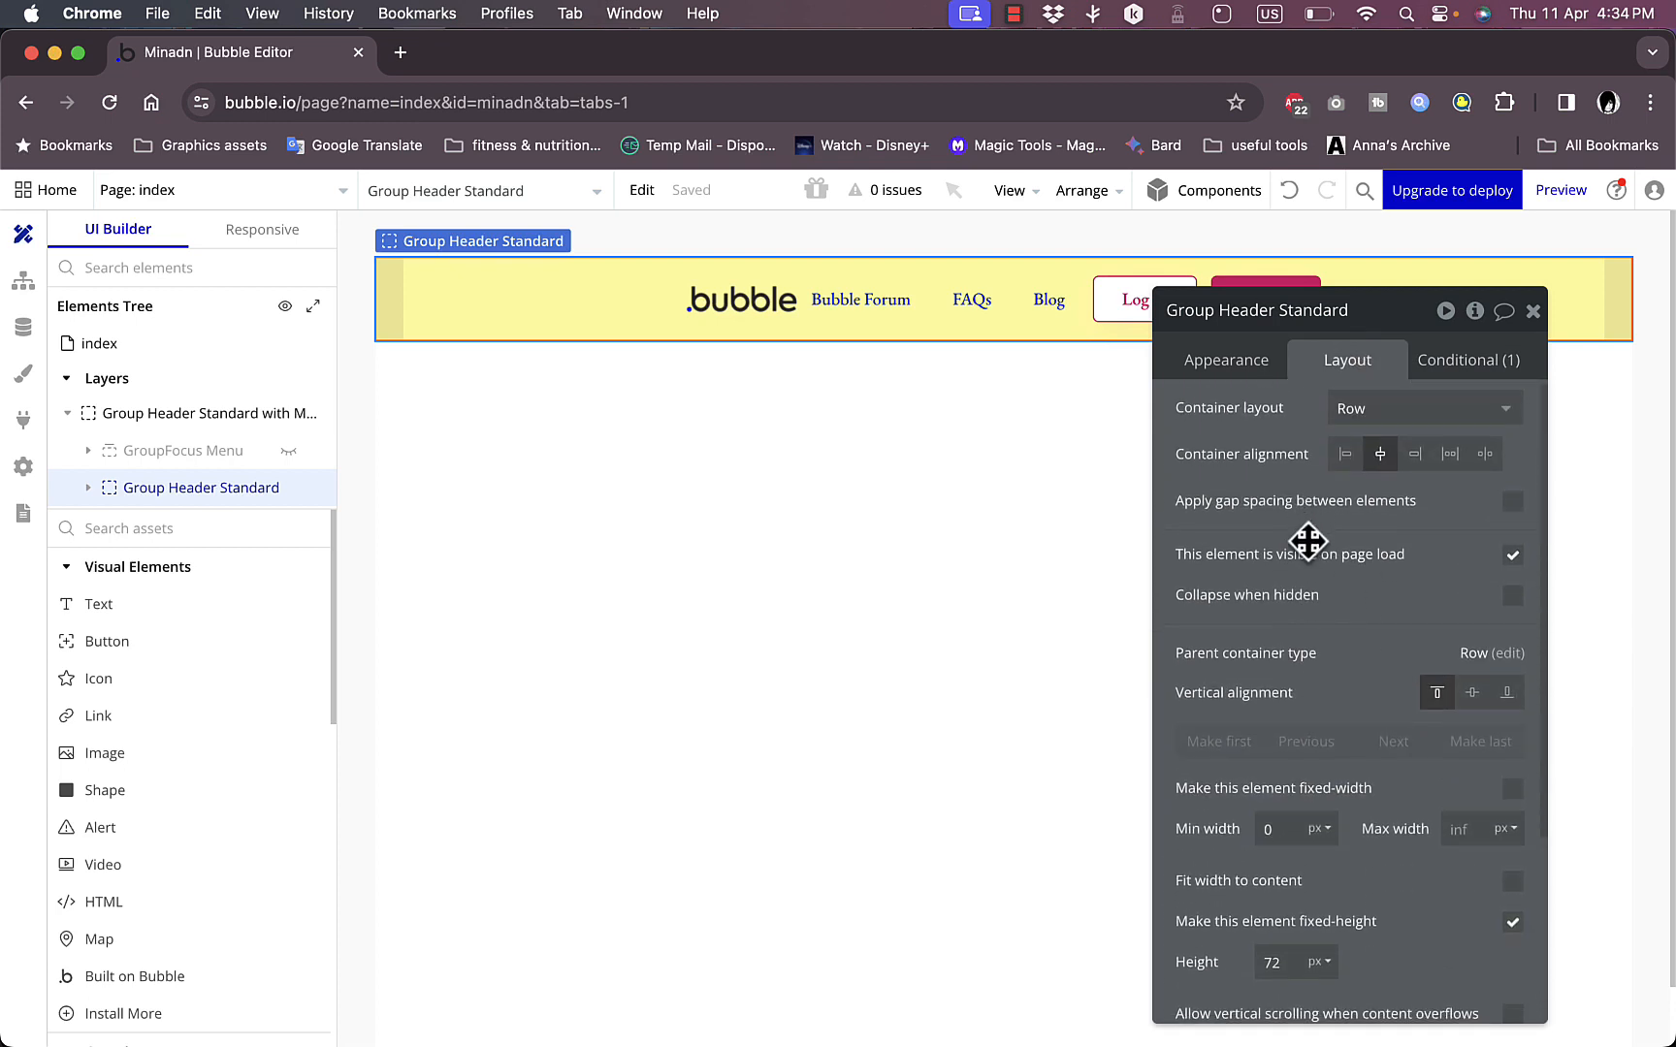
pyautogui.scroll(-2, 1305, 538)
pyautogui.scroll(-3, 1340, 775)
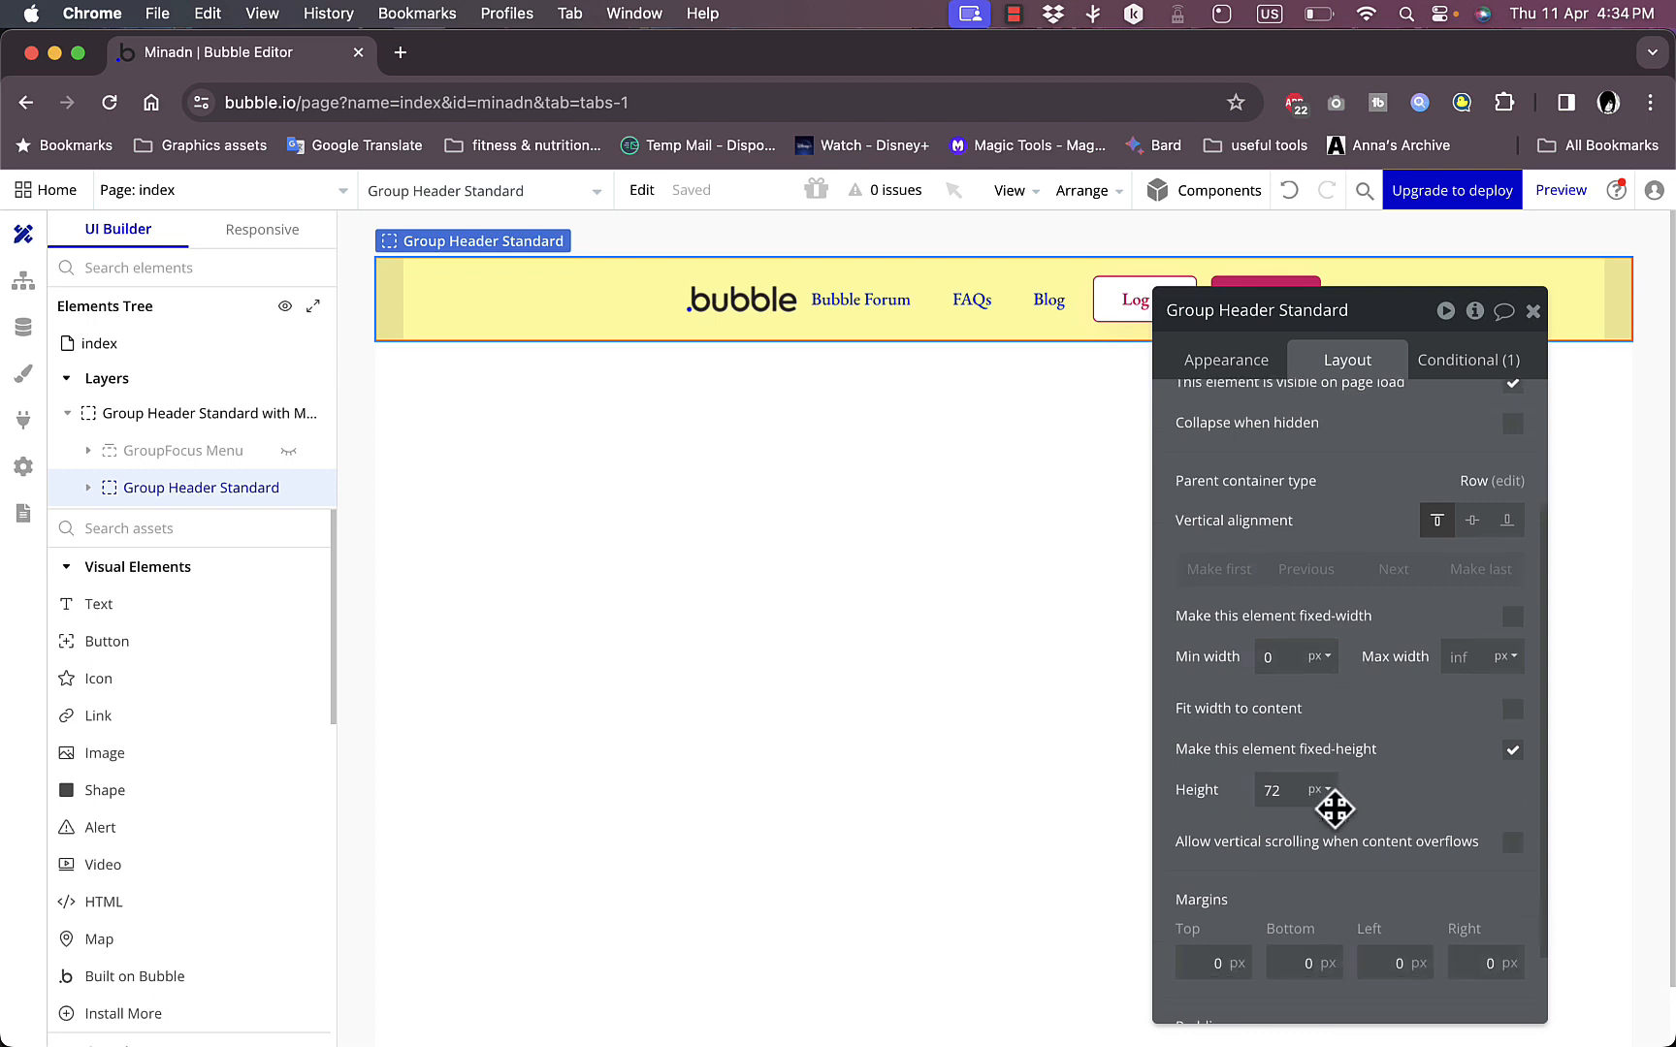
# Step: Change the header group's background style to Gradient with the gradient direction set to Left
pyautogui.click(1261, 373)
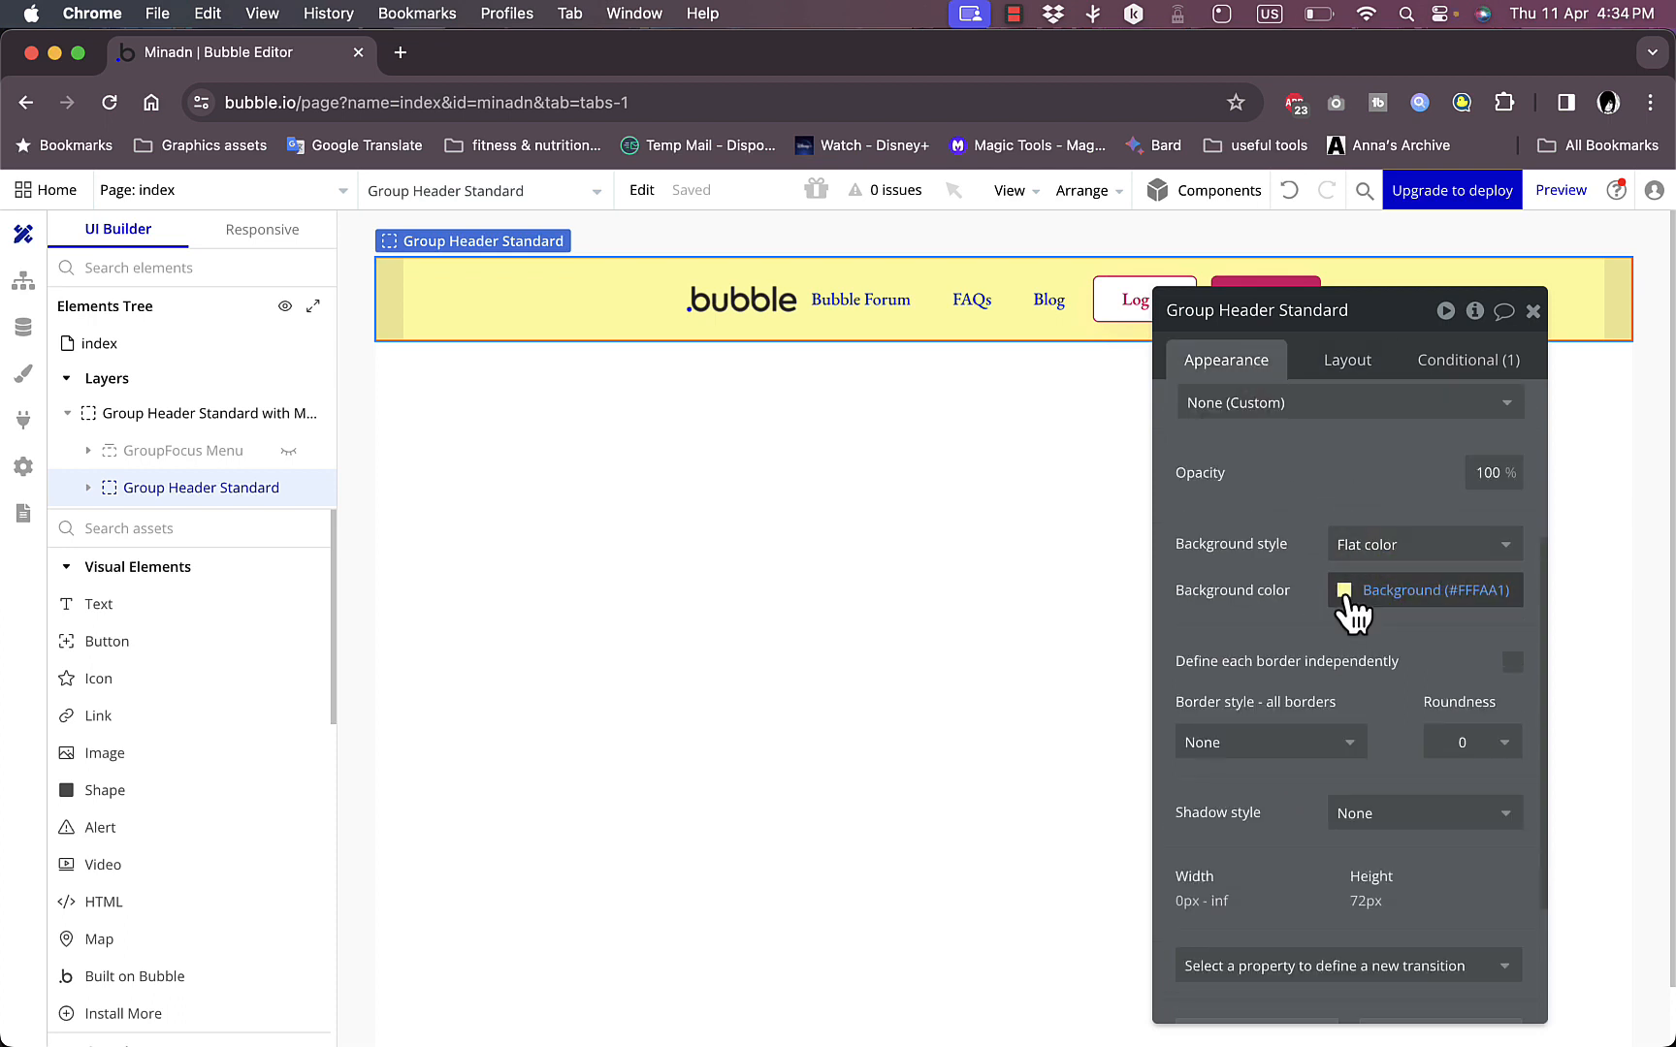
pyautogui.click(1371, 546)
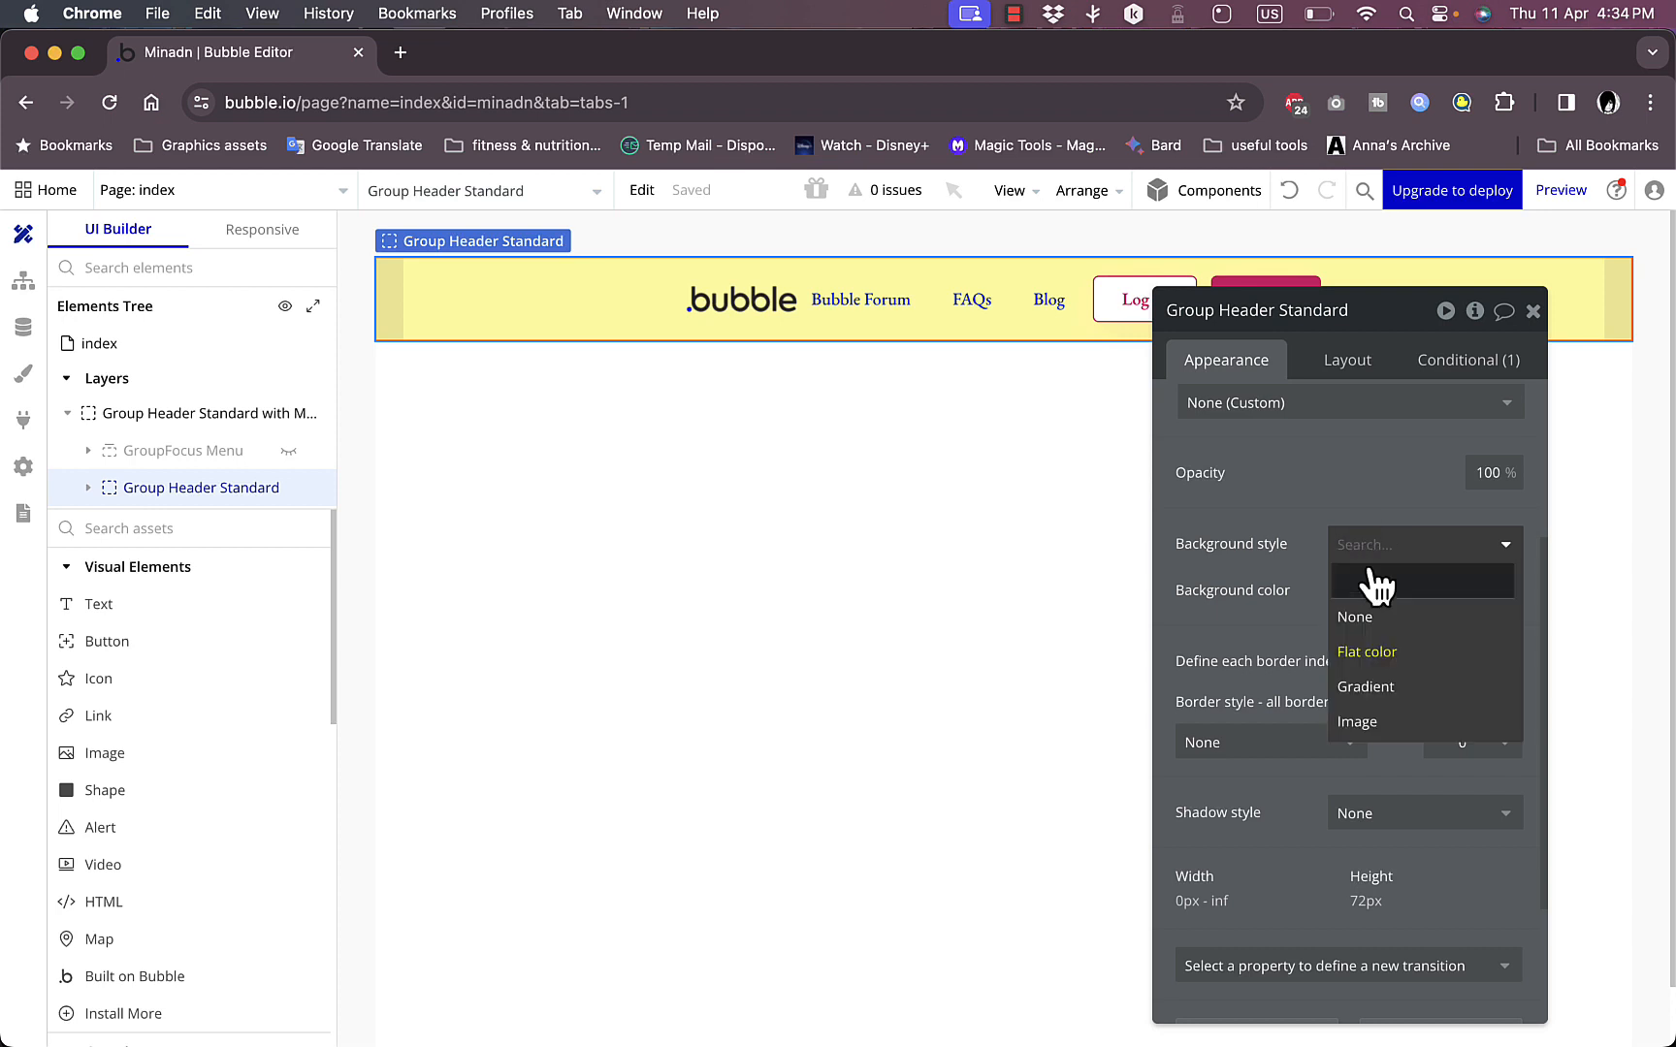
pyautogui.click(1375, 684)
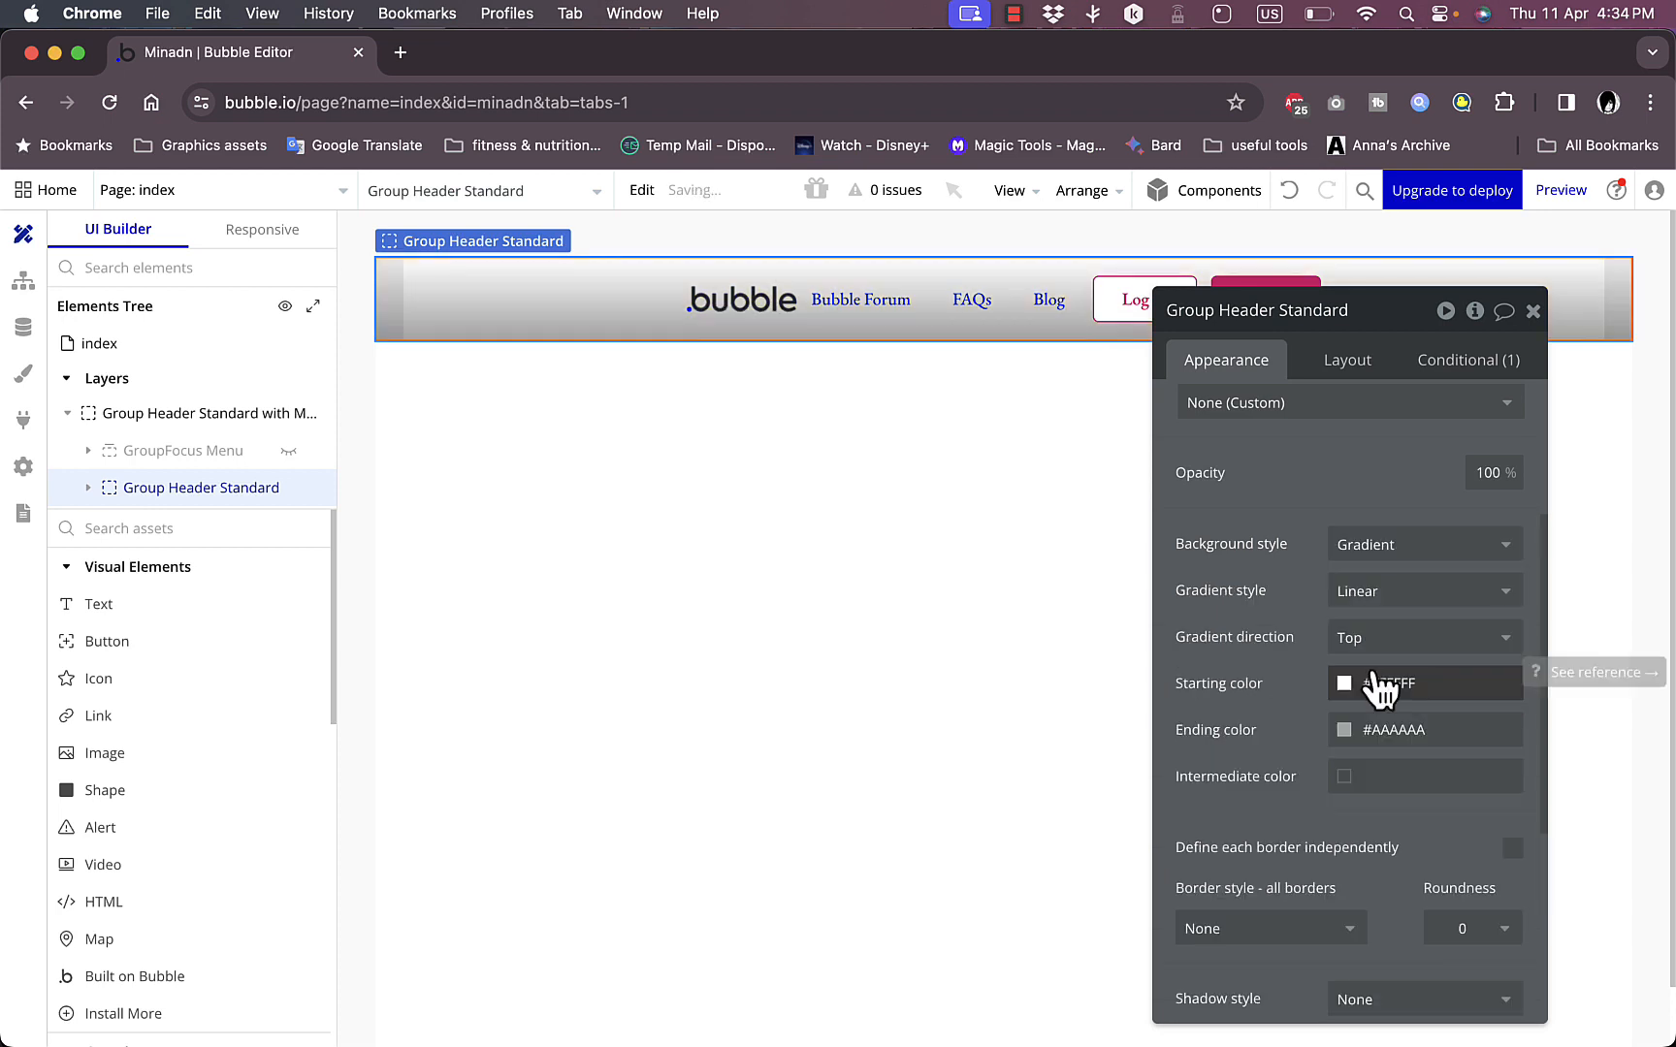
pyautogui.click(1363, 645)
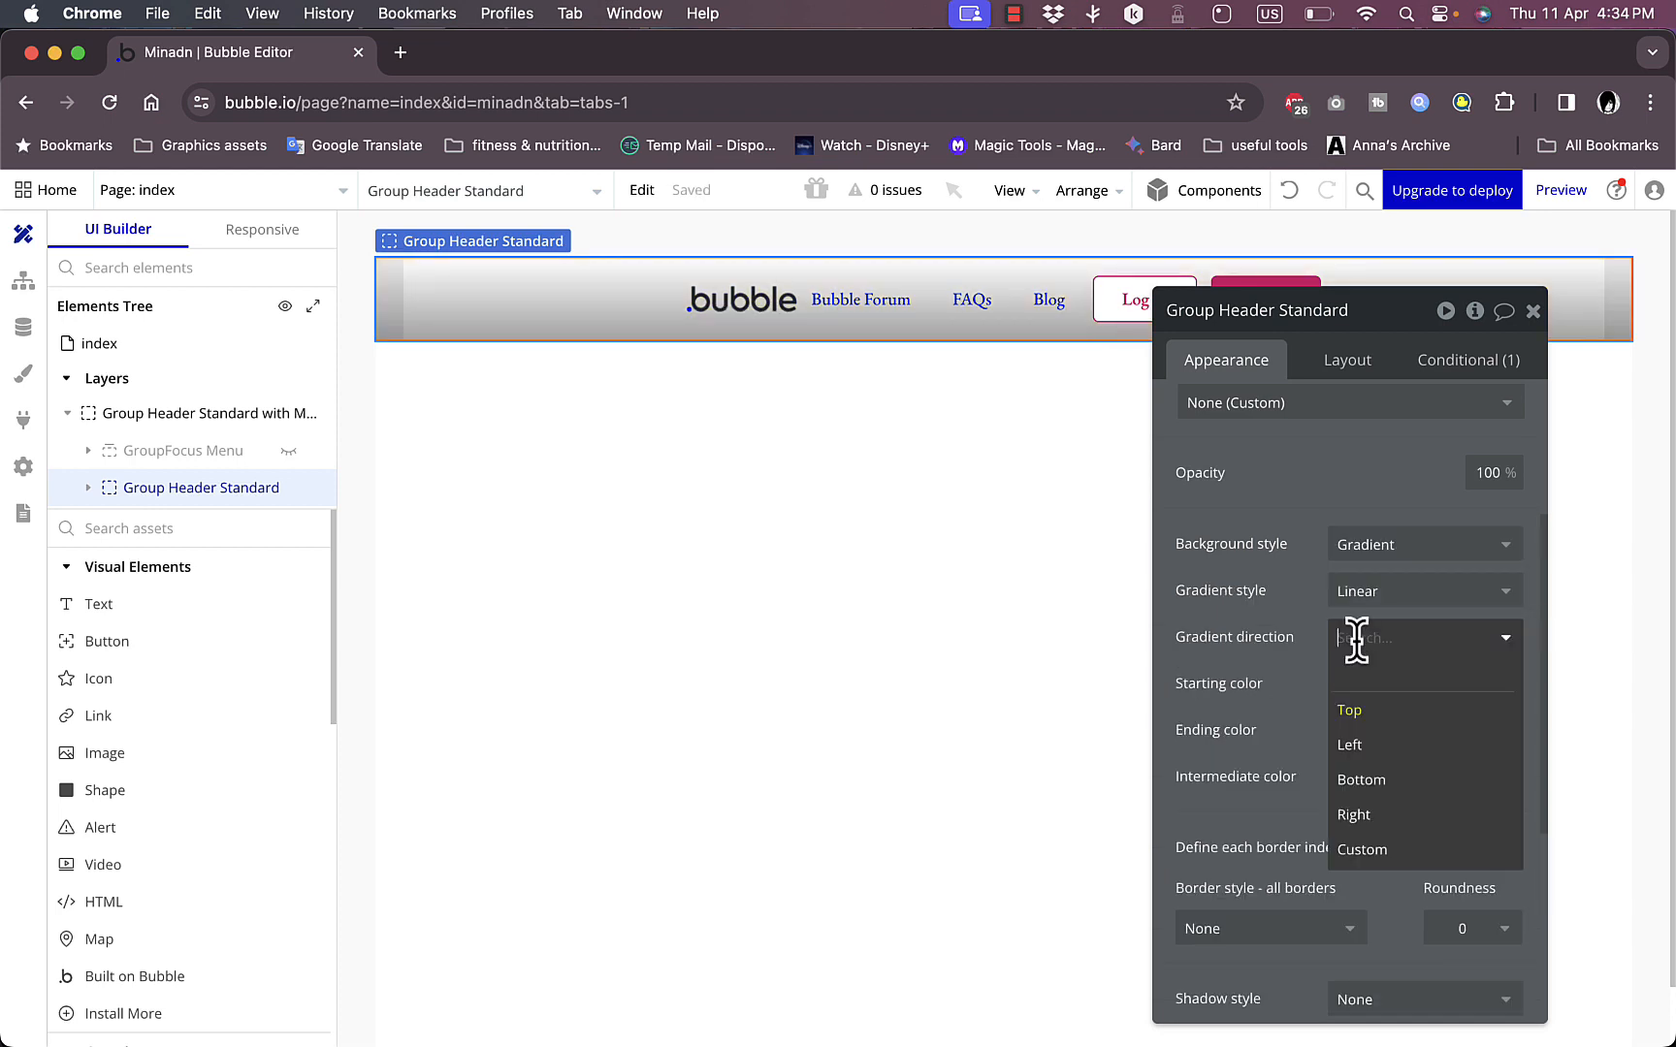
pyautogui.click(1363, 746)
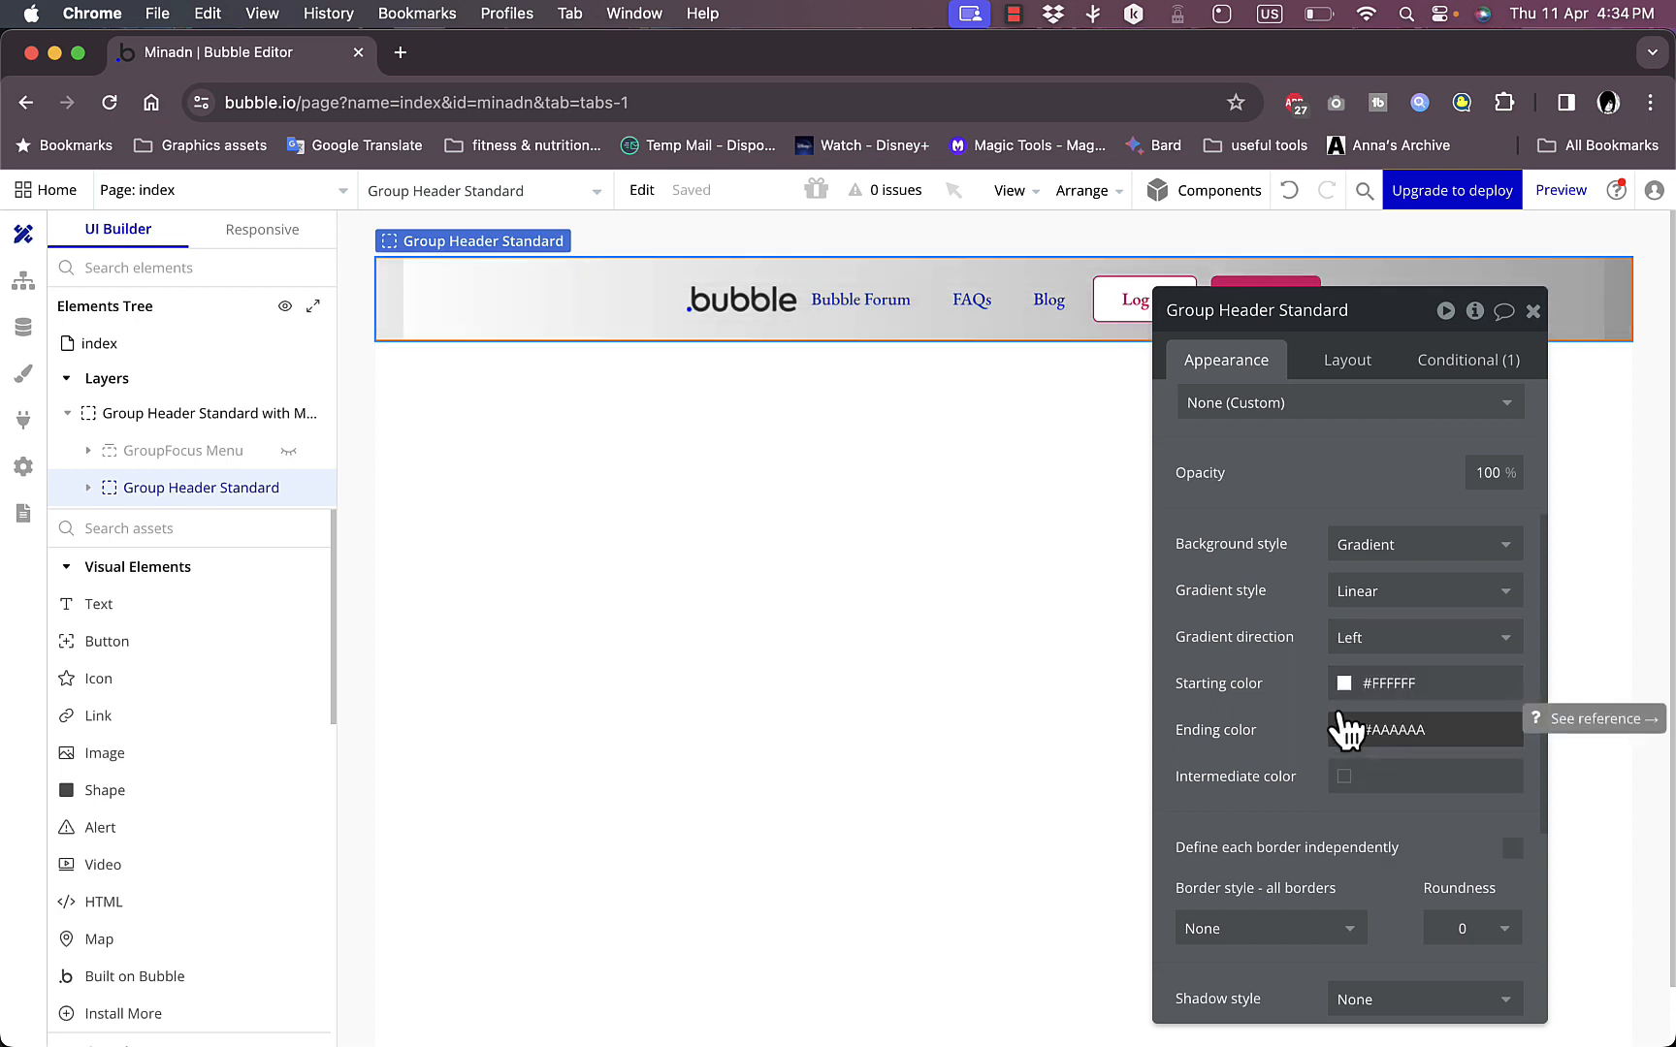
# Step: Keep the header gradient's starting color white and set its ending color to the coral #F97777
pyautogui.click(1344, 684)
pyautogui.click(1275, 722)
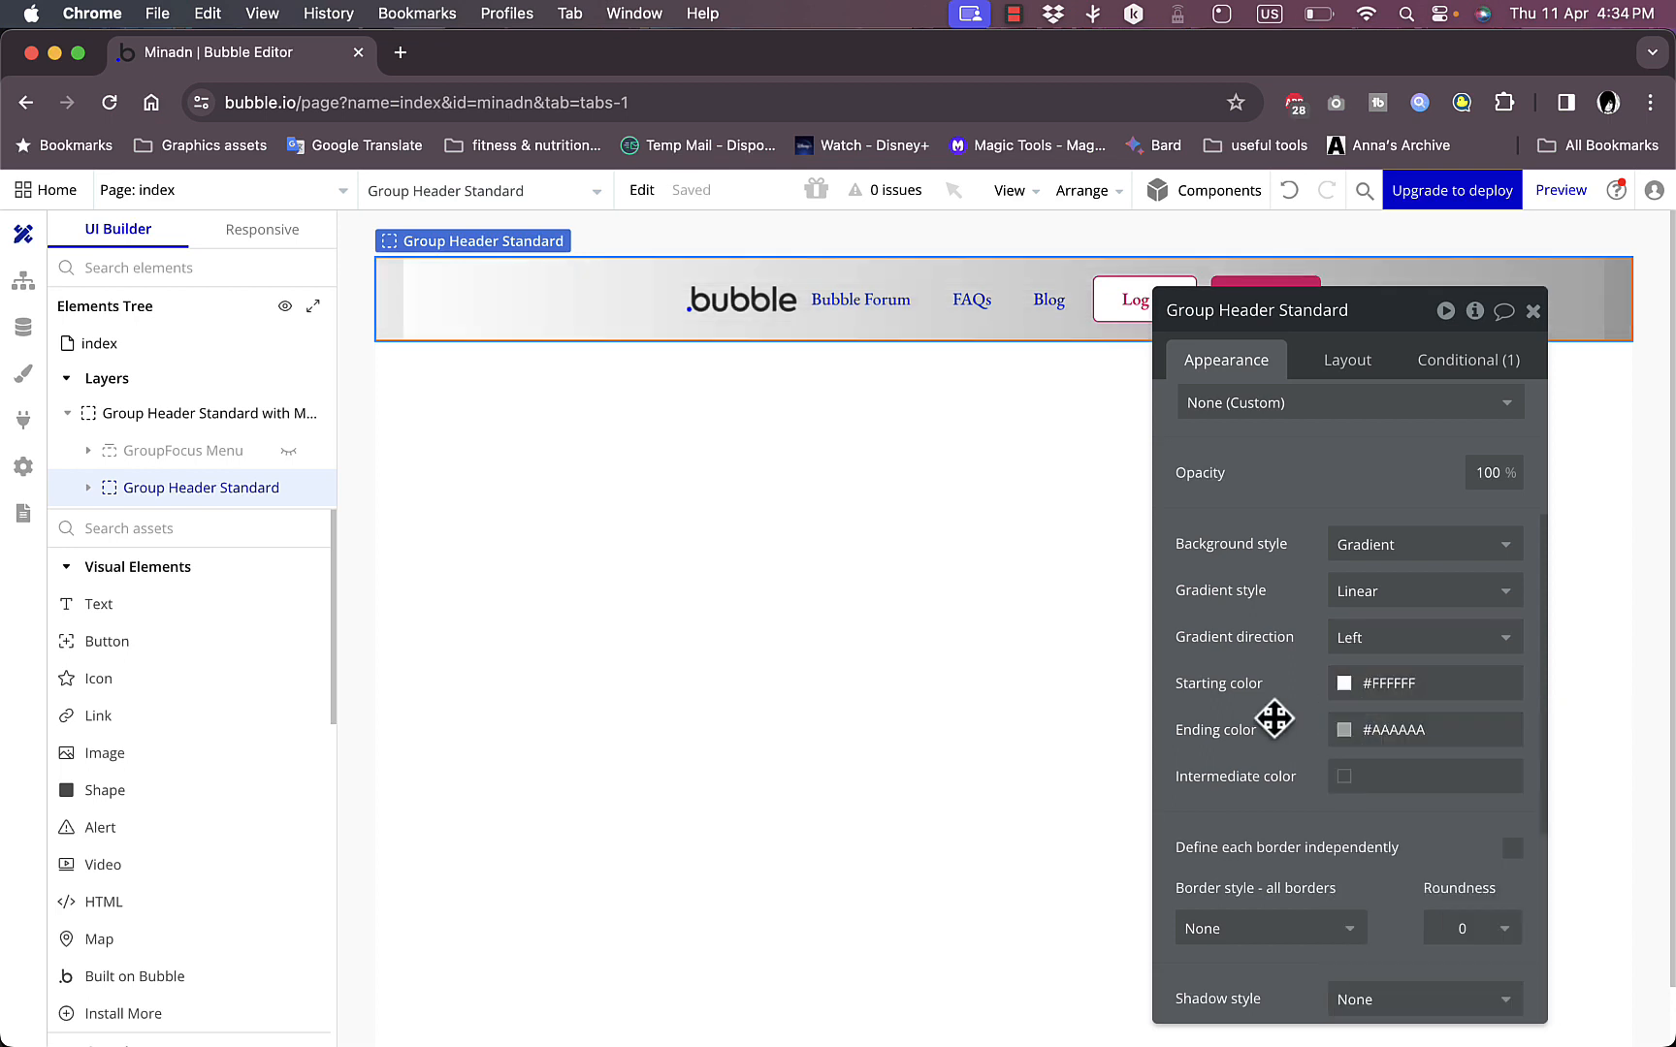
pyautogui.click(1346, 737)
pyautogui.click(1420, 776)
pyautogui.moveTo(1420, 776); pyautogui.dragTo(1442, 756)
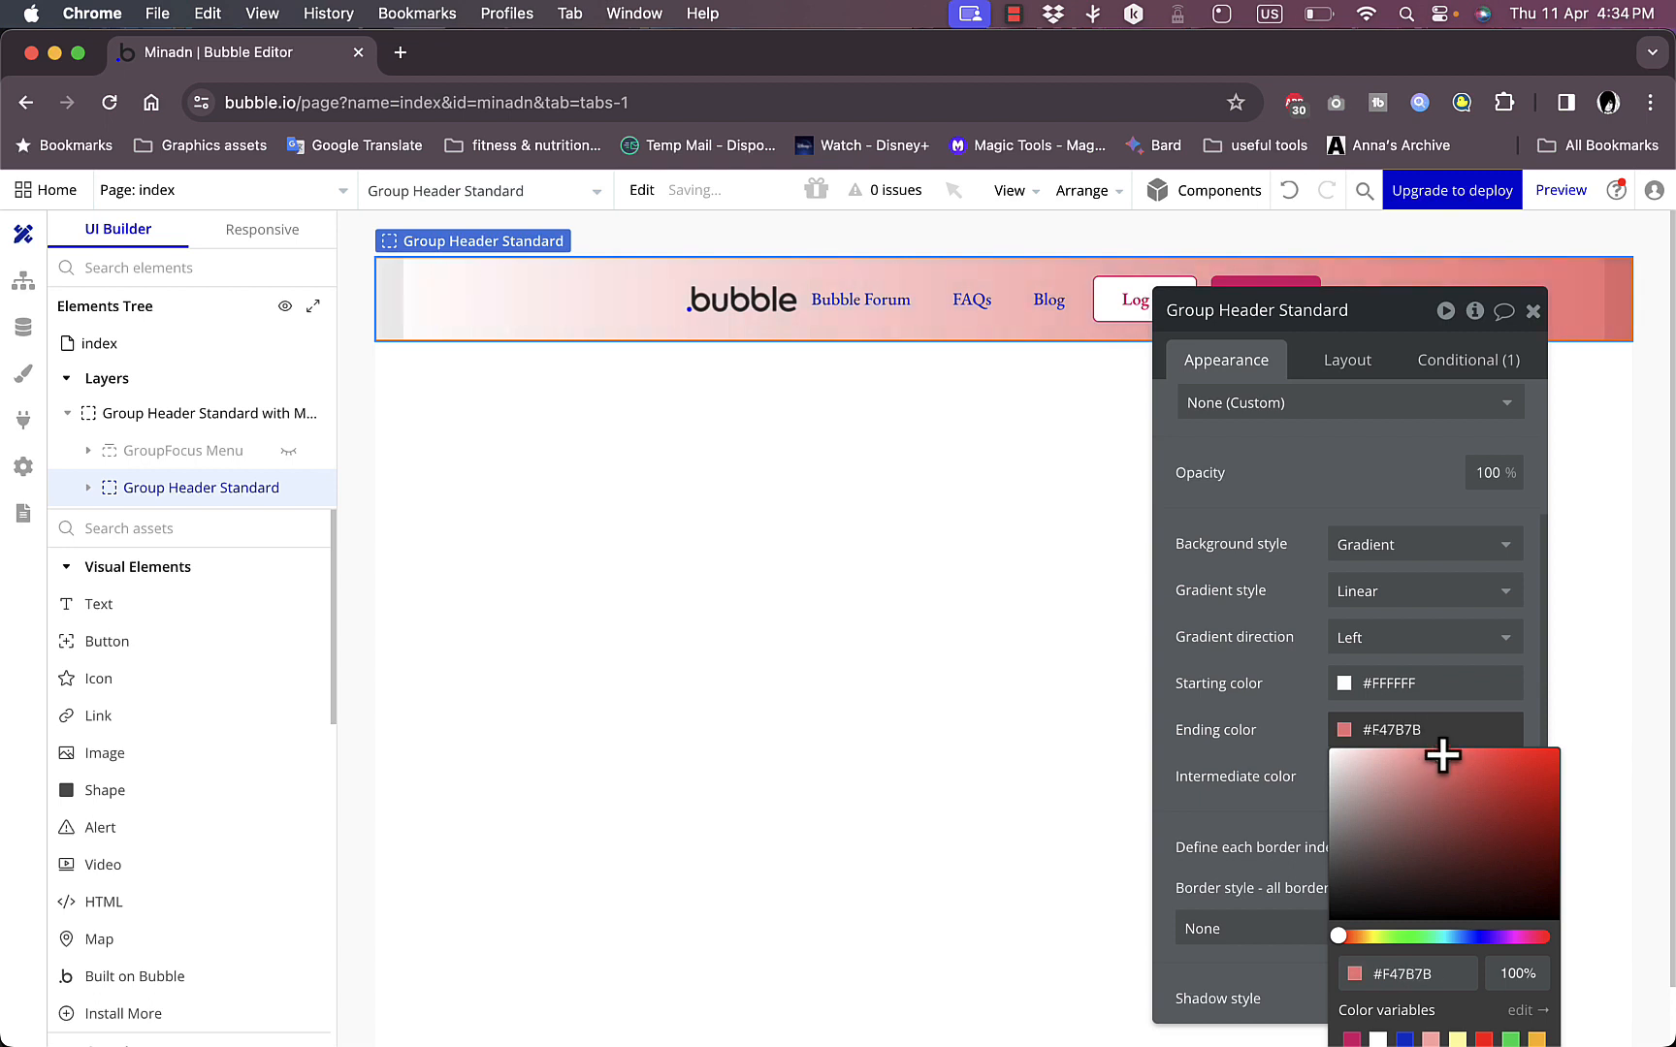
pyautogui.click(1273, 733)
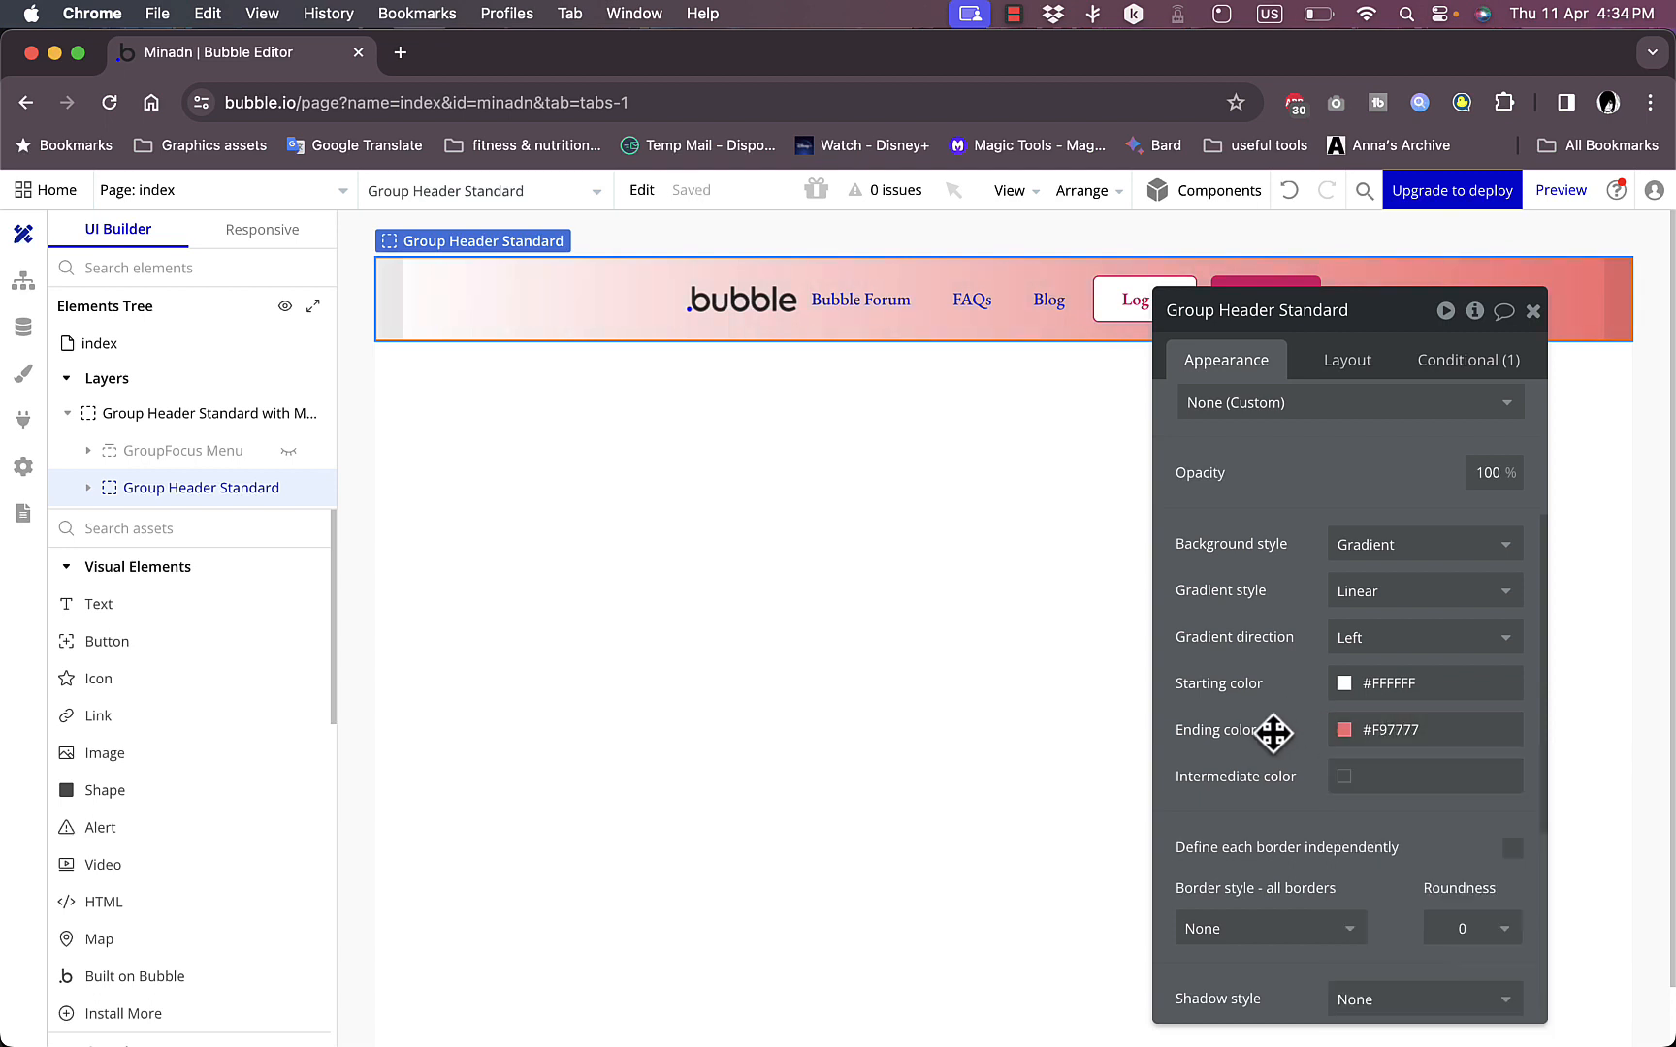
# Step: Look over the header's remaining appearance settings, then select the index page and close its property editor
pyautogui.scroll(-5, 1287, 798)
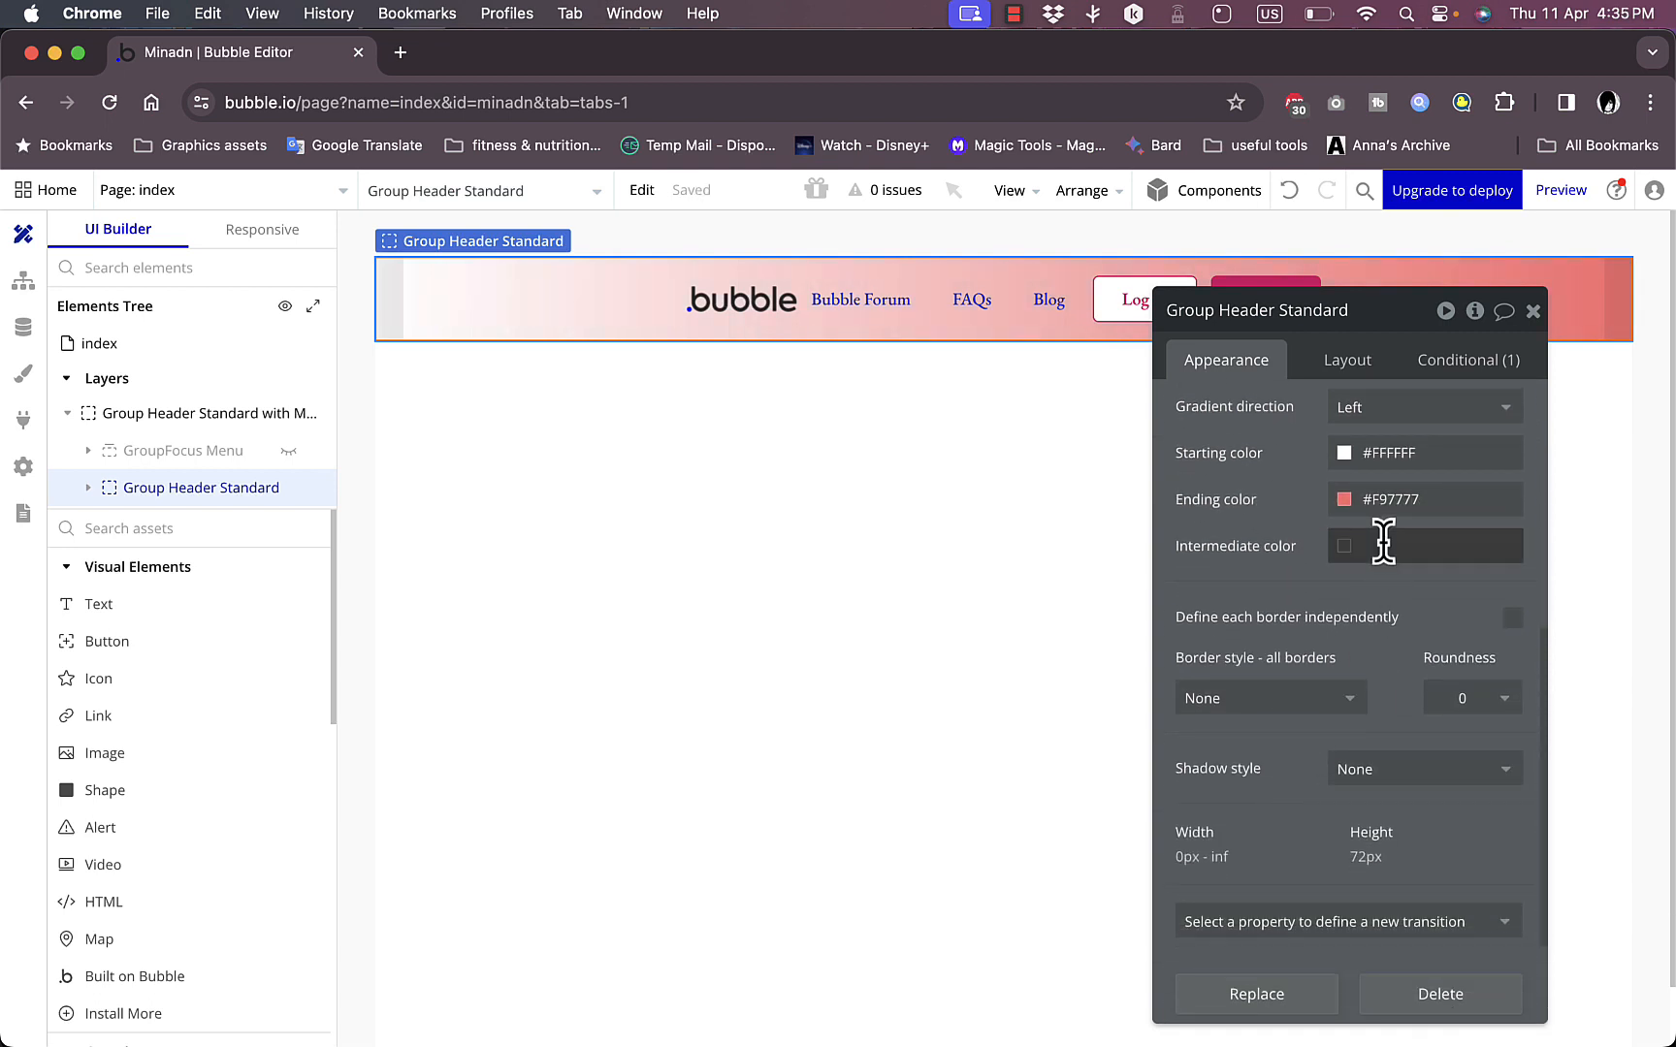
pyautogui.scroll(-3, 1290, 706)
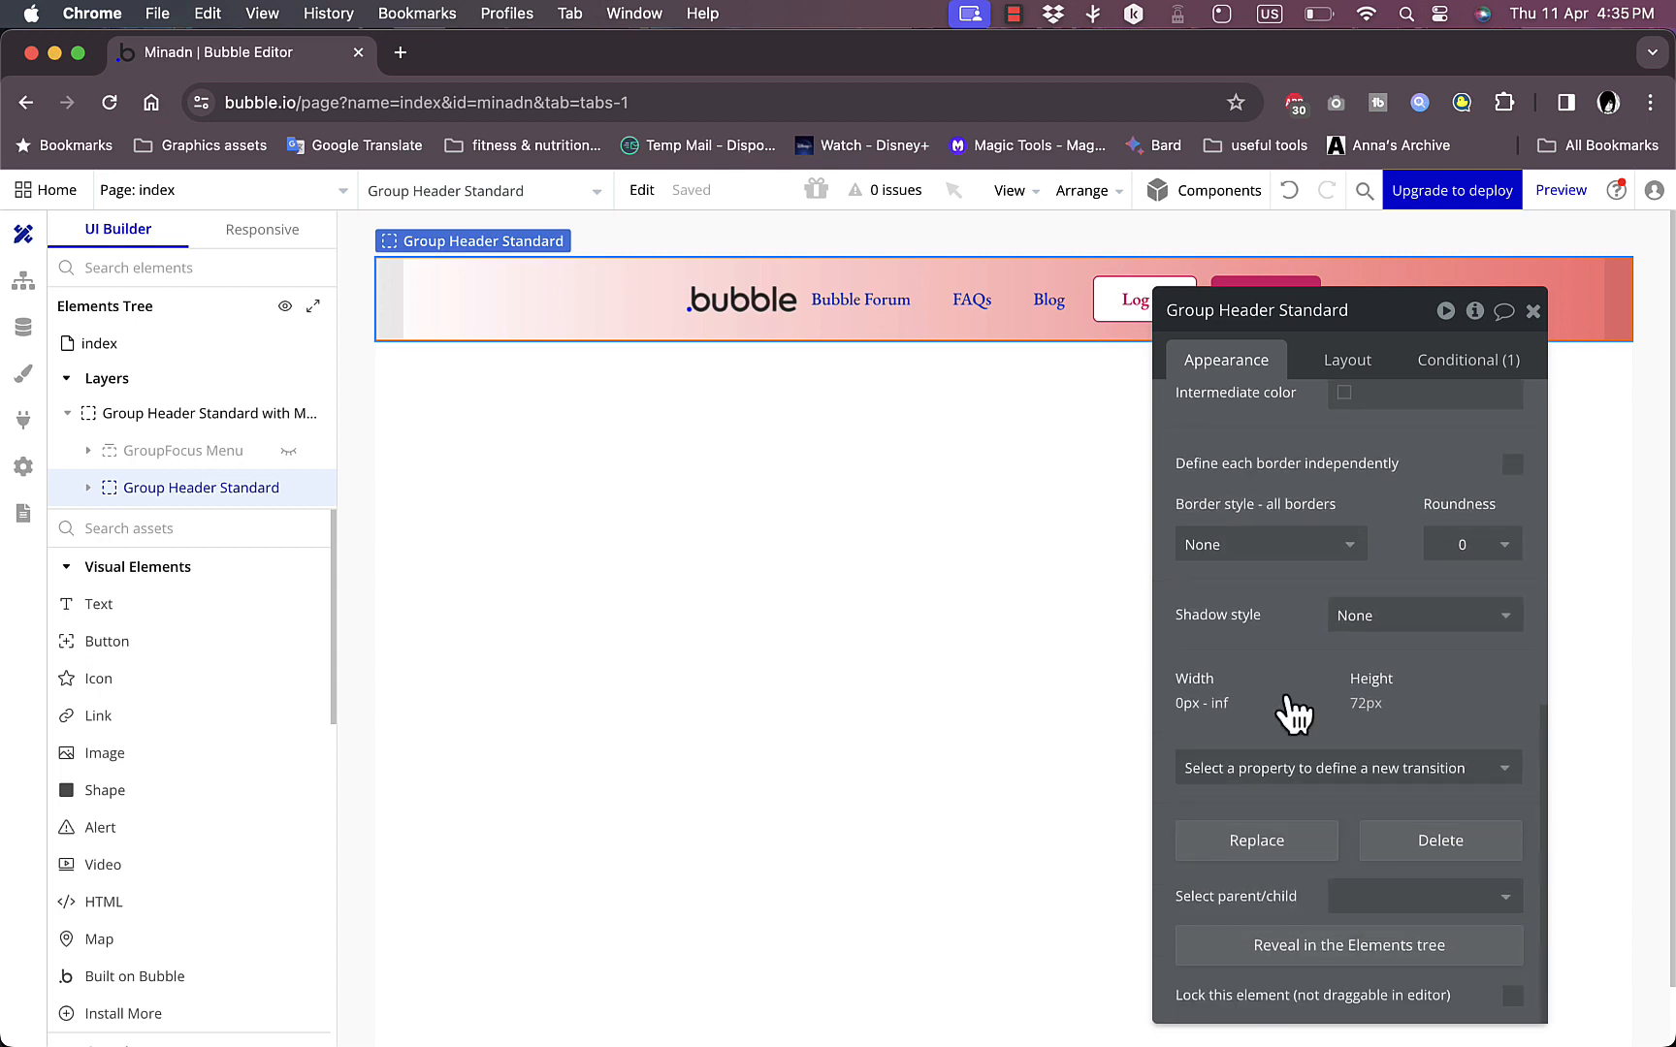
pyautogui.click(1109, 552)
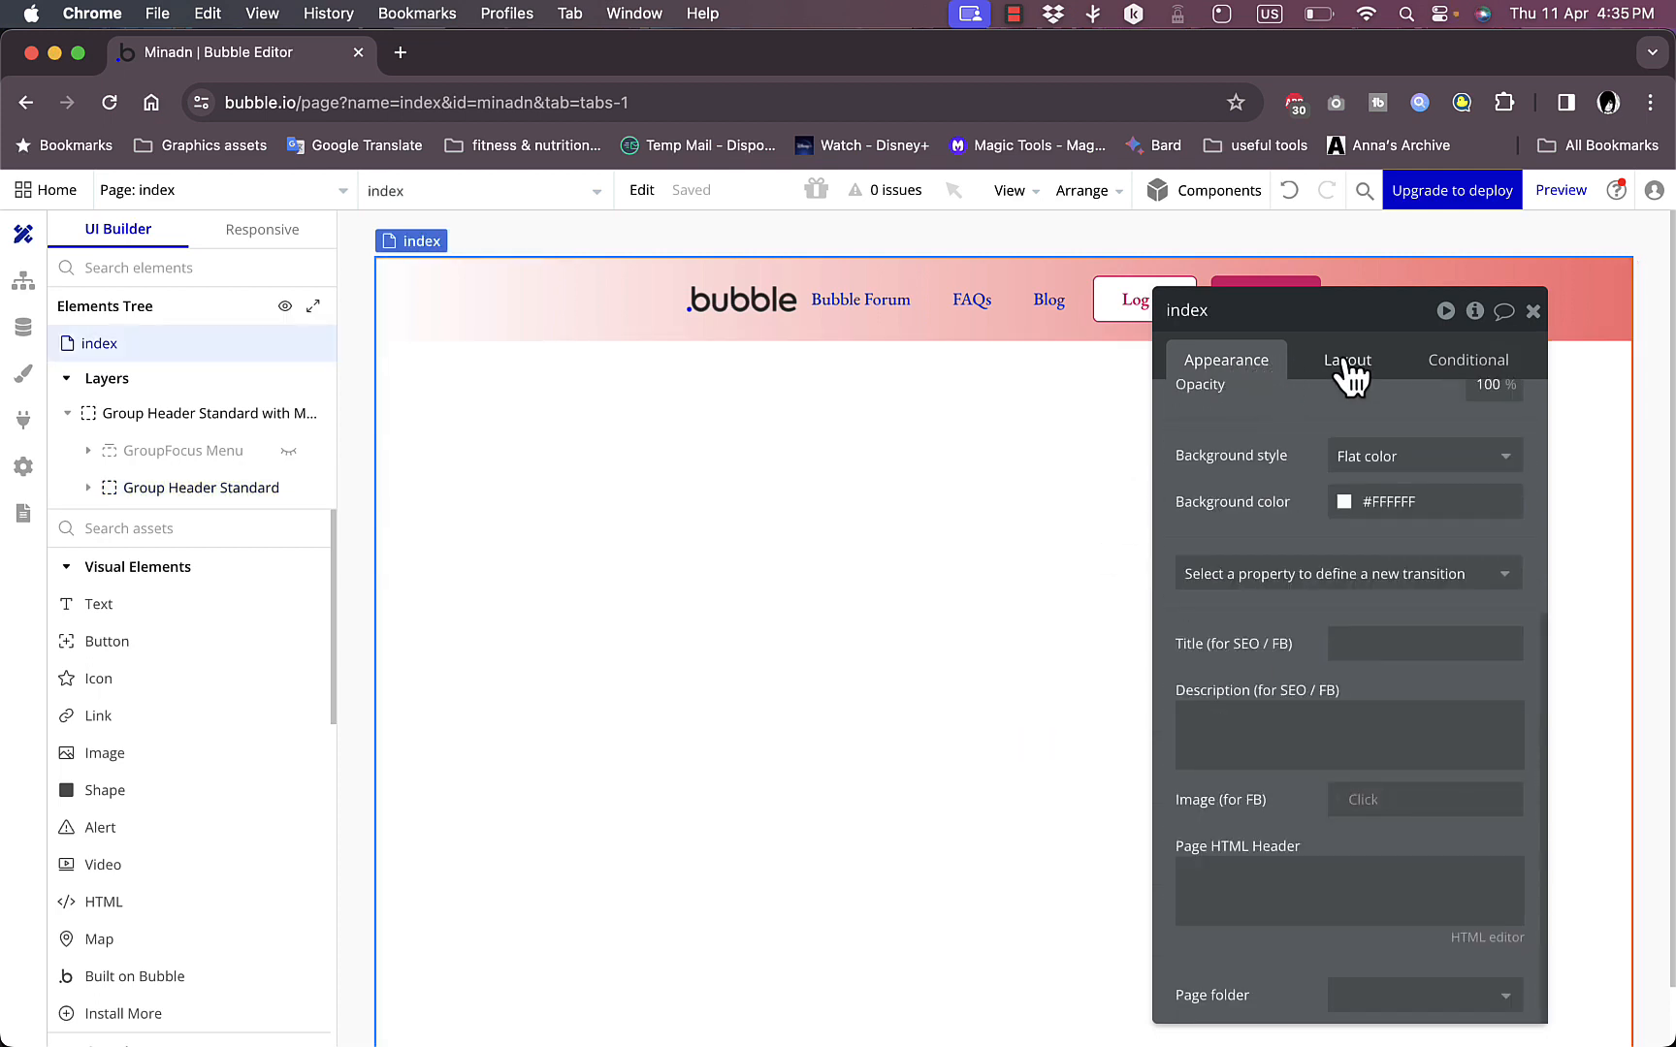
pyautogui.click(1532, 312)
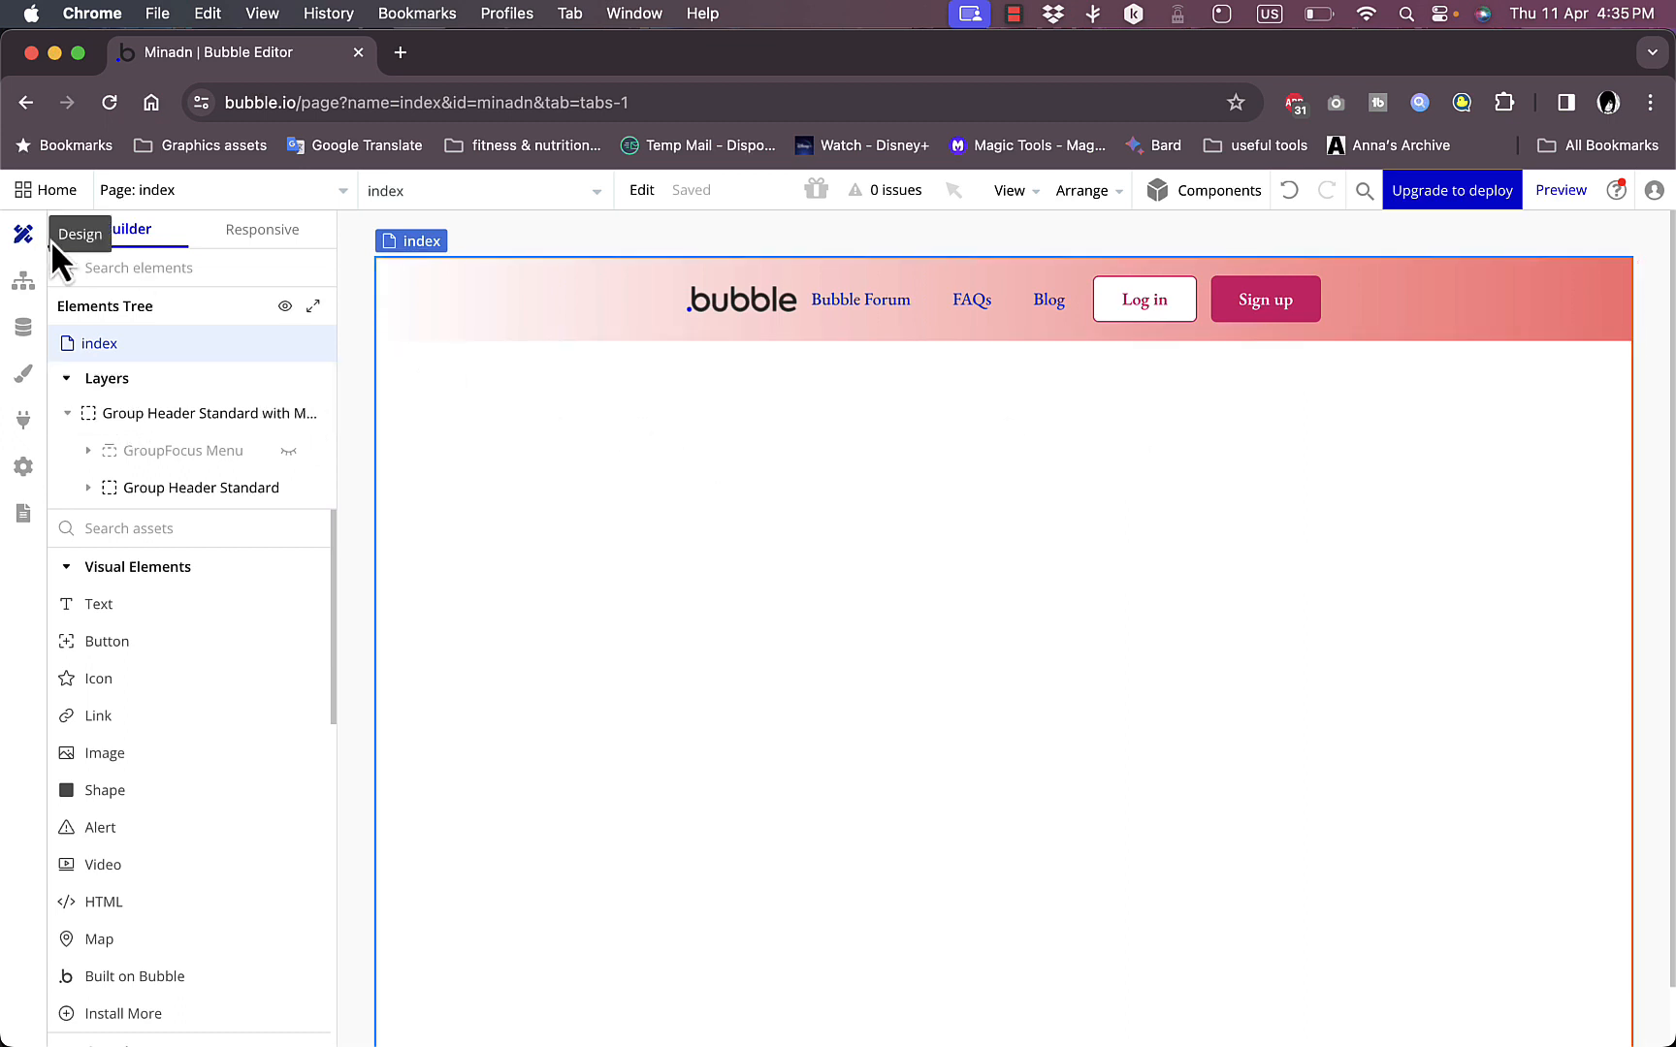
# Step: Add a button to the page just below the header and label it "click me"
pyautogui.scroll(-2, 143, 546)
pyautogui.scroll(2, 146, 543)
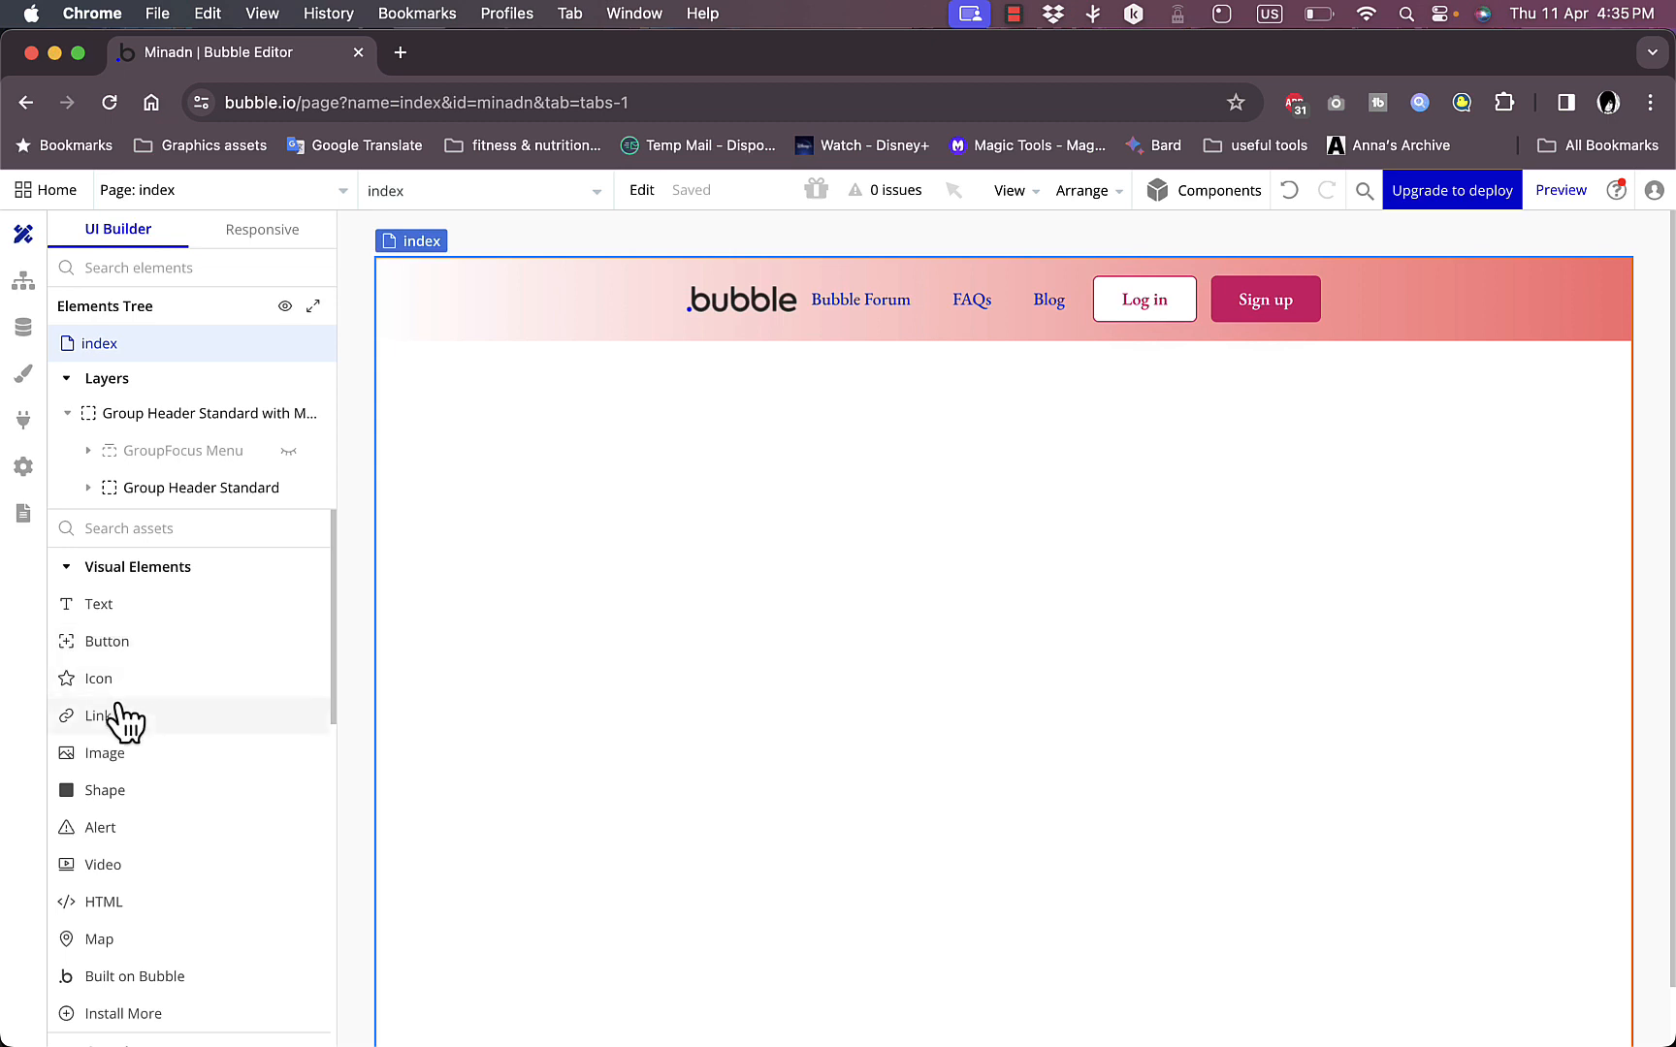
pyautogui.moveTo(130, 642); pyautogui.dragTo(403, 572)
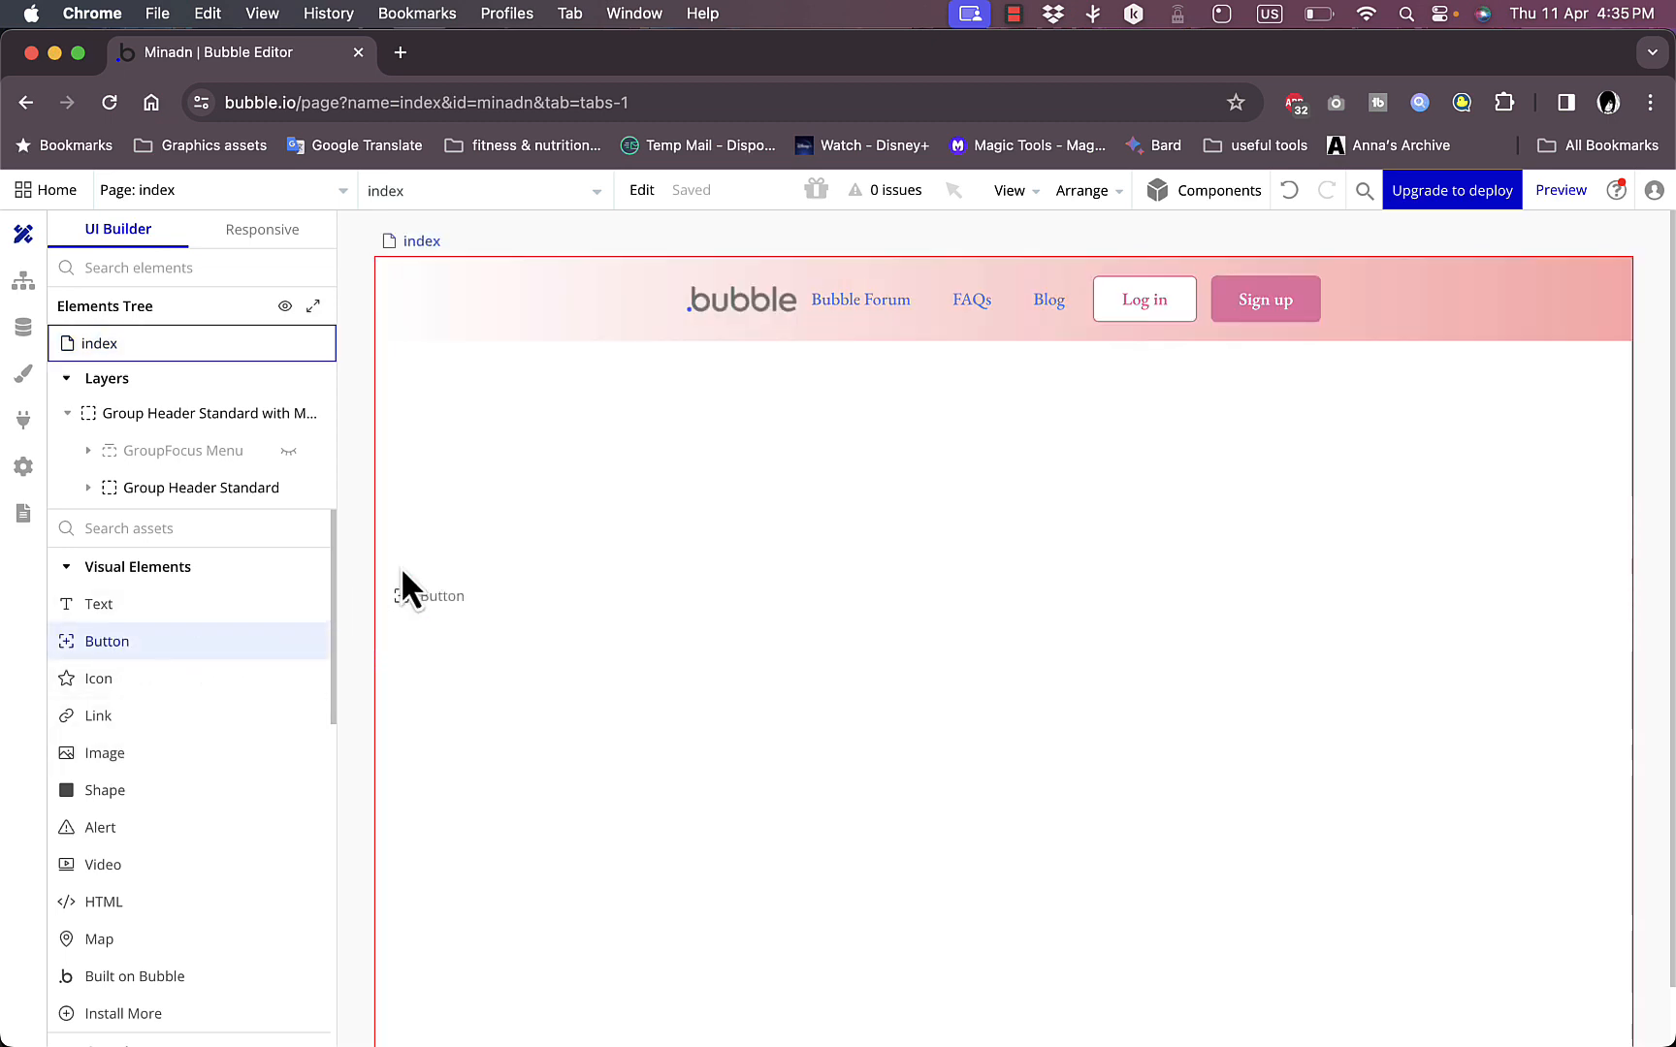
pyautogui.moveTo(862, 357); pyautogui.dragTo(864, 374)
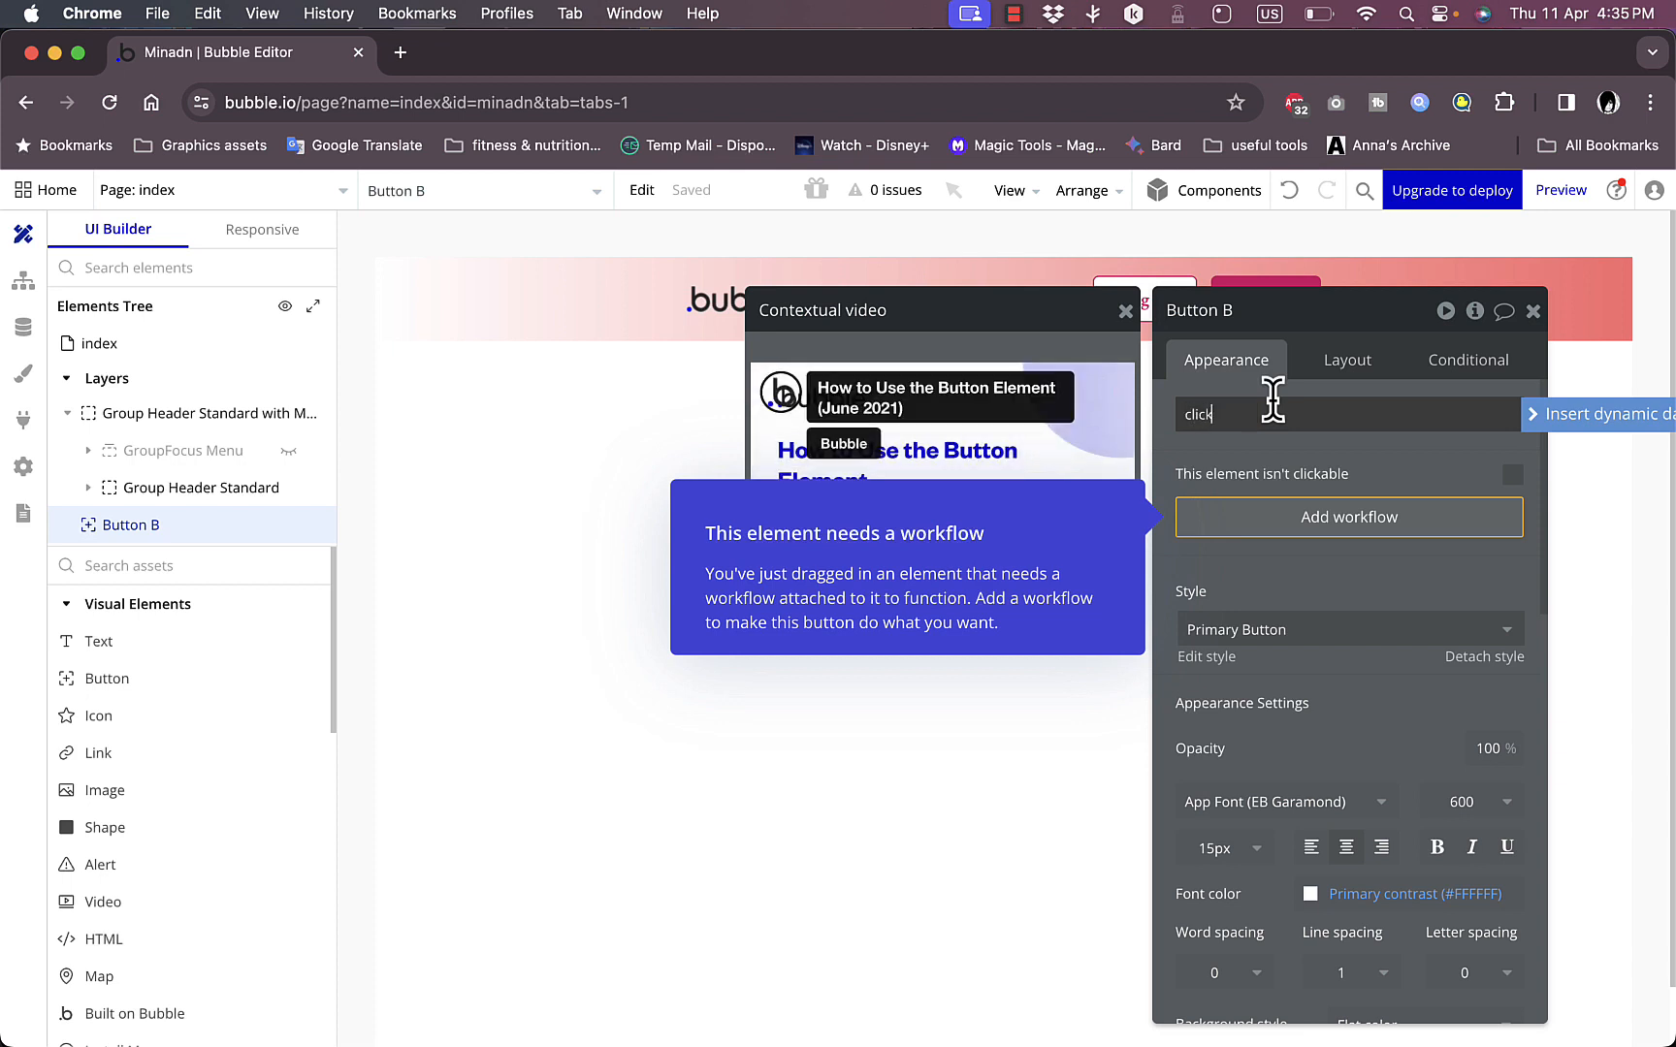
pyautogui.click(1340, 588)
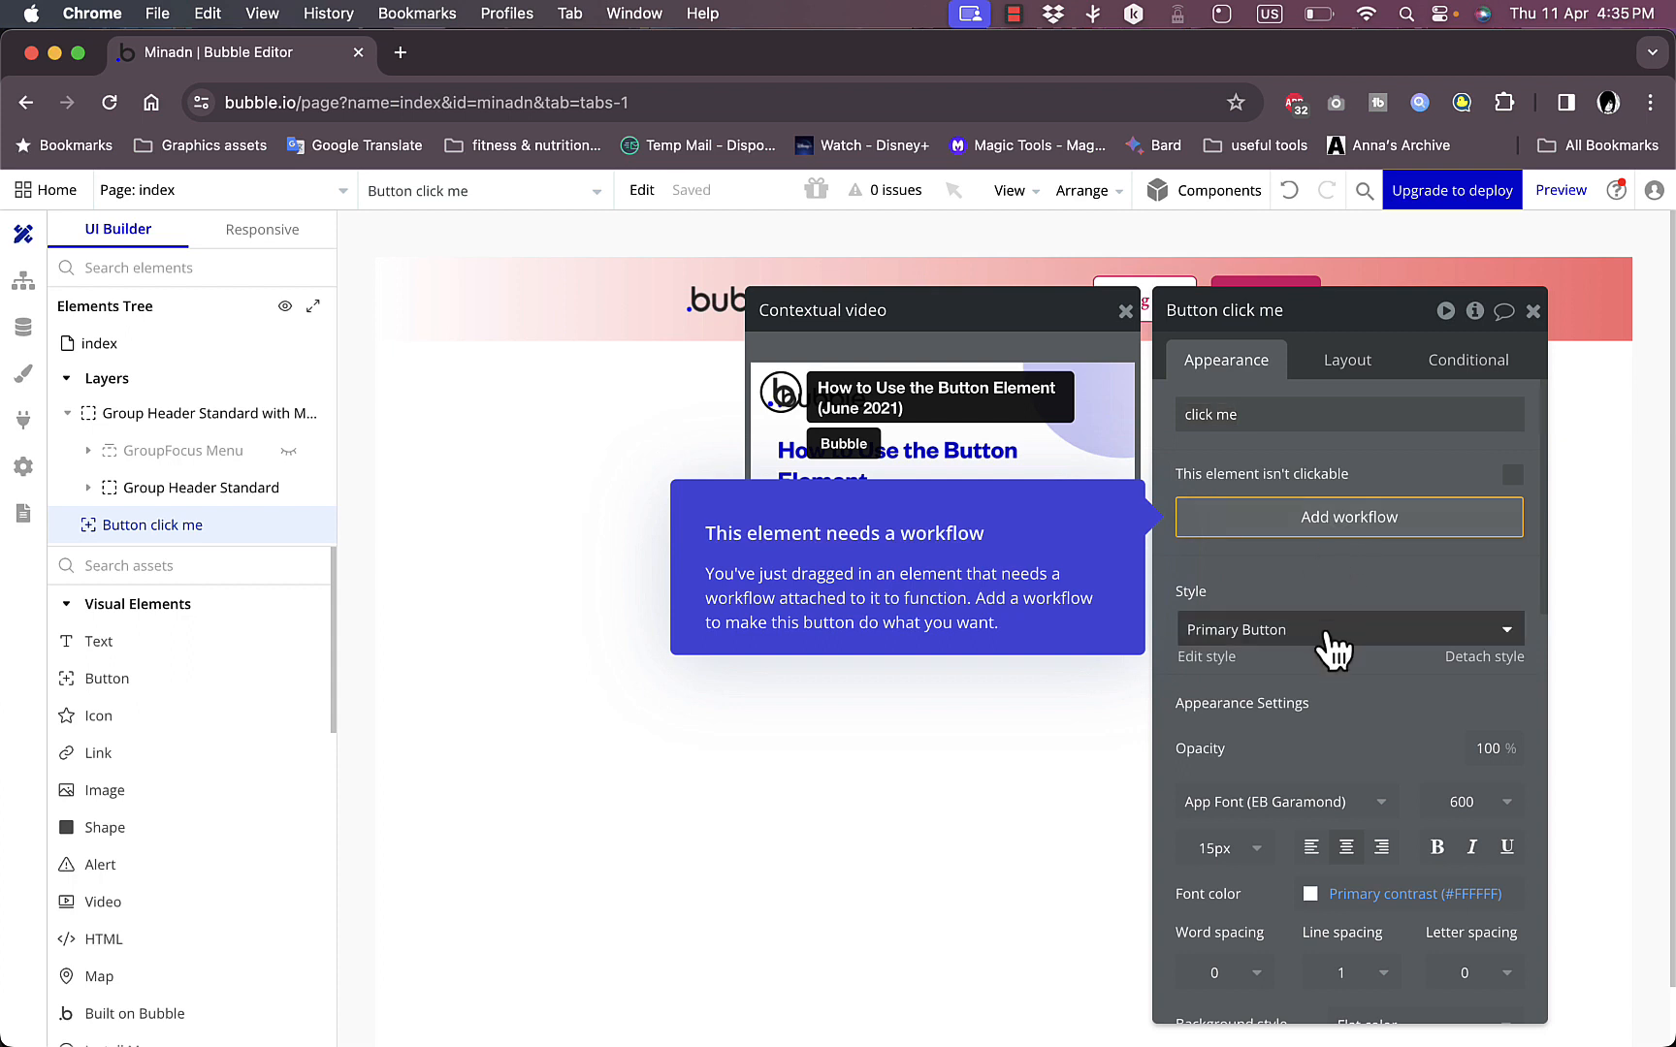
# Step: Look through the button's style choices and try an Image background before returning it to Flat color
pyautogui.click(1399, 642)
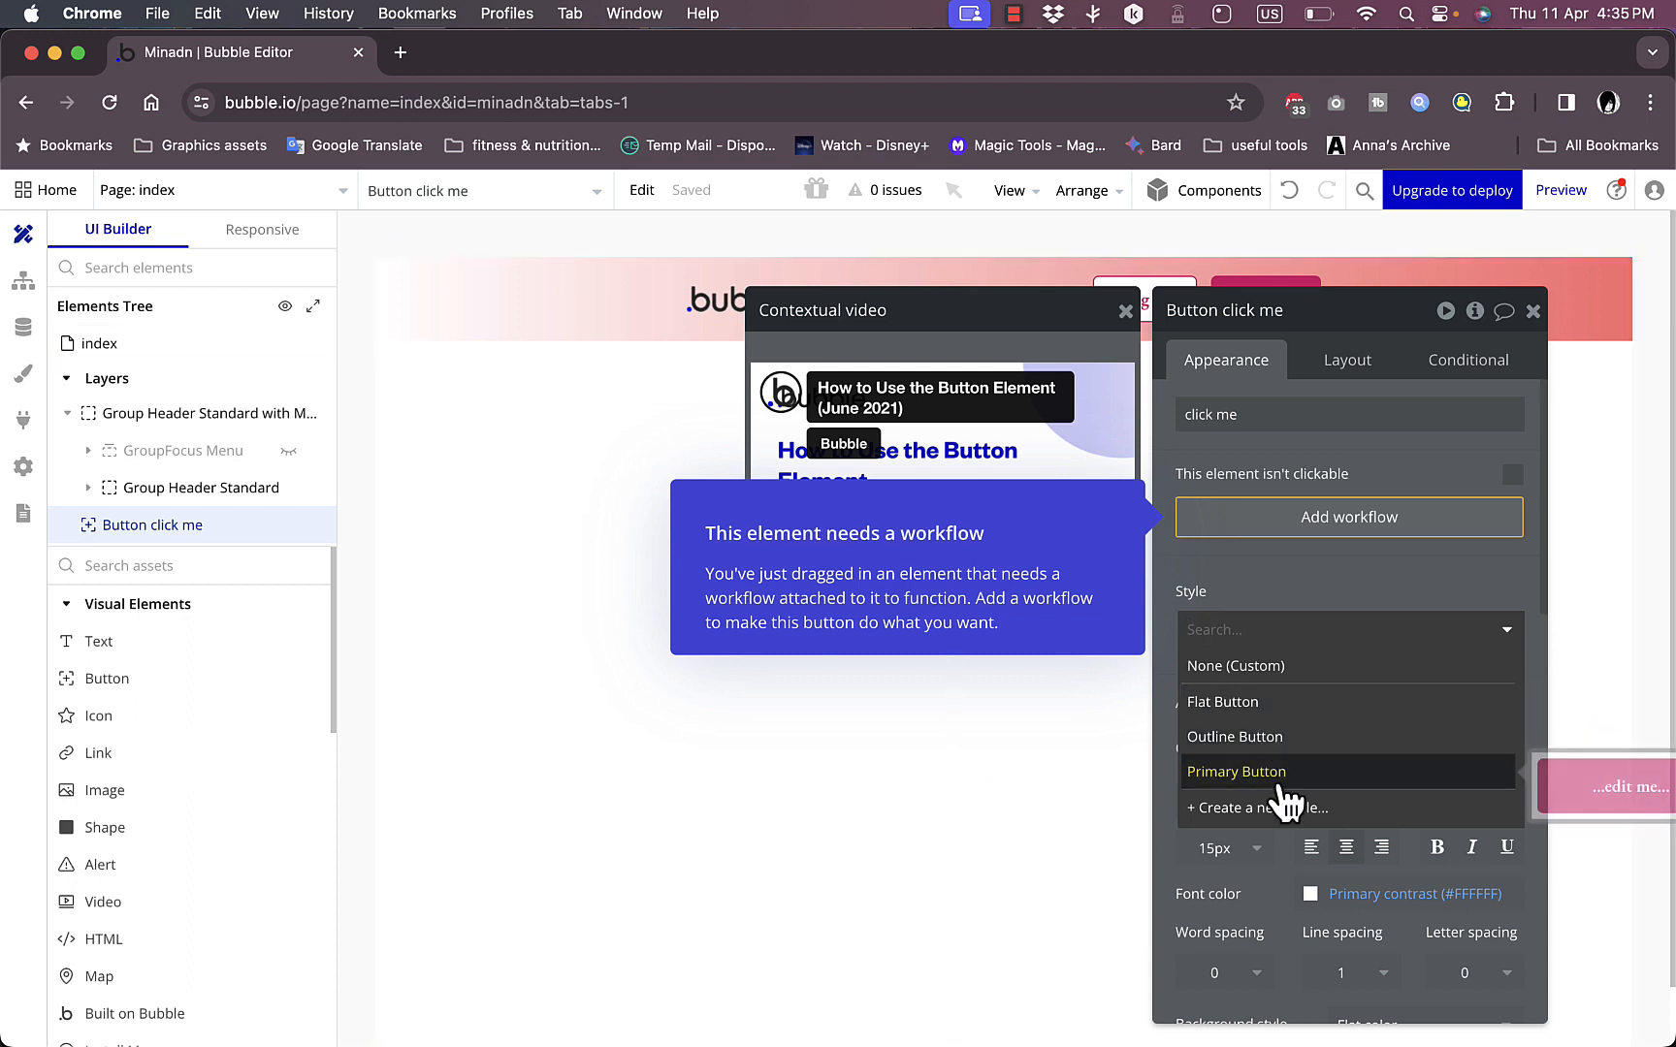
pyautogui.click(1199, 786)
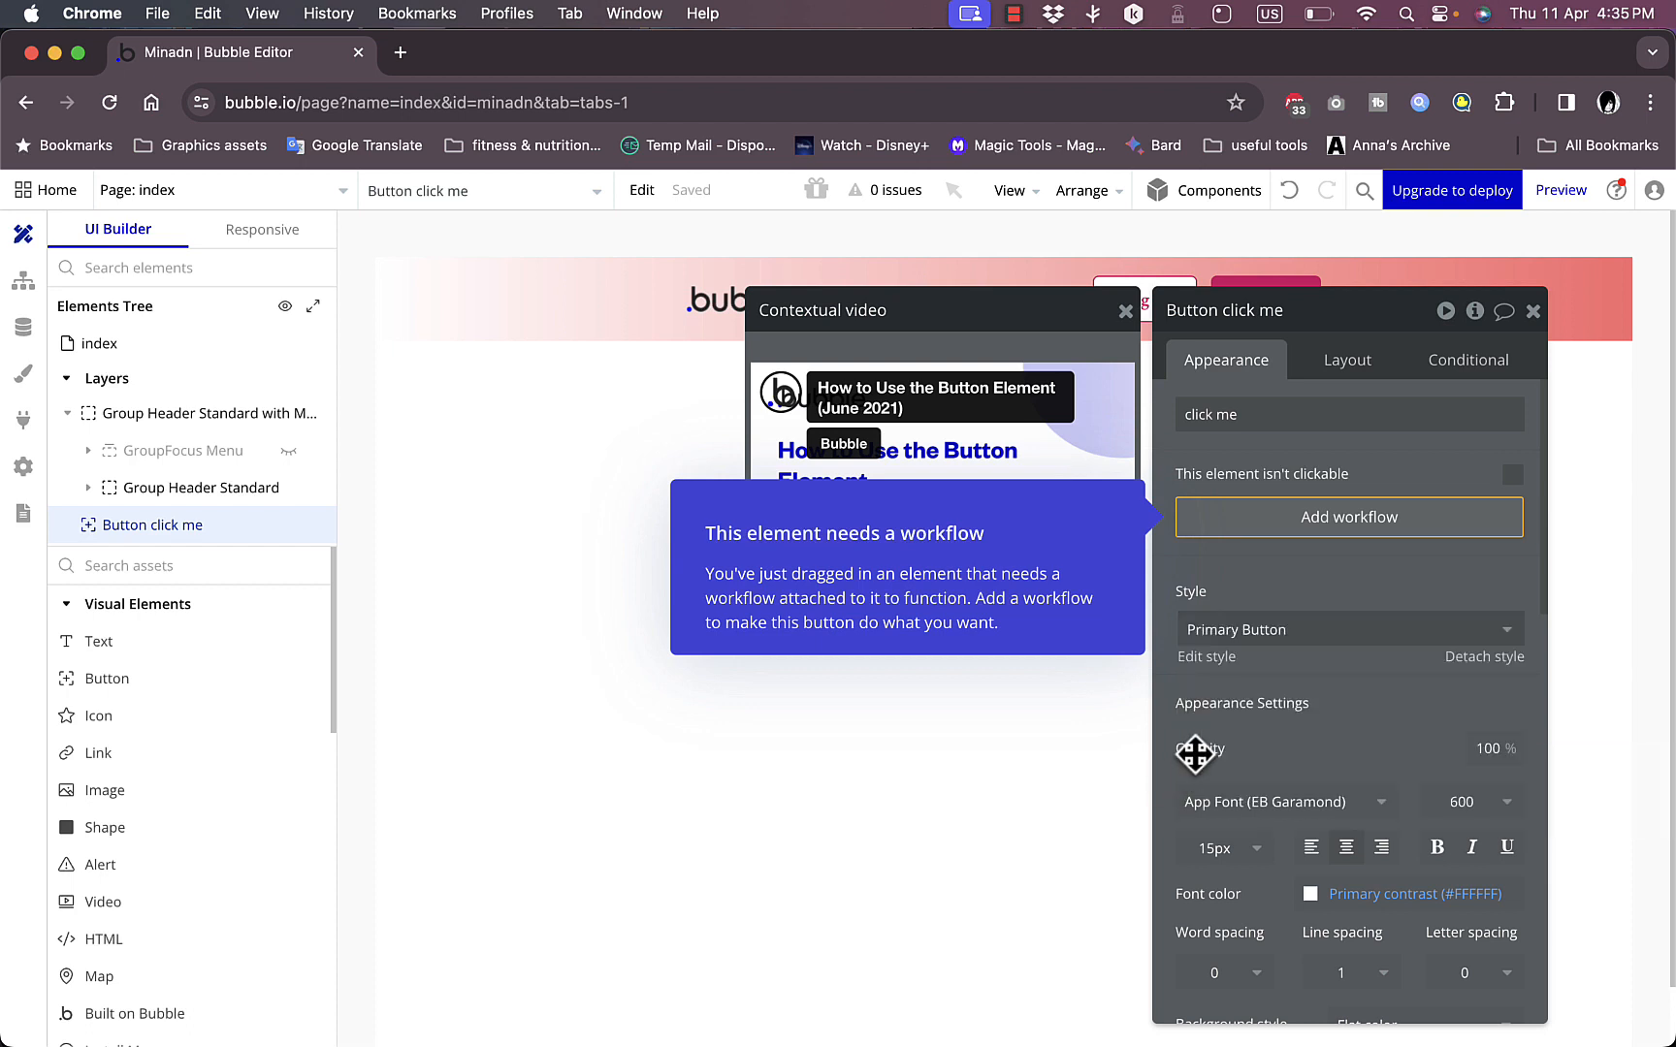
pyautogui.scroll(-2, 1296, 705)
pyautogui.scroll(-3, 1295, 705)
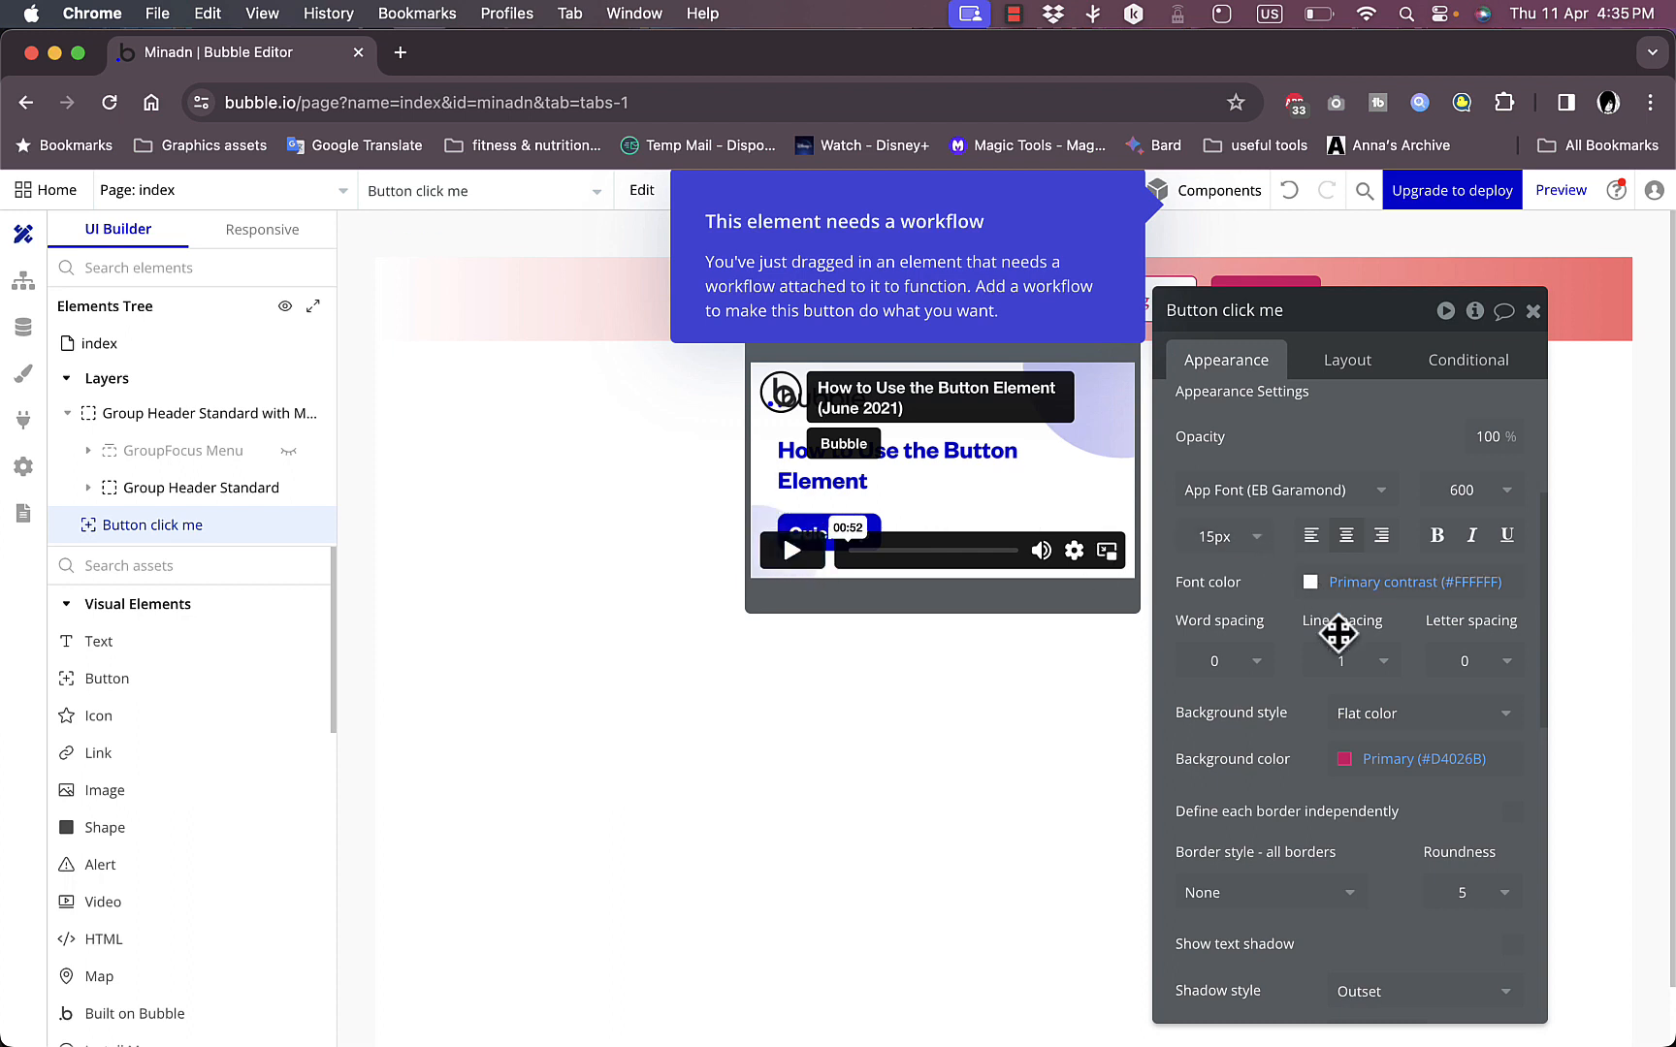
pyautogui.click(1358, 727)
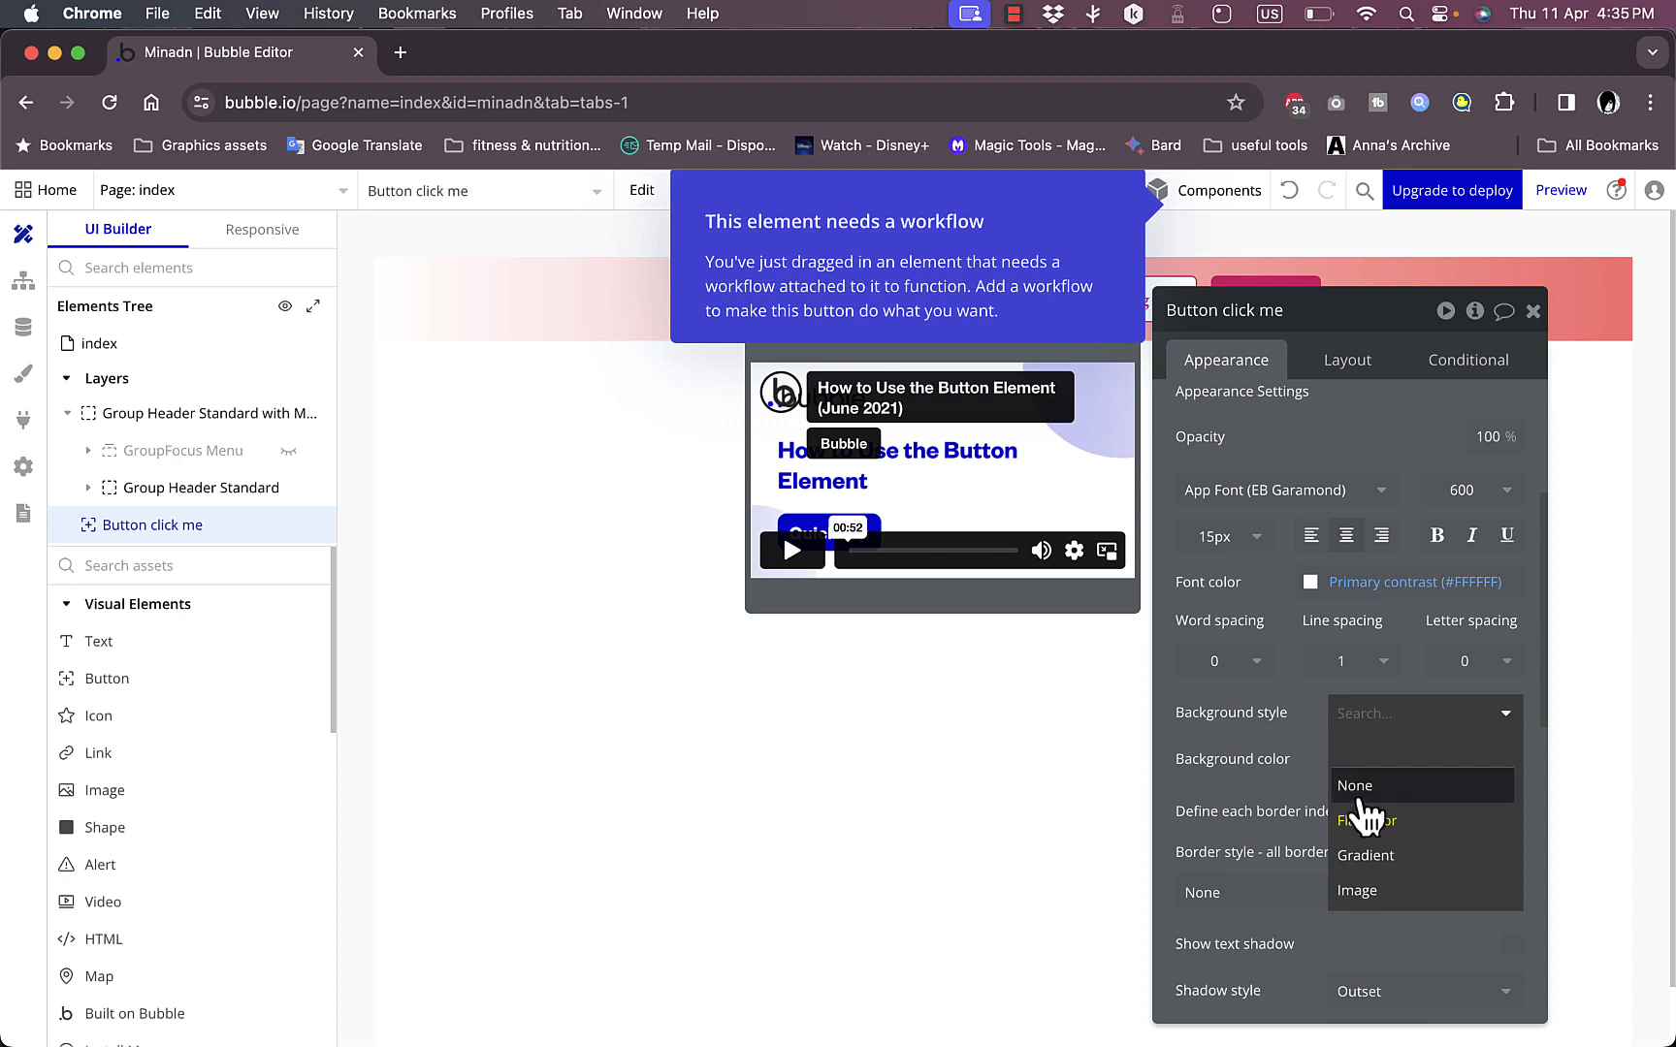
pyautogui.click(1369, 892)
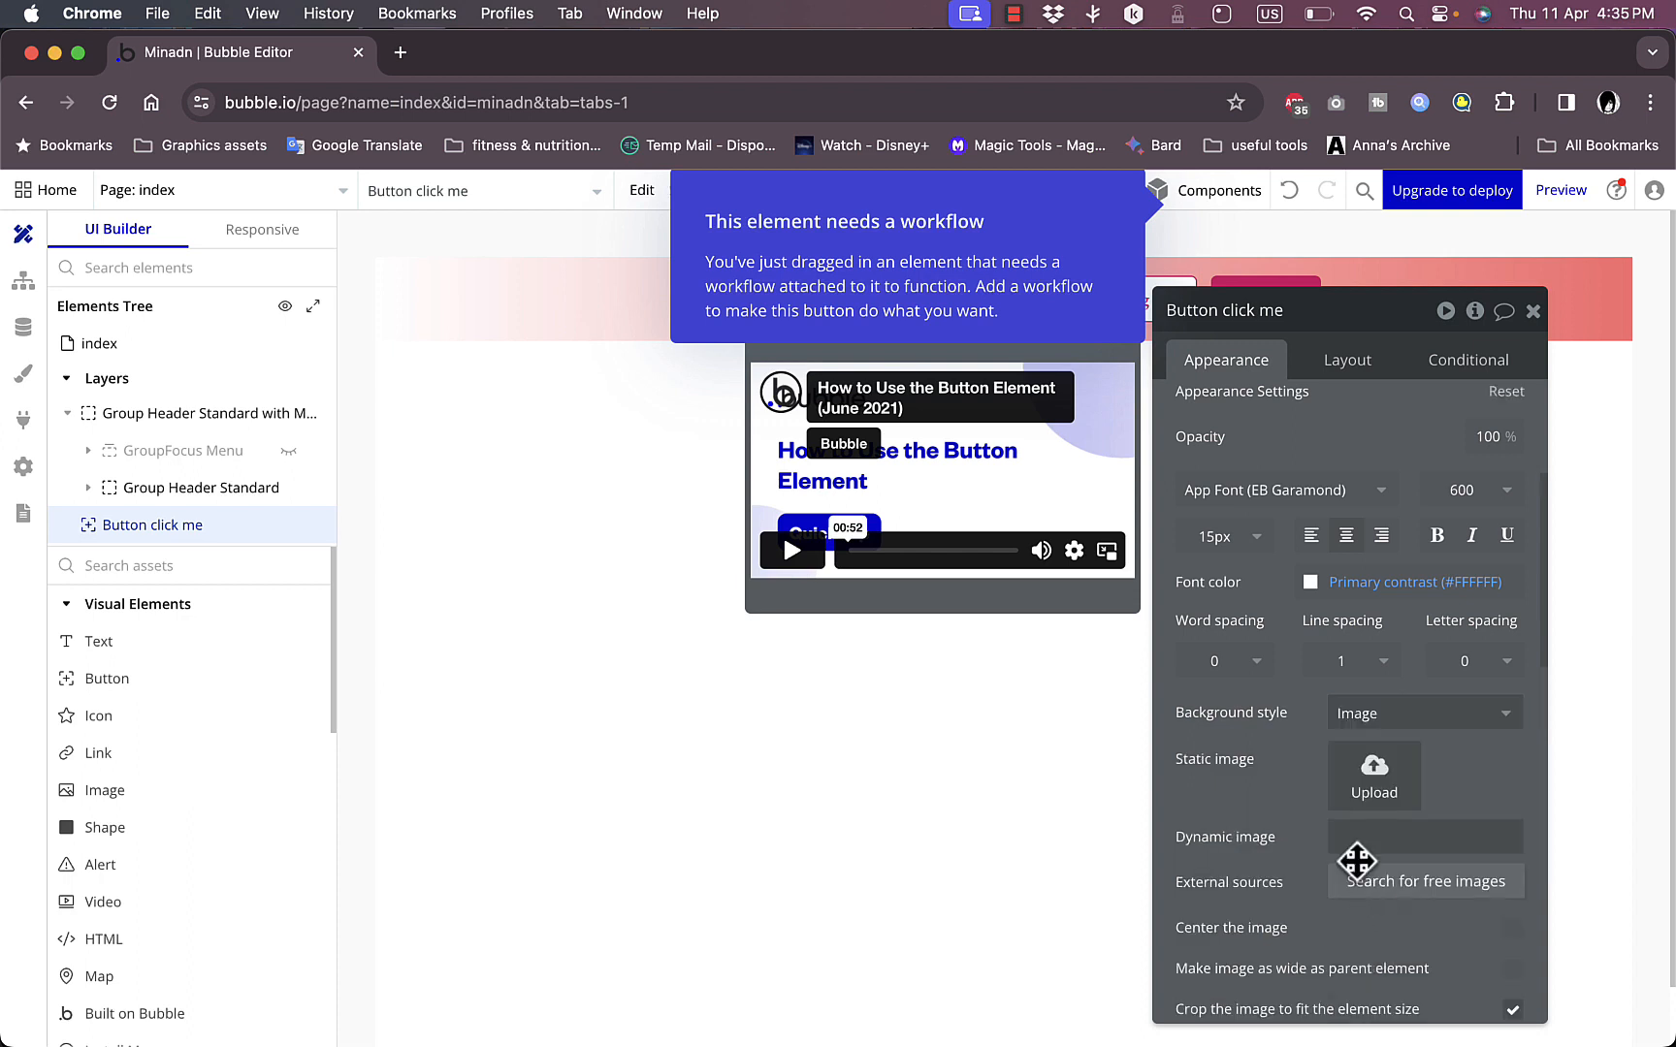
pyautogui.click(1400, 725)
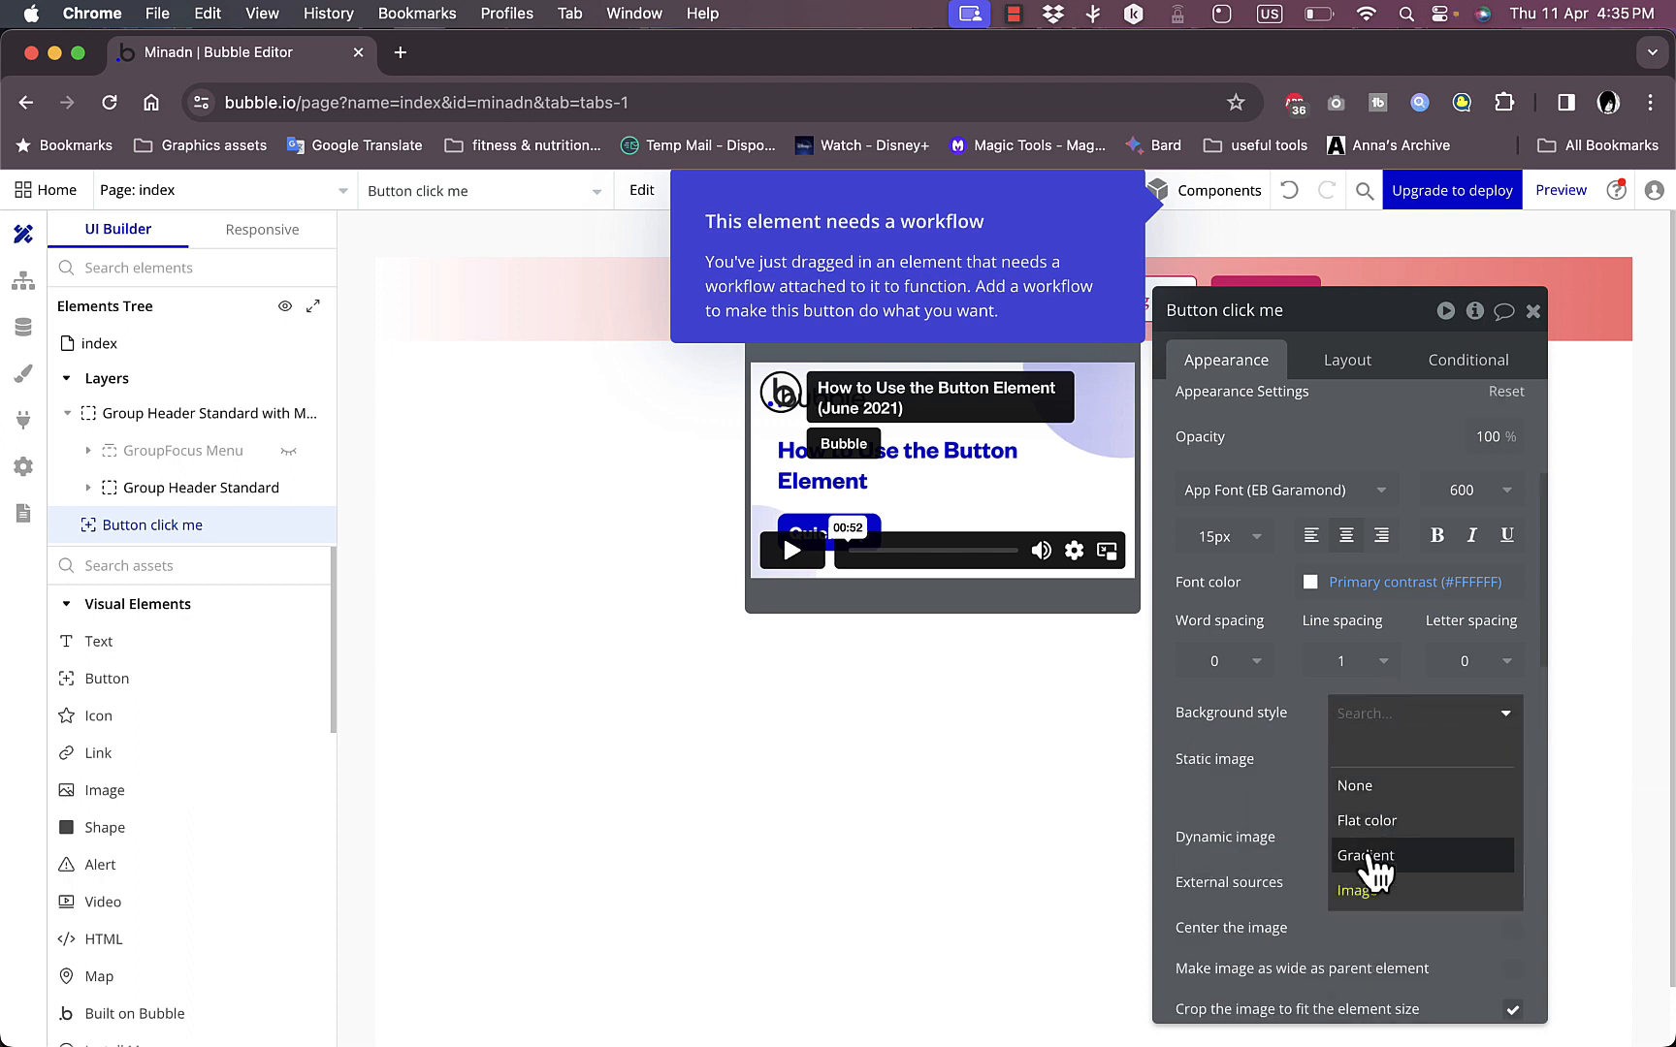
pyautogui.click(1366, 820)
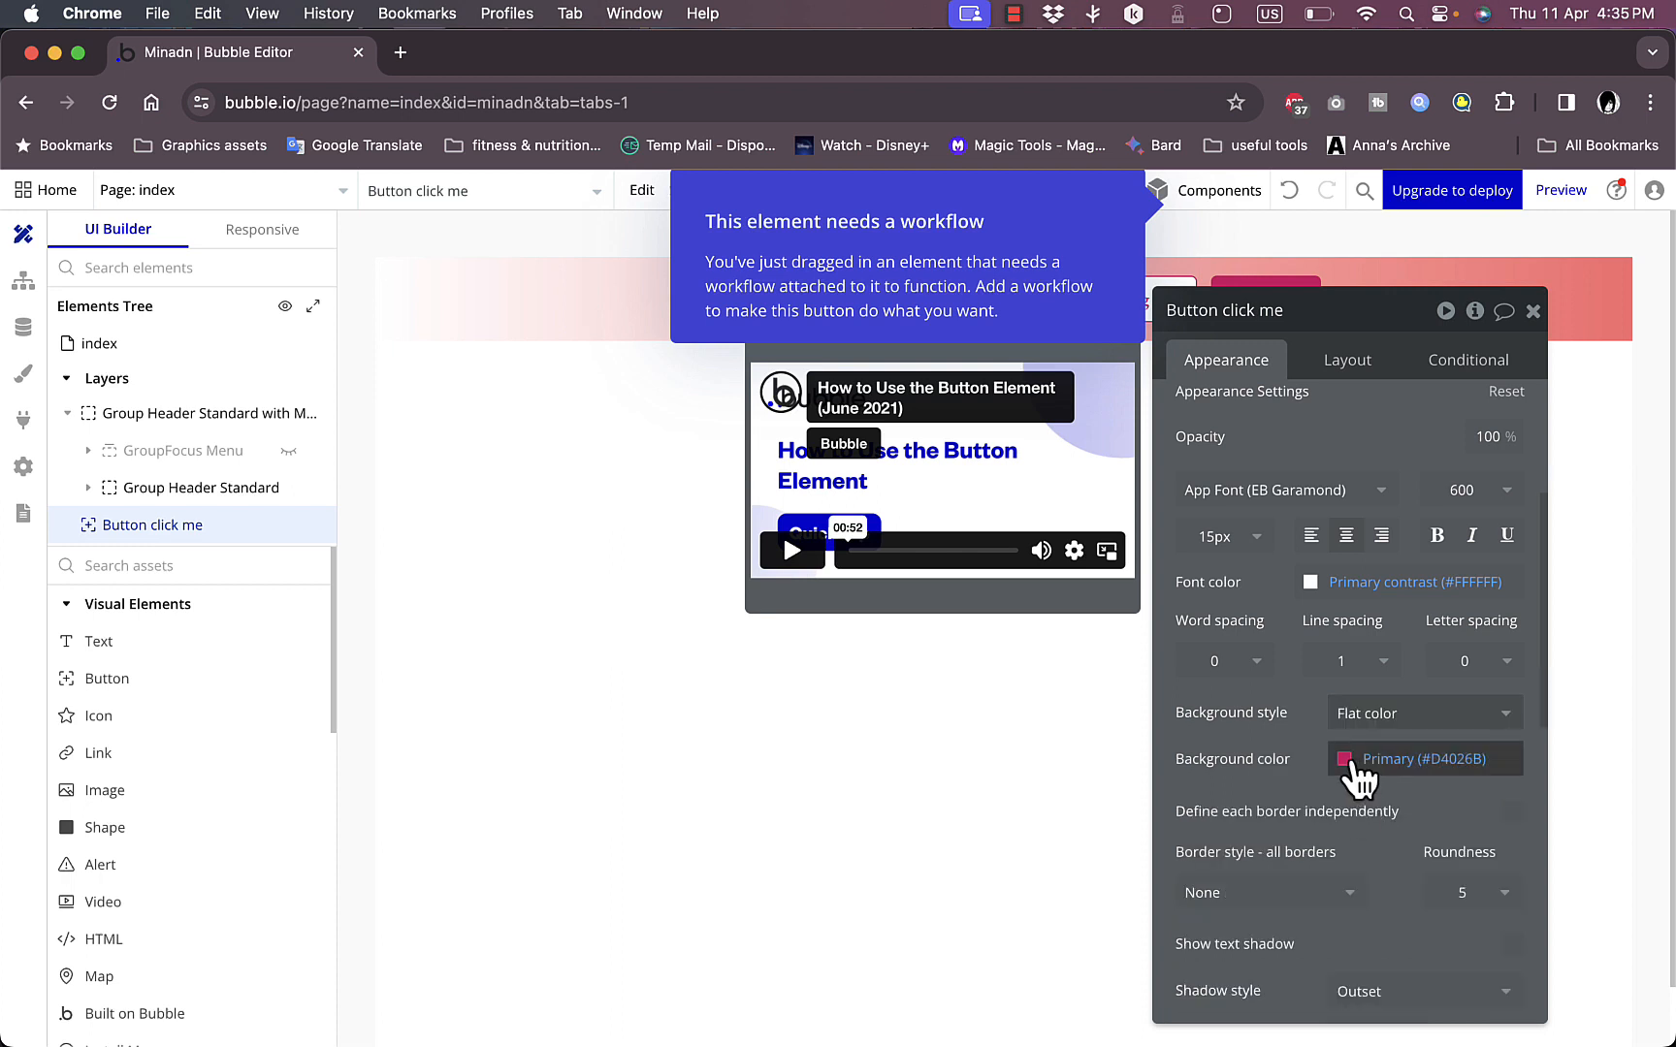
# Step: Set the "click me" button's background color to the lighter pink #FC81BE
pyautogui.click(1350, 759)
pyautogui.moveTo(1350, 759); pyautogui.dragTo(1433, 732)
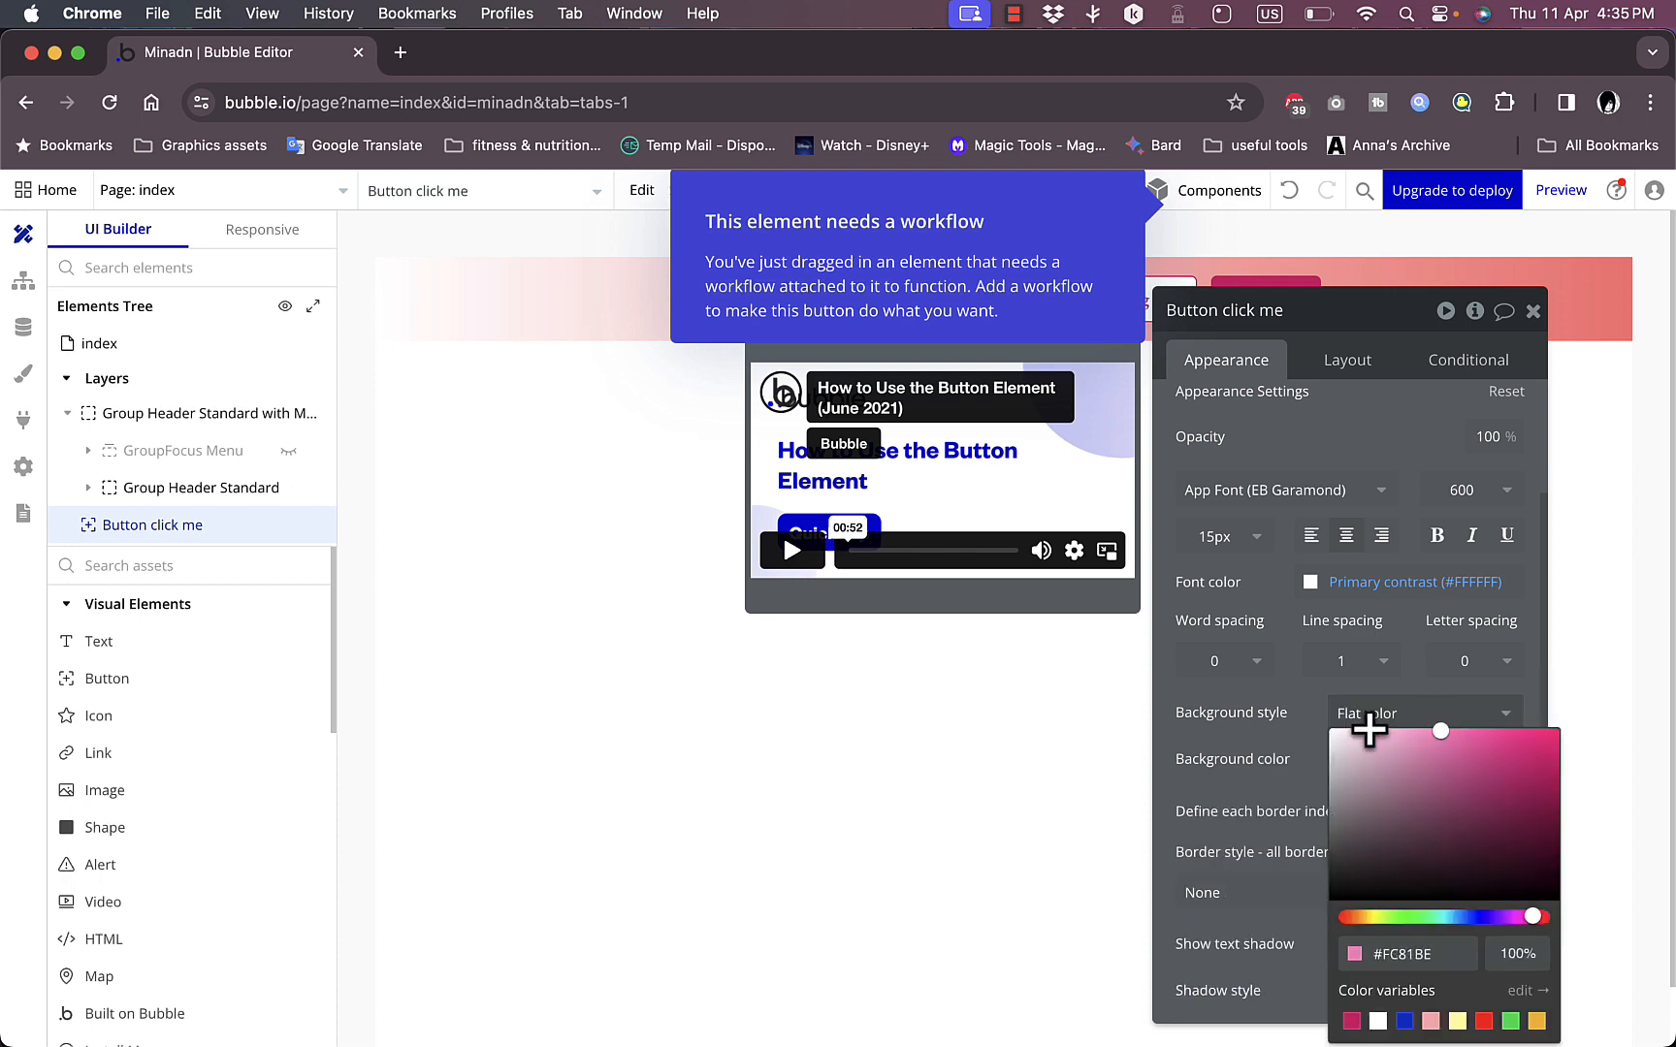
pyautogui.click(1059, 737)
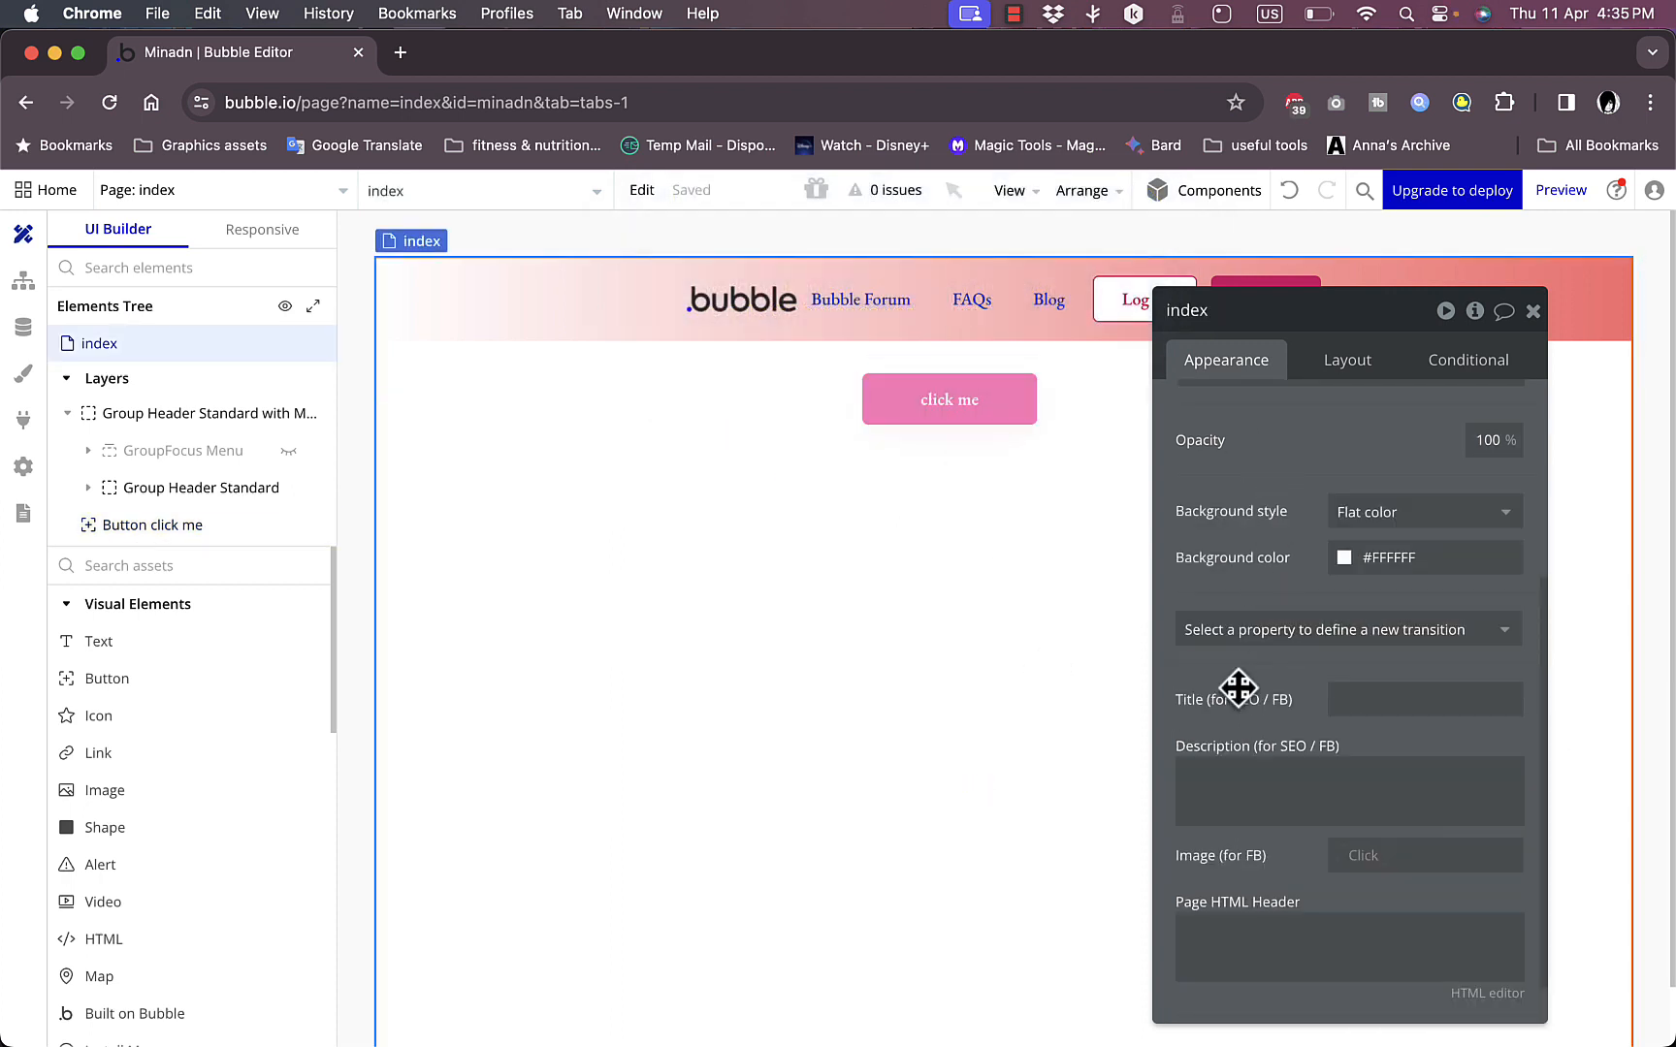
# Step: Review the "click me" button's remaining appearance, layout and conditional settings, then close its property editor and deselect it
pyautogui.click(975, 406)
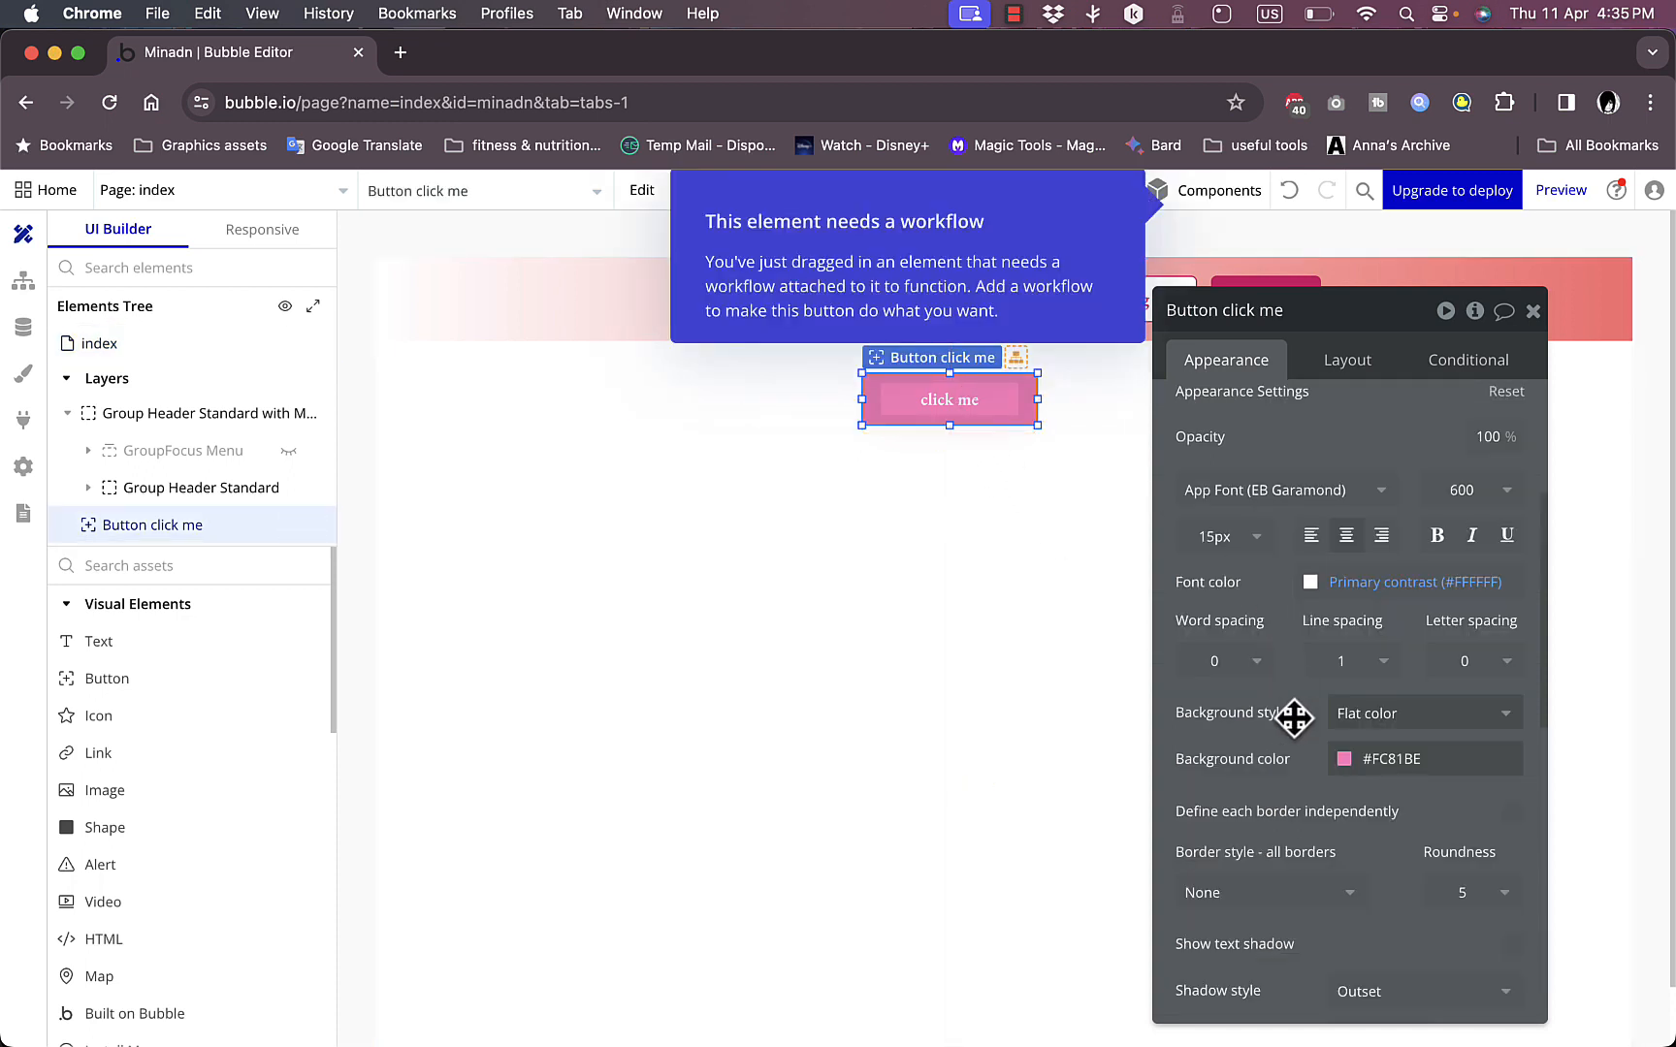
pyautogui.scroll(-5, 1293, 718)
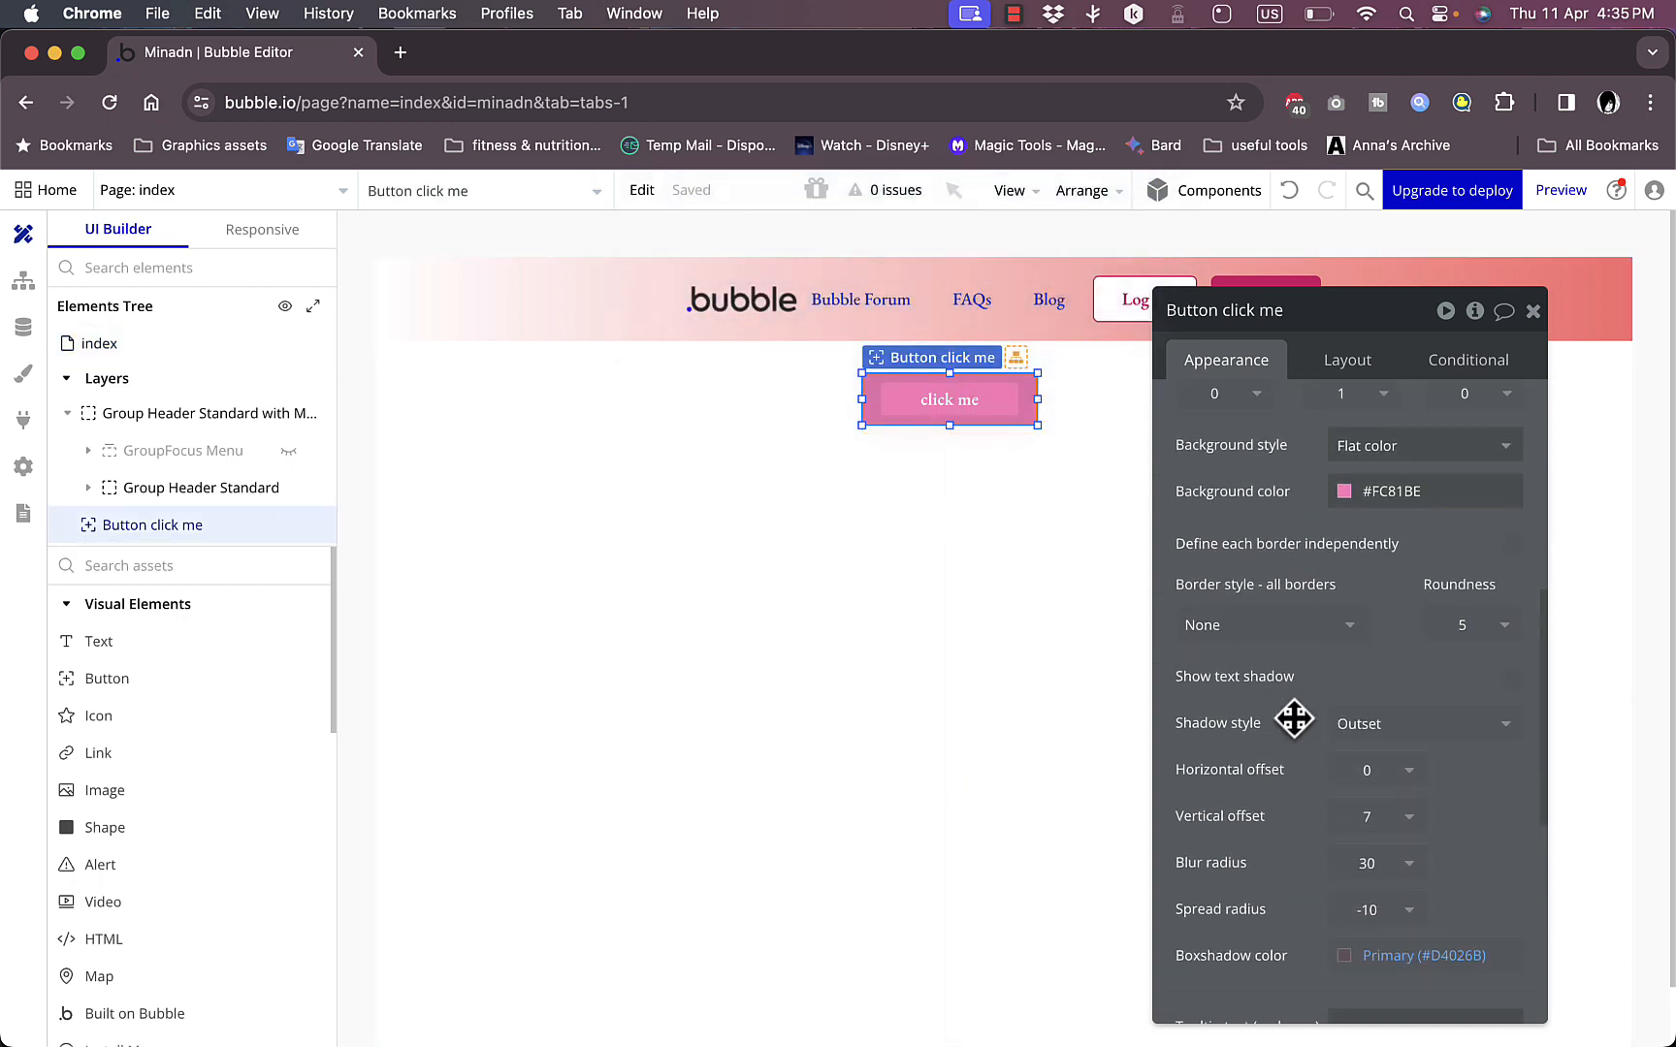
pyautogui.scroll(-3, 1294, 717)
pyautogui.scroll(-8, 1324, 739)
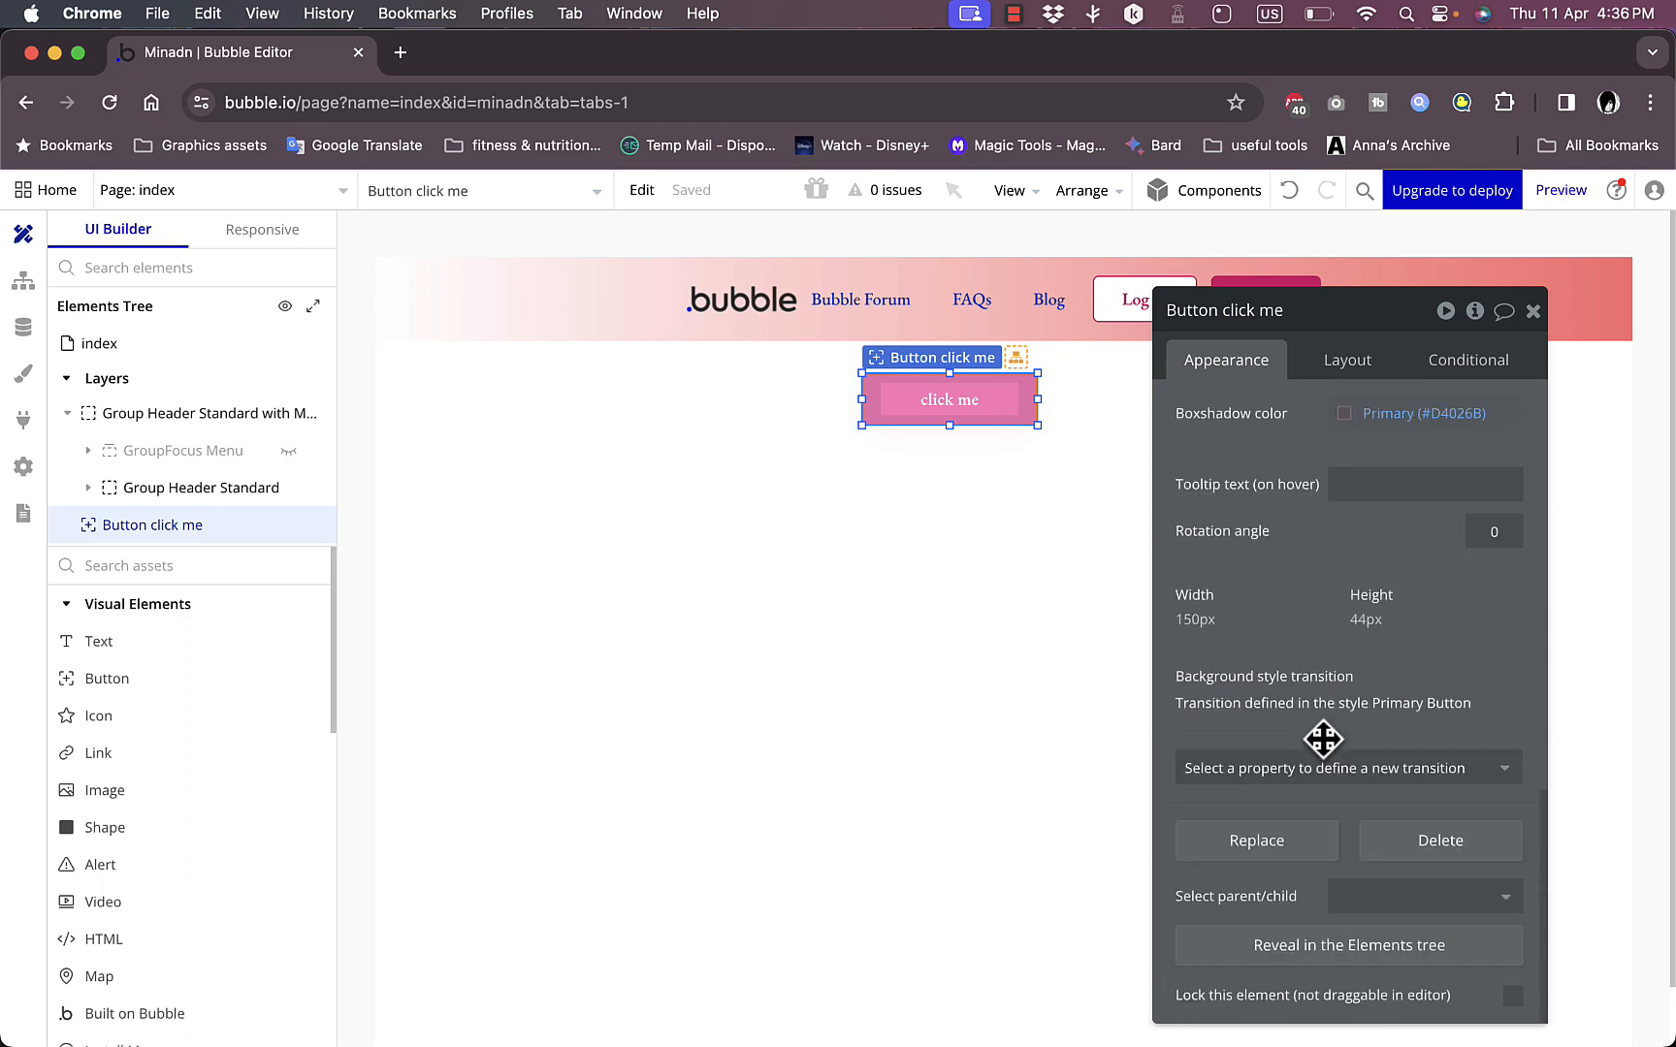
pyautogui.click(1339, 367)
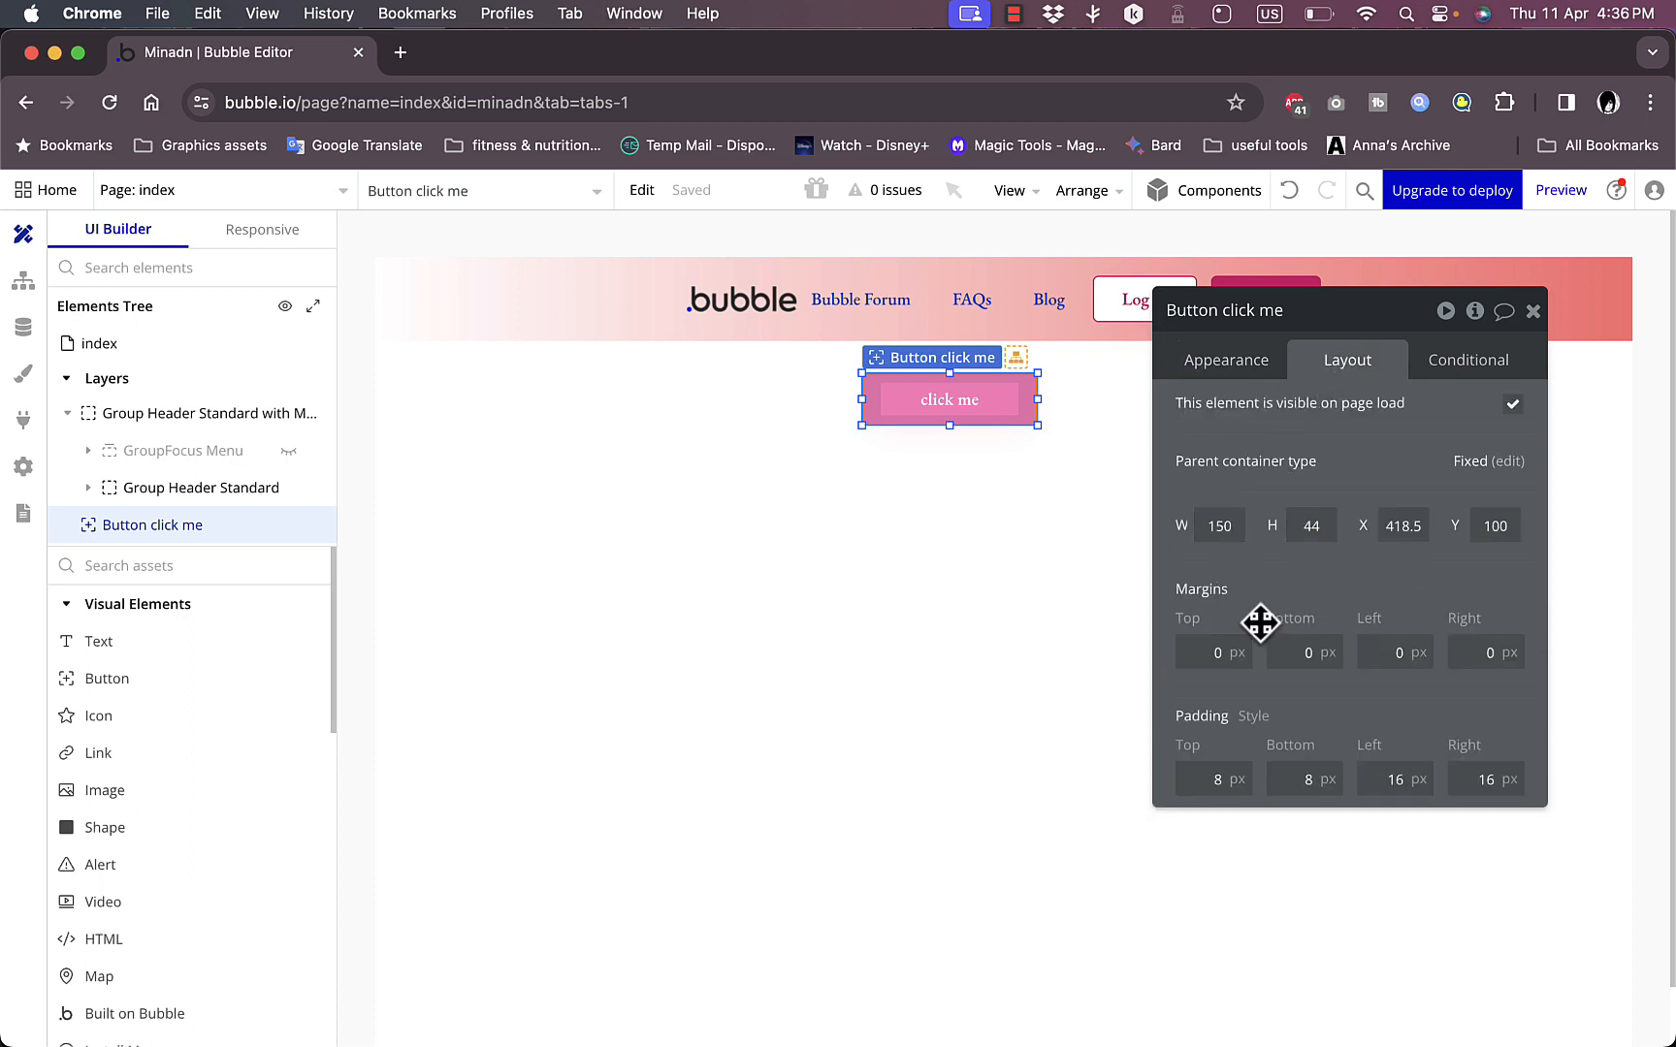
pyautogui.click(1448, 366)
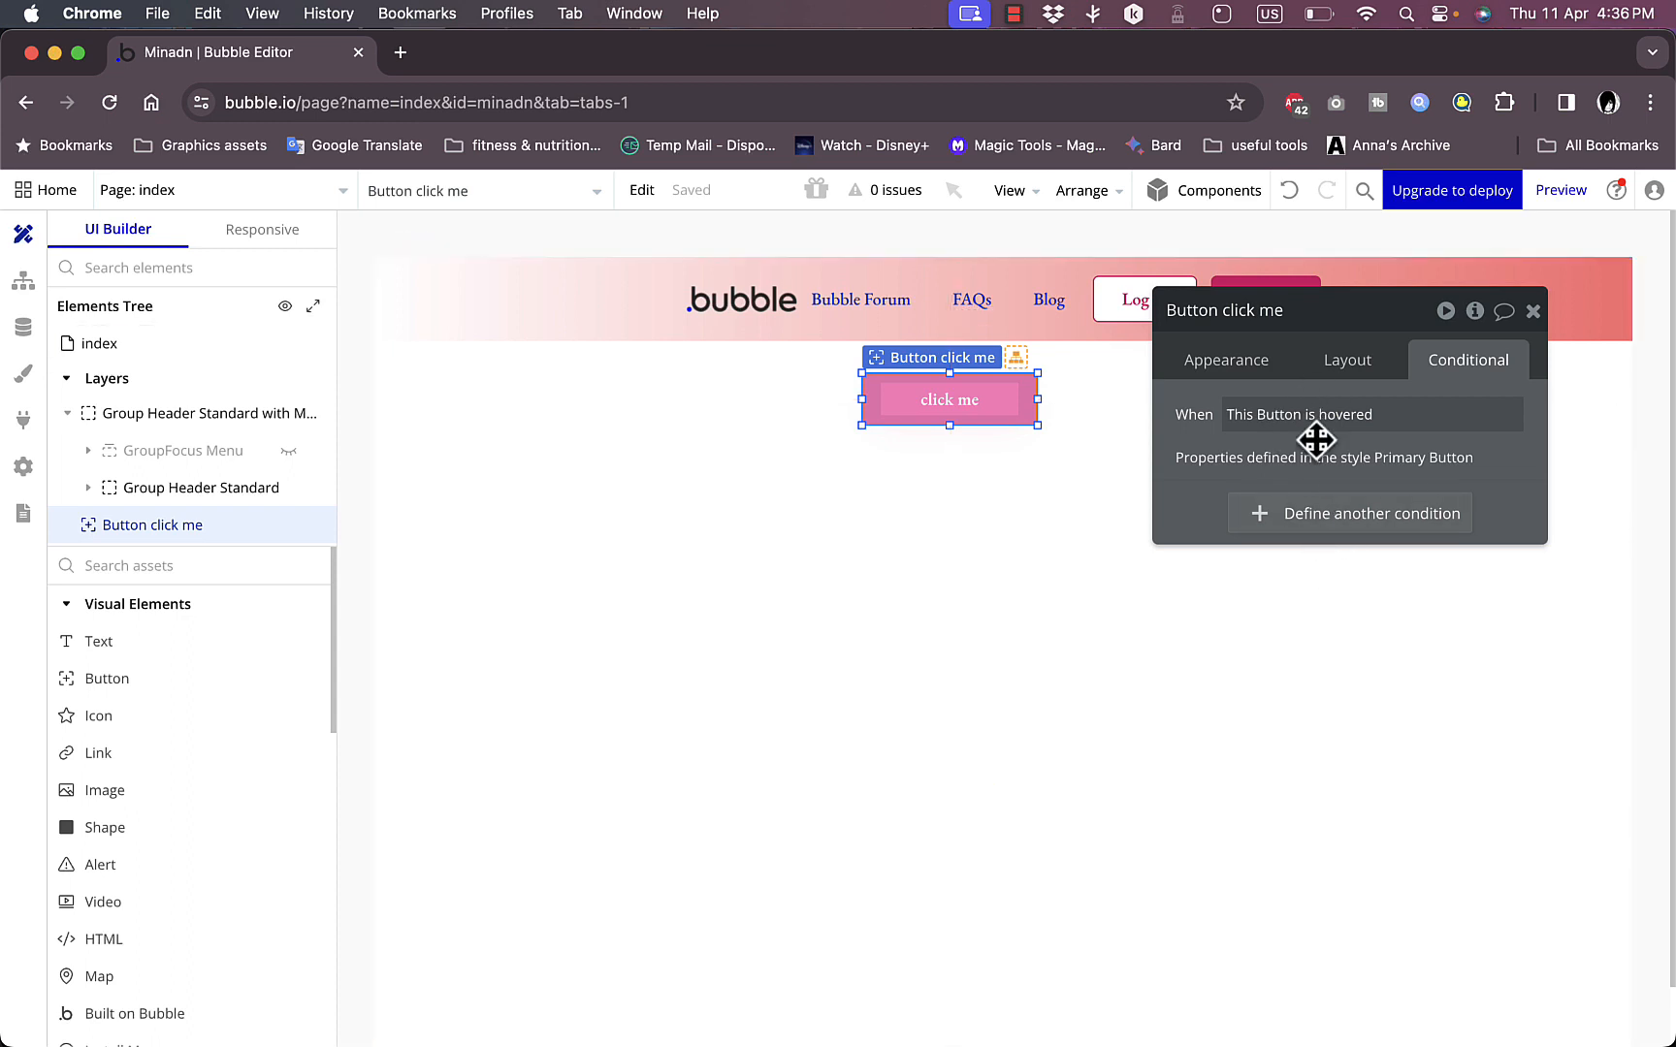
pyautogui.click(1239, 364)
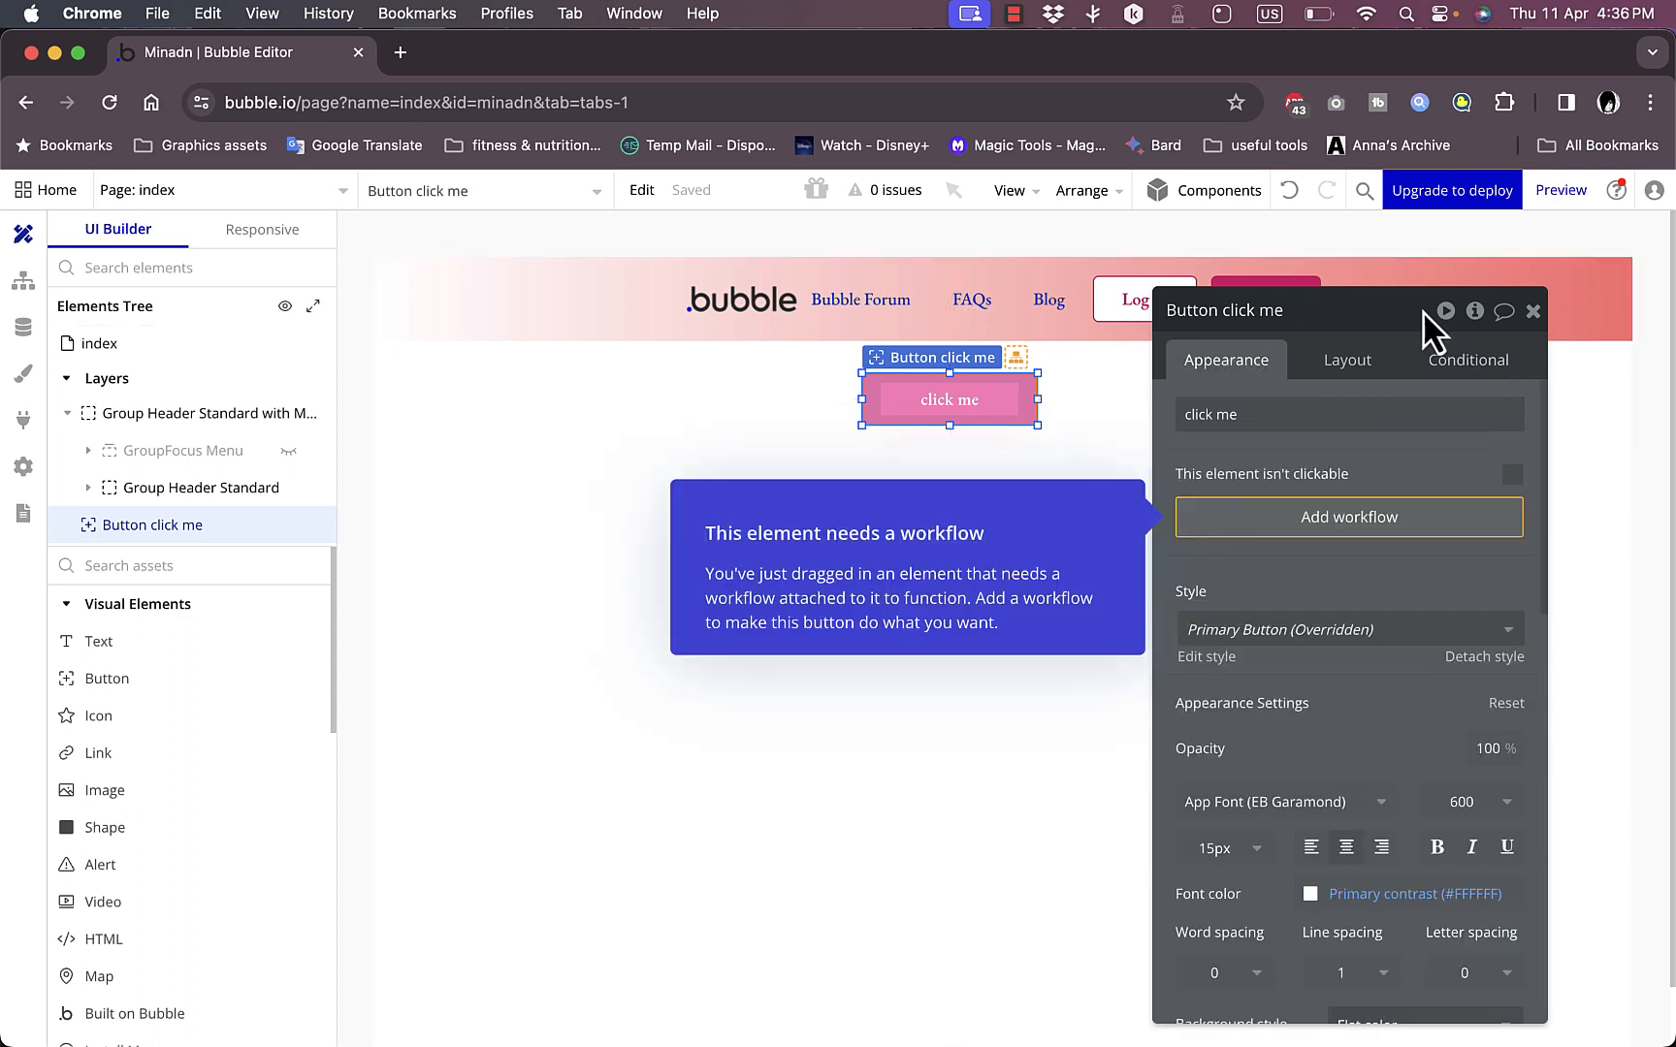
pyautogui.click(1532, 311)
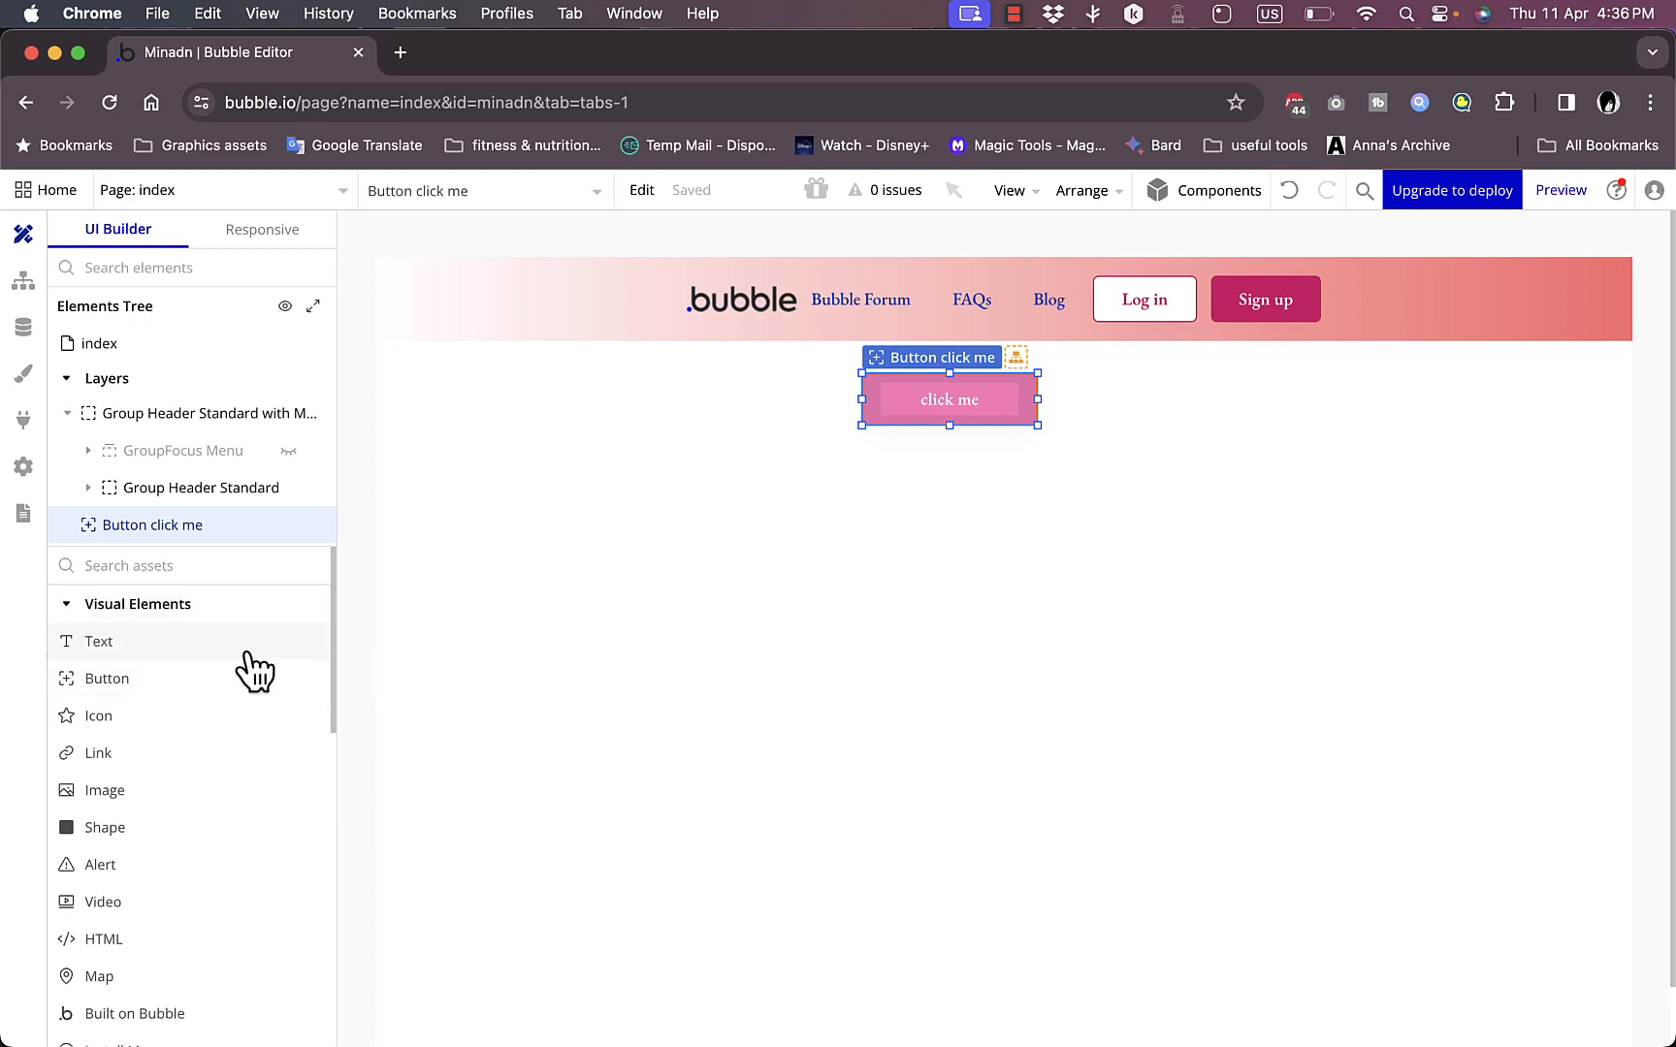
pyautogui.press('Escape')
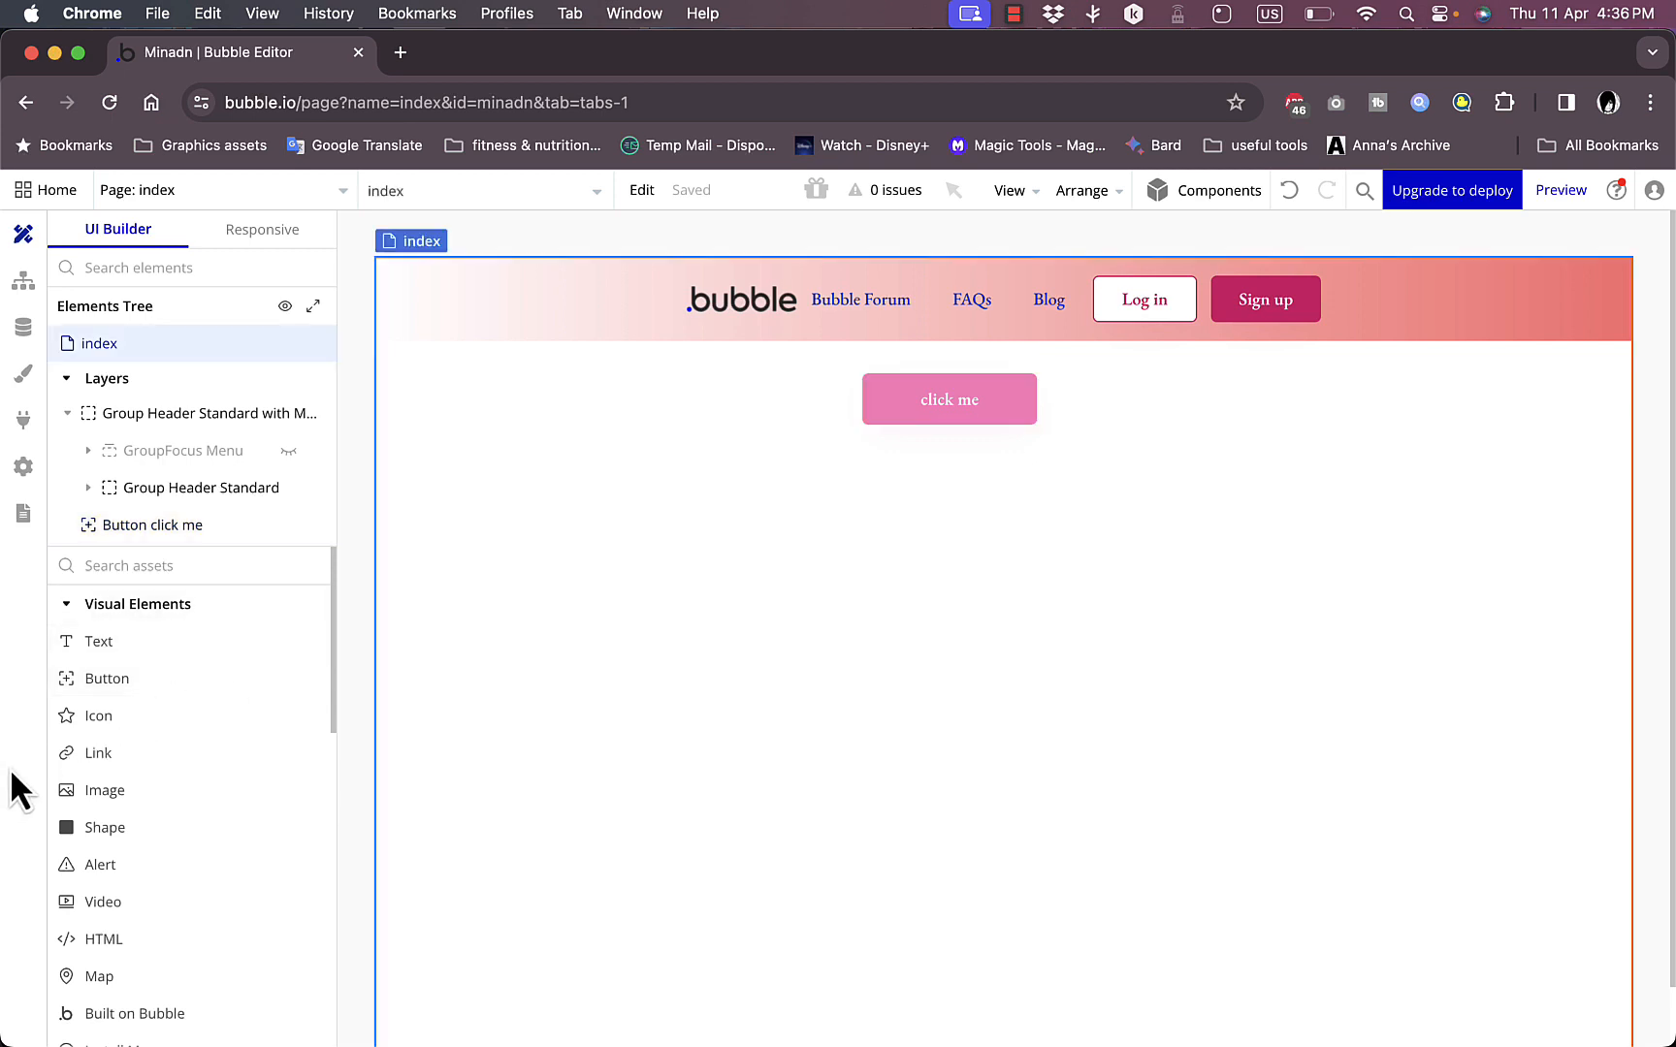
# Step: Insert the "Deploy within minutes" hero component with the side image from the component library onto the page
pyautogui.click(1229, 192)
pyautogui.scroll(-3, 1529, 621)
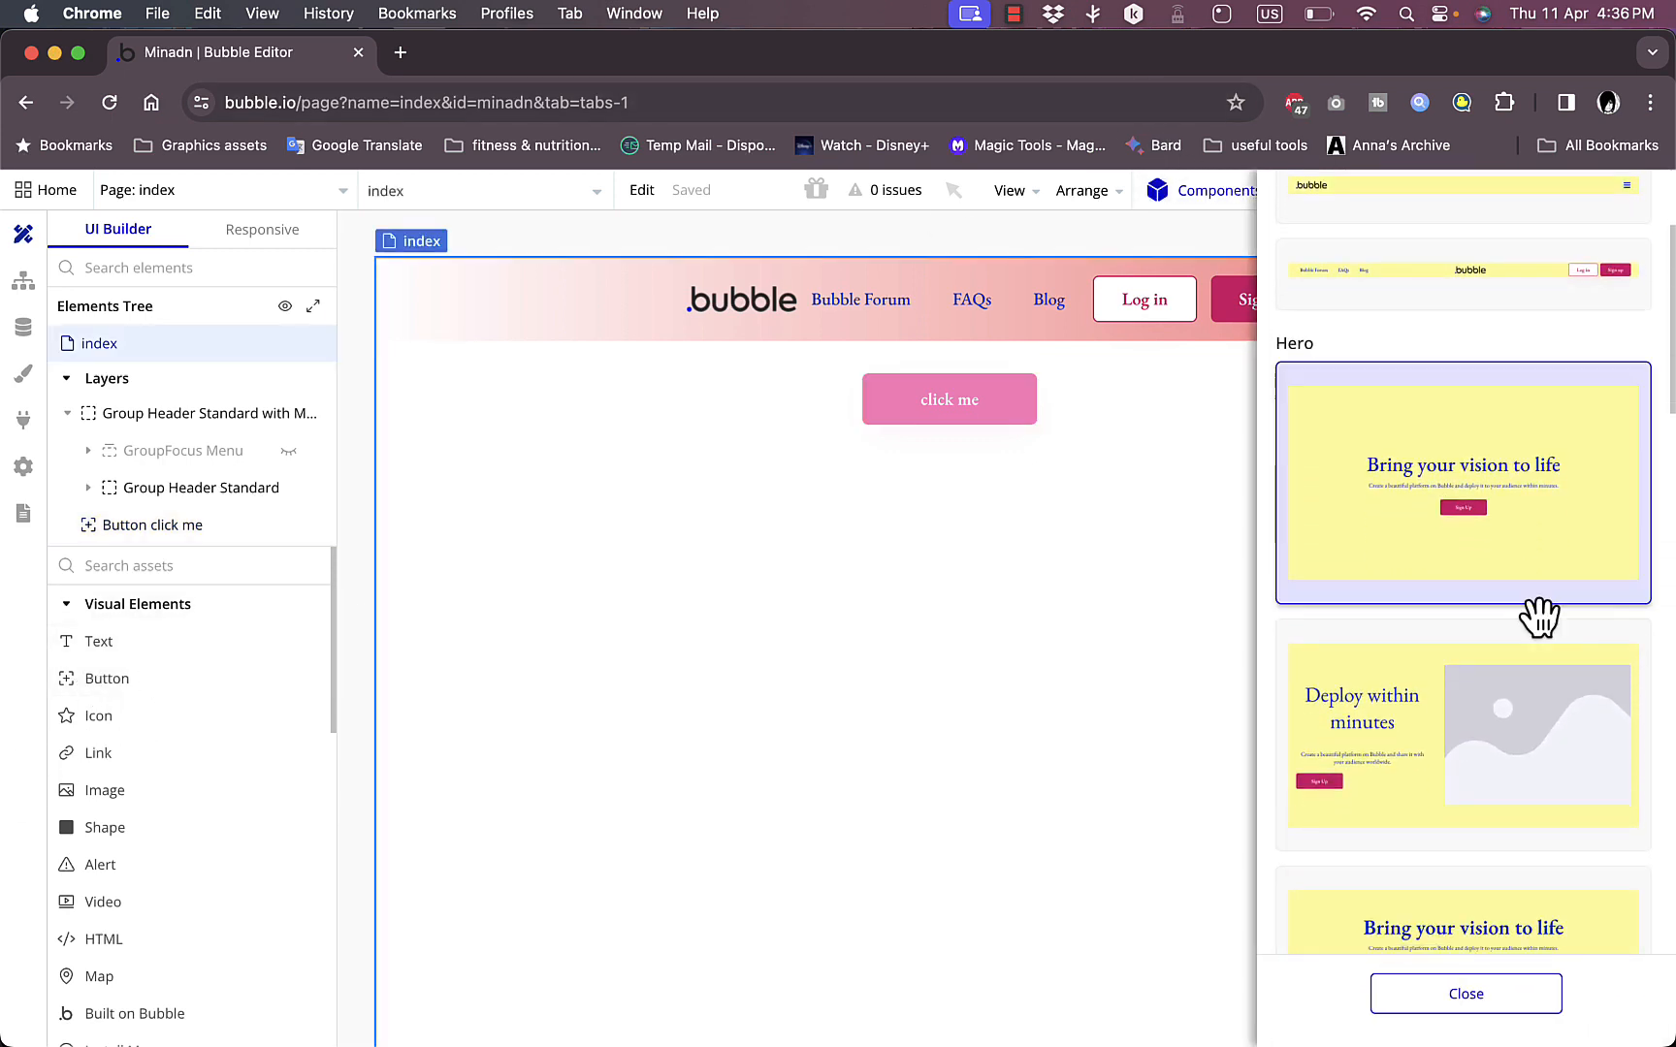
pyautogui.scroll(-1, 1540, 617)
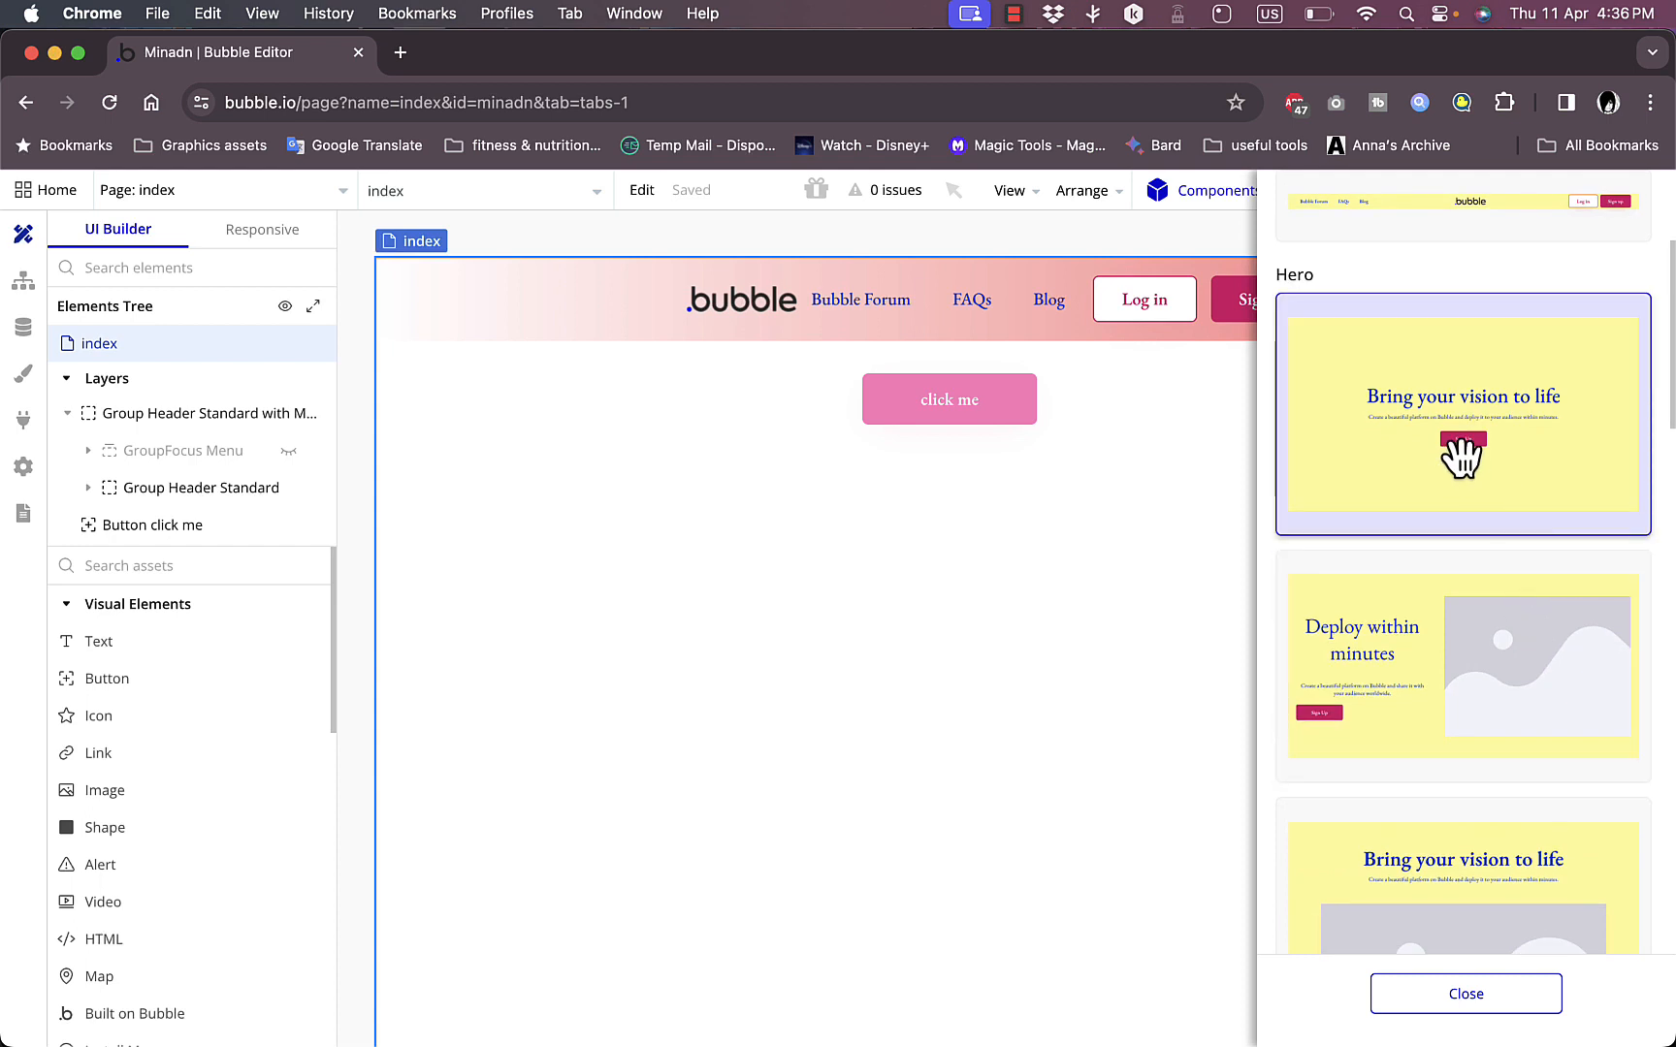
pyautogui.moveTo(1481, 636); pyautogui.dragTo(819, 617)
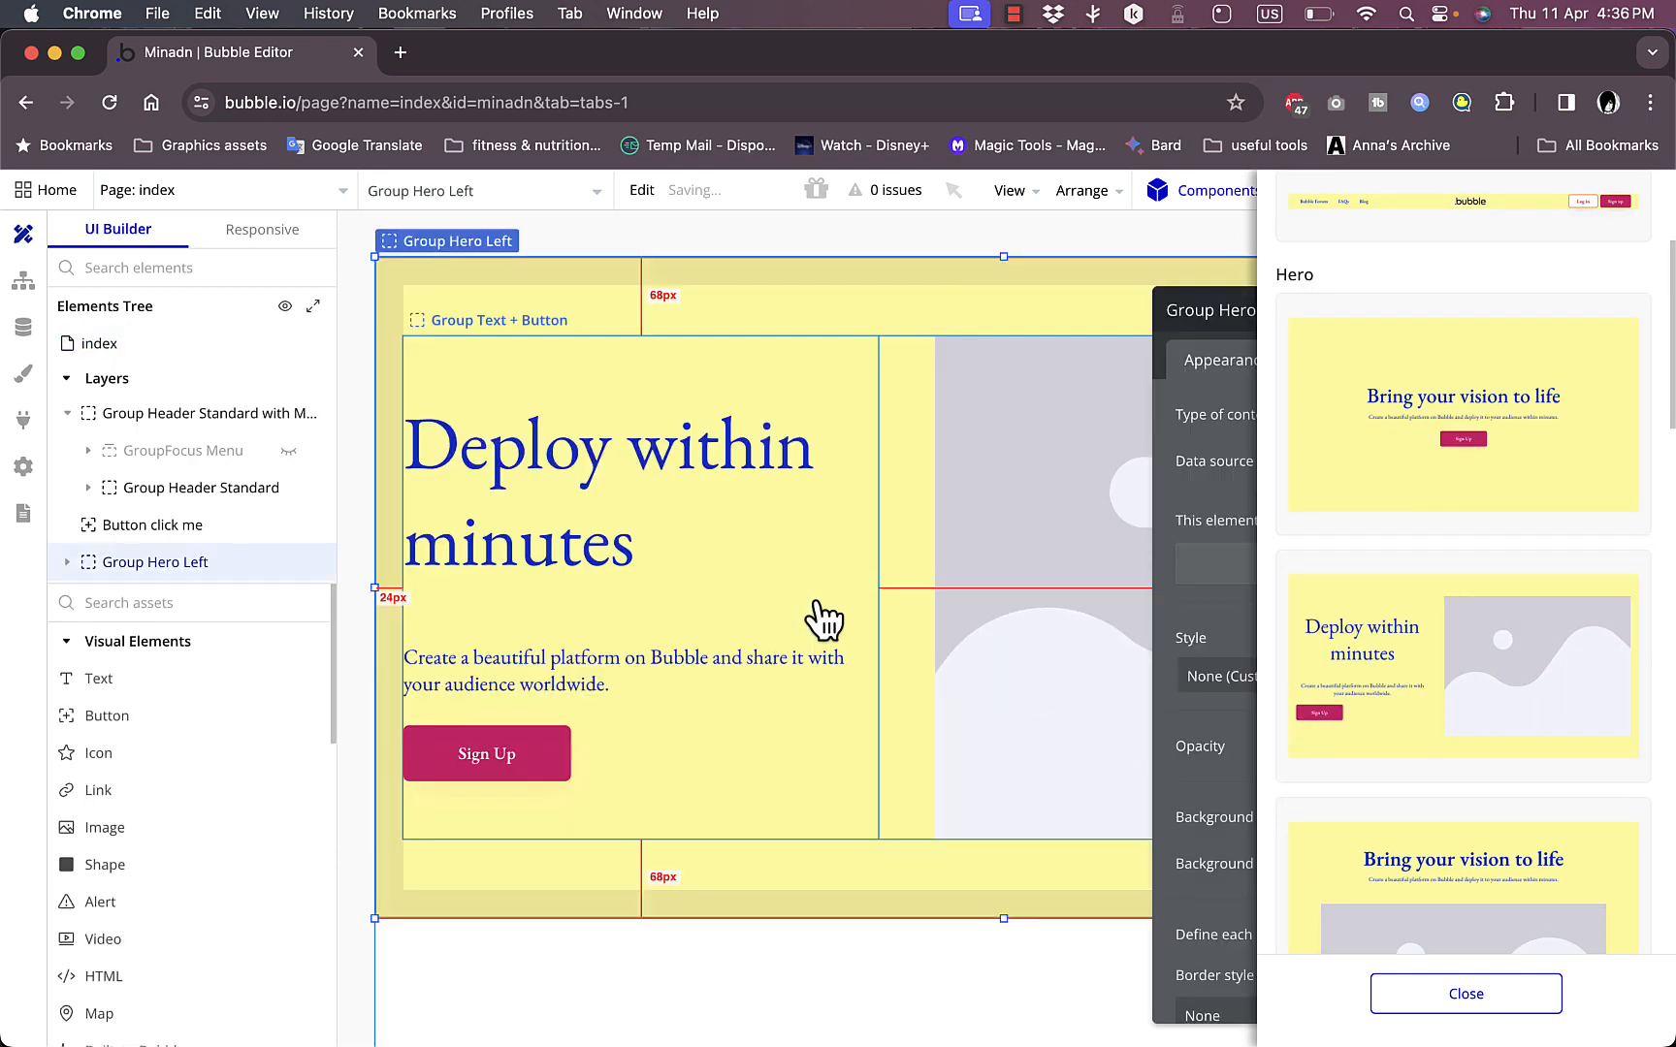
pyautogui.click(667, 489)
pyautogui.moveTo(668, 488)
pyautogui.mouseDown()
pyautogui.moveTo(696, 463)
pyautogui.moveTo(636, 449)
pyautogui.moveTo(659, 516)
pyautogui.mouseUp()
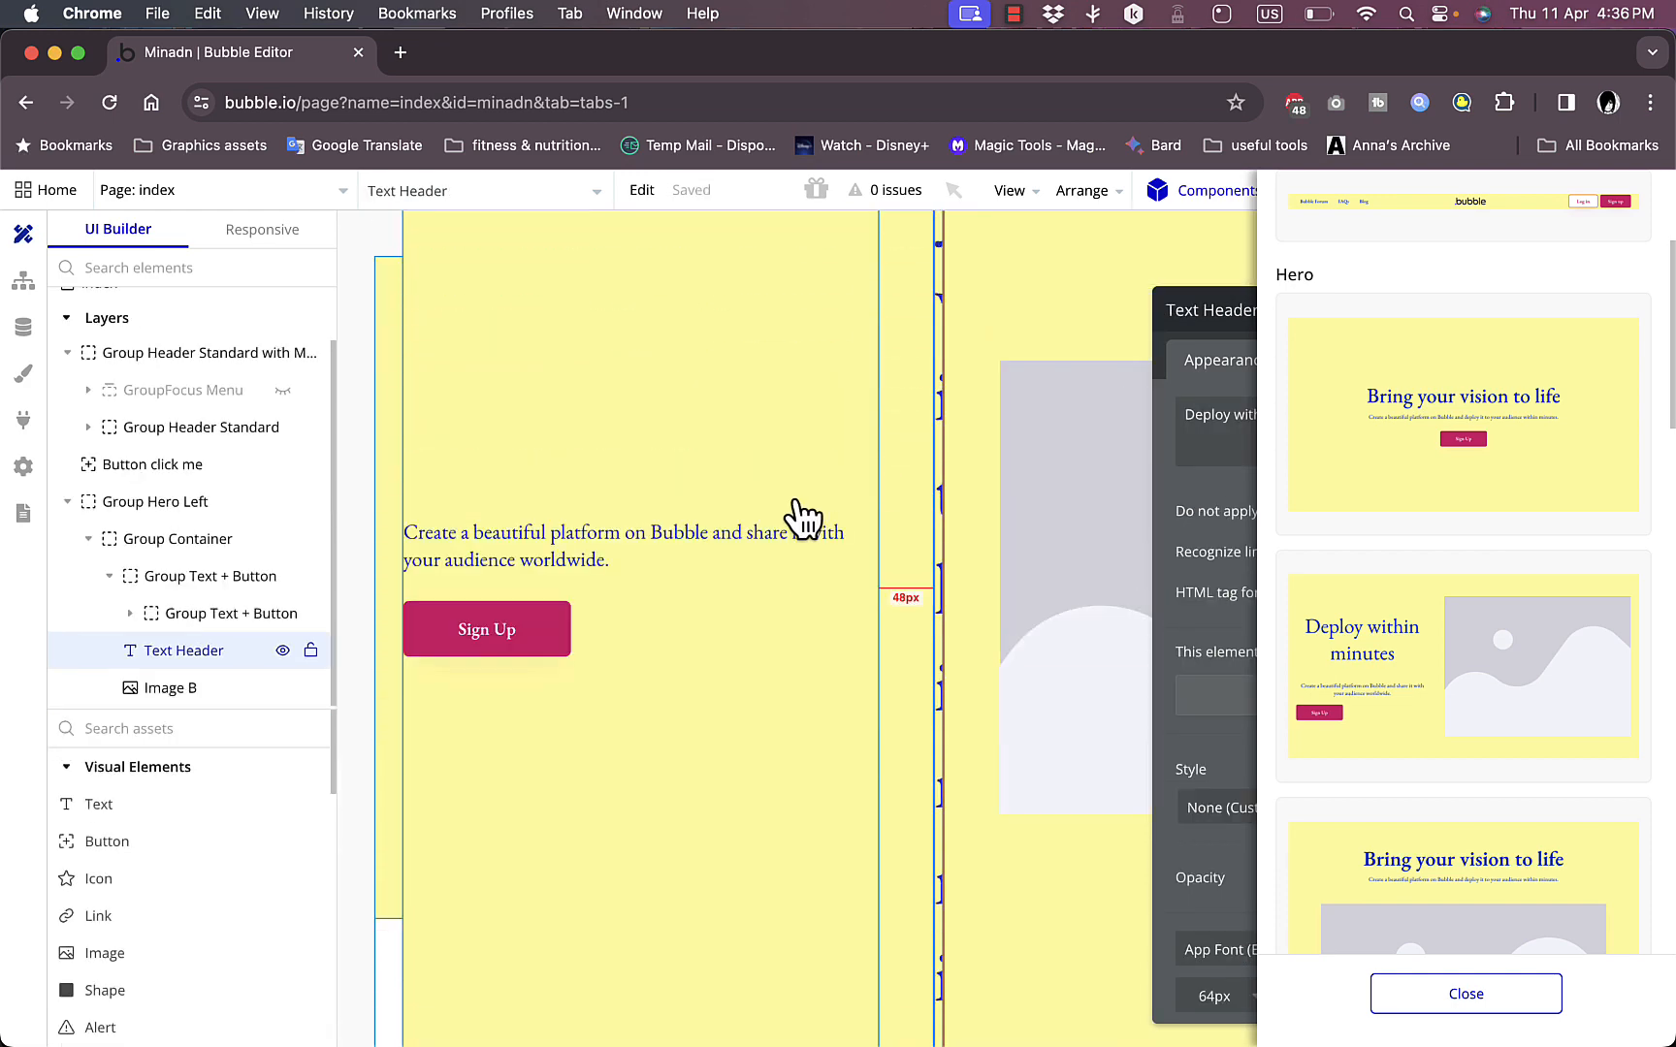
pyautogui.press('super+z')
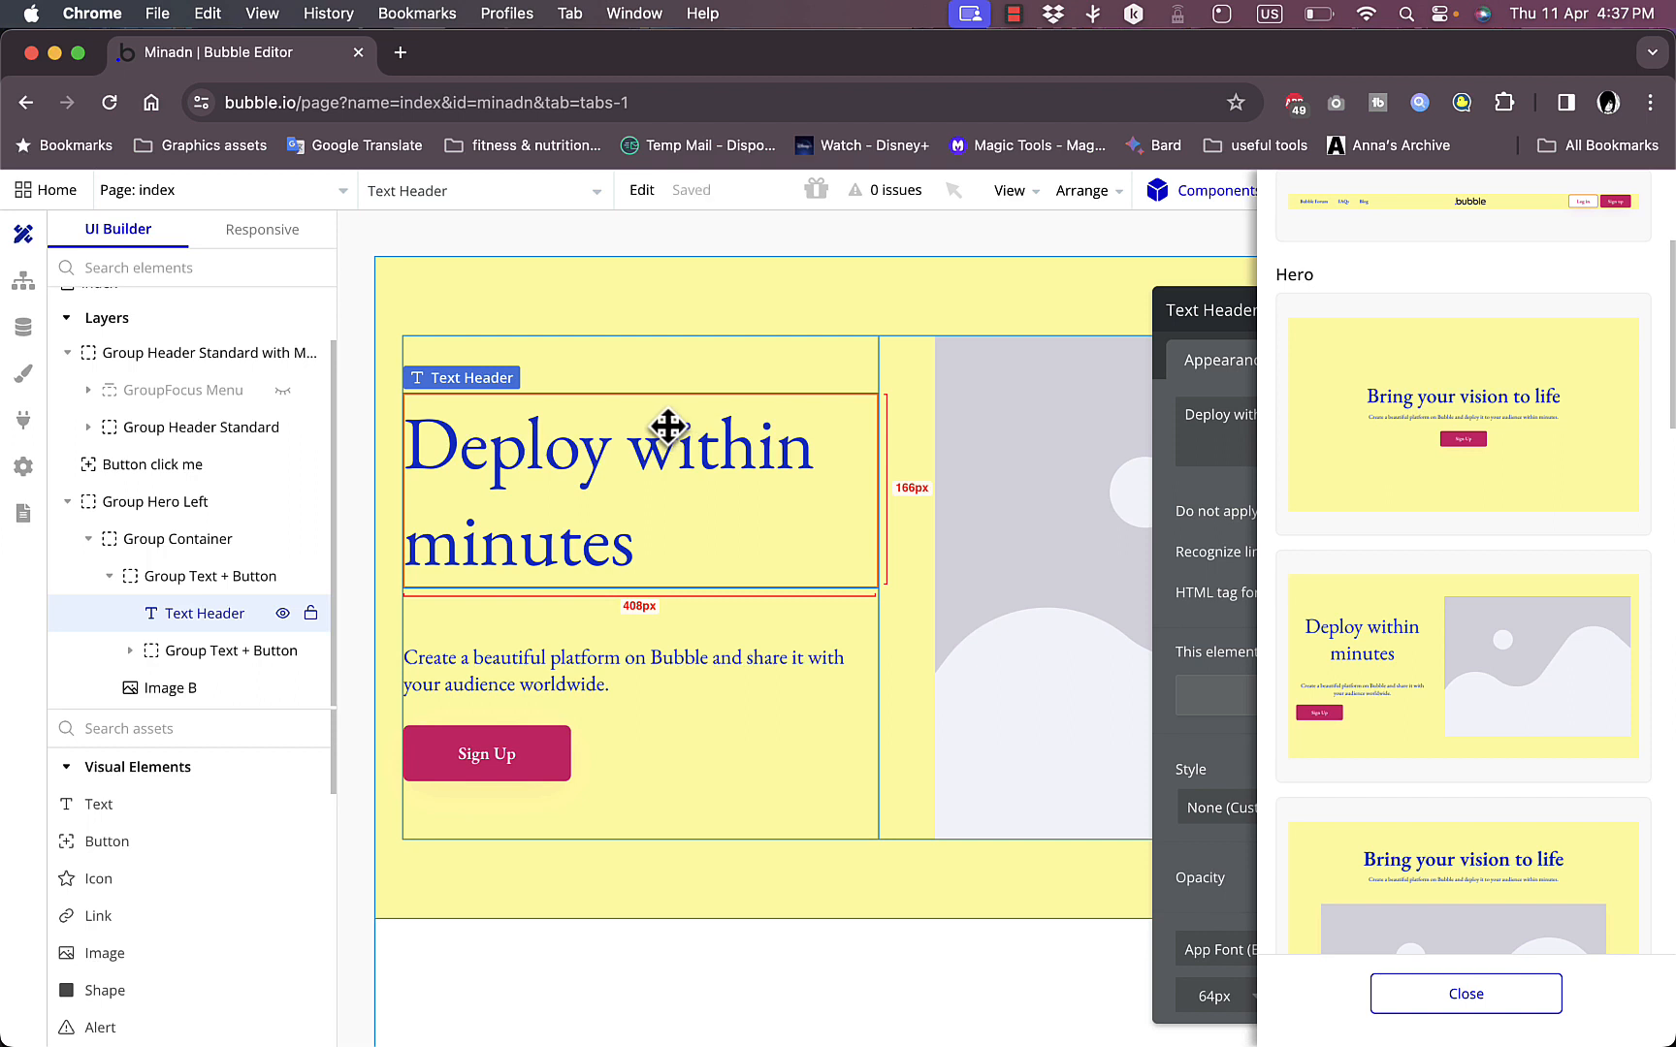
# Step: Move the "Deploy within minutes" heading out of its text group to below the hero's button and image
pyautogui.moveTo(619, 460); pyautogui.dragTo(630, 776)
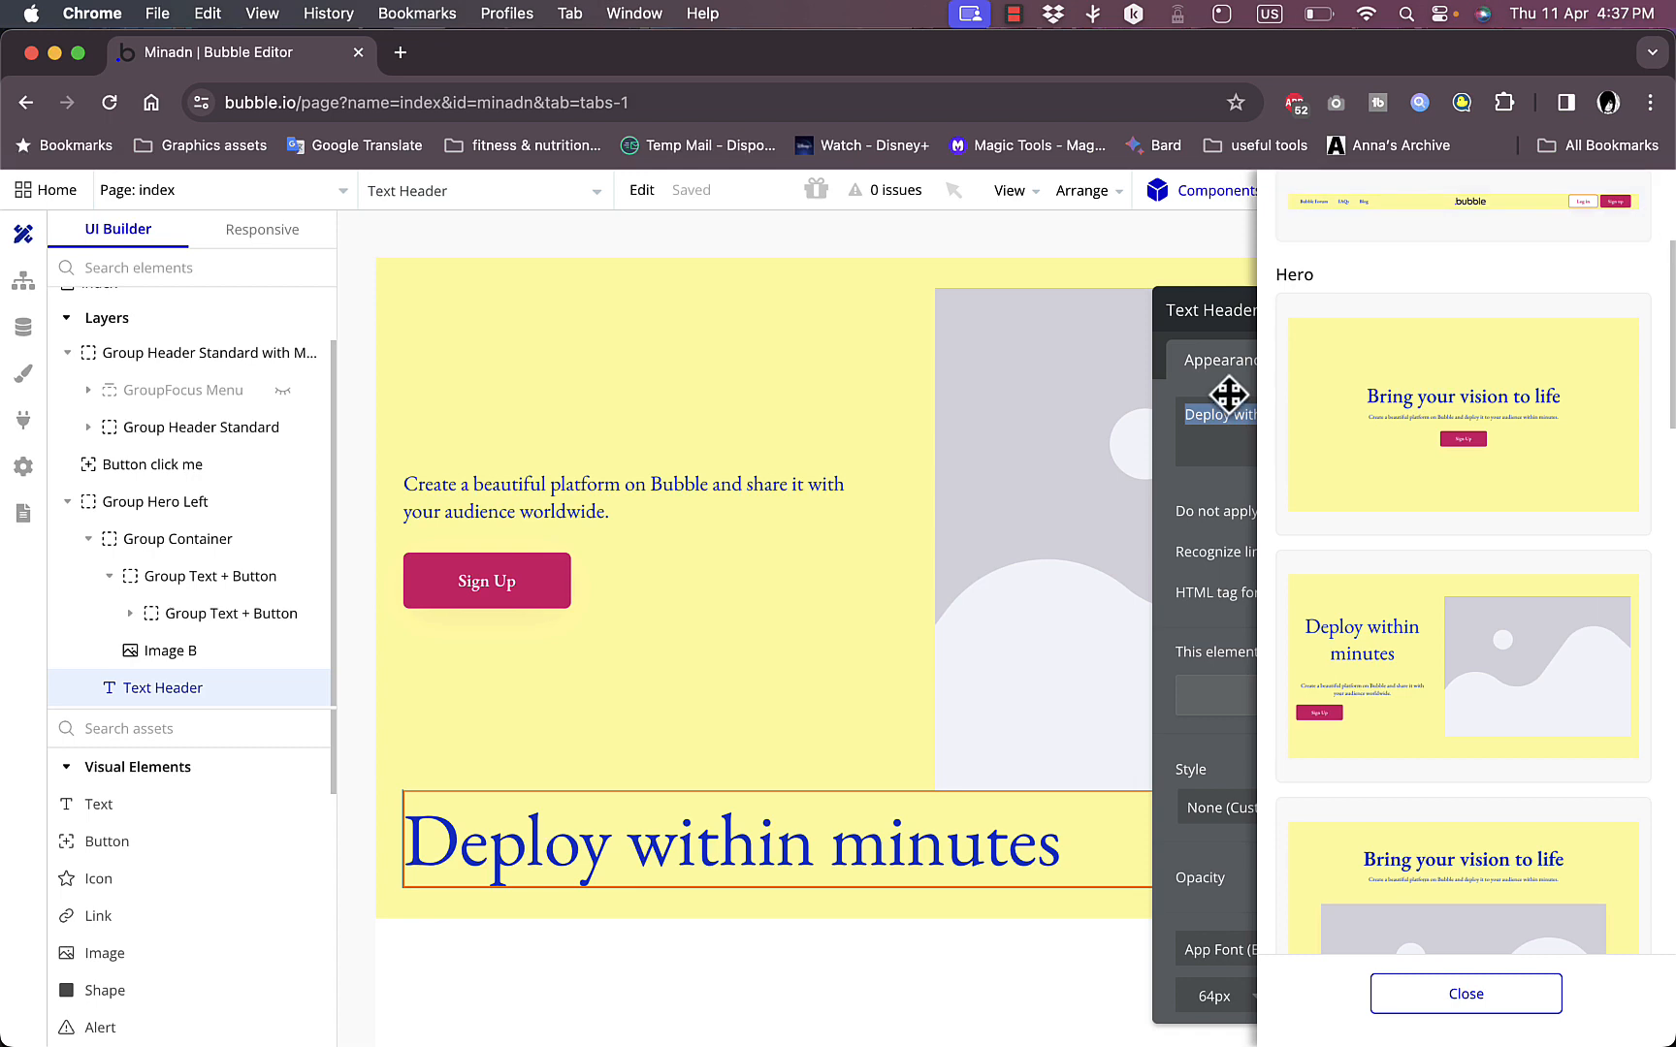
# Step: Browse the component library and insert the two-column "Welcome to Bubble" sign-up component with an image onto the page
pyautogui.scroll(-10, 1376, 497)
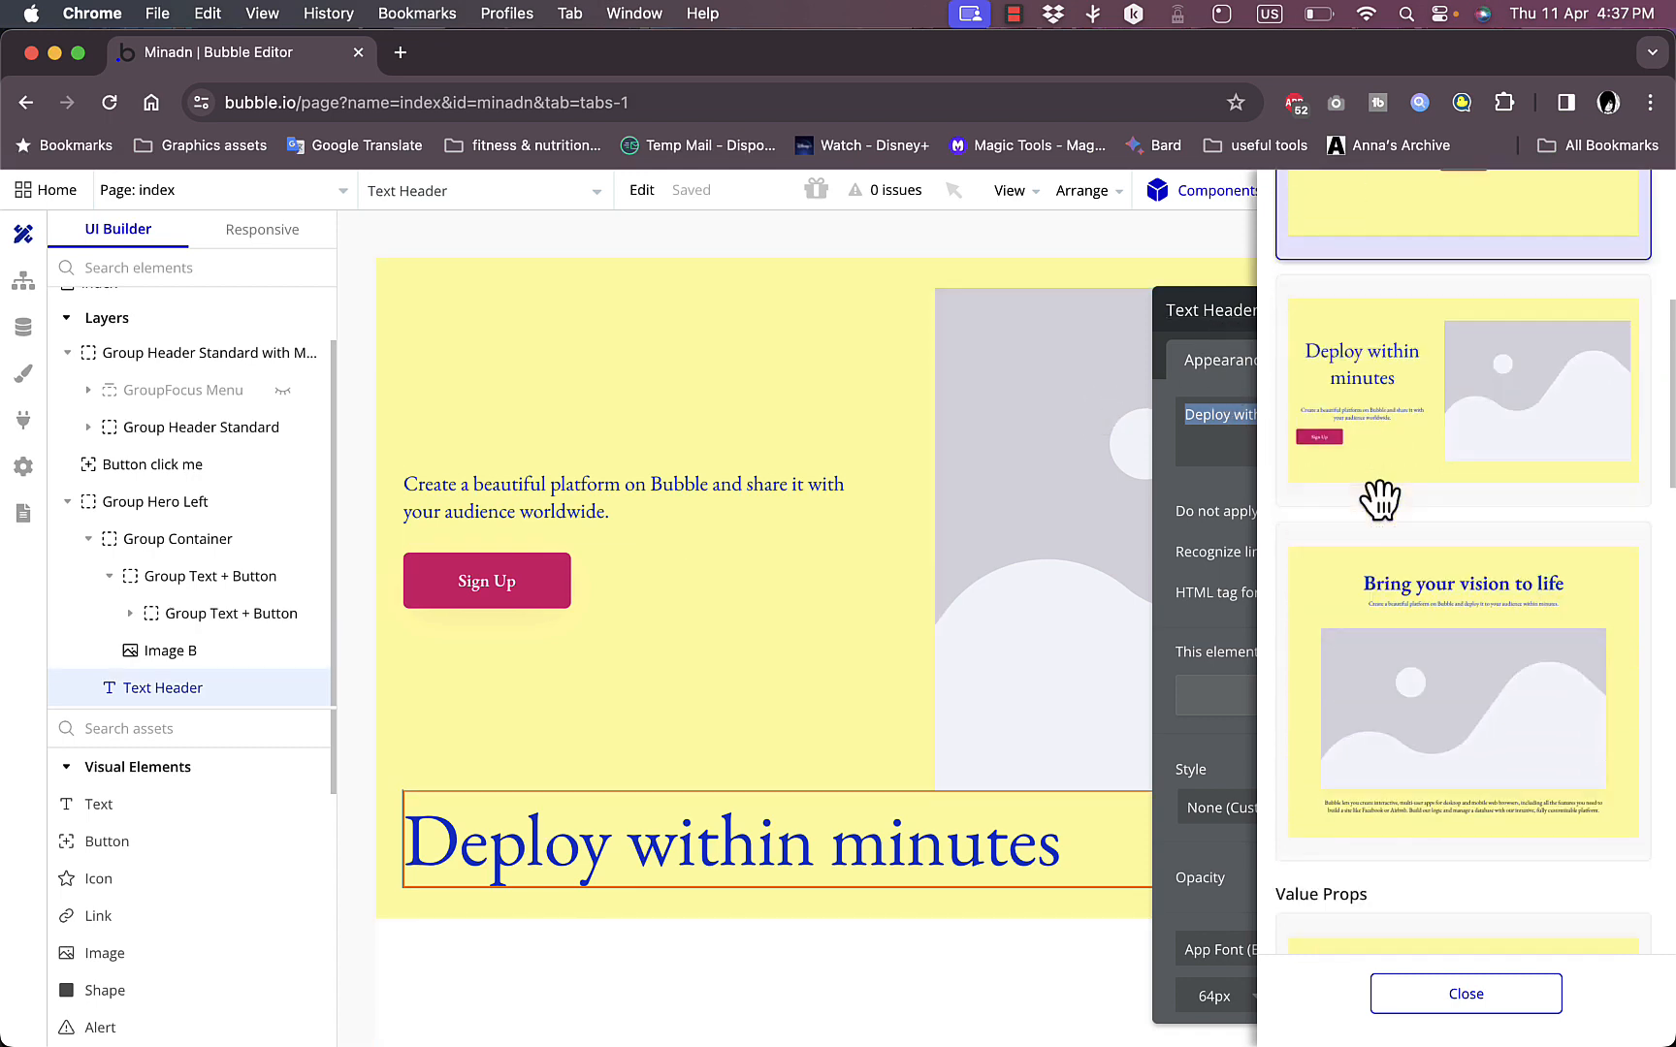
pyautogui.scroll(-10, 1379, 498)
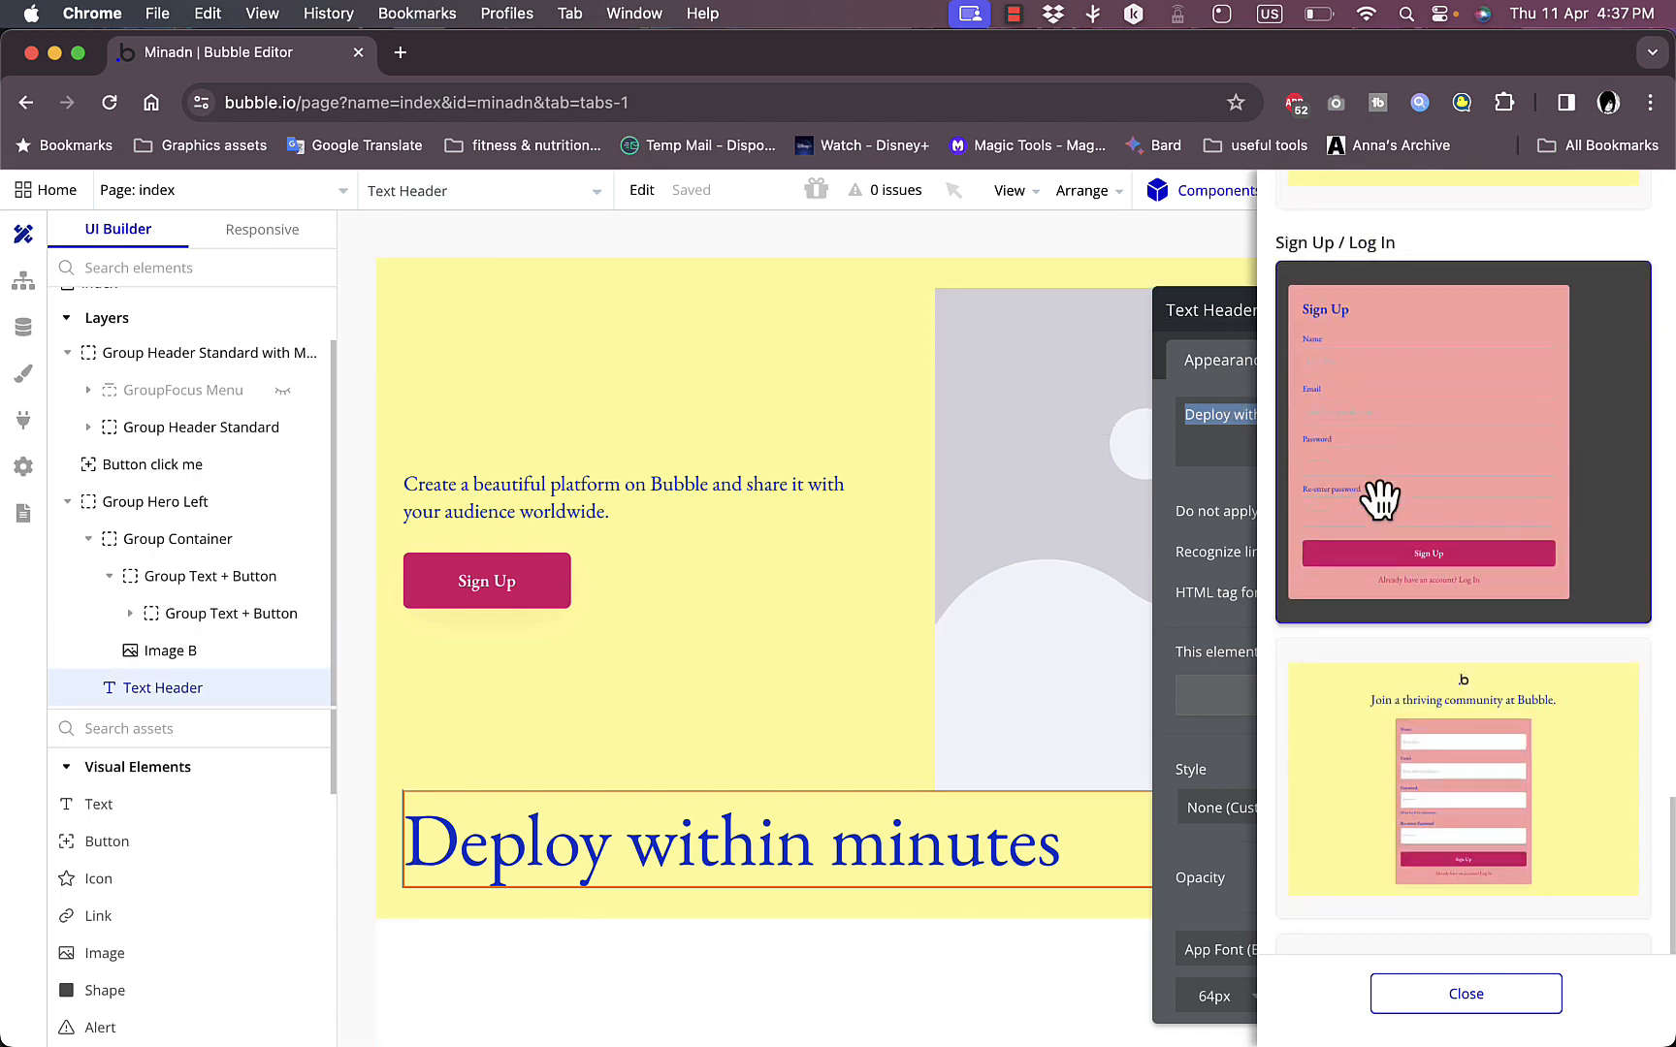
pyautogui.scroll(7, 1379, 497)
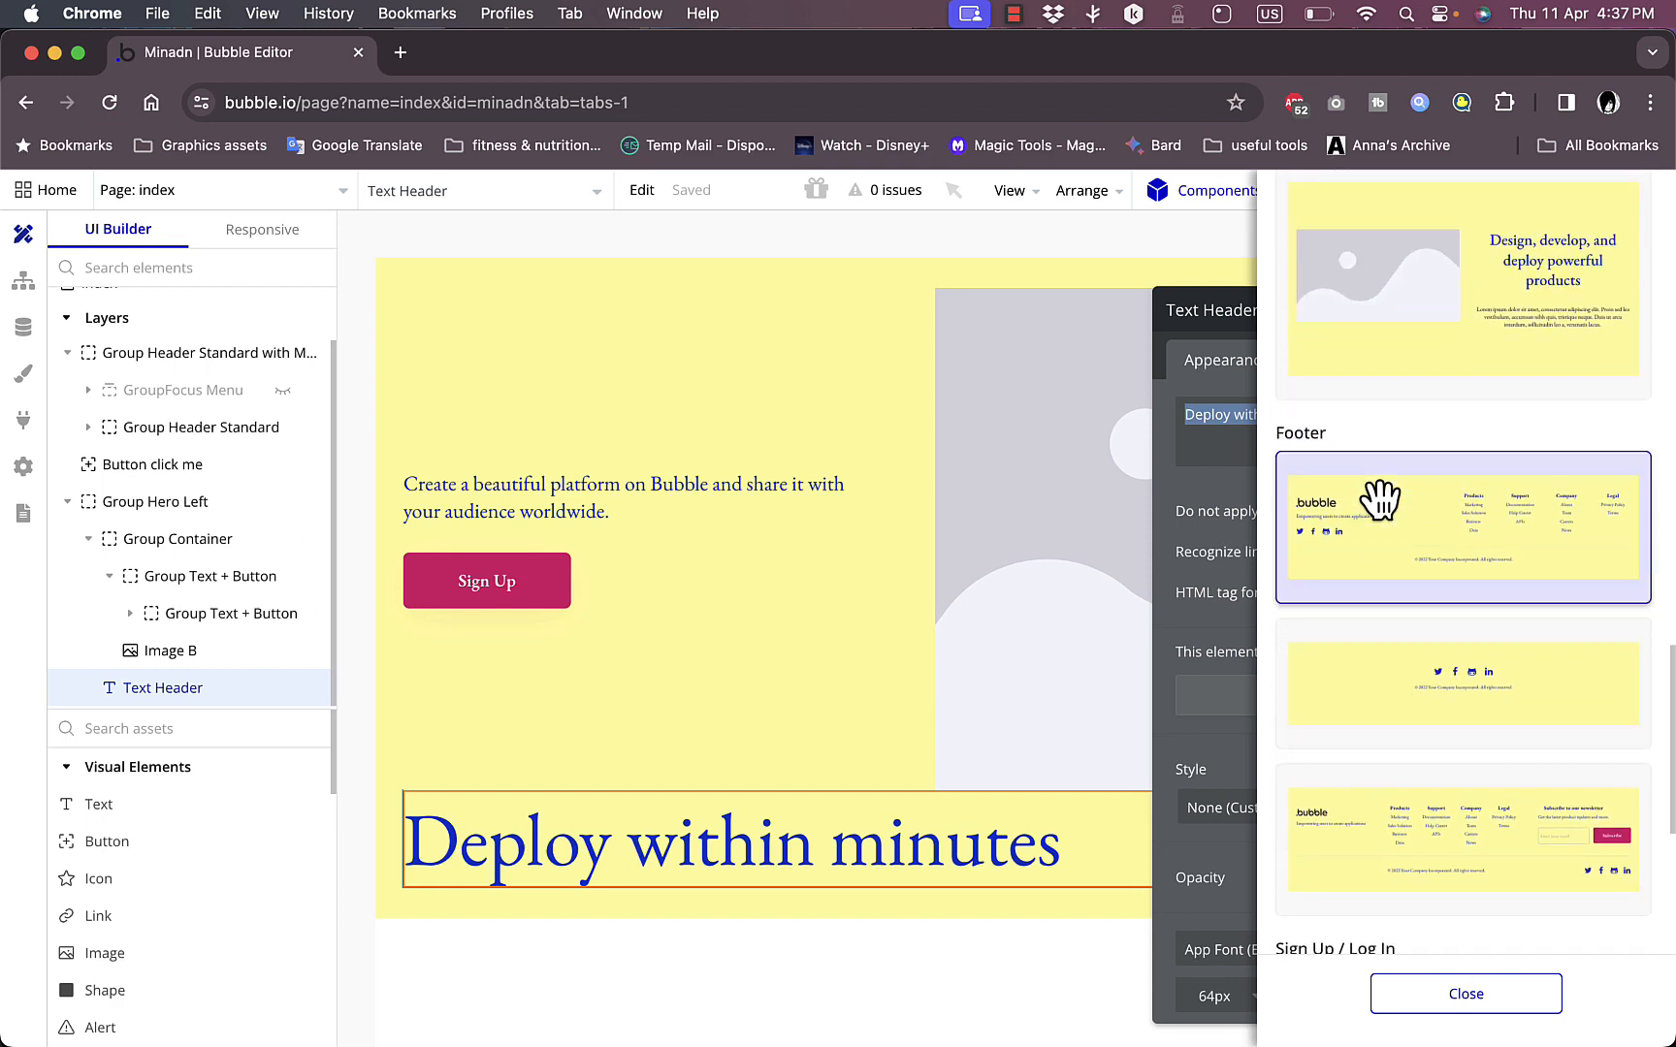
pyautogui.scroll(-6, 1452, 628)
pyautogui.scroll(-4, 1458, 626)
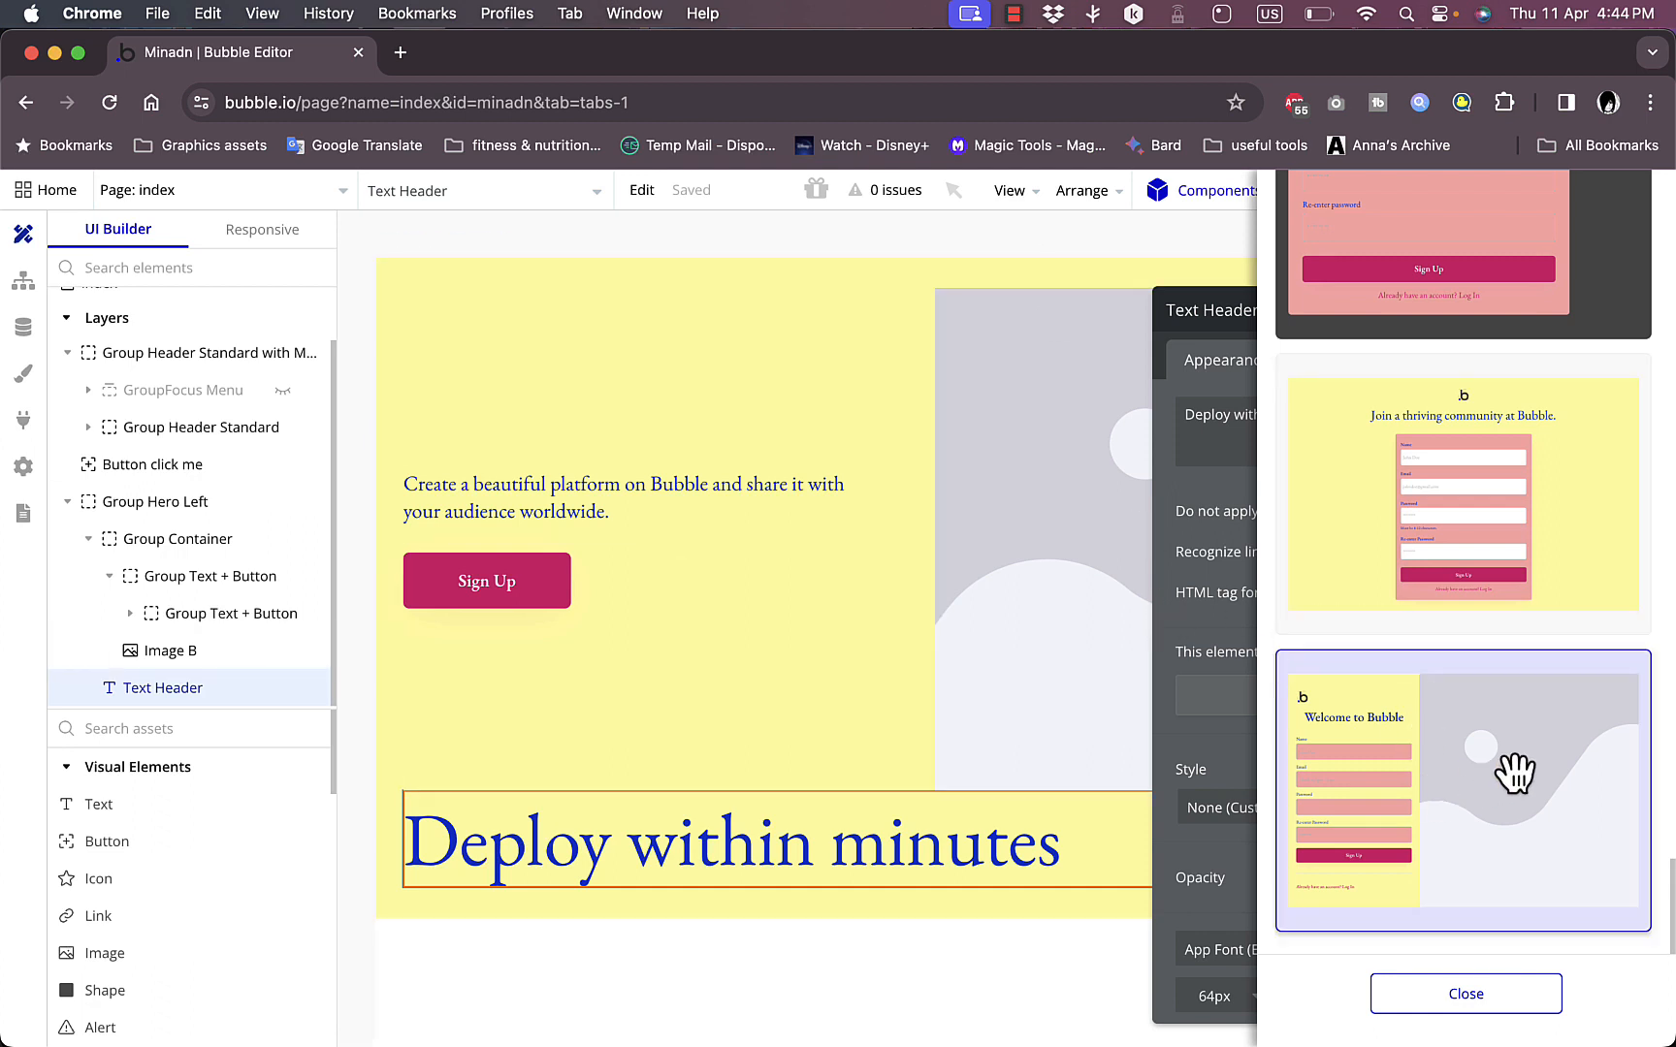
pyautogui.moveTo(1310, 805); pyautogui.dragTo(882, 978)
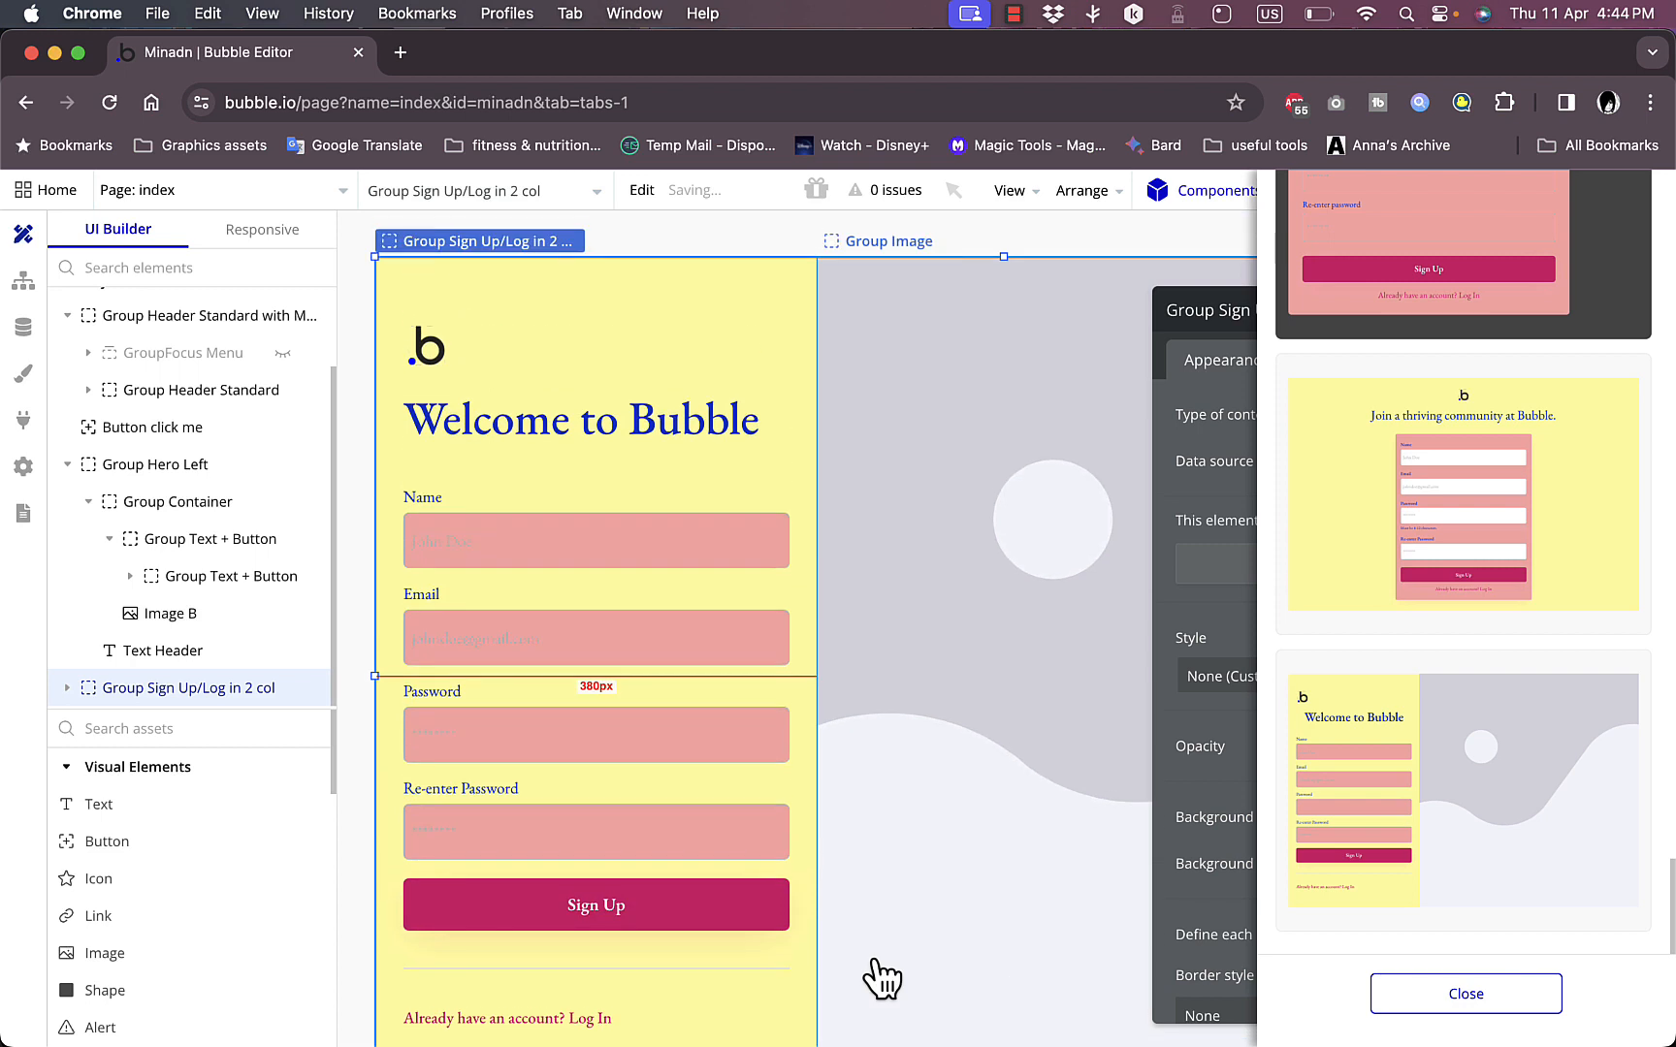
# Step: Close the component library and delete the image group from the sign-up section
pyautogui.click(1217, 191)
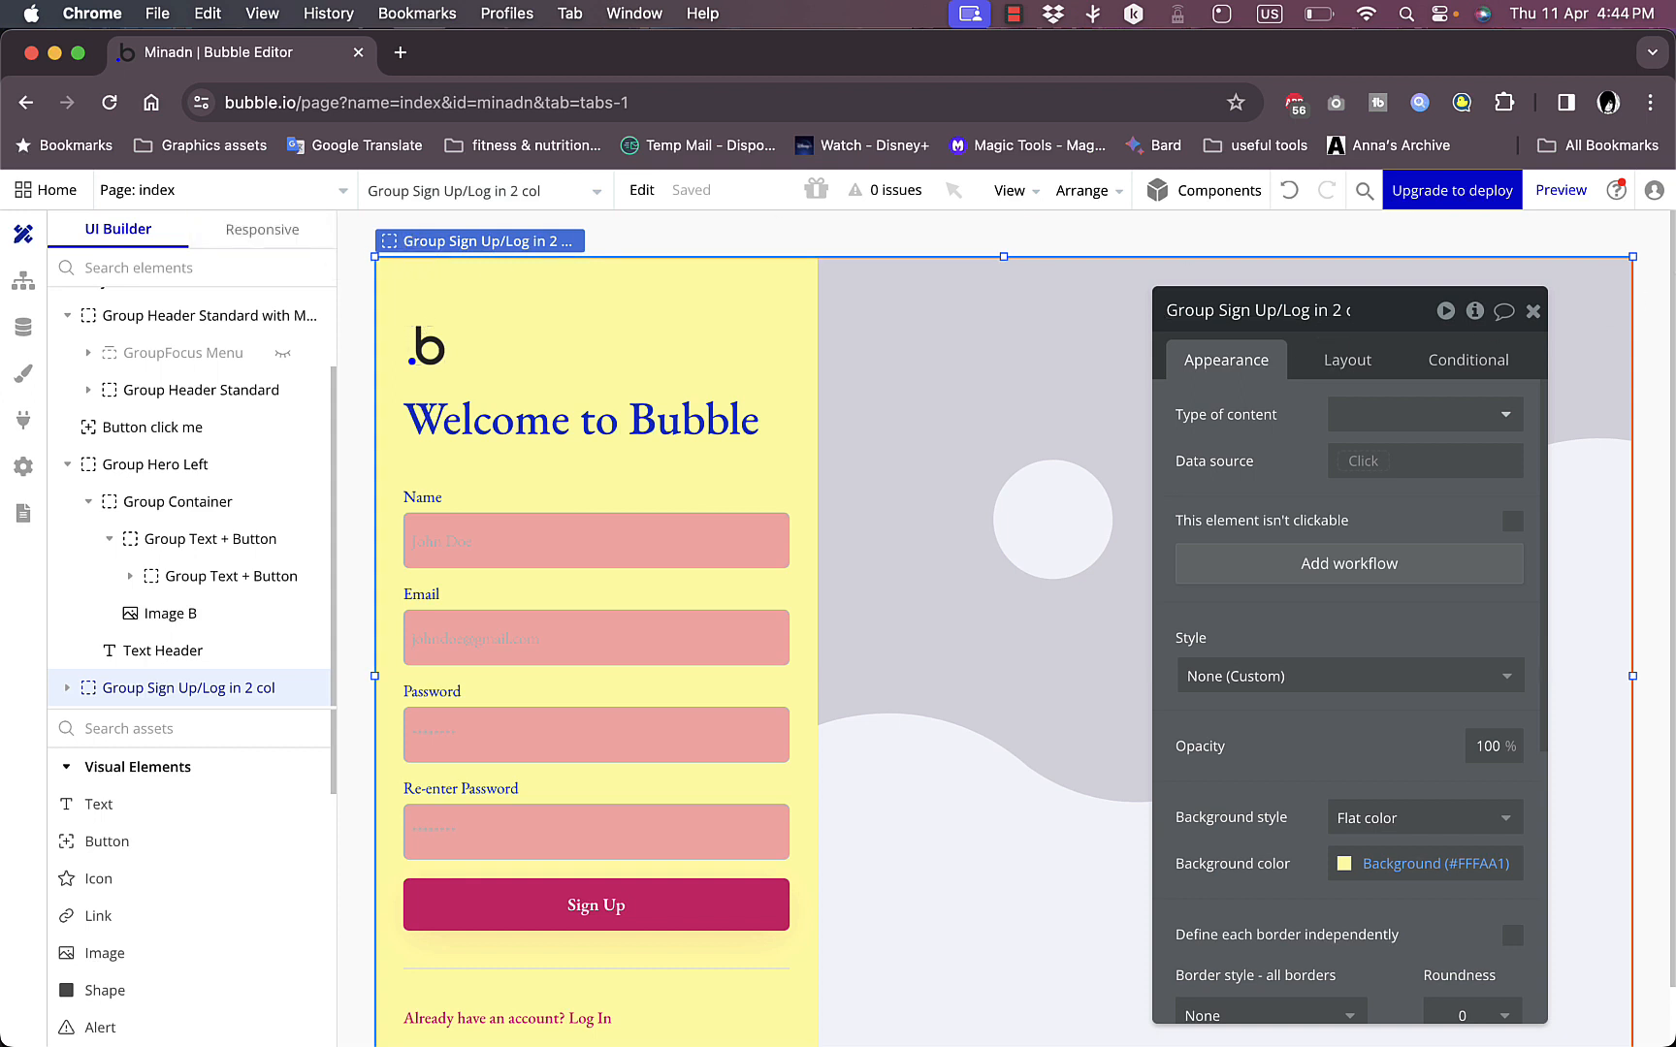
pyautogui.click(1624, 351)
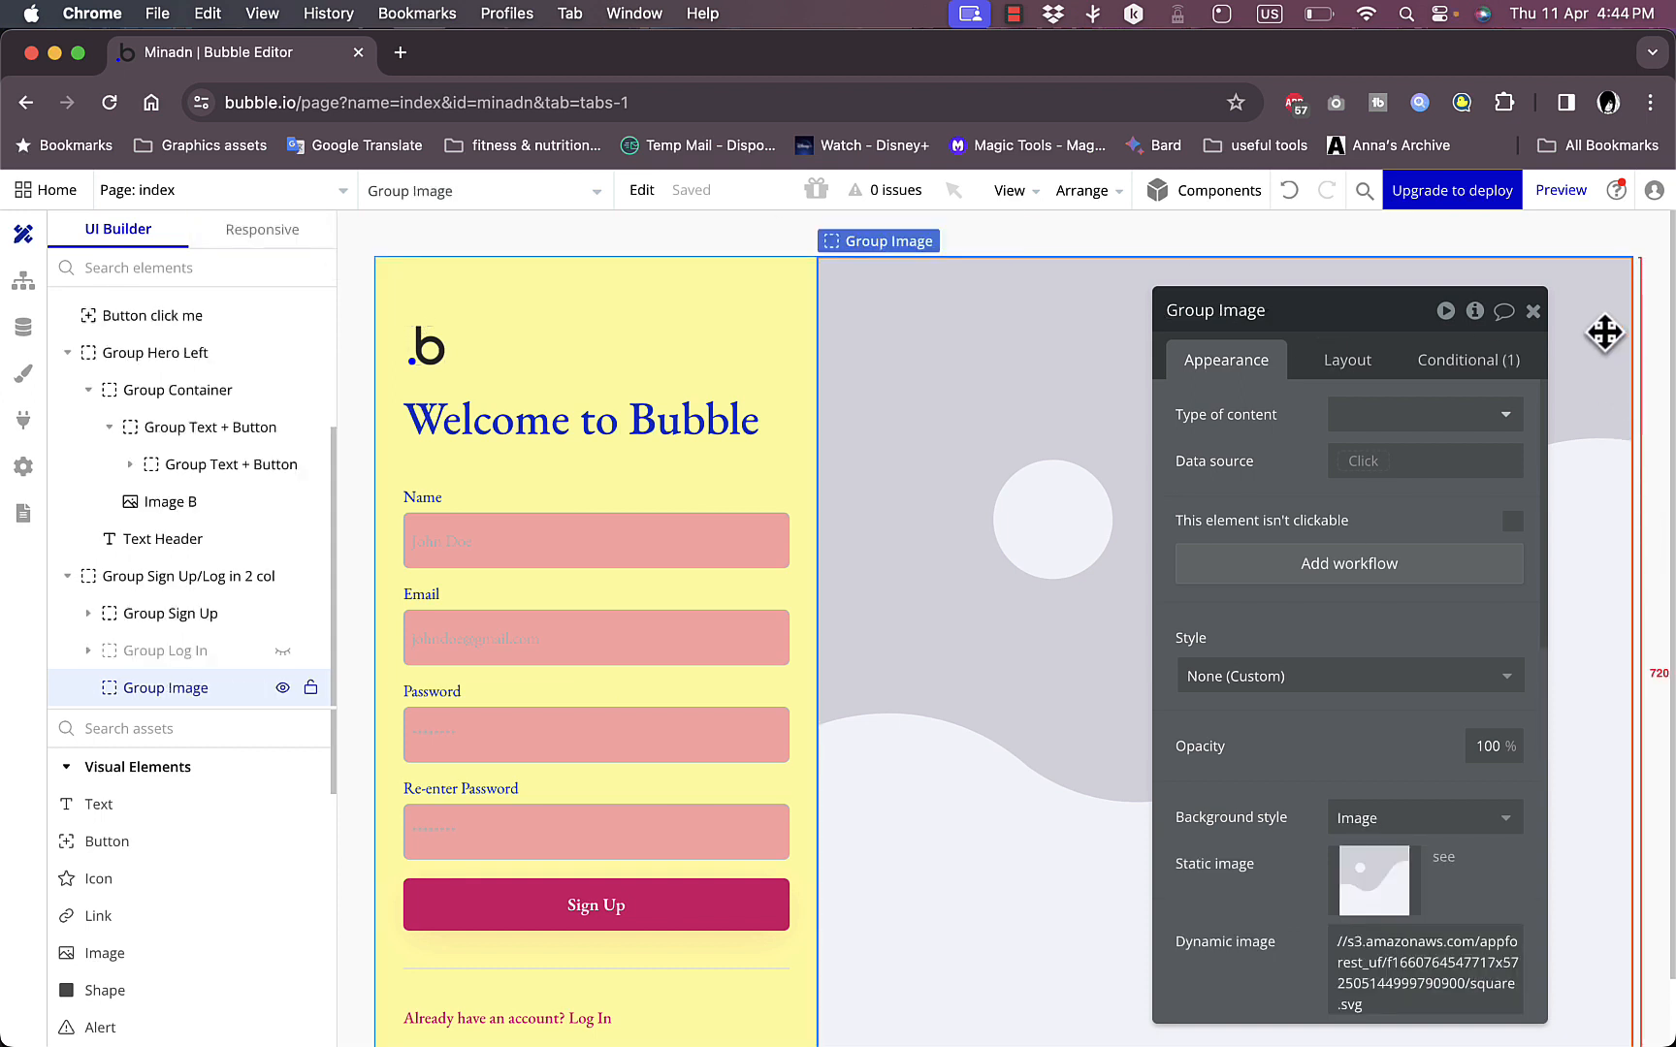
pyautogui.press('Delete')
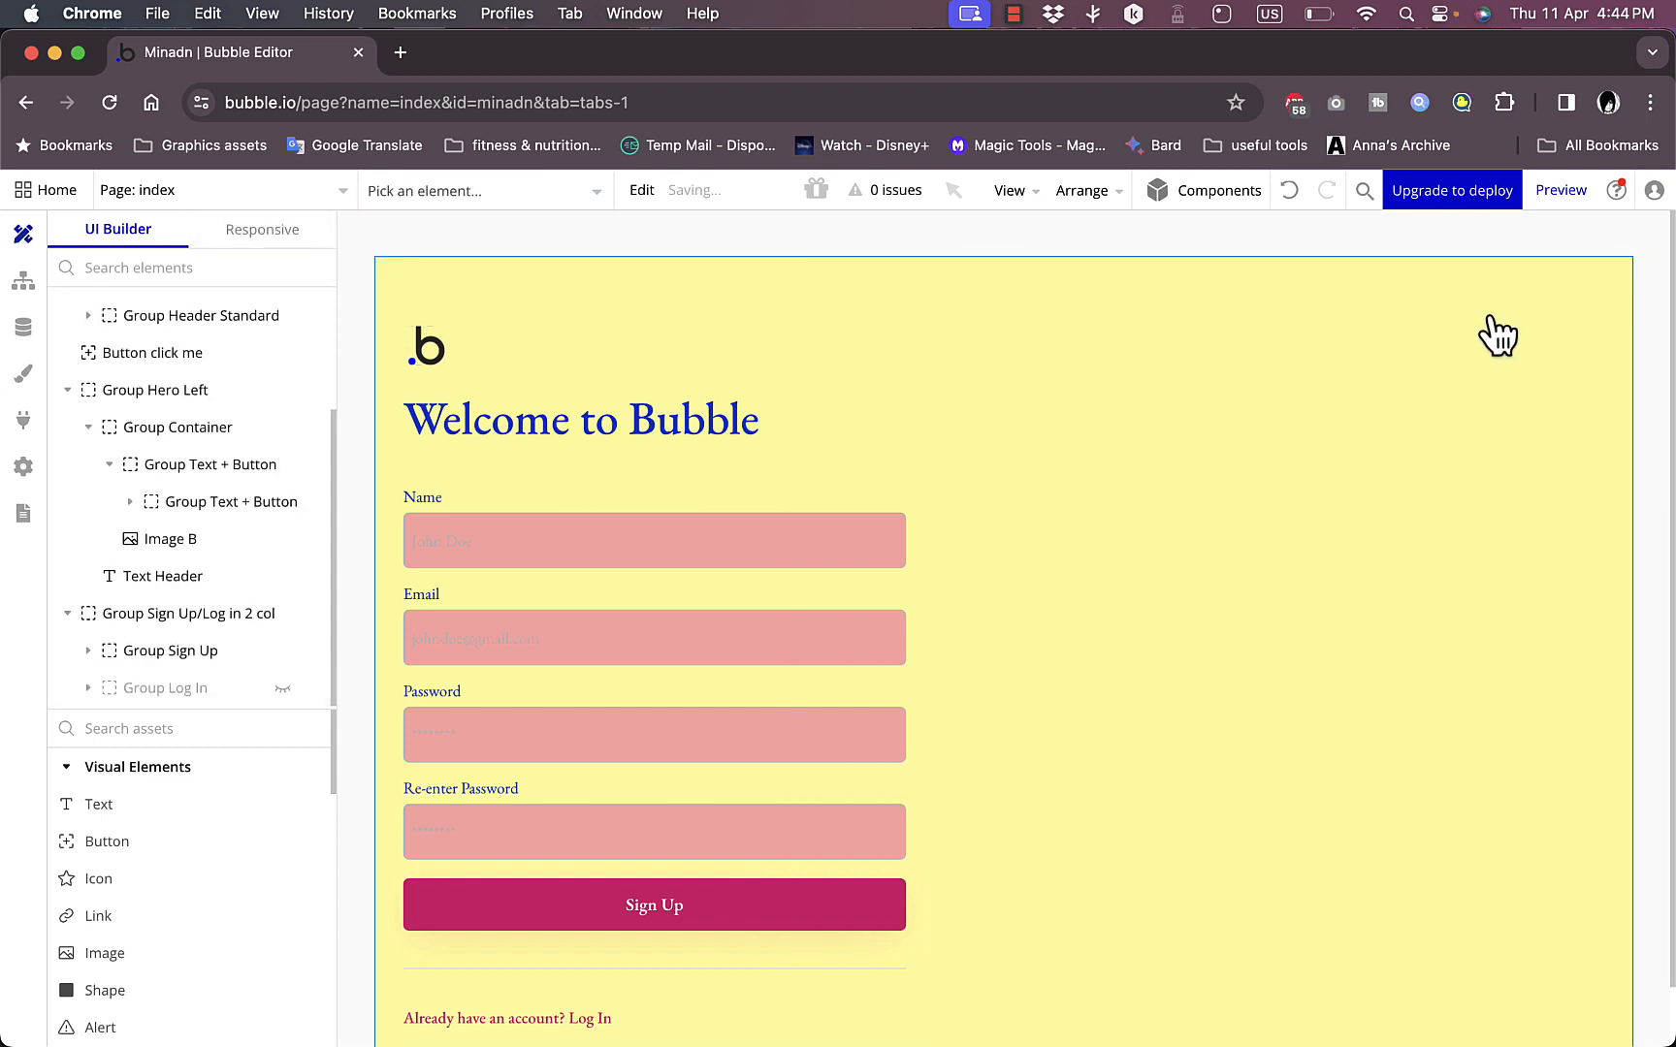
# Step: Delete the whole "Welcome to Bubble" sign-up and log-in group from the page
pyautogui.click(1031, 311)
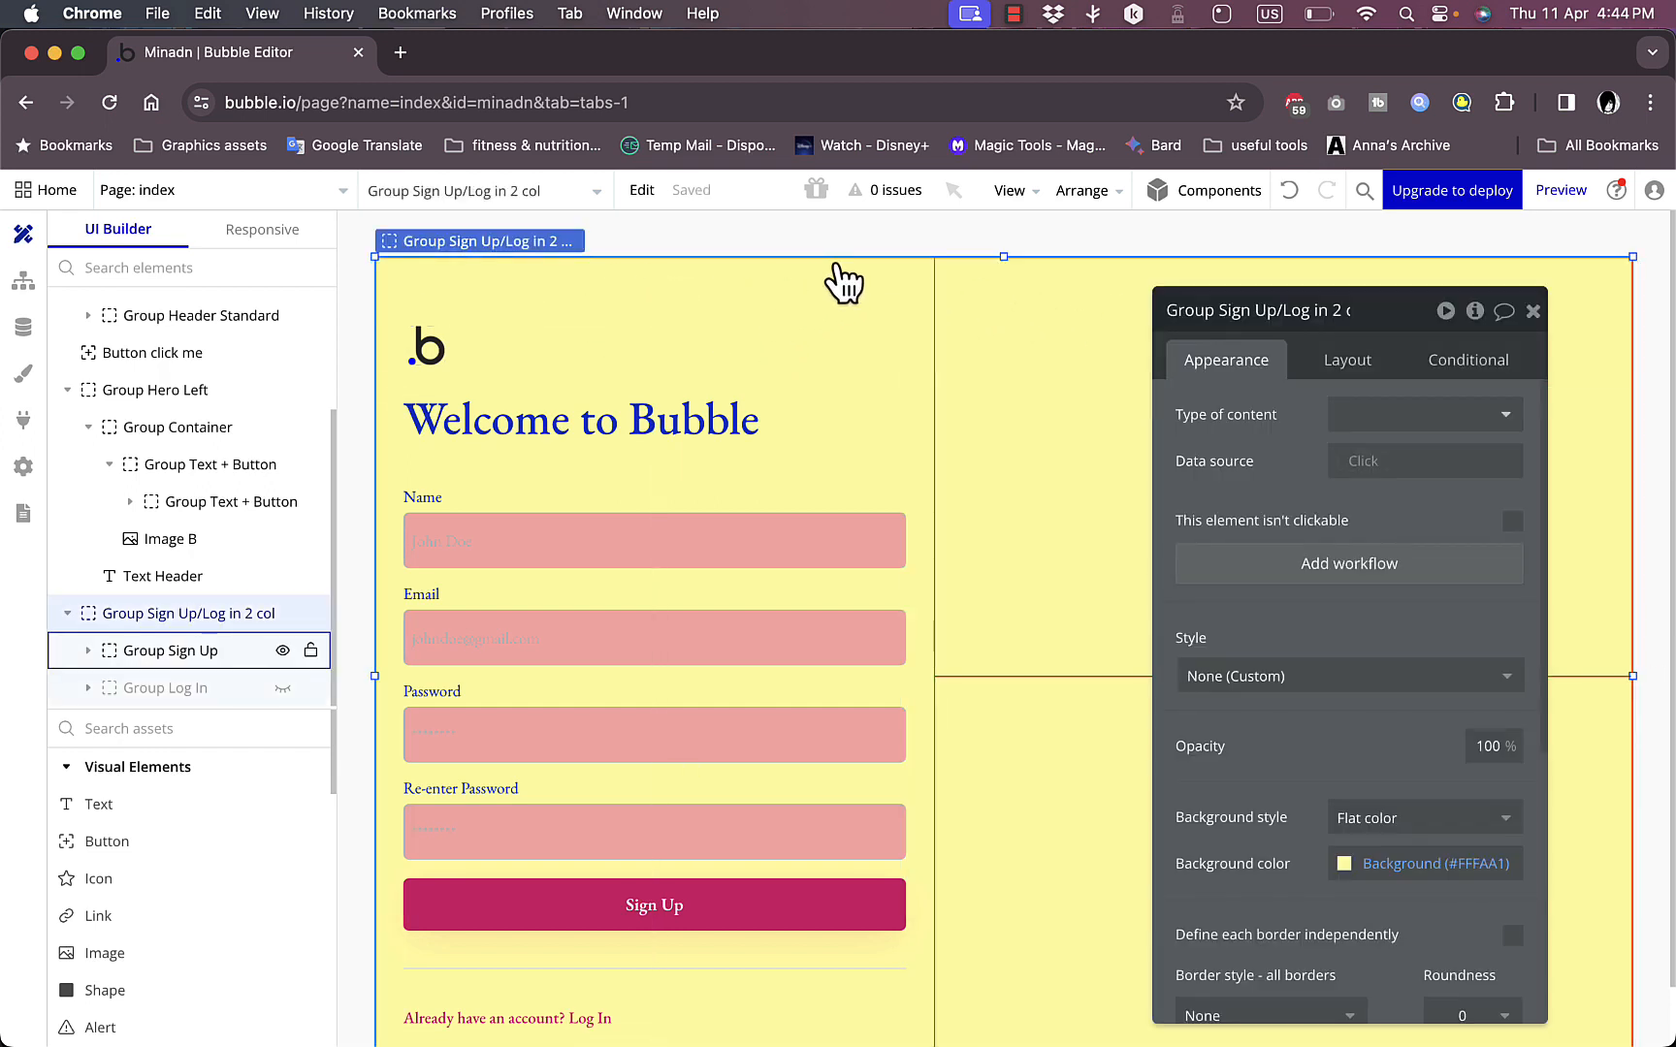
pyautogui.press('Delete')
pyautogui.scroll(-3, 804, 757)
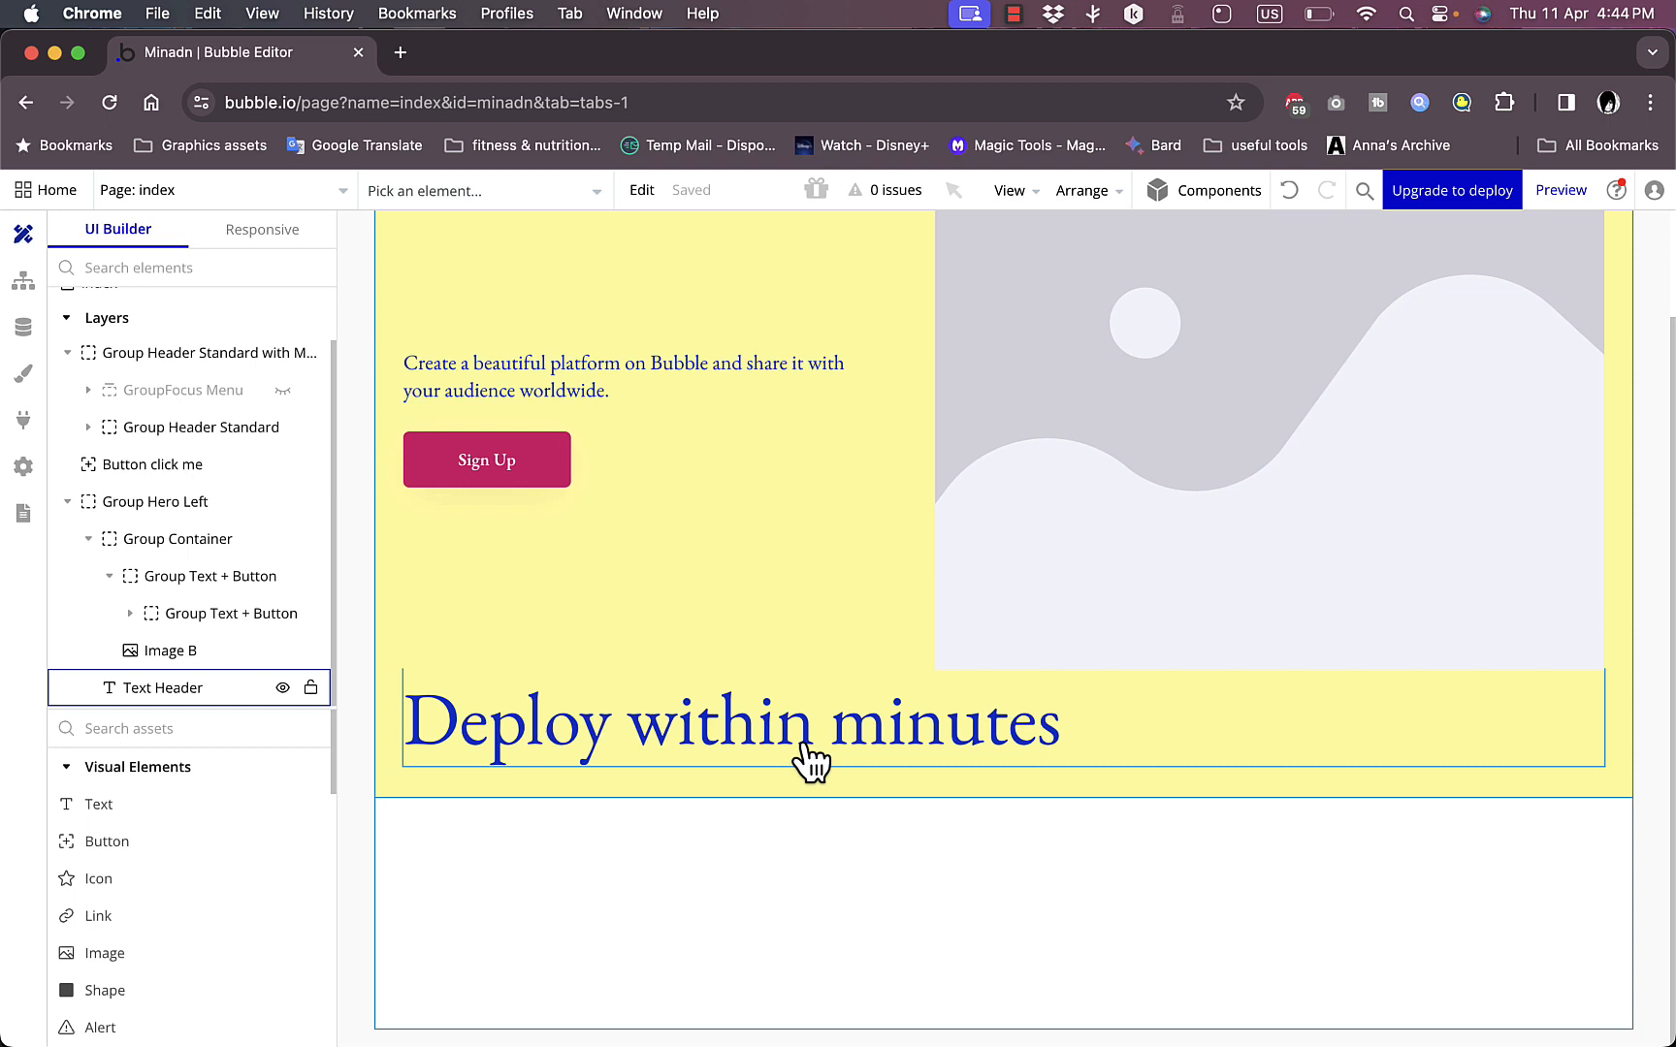
pyautogui.scroll(3, 811, 761)
# Step: Browse the component library's hero, value props, footer and sign-up components
pyautogui.click(1202, 190)
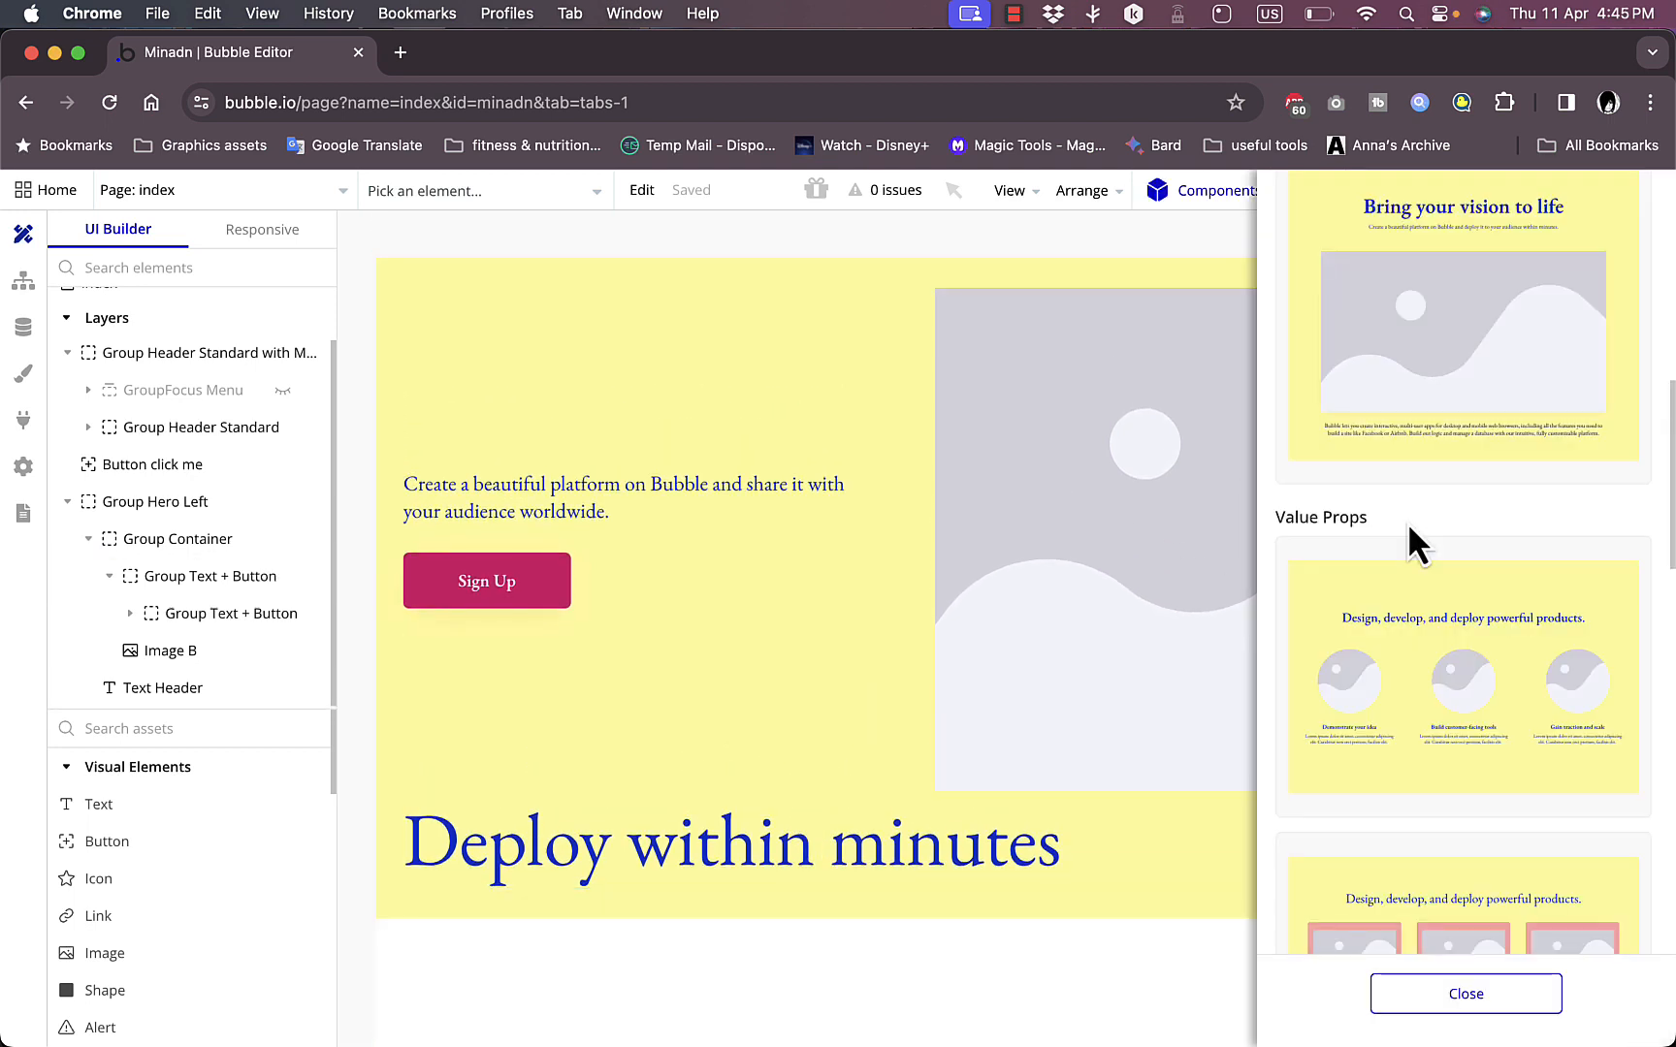
pyautogui.scroll(-15, 1407, 522)
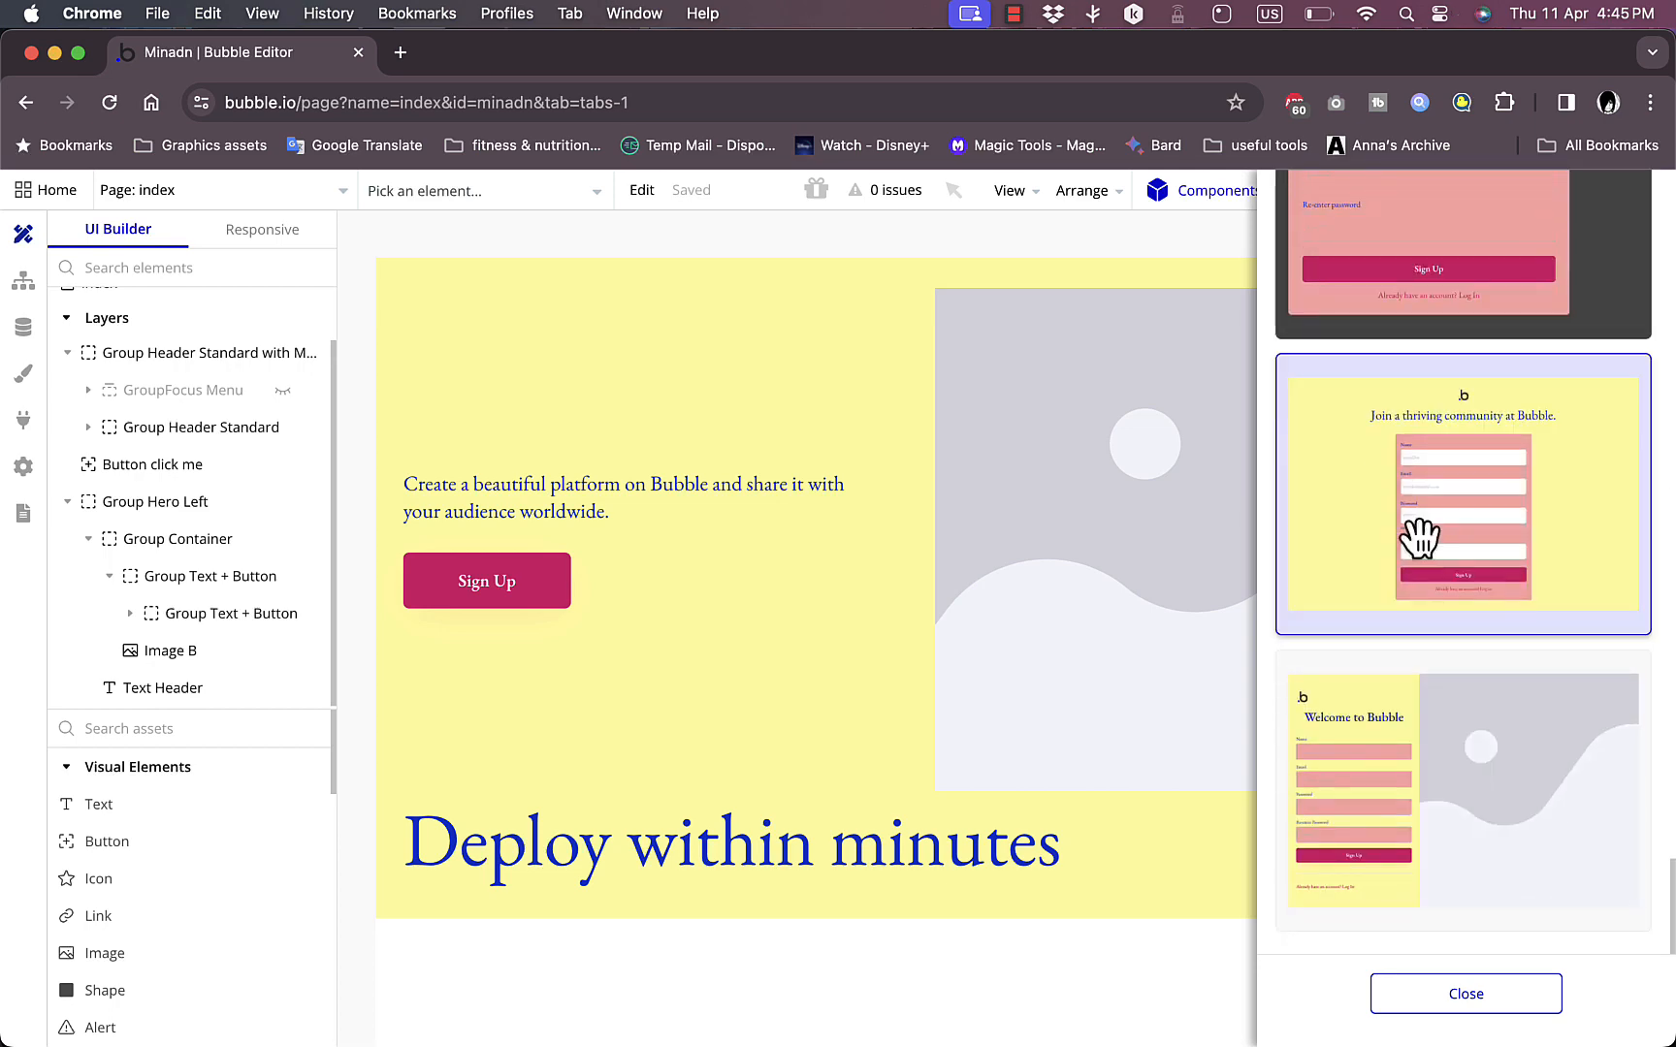
pyautogui.scroll(10, 1418, 537)
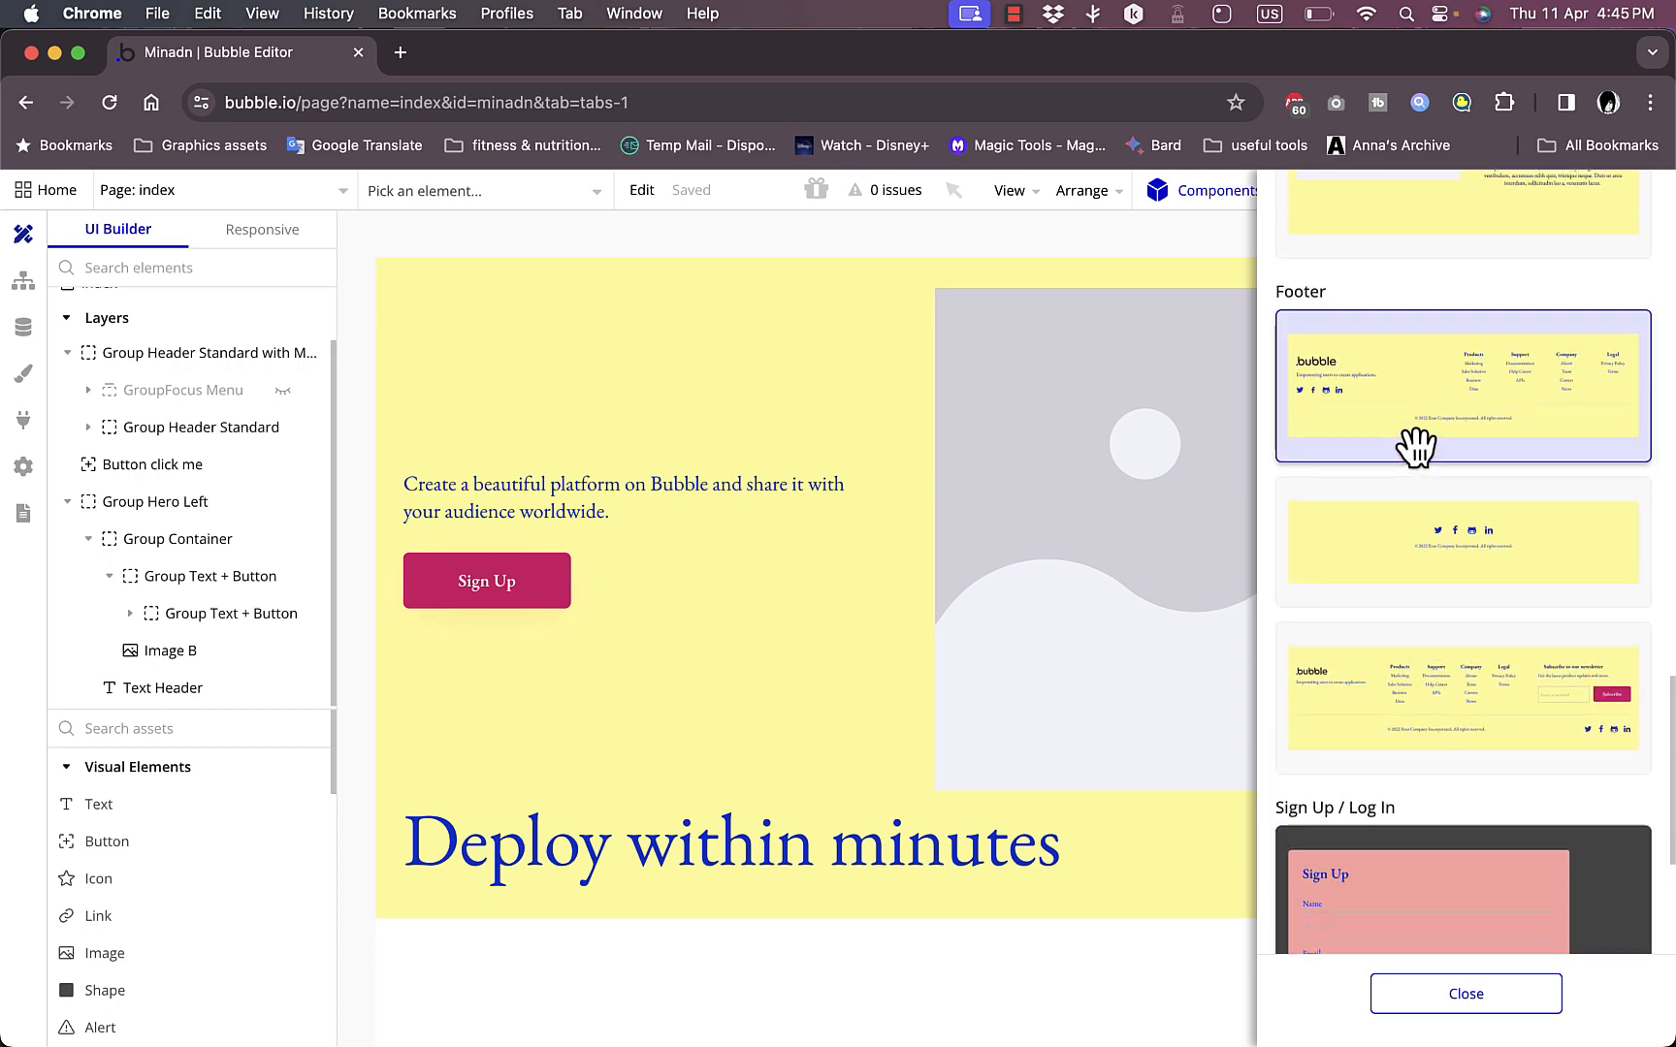
pyautogui.scroll(5, 1416, 446)
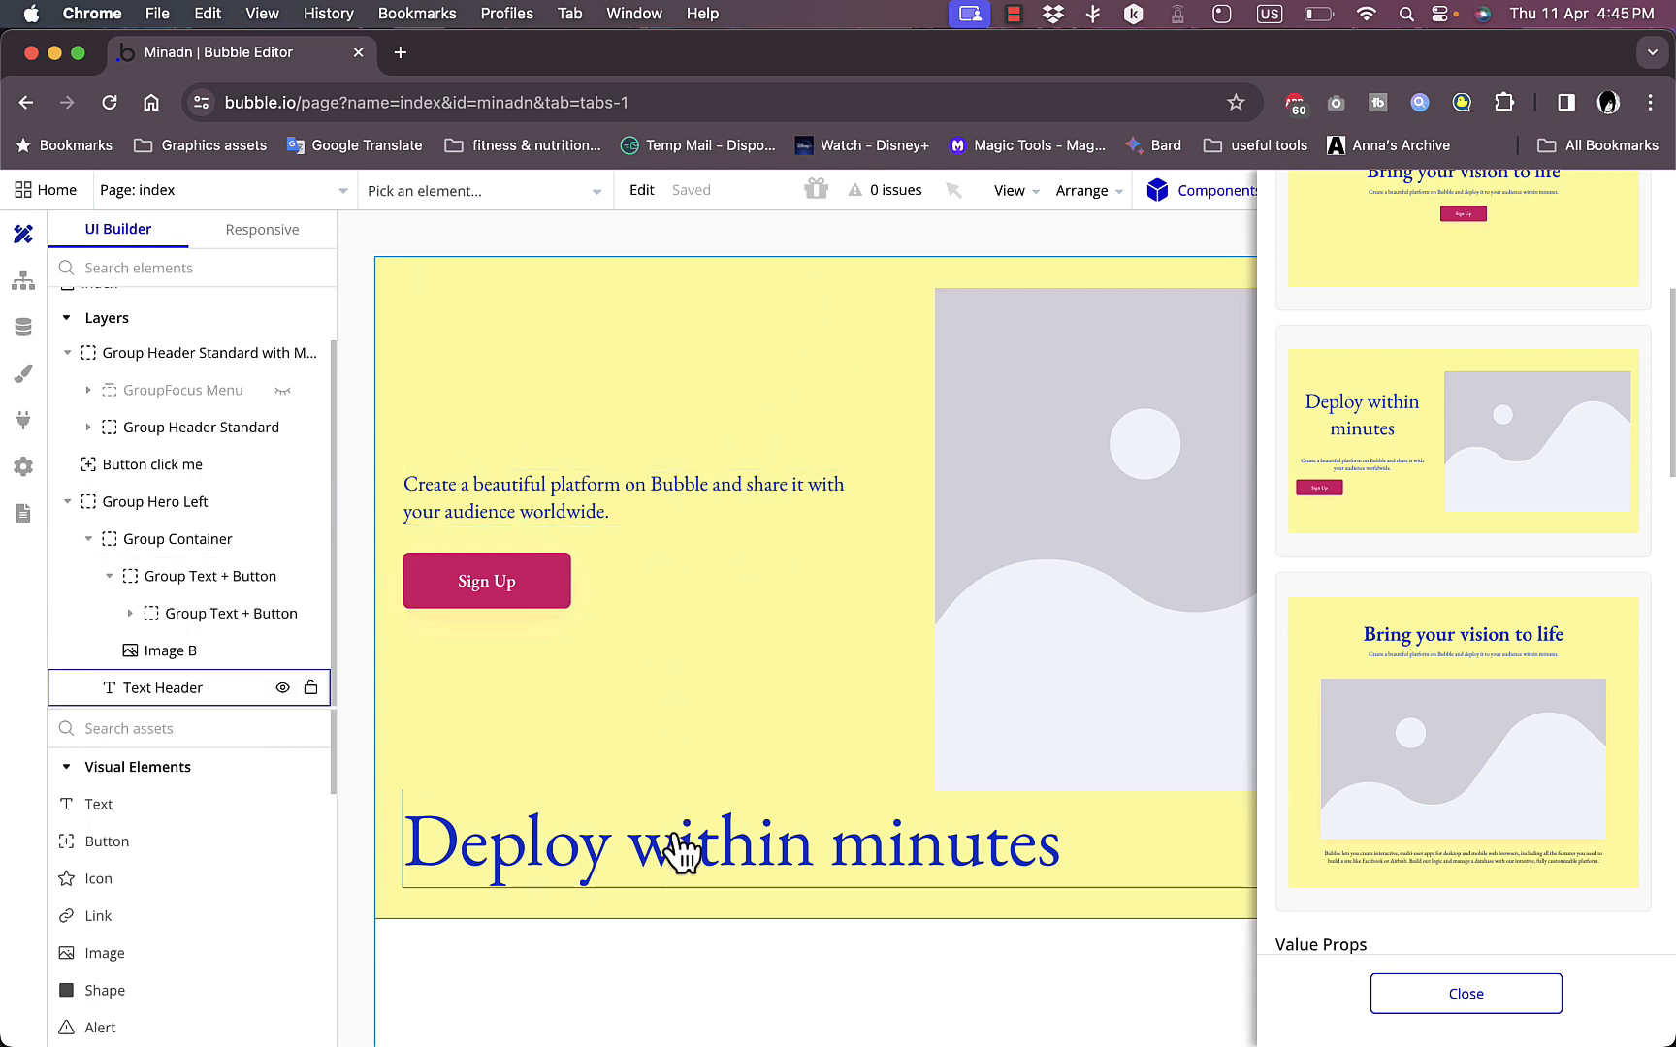
# Step: Delete the "Deploy within minutes" heading from the hero section and undo the deletion
pyautogui.click(669, 853)
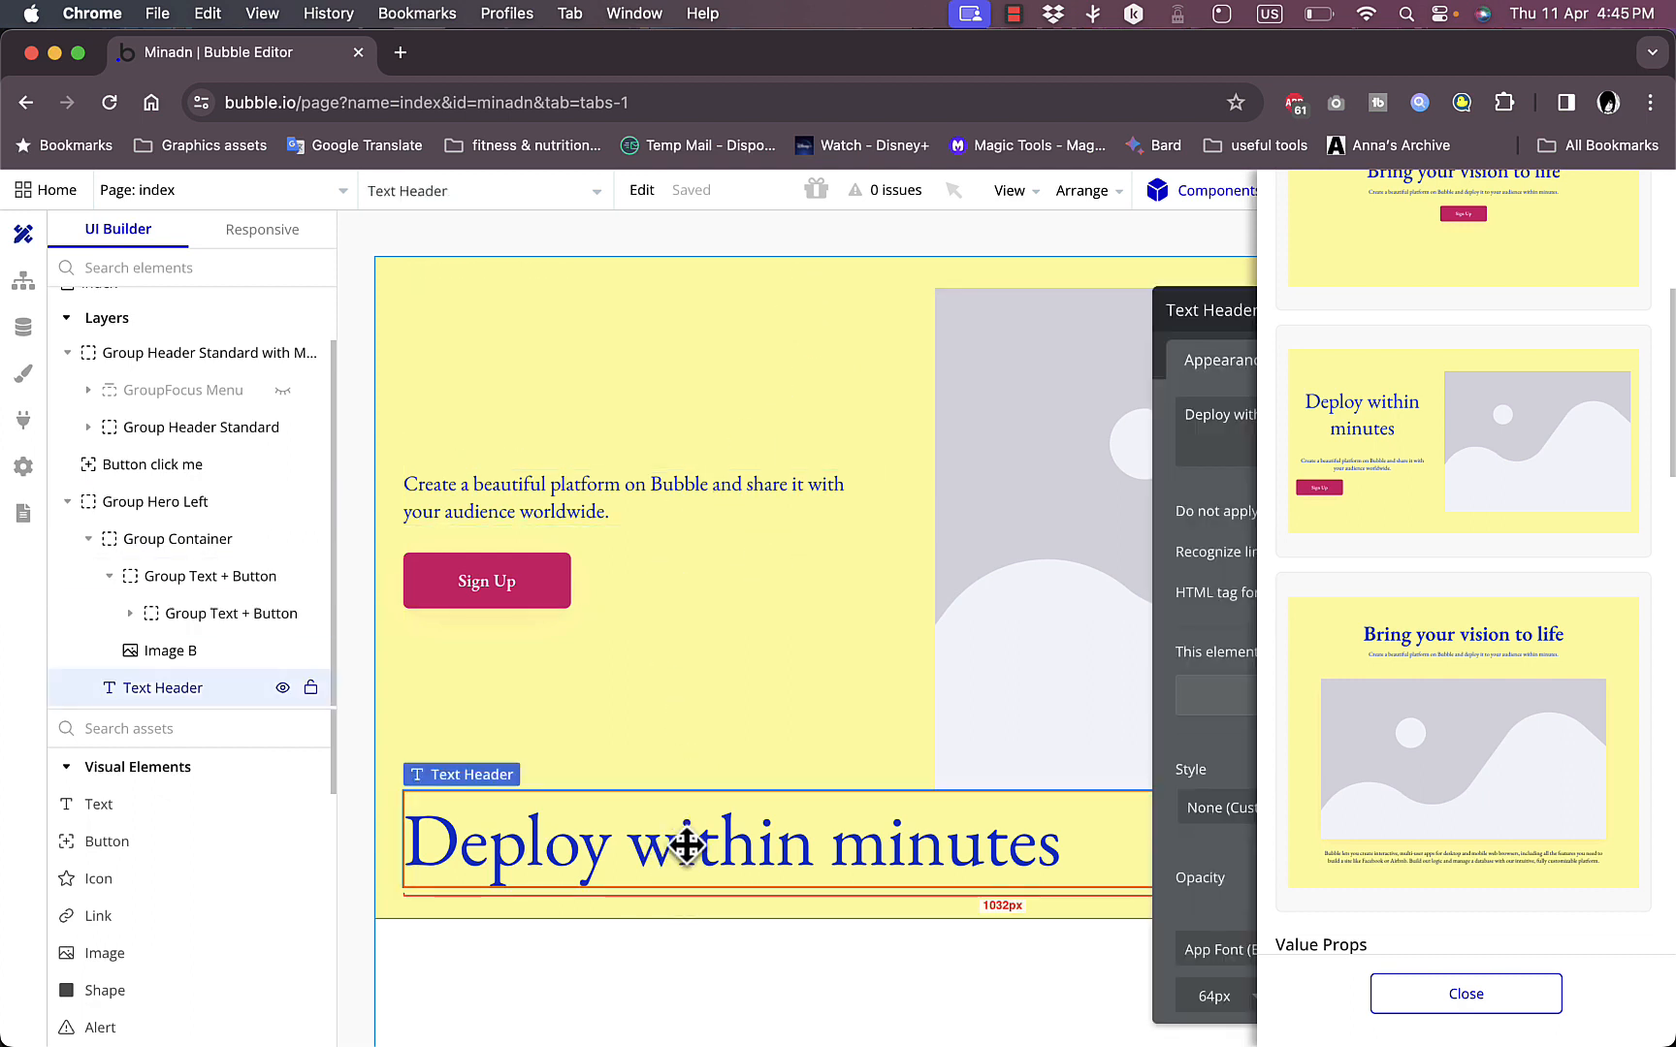
pyautogui.press('Delete')
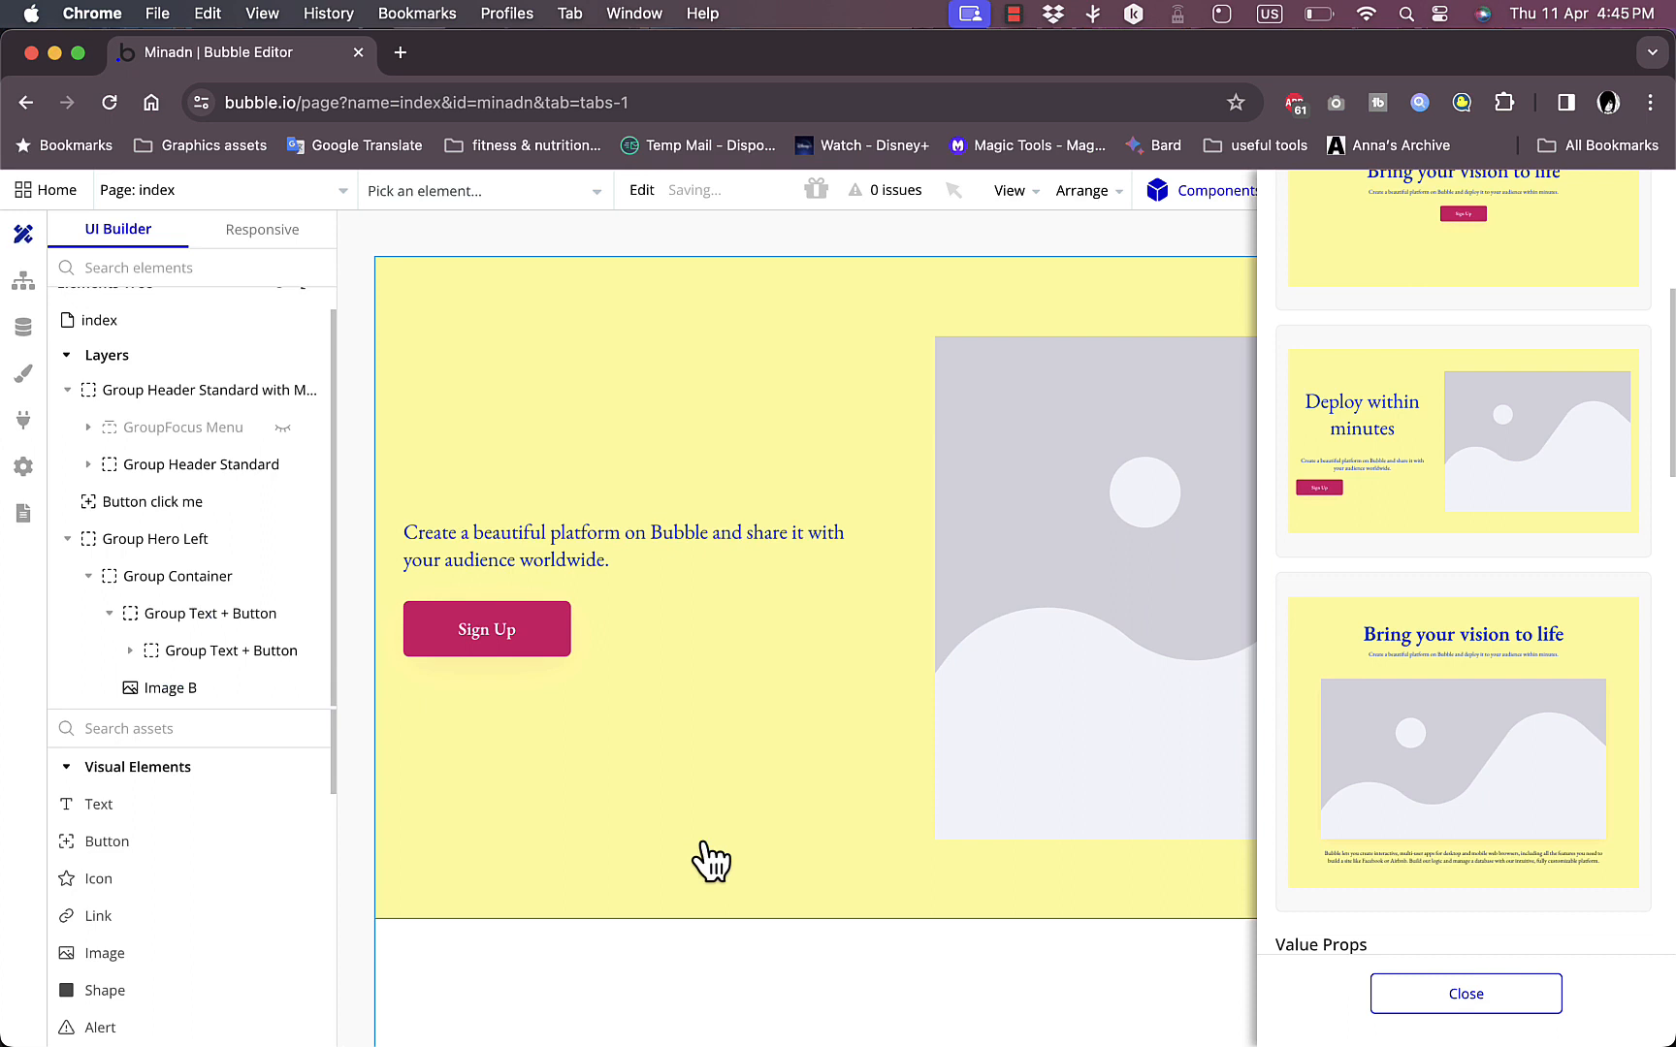
pyautogui.press('super+z')
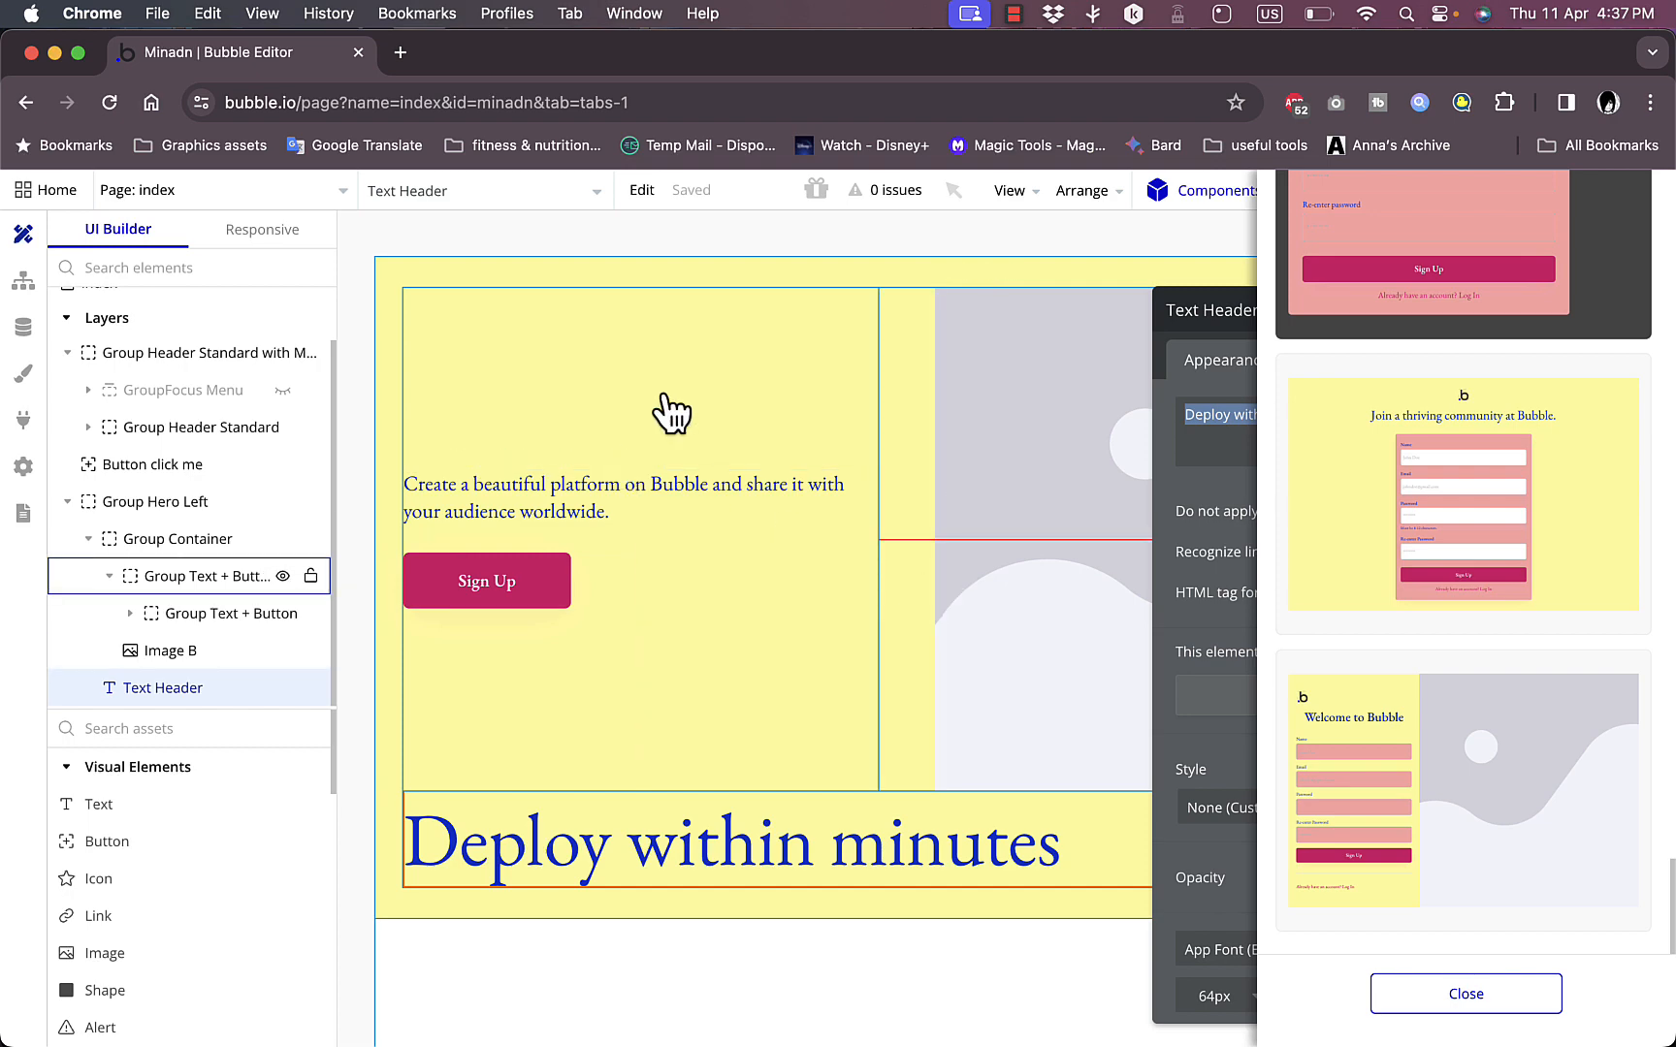
# Step: Close the component library and preview the index page in the browser to examine the hero section
pyautogui.scroll(15, 1551, 388)
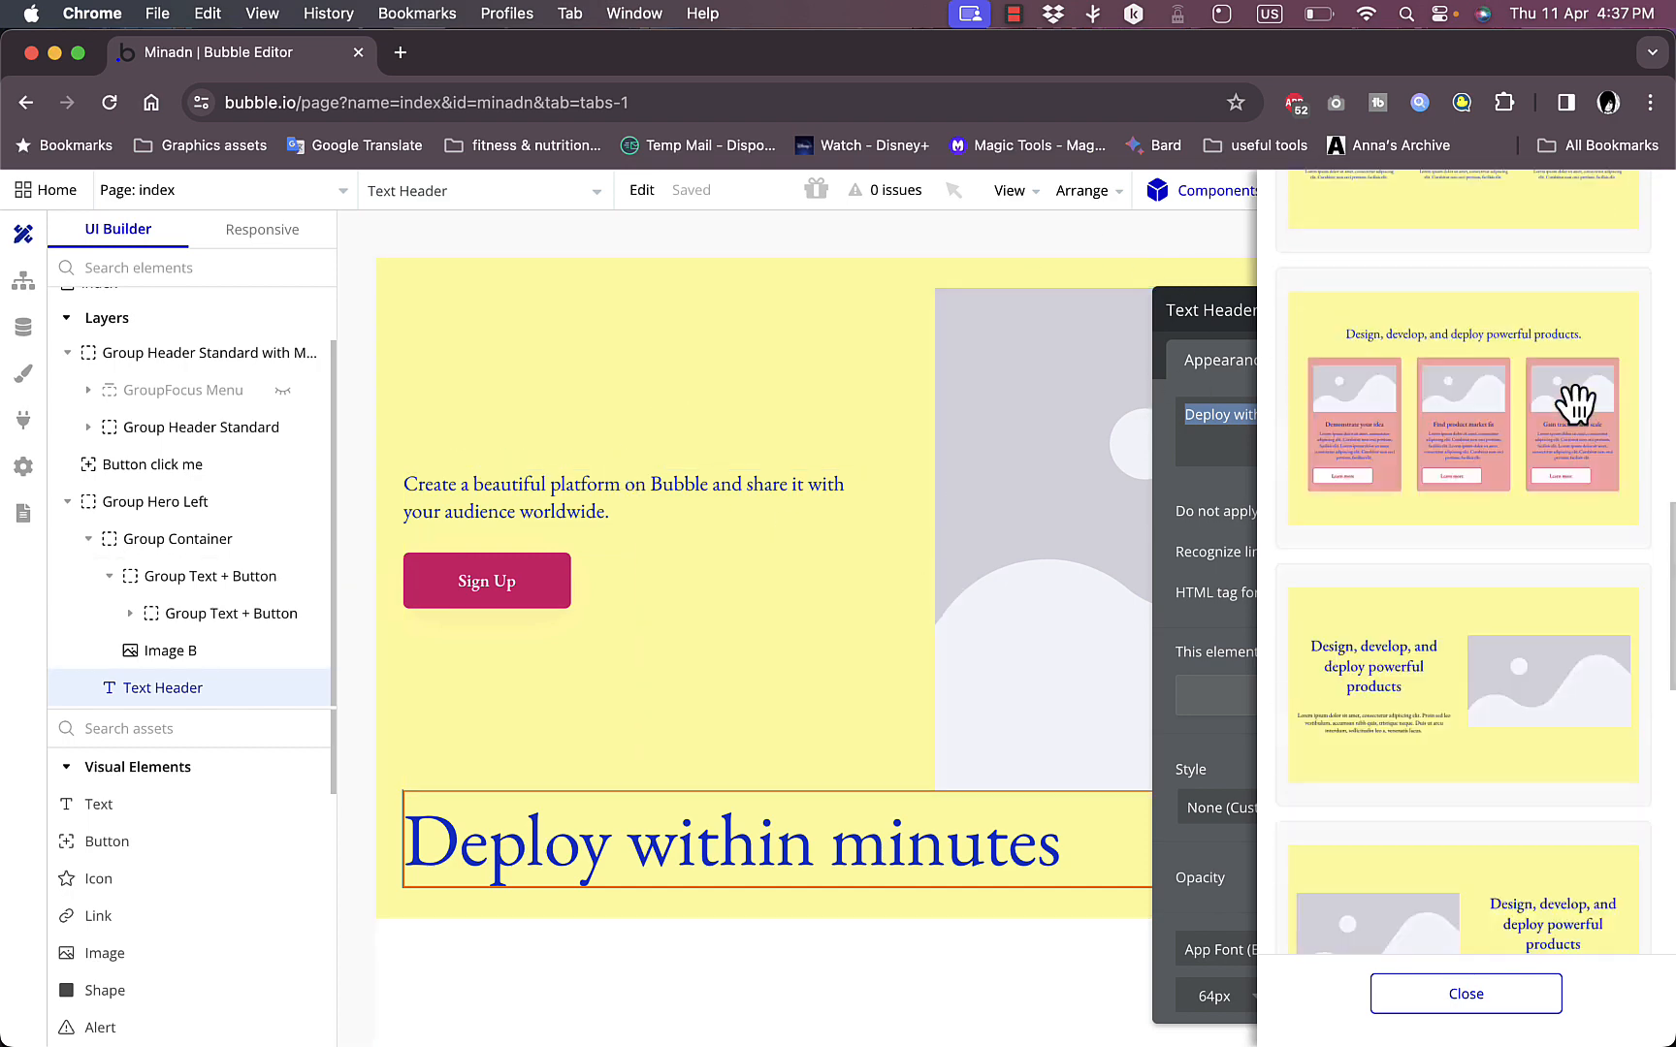
pyautogui.click(1212, 202)
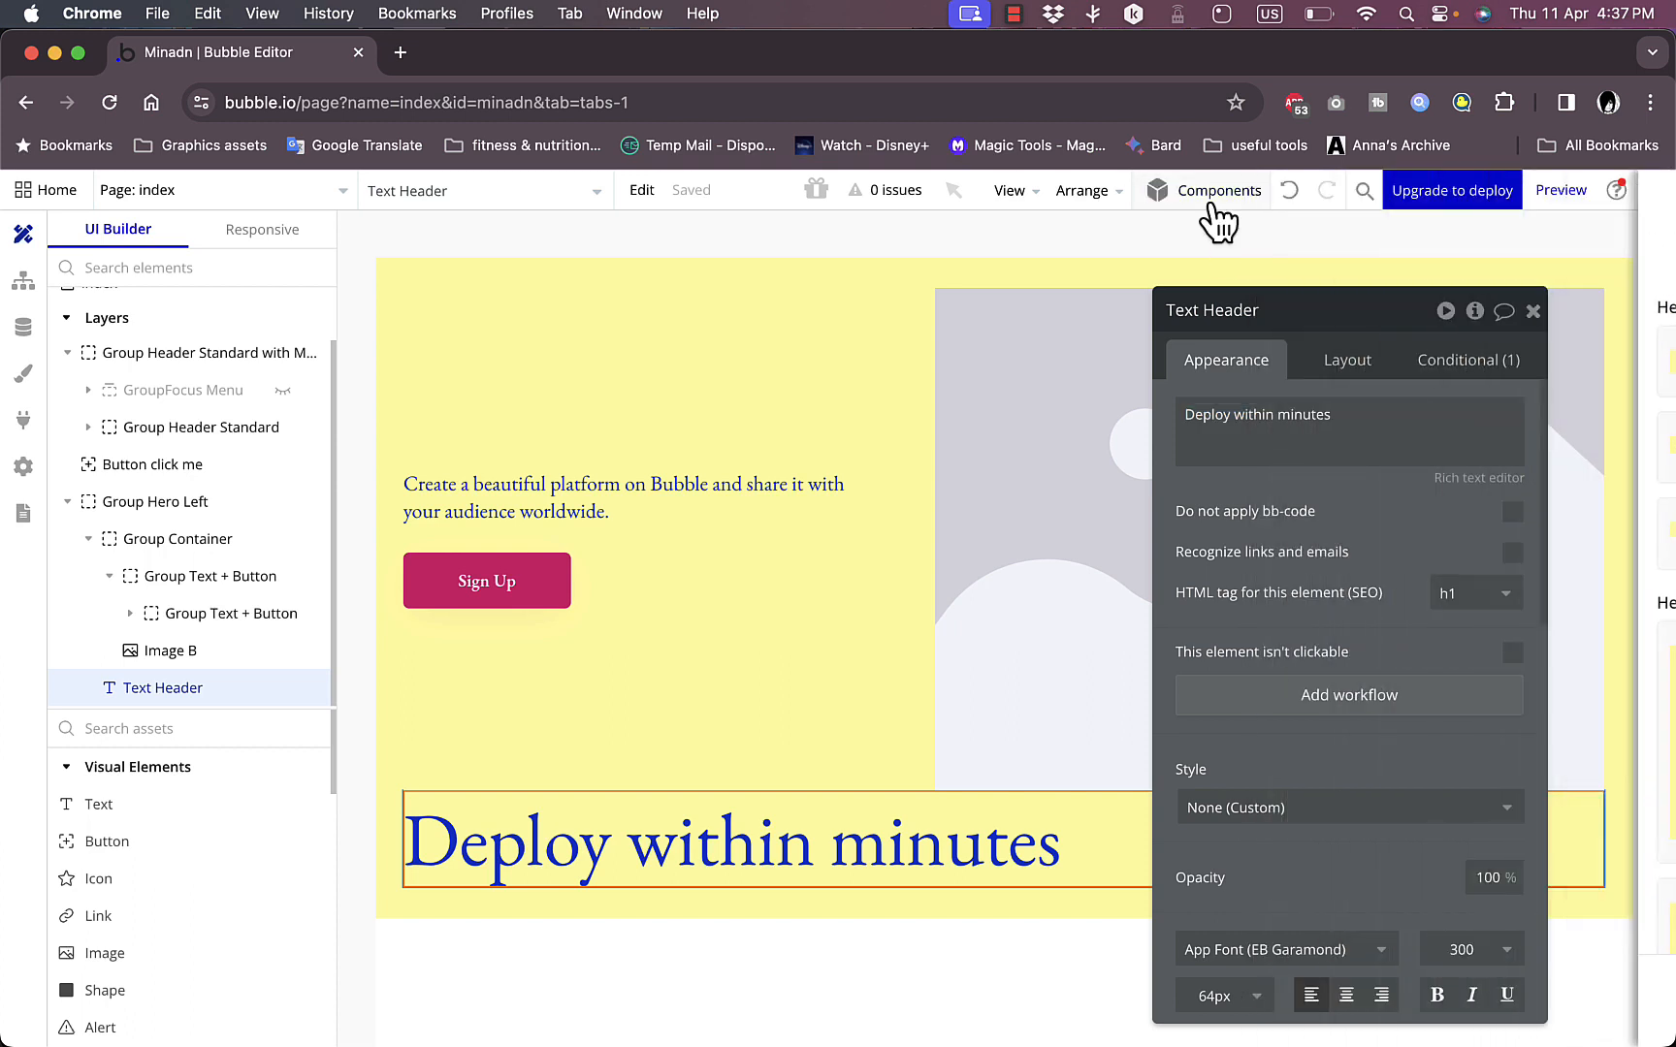
pyautogui.click(1562, 194)
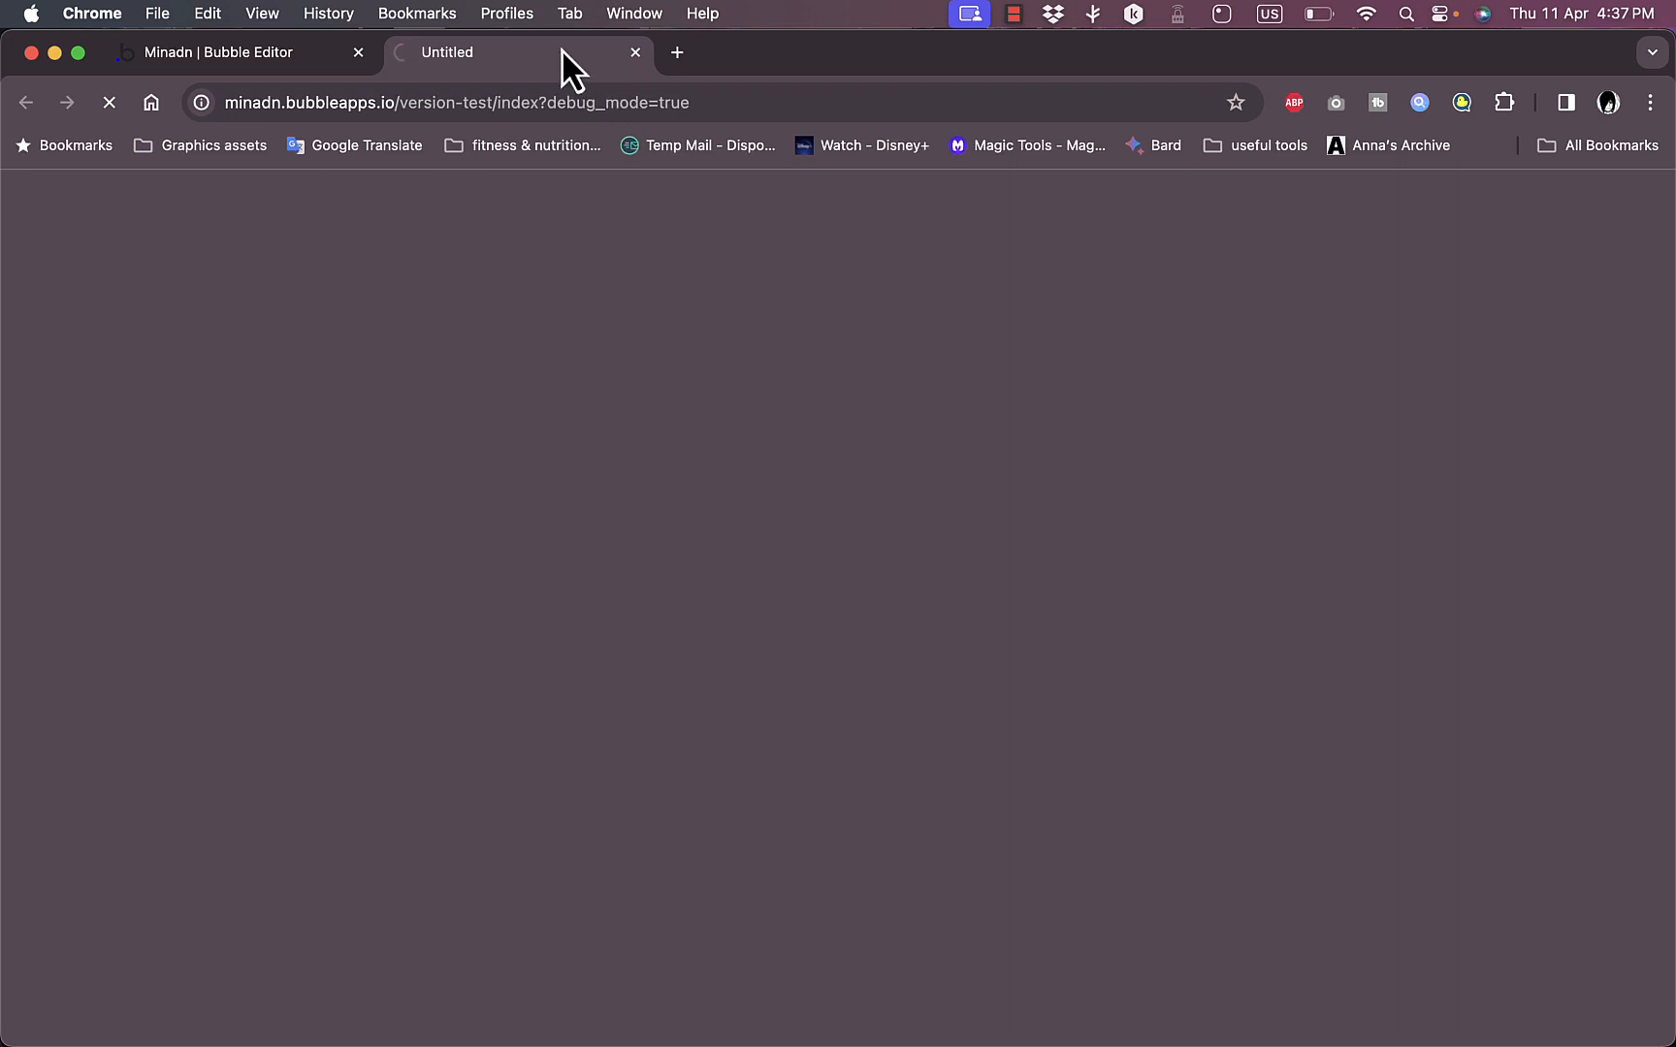
pyautogui.scroll(2, 1086, 477)
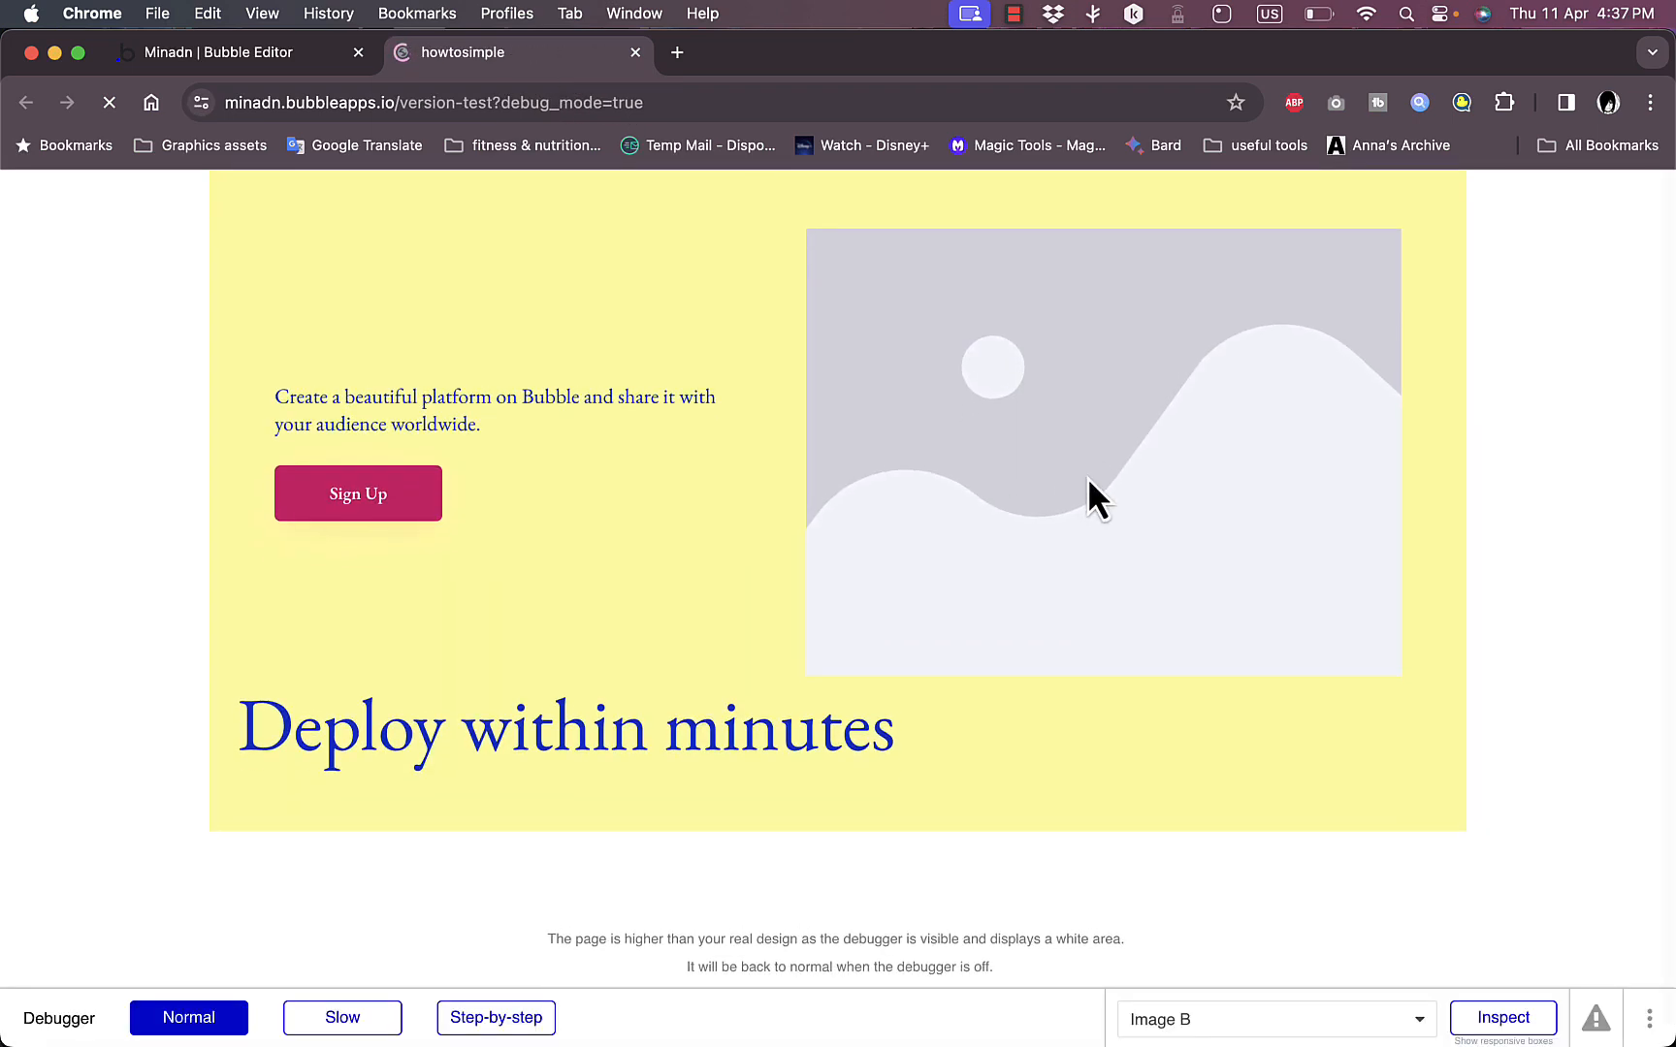